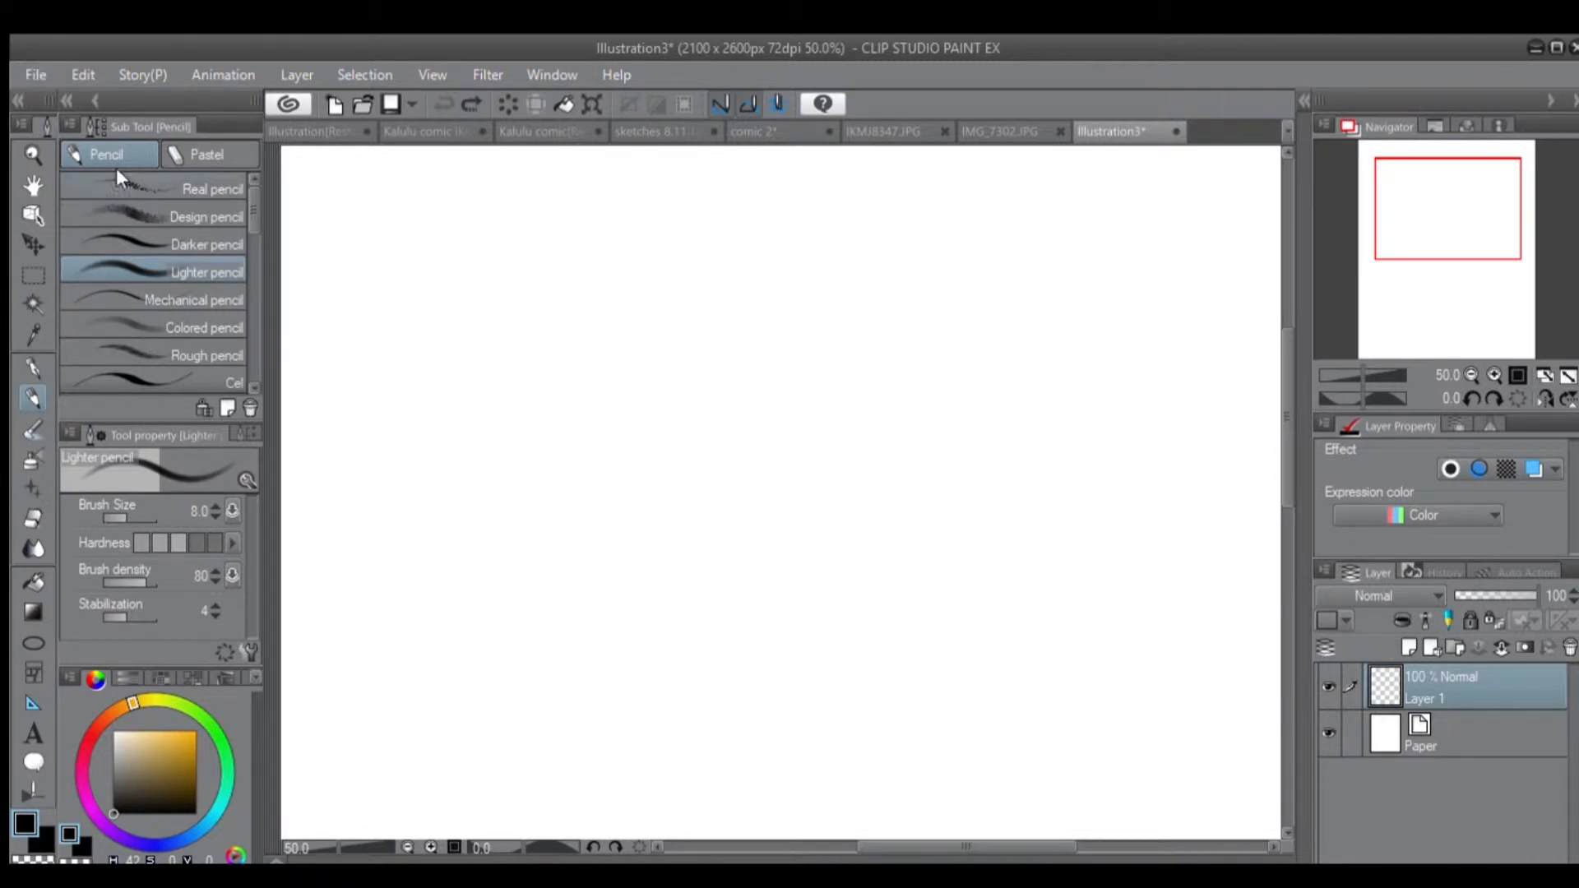
Close all open documents and create a new 595 × 842 px illustration at 300 dpi.
left_click(358, 125)
left_click(388, 131)
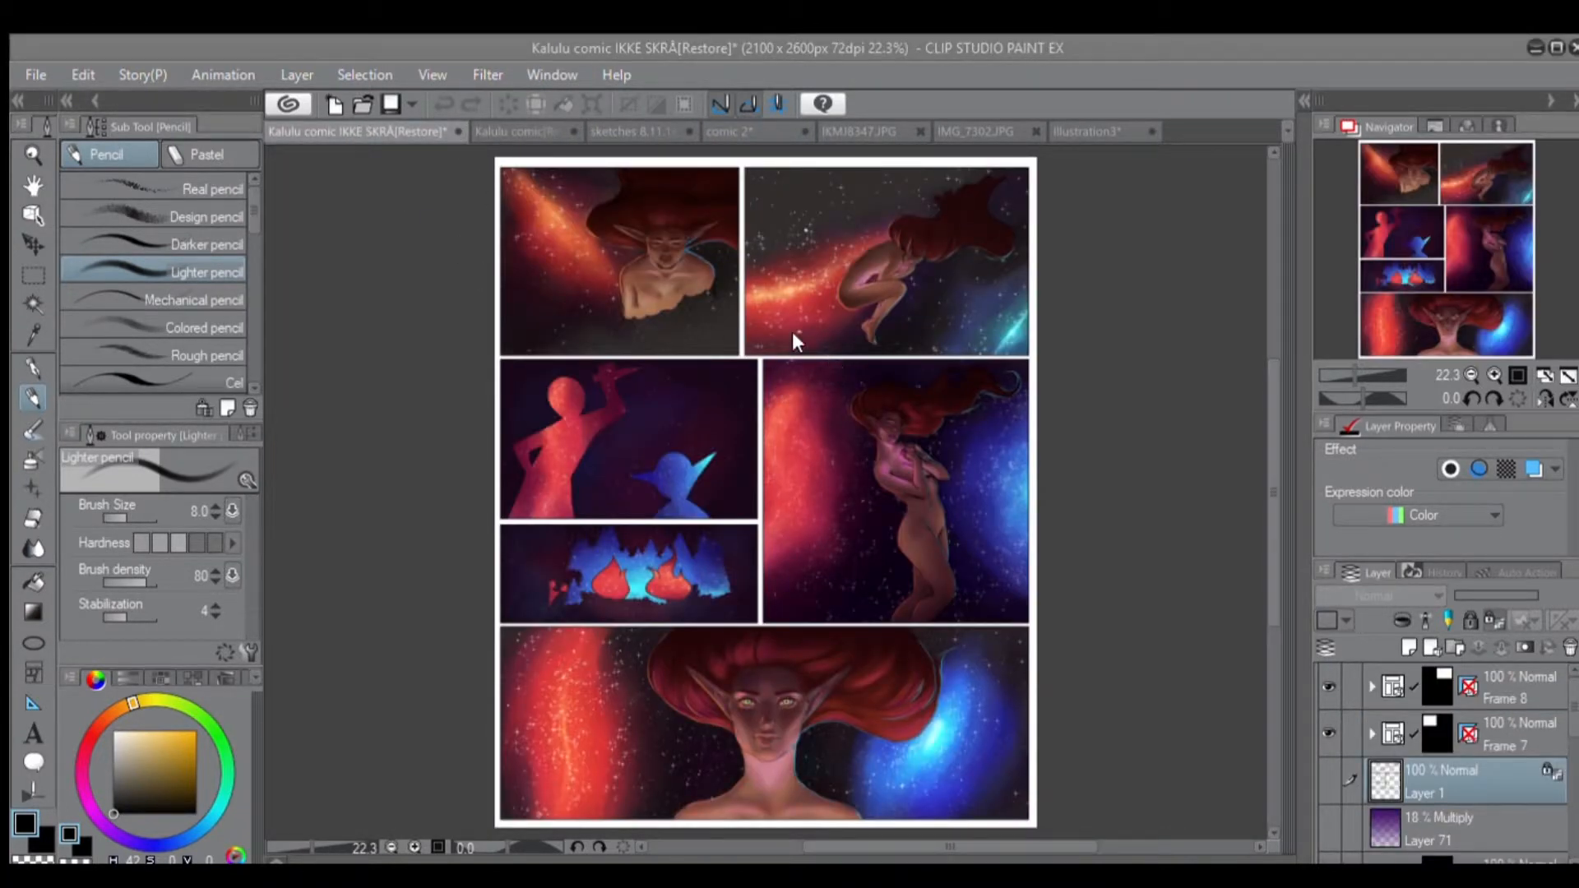
left_click(458, 131)
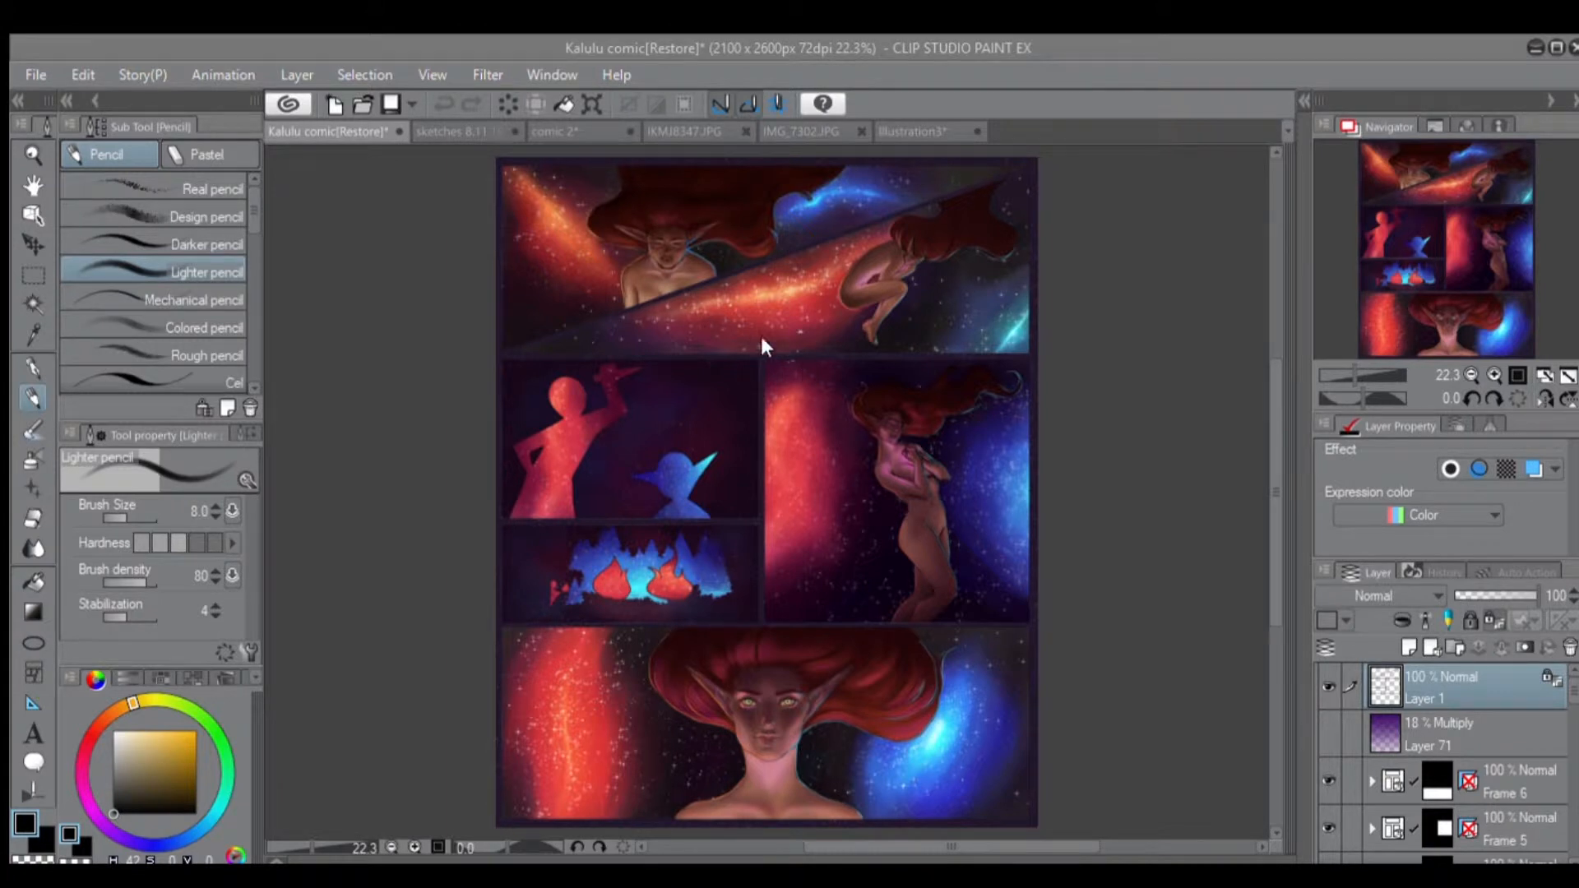
left_click(399, 132)
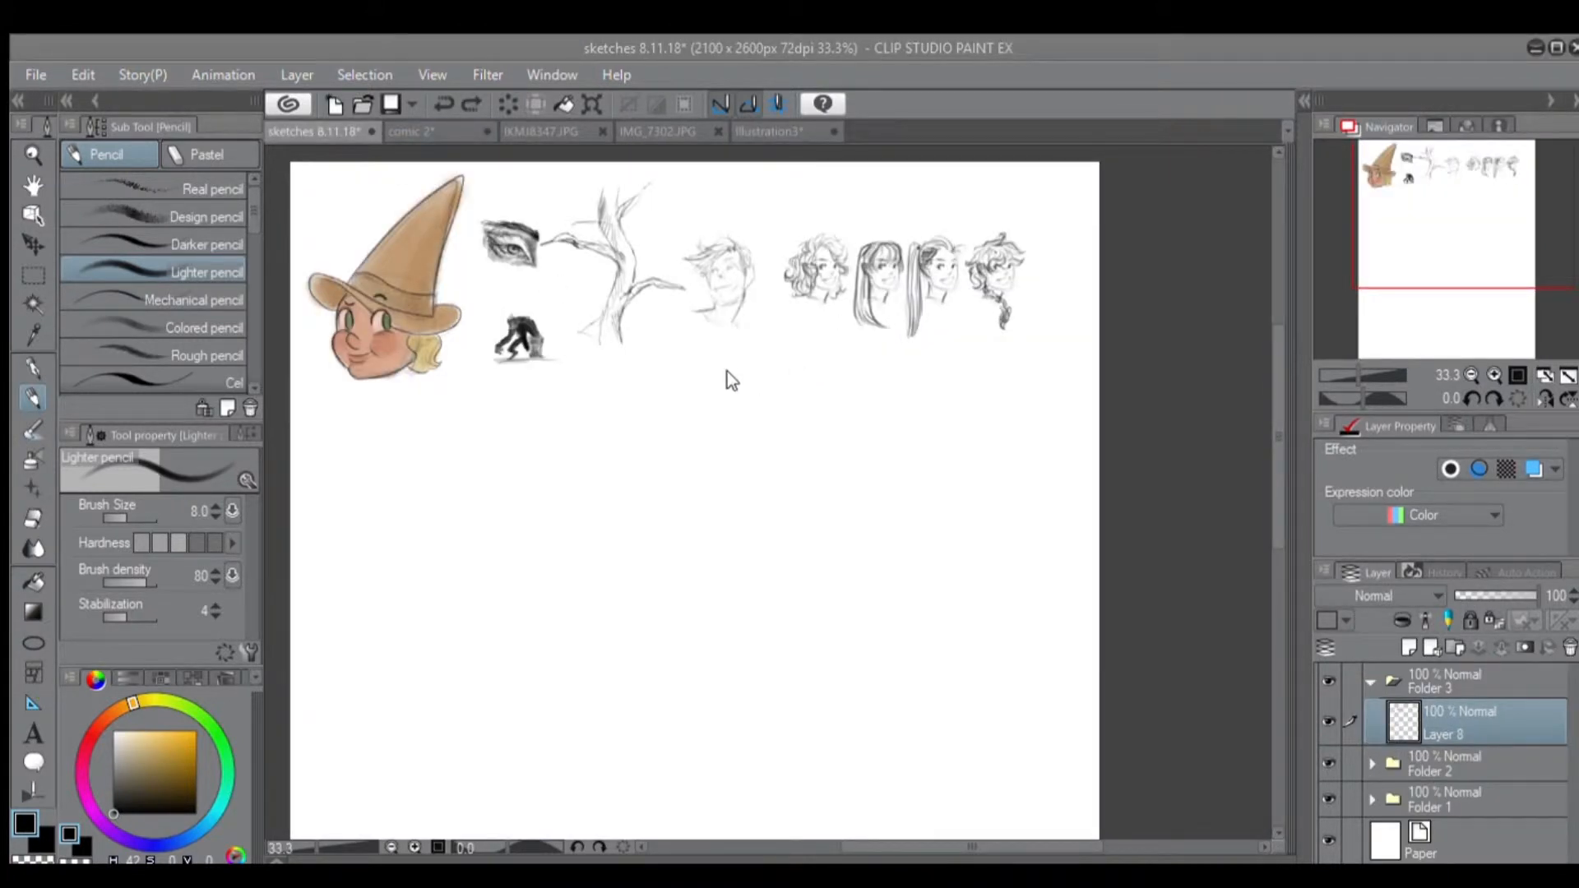
left_click(370, 131)
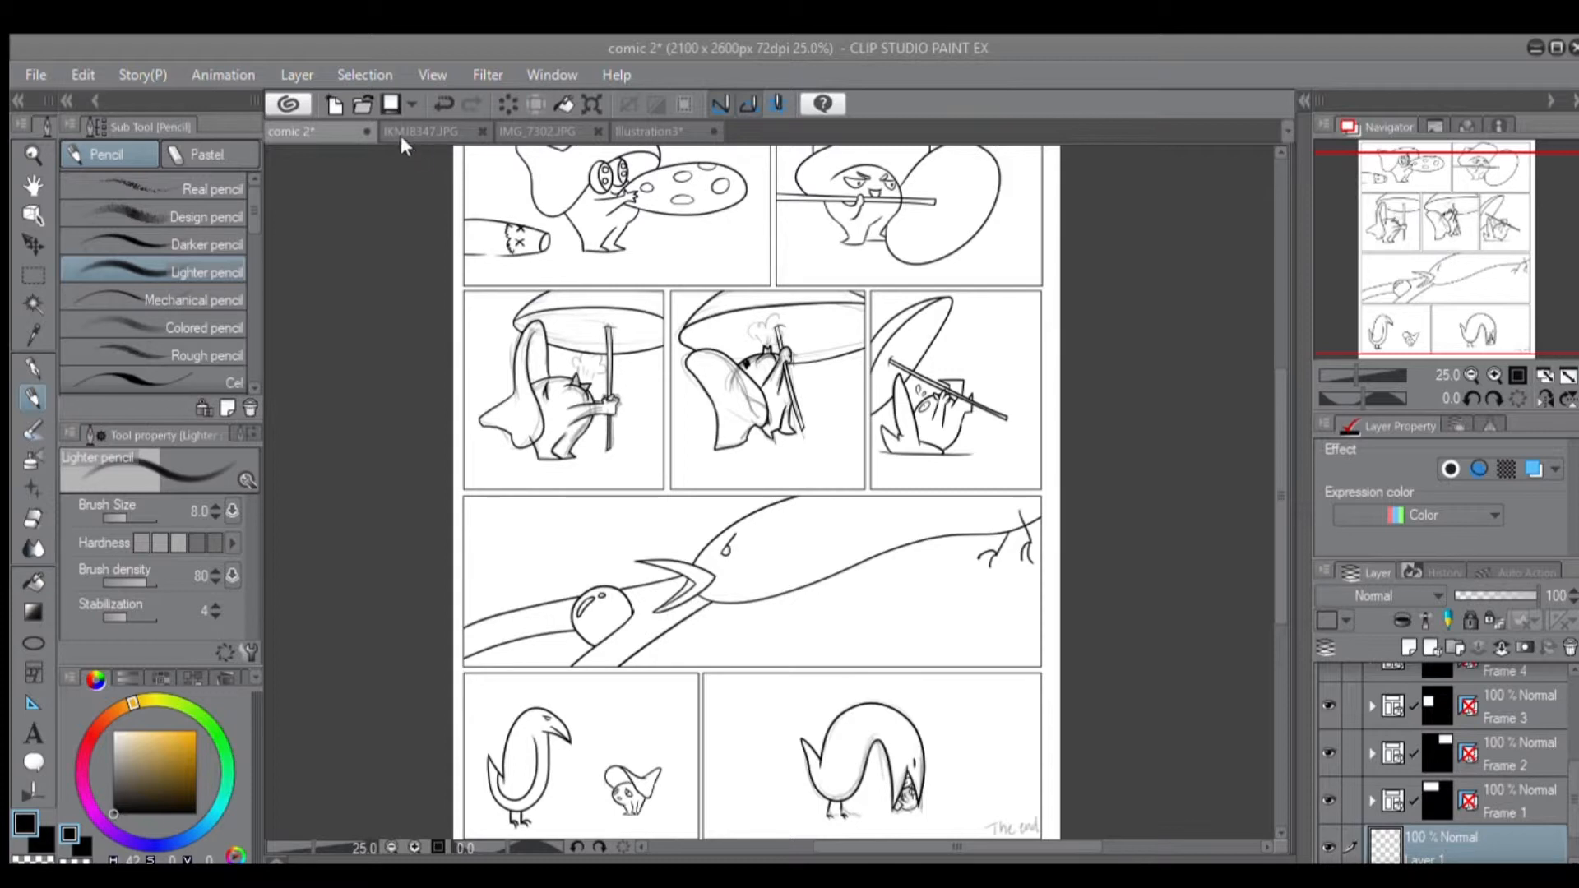
left_click(366, 132)
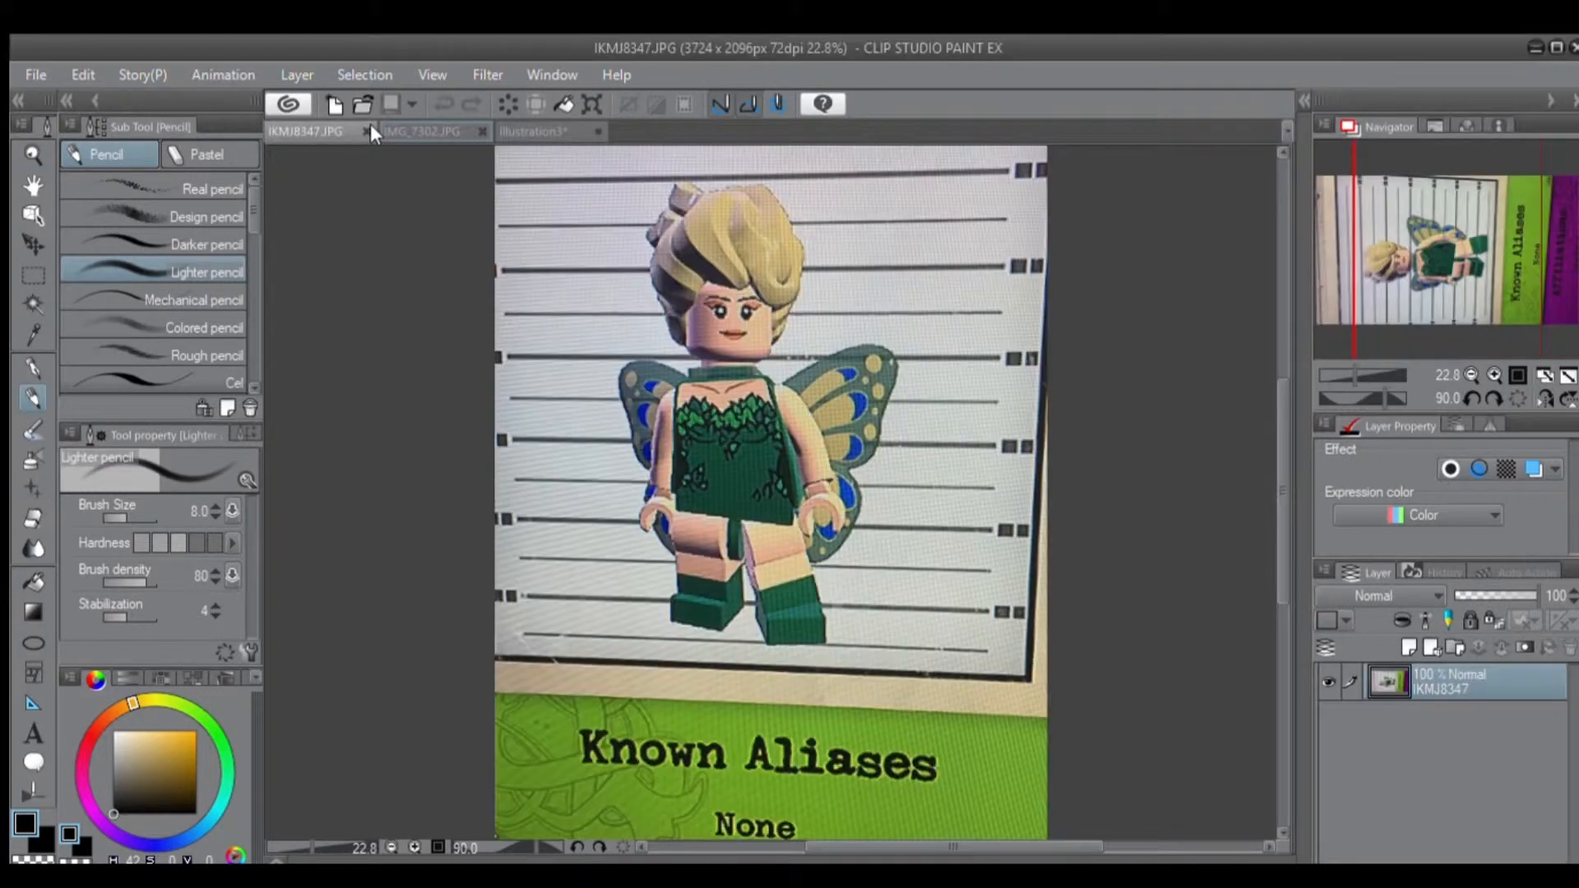
left_click(367, 131)
left_click(365, 131)
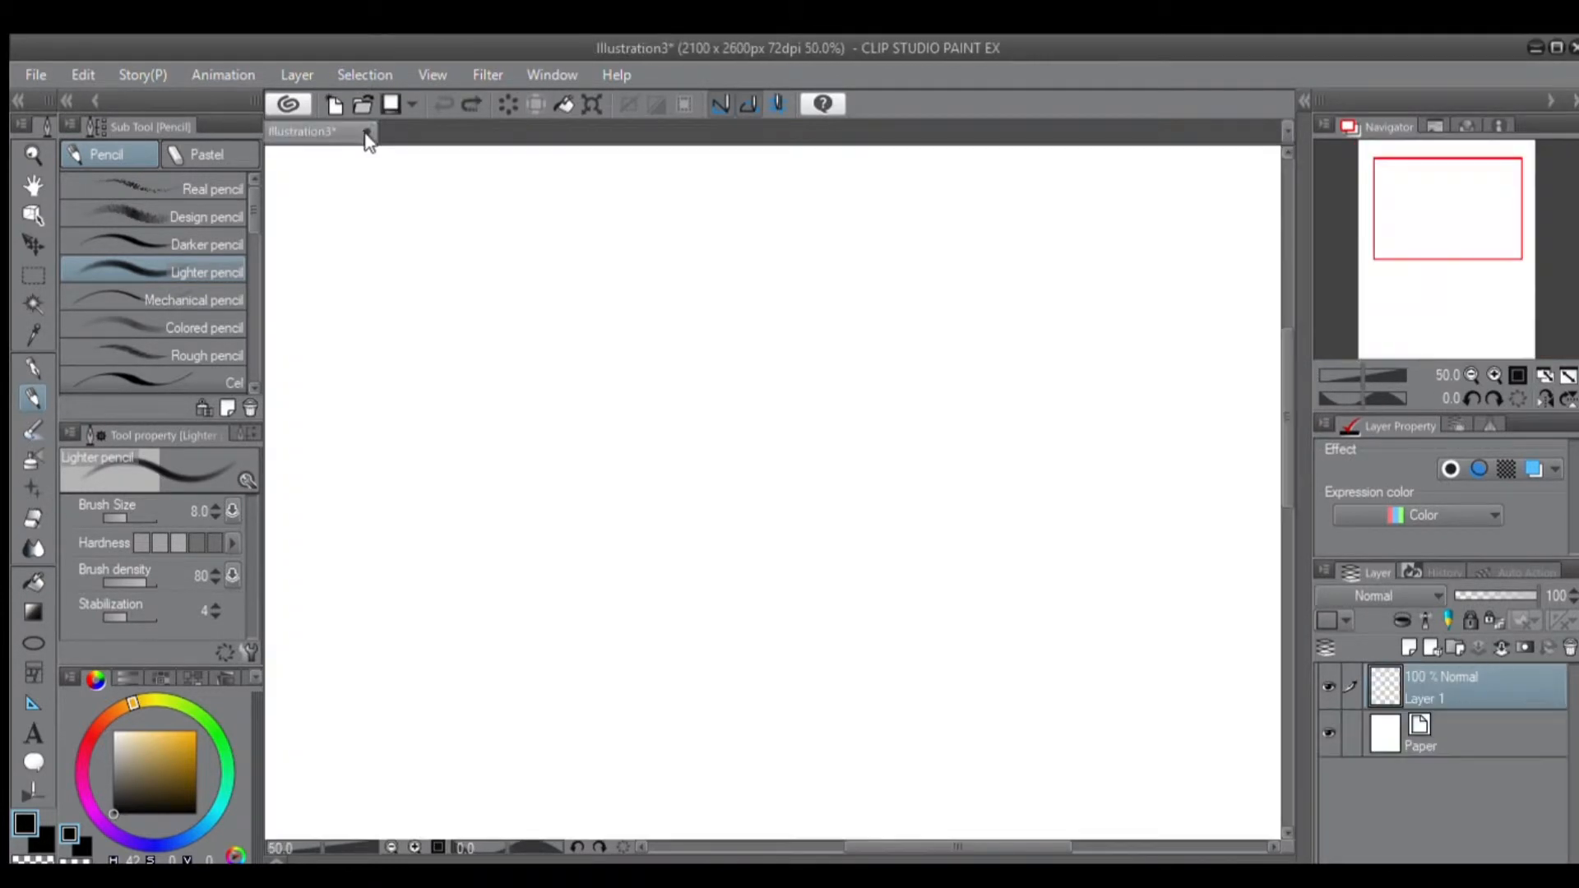
left_click(798, 366)
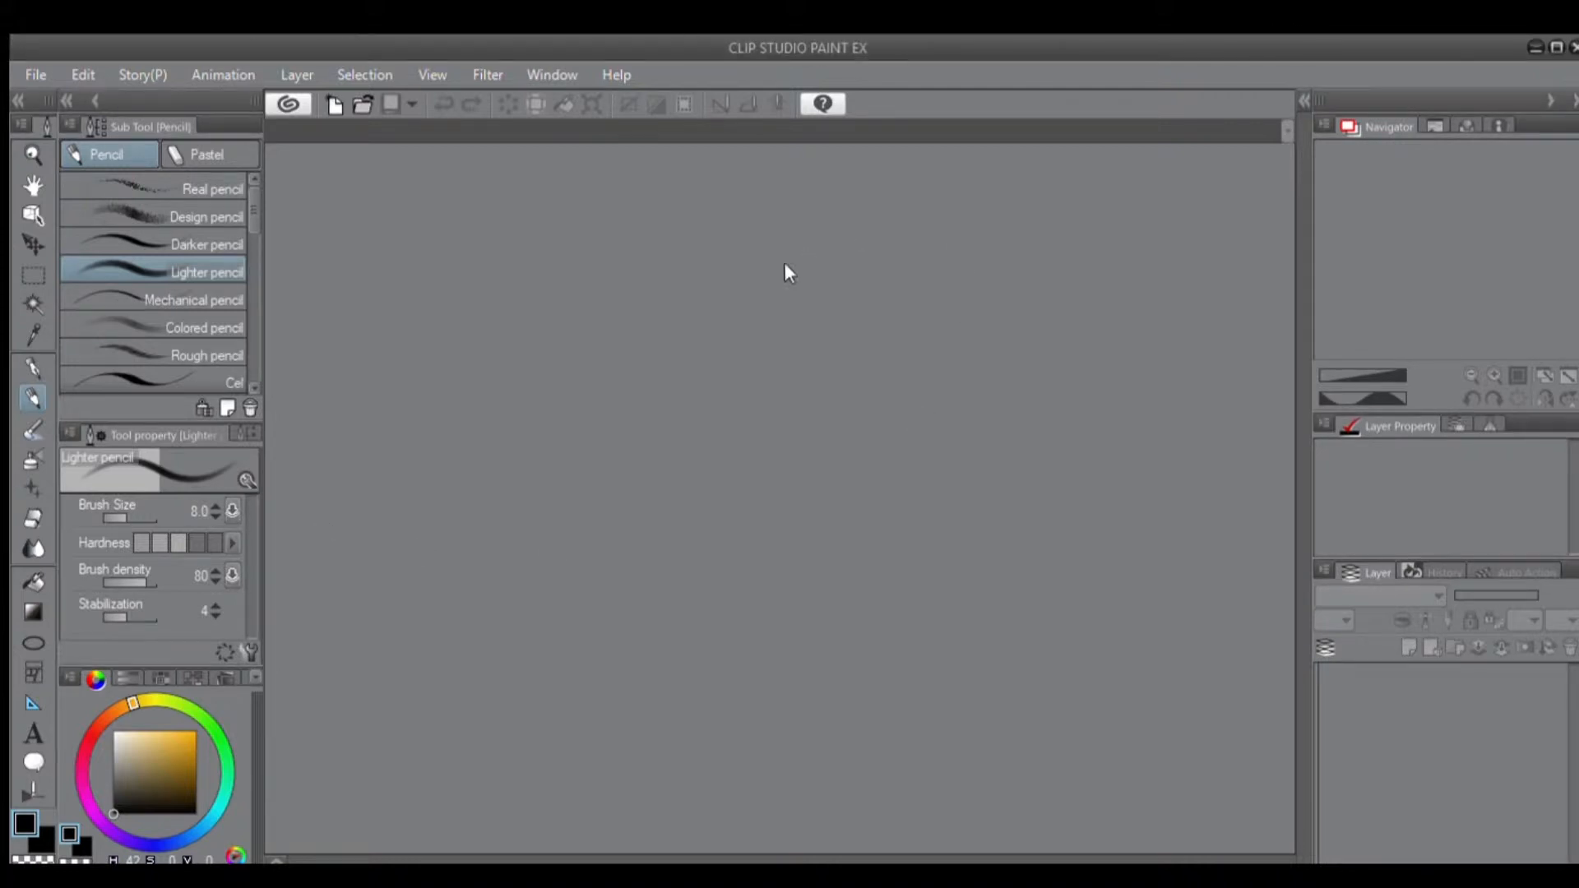
left_click(160, 83)
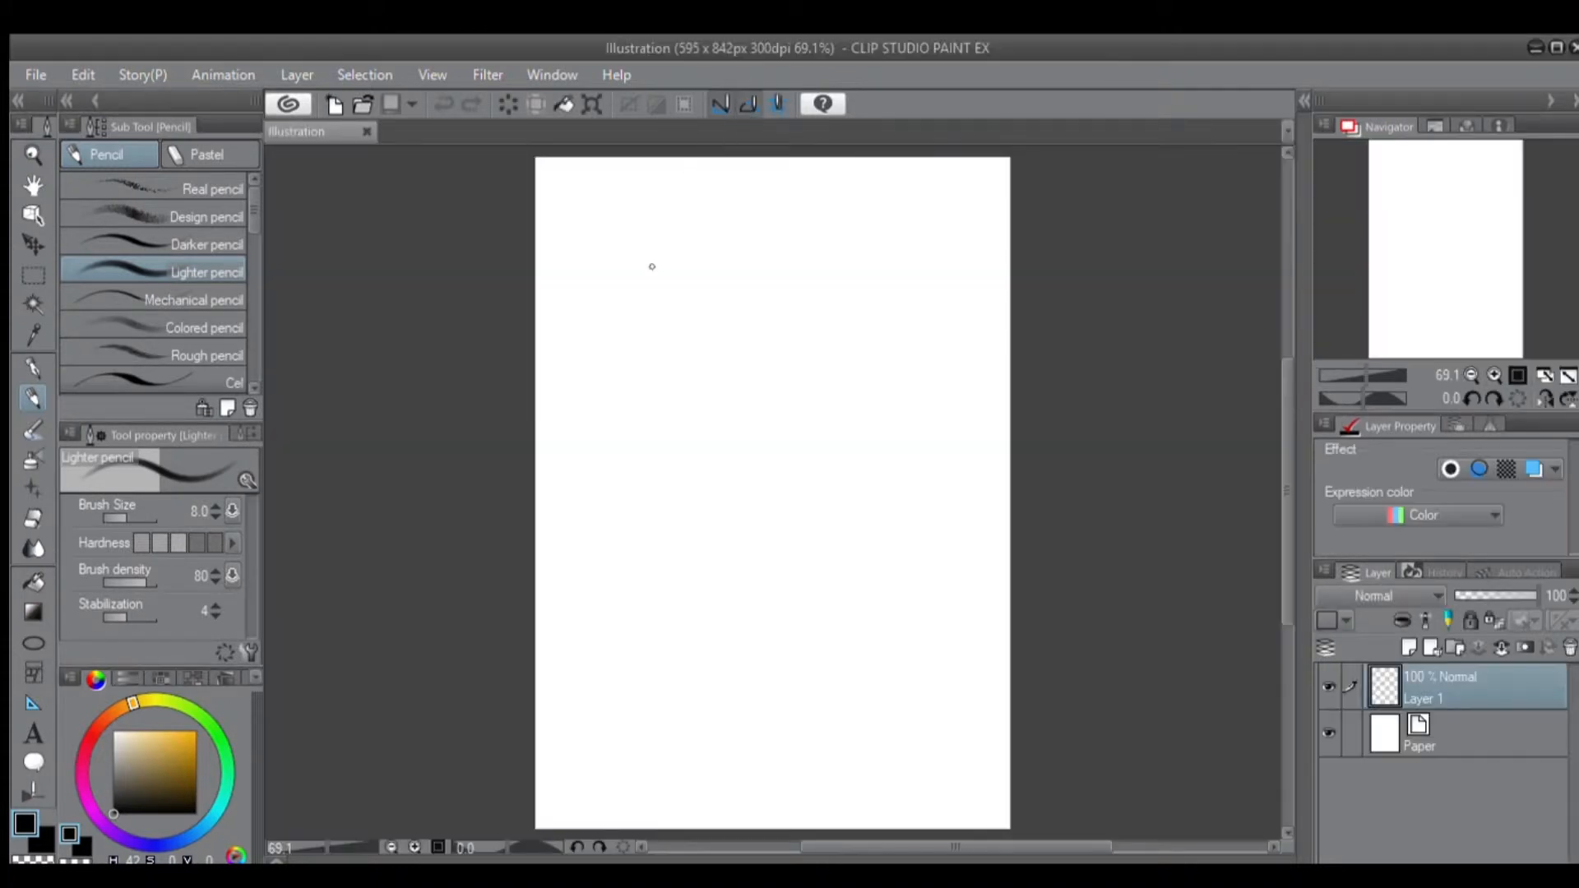
Draw a few test strokes with the Lighter pencil on the upper part of the page and undo them.
mouse_move(718, 301)
left_mouse_down()
mouse_move(691, 380)
mouse_move(723, 380)
left_mouse_up()
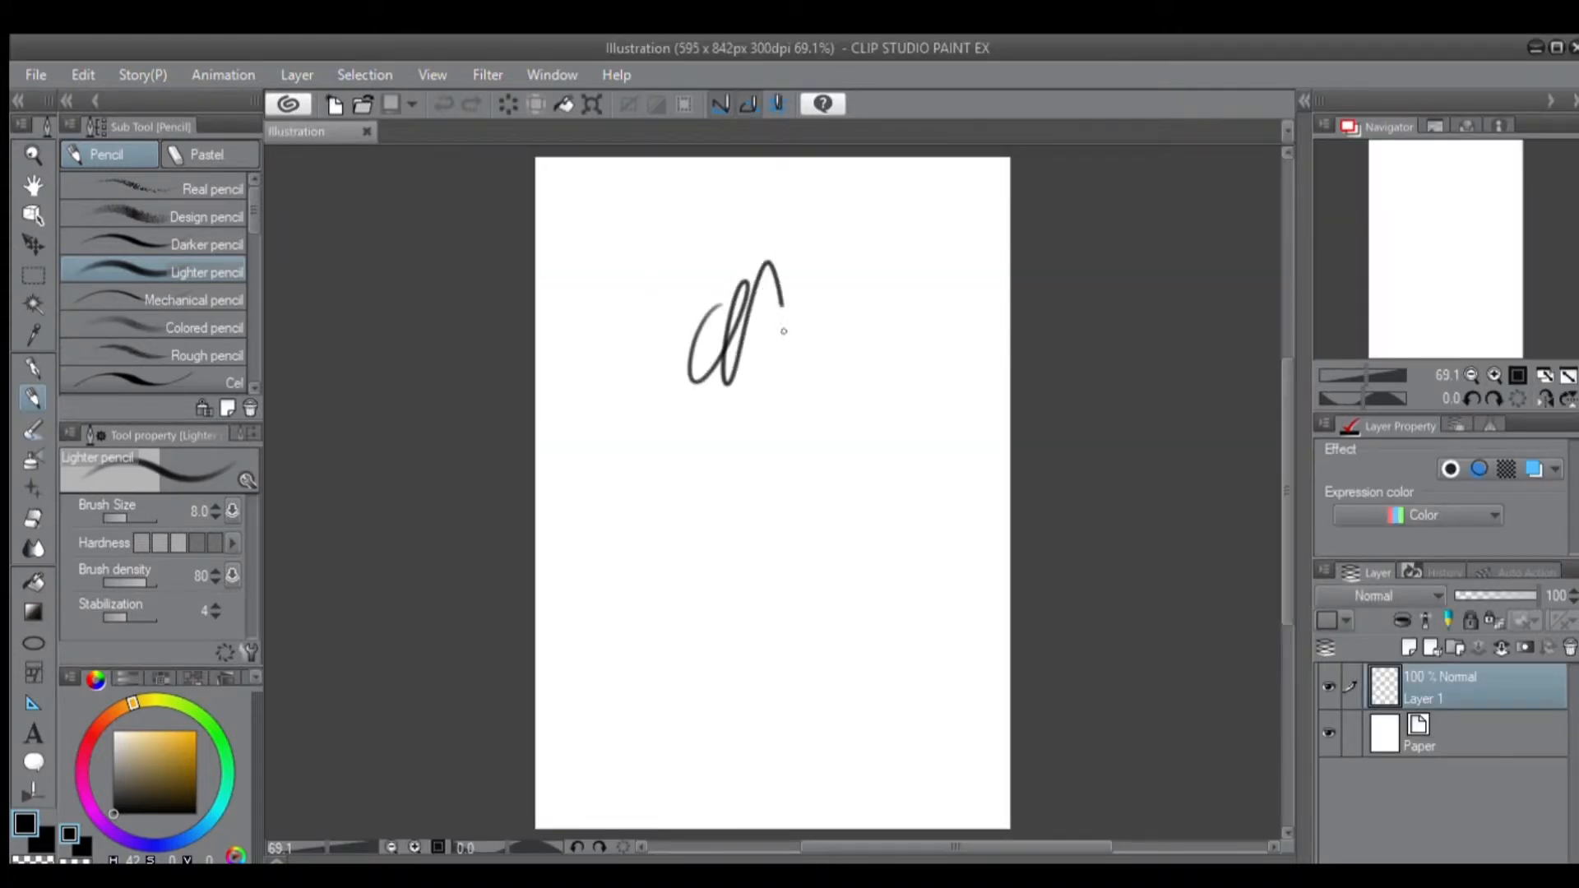
key("ctrl+z")
key("ctrl+z")
left_click_drag(715, 280, 720, 433)
left_click_drag(728, 286, 736, 424)
key("ctrl+z")
key("ctrl+z")
key("ctrl+z")
left_click_drag(656, 264, 664, 283)
mouse_move(645, 371)
left_mouse_down()
mouse_move(740, 264)
mouse_move(755, 276)
left_mouse_up()
key("ctrl+z")
key("ctrl+z")
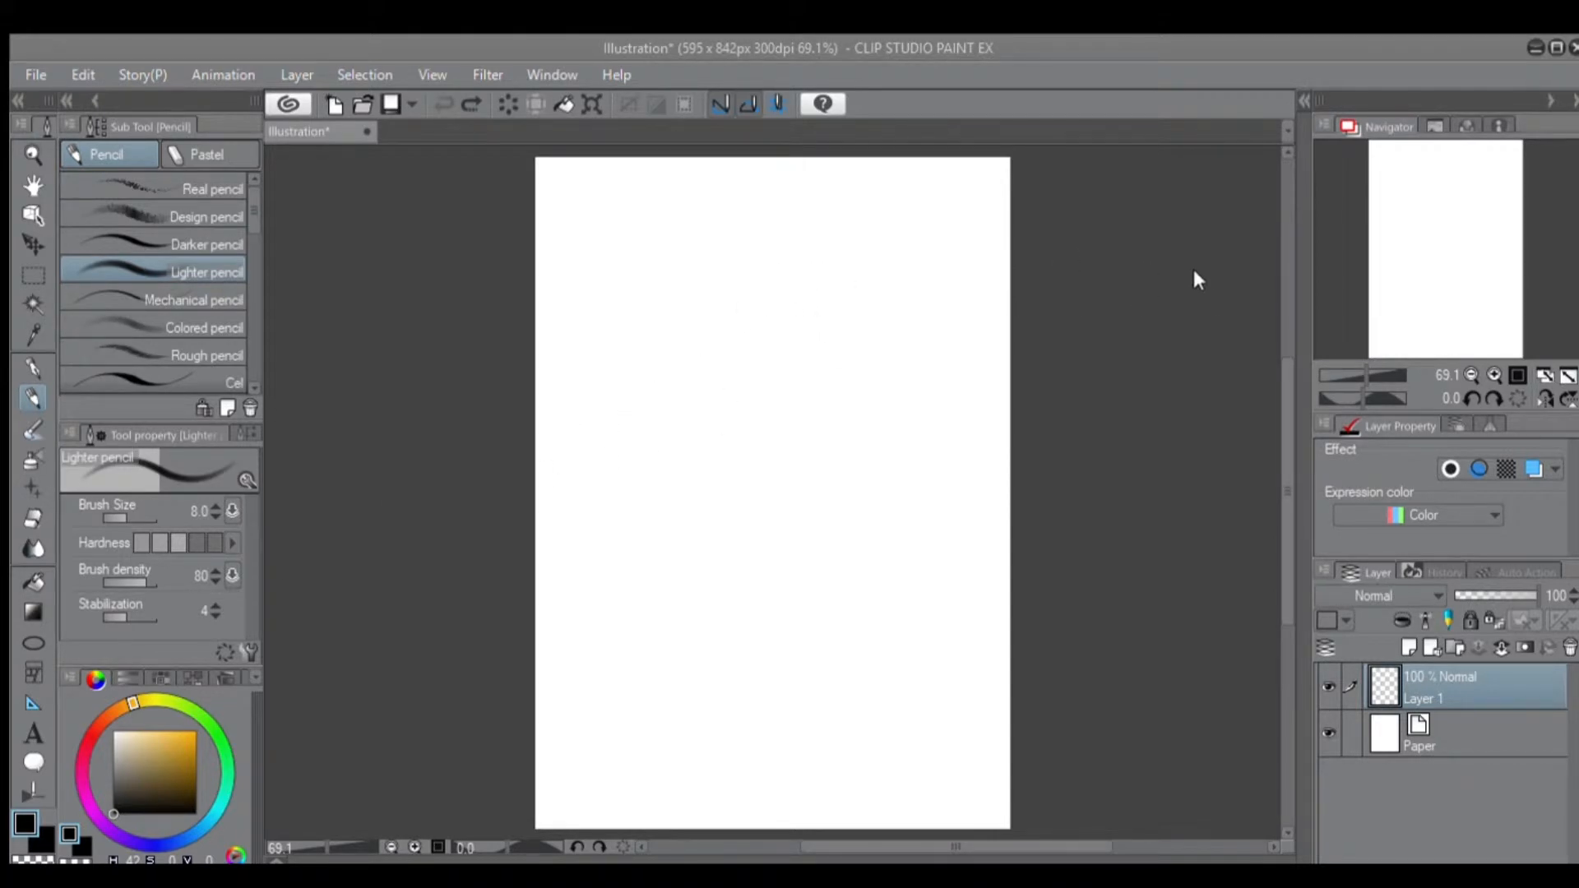
Try extending the canvas beyond its left, upper and lower edges, and cancel the canvas size change.
left_click(161, 576)
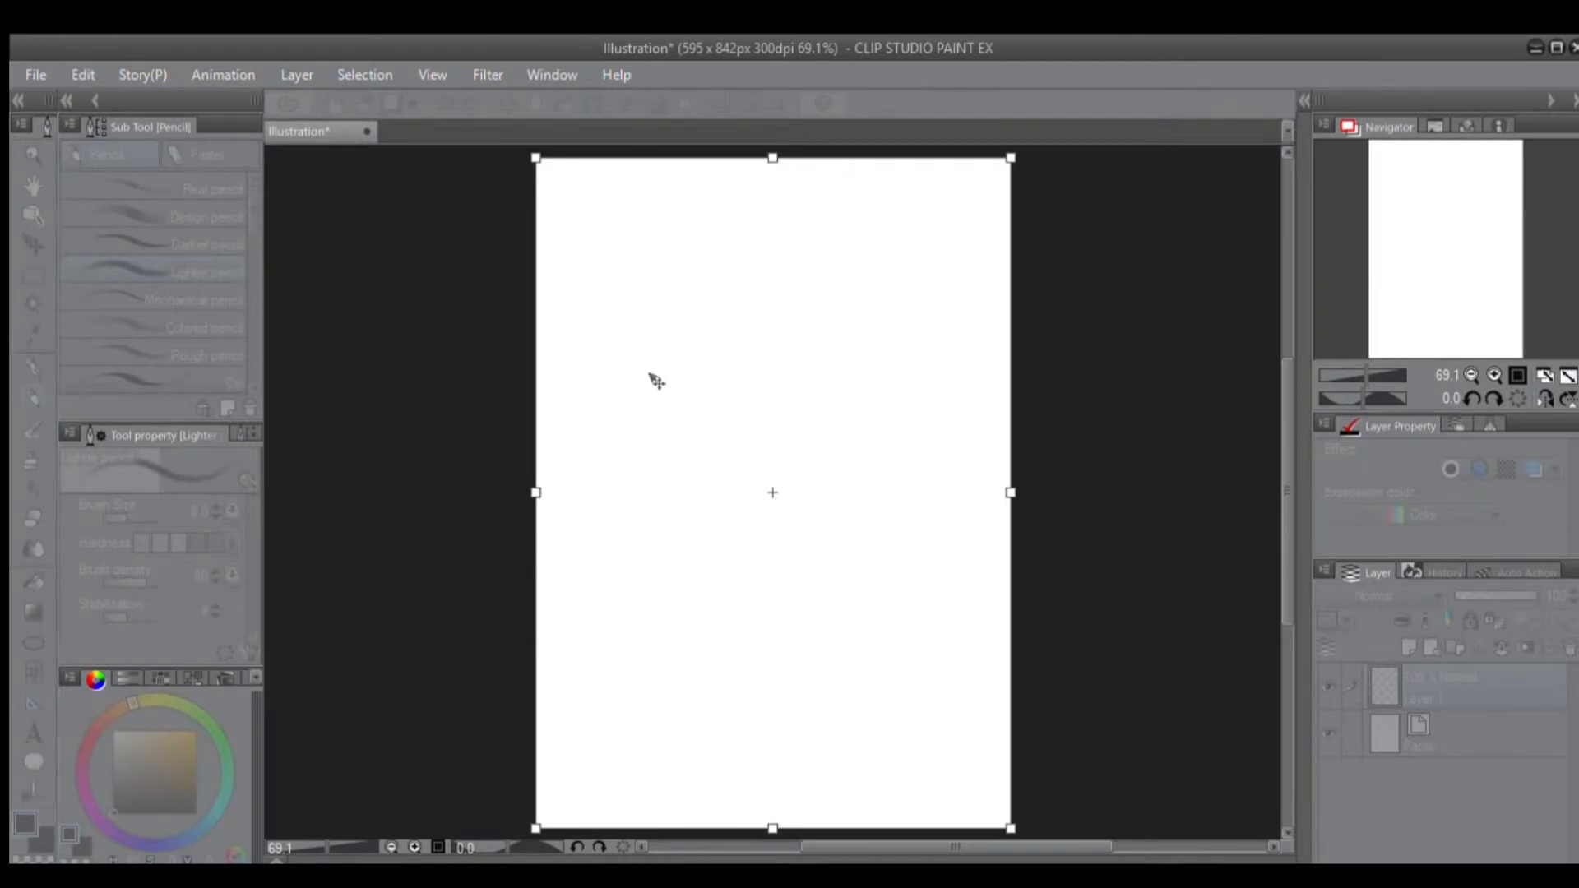
scroll(644, 380, "down", 1)
scroll(652, 383, "down", 2)
left_click_drag(598, 434, 559, 435)
left_click_drag(697, 273, 695, 220)
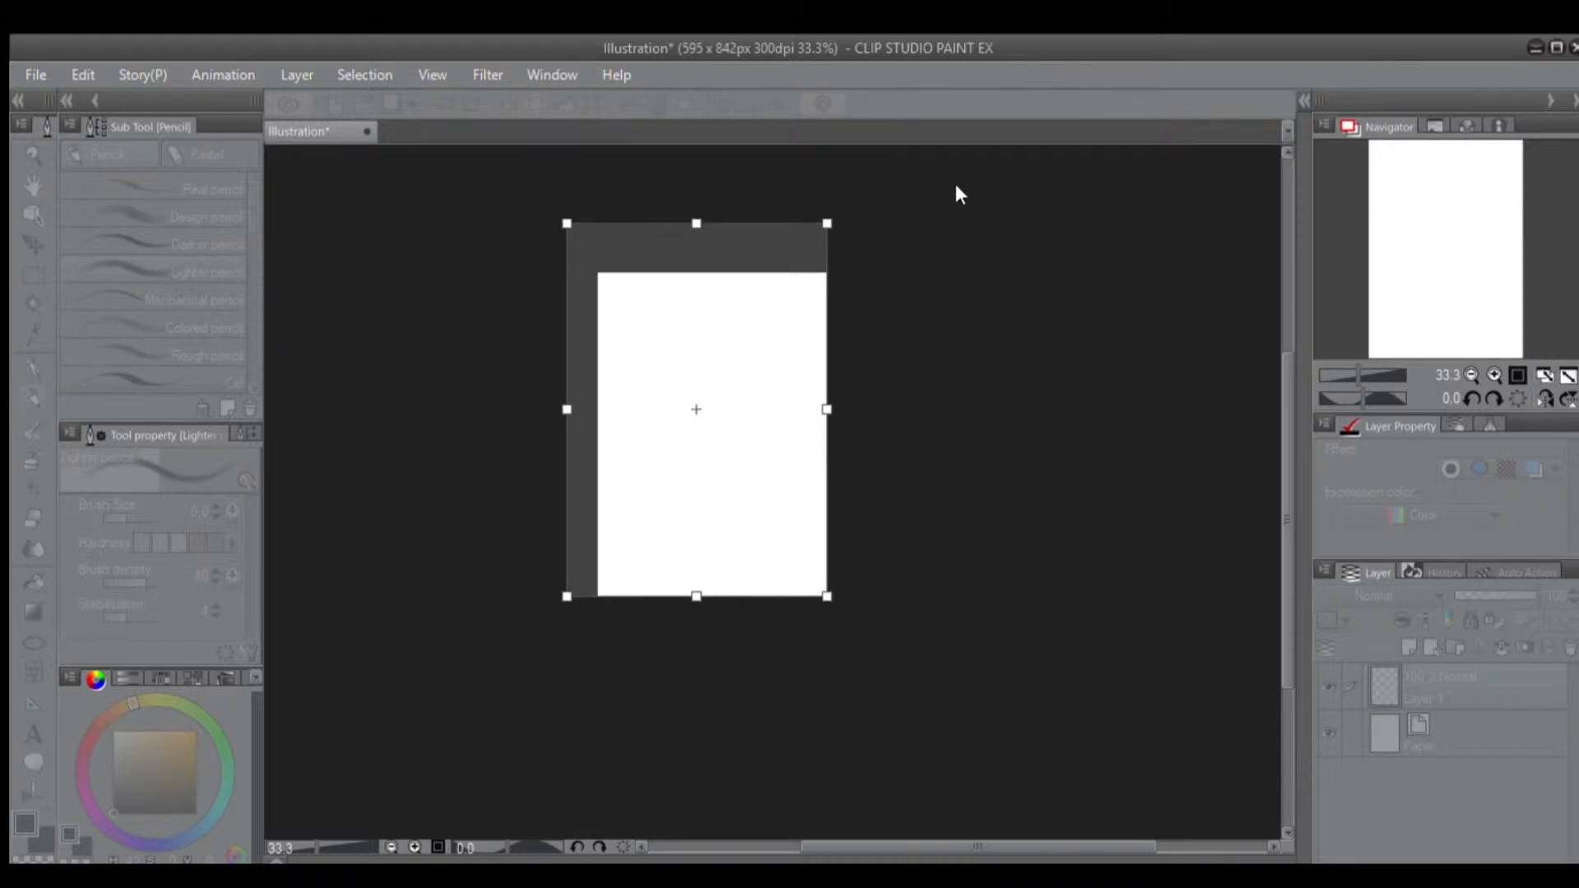
key("ctrl+z")
key("ctrl+z")
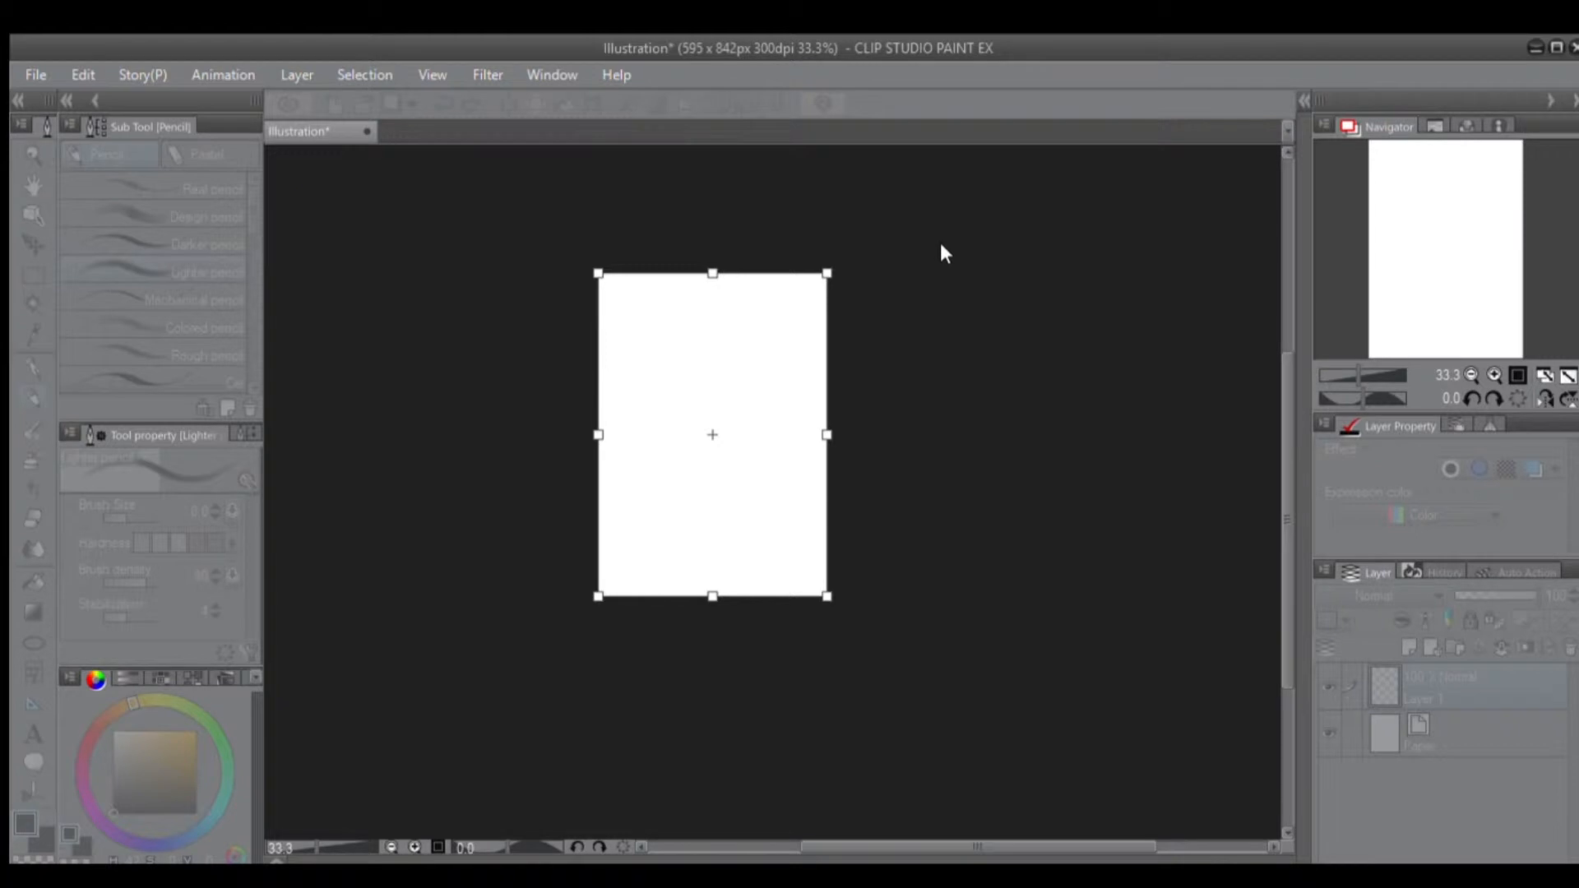
left_click(950, 200)
left_click(967, 139)
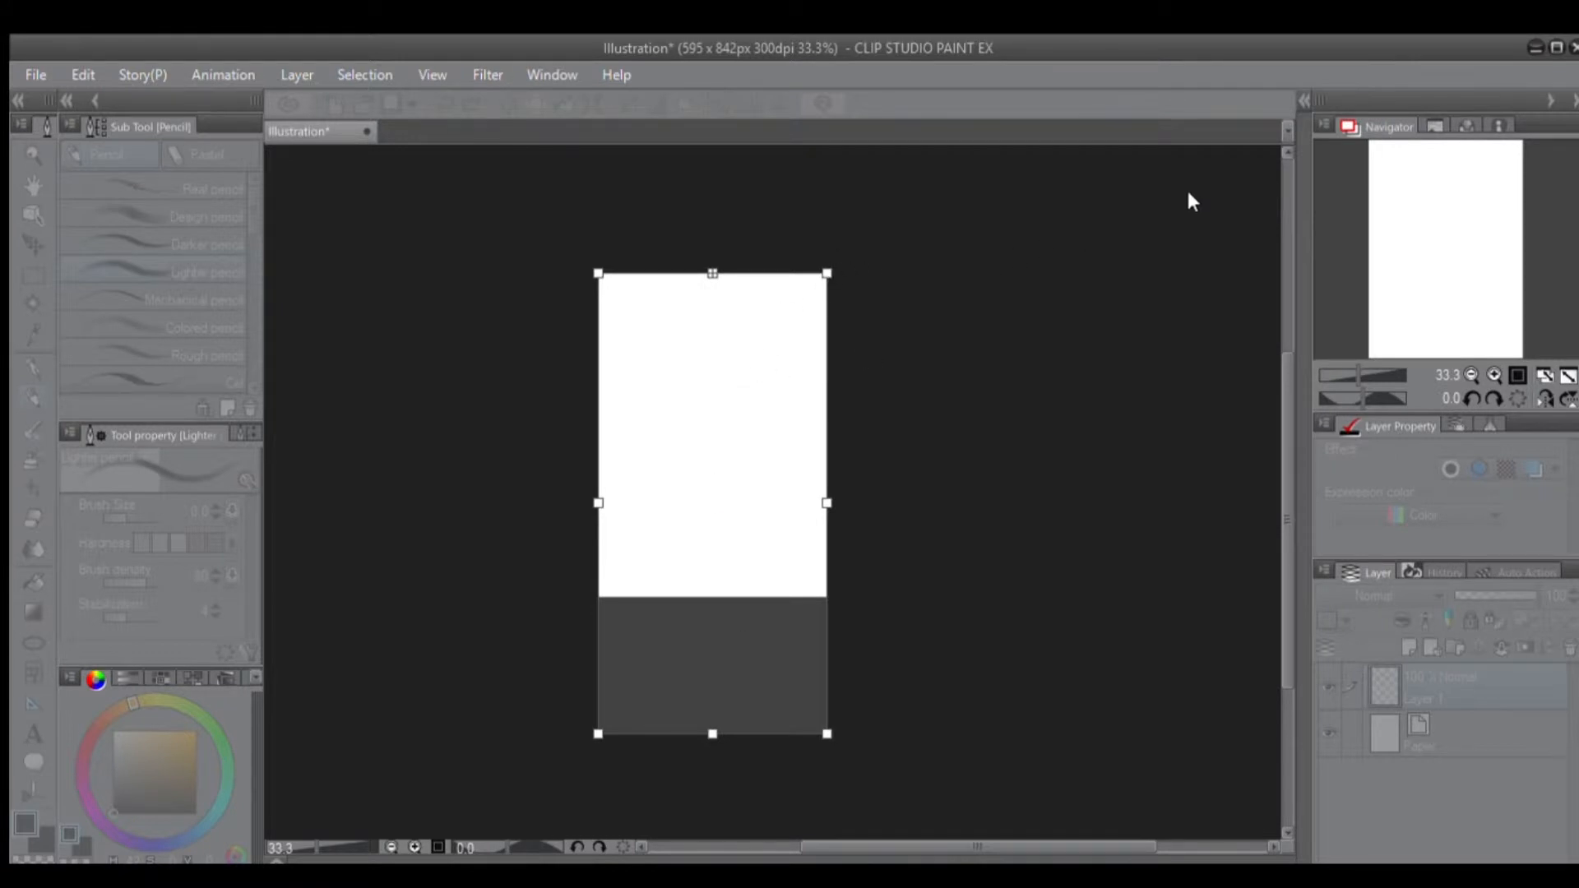
key("Escape")
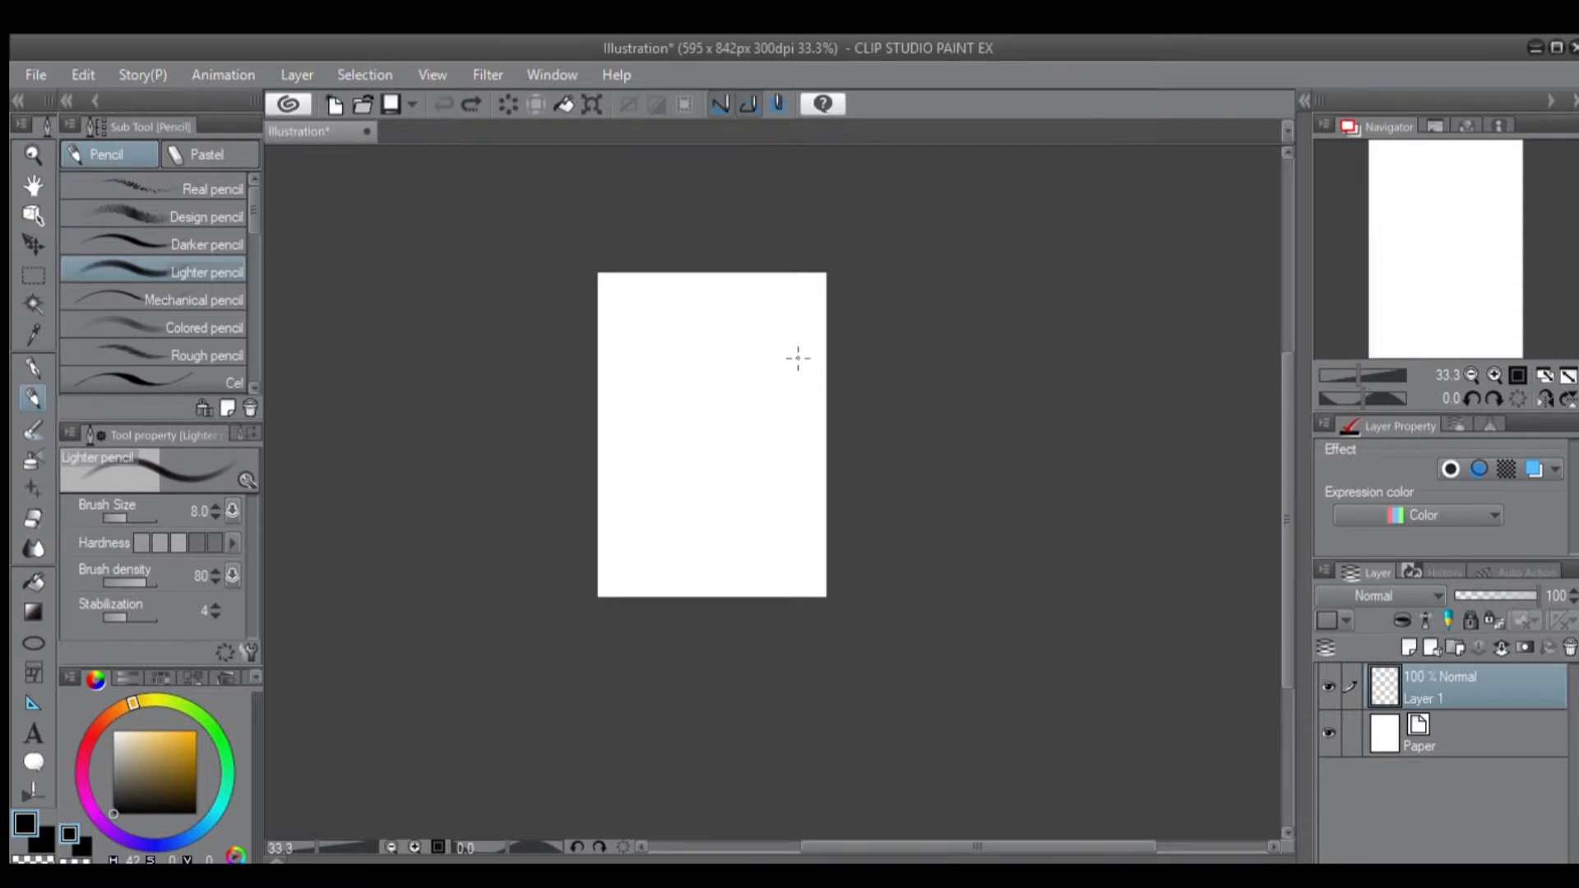
Enlarge the page view to 66.7%, reposition it with the Hand tool, and look at the Object and Move layer tool options.
scroll(795, 358, "up", 2)
left_click_drag(789, 353, 843, 345)
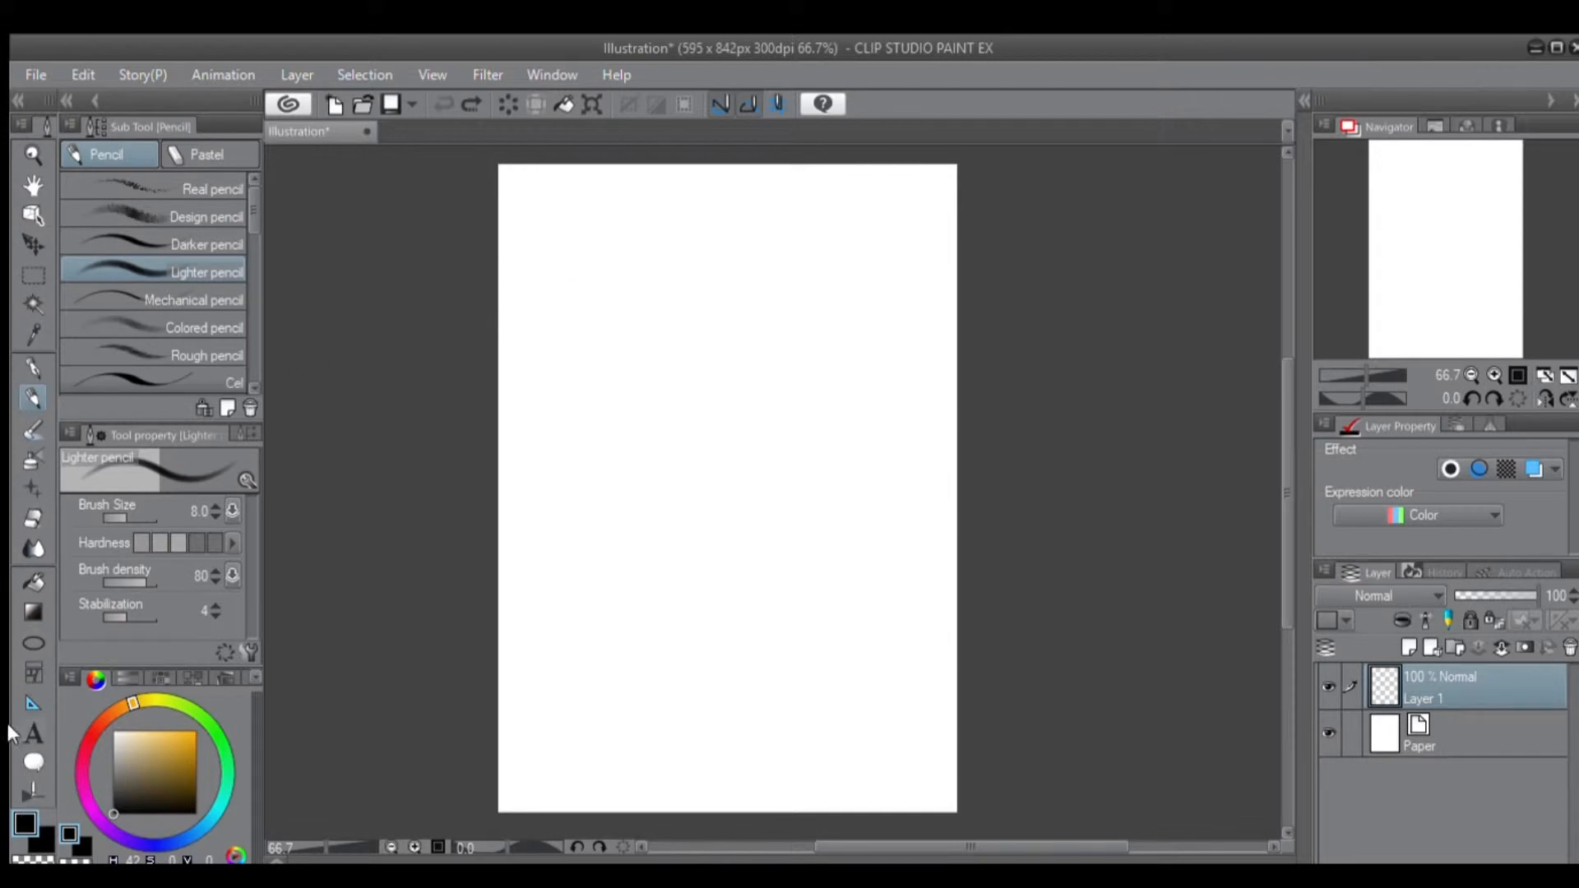
left_click(32, 186)
left_click_drag(759, 311, 722, 324)
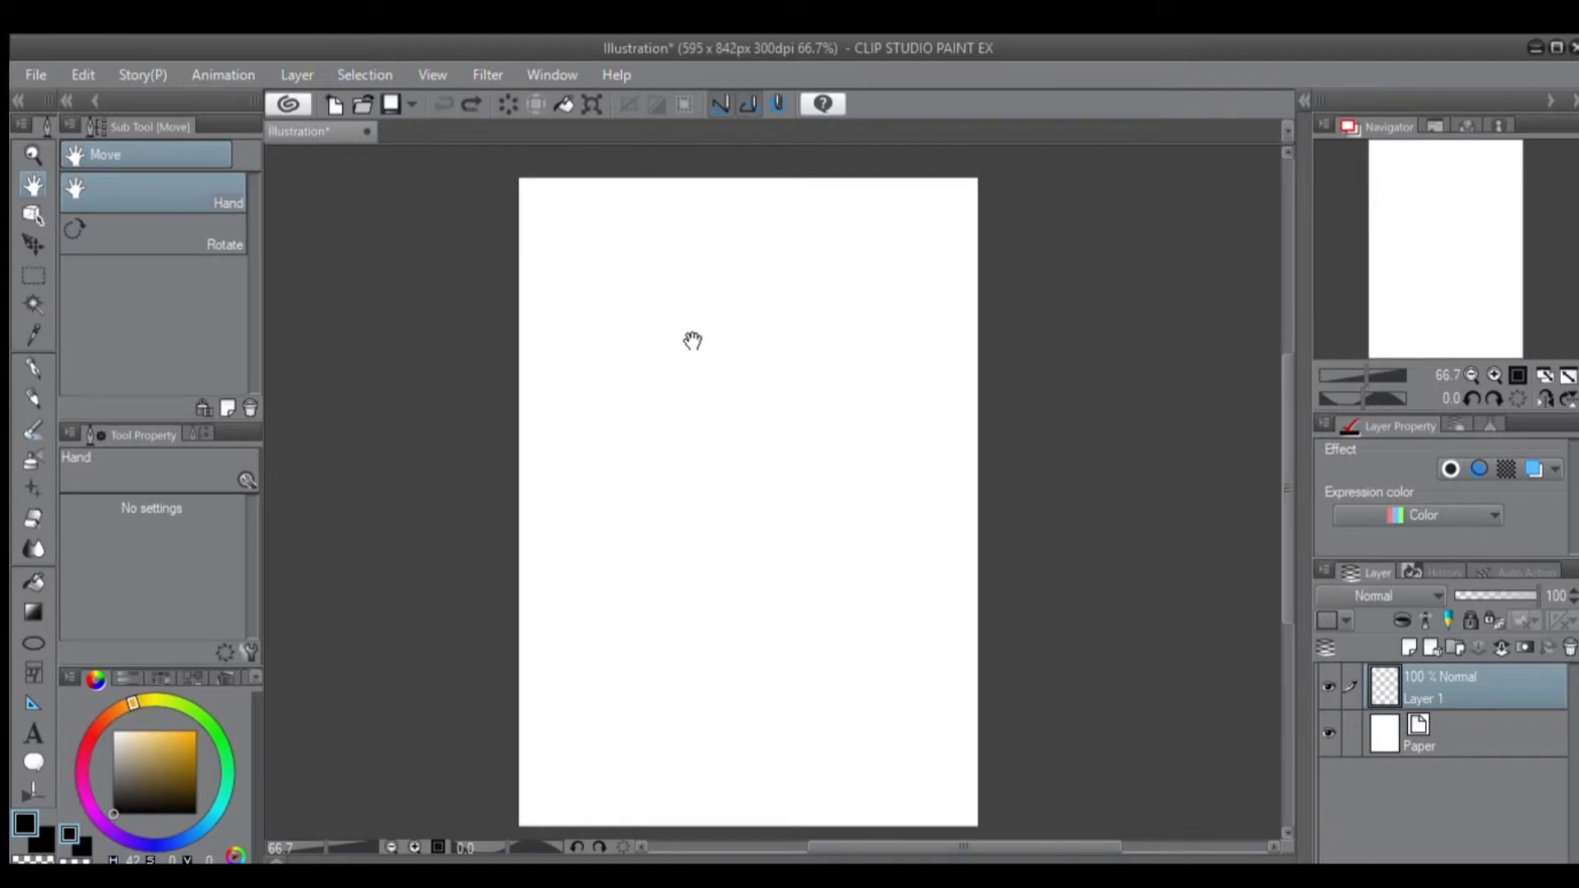
left_click(30, 393)
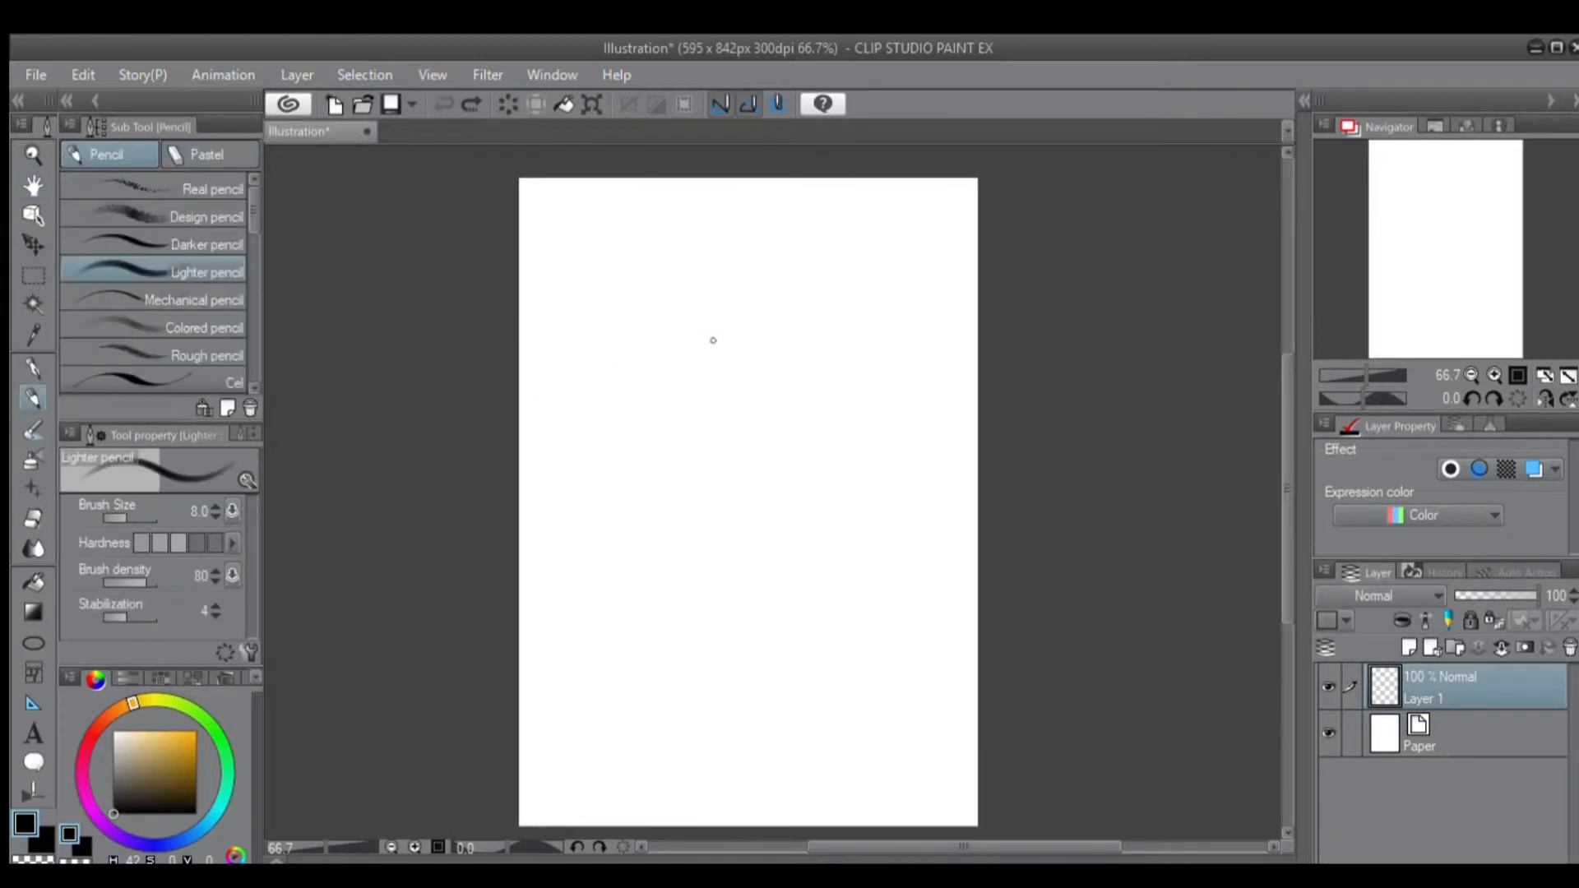
key("space")
mouse_move(726, 387)
left_mouse_down()
mouse_move(704, 333)
mouse_move(677, 408)
mouse_move(751, 398)
mouse_move(751, 353)
mouse_move(715, 419)
mouse_move(737, 348)
left_mouse_up()
left_click_drag(698, 401, 749, 351)
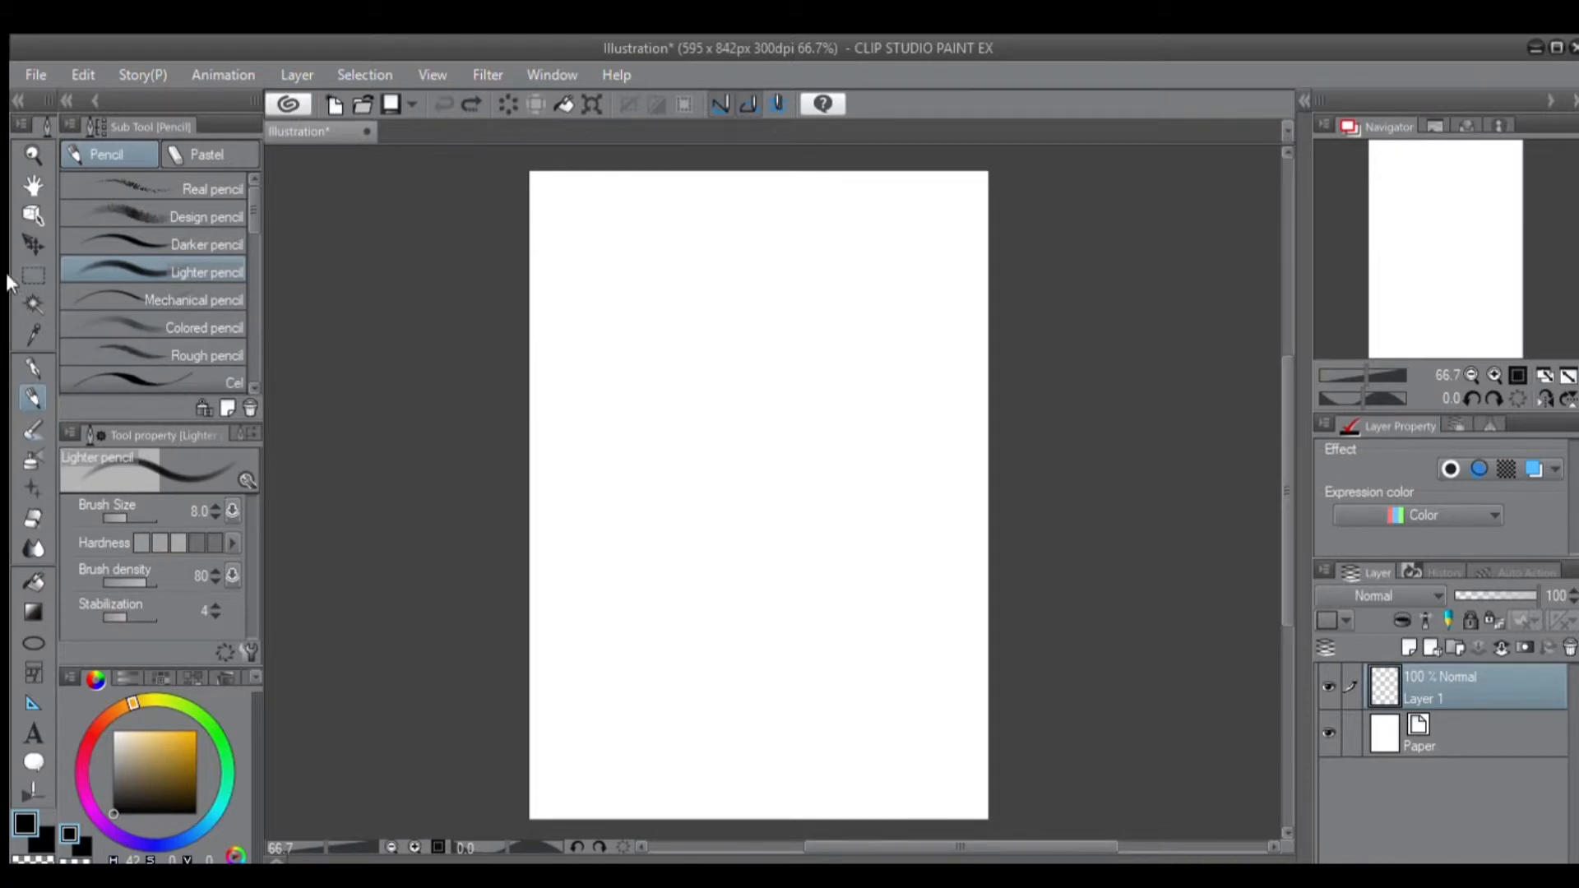
left_click(30, 213)
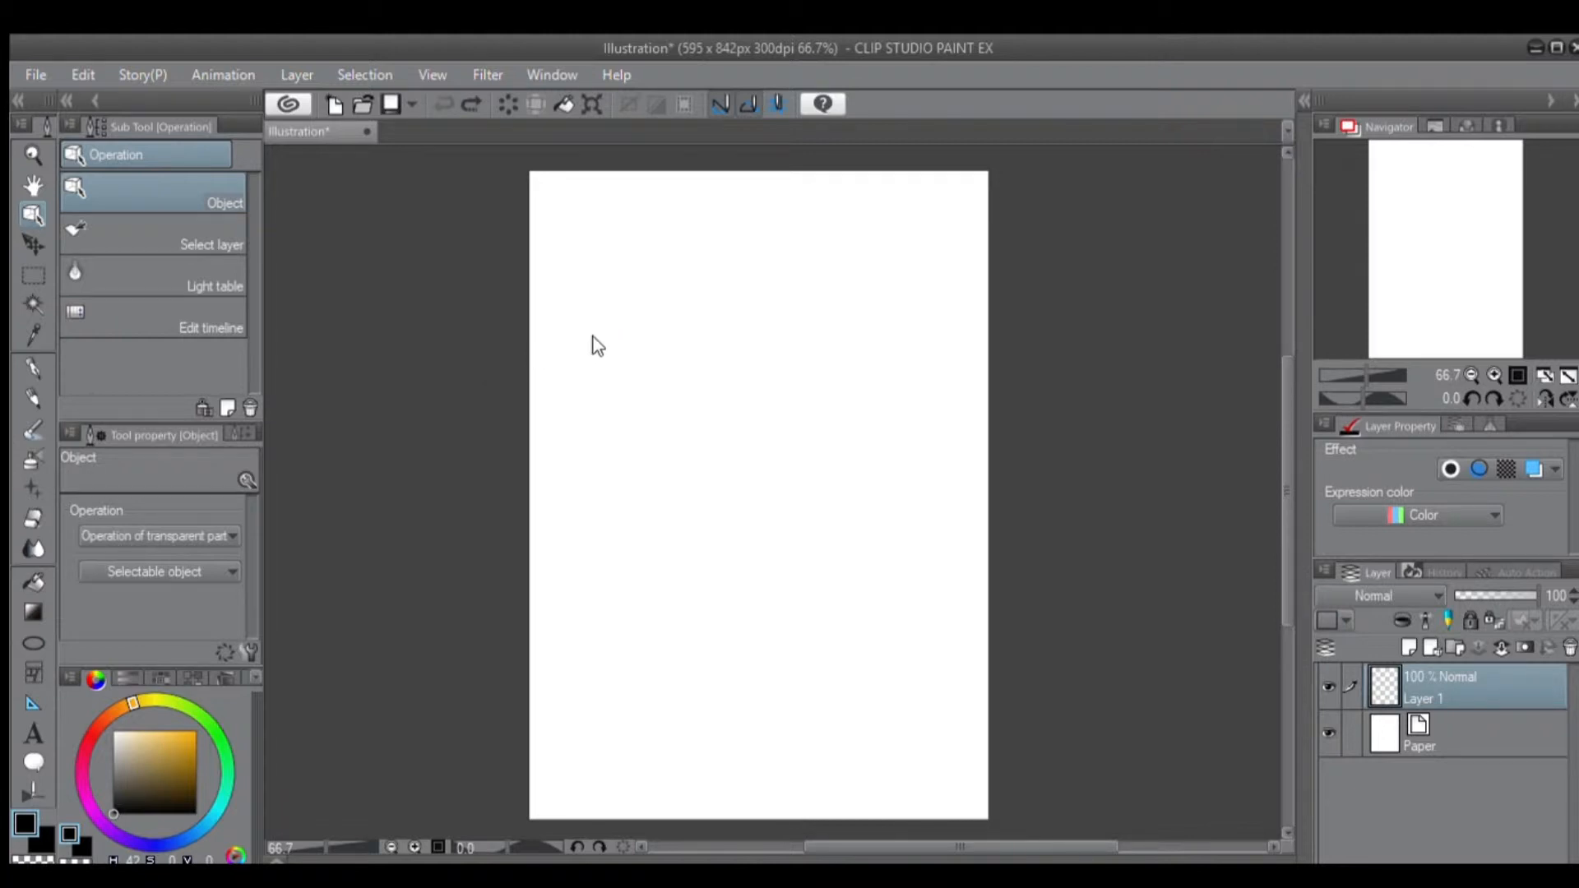
left_click(32, 244)
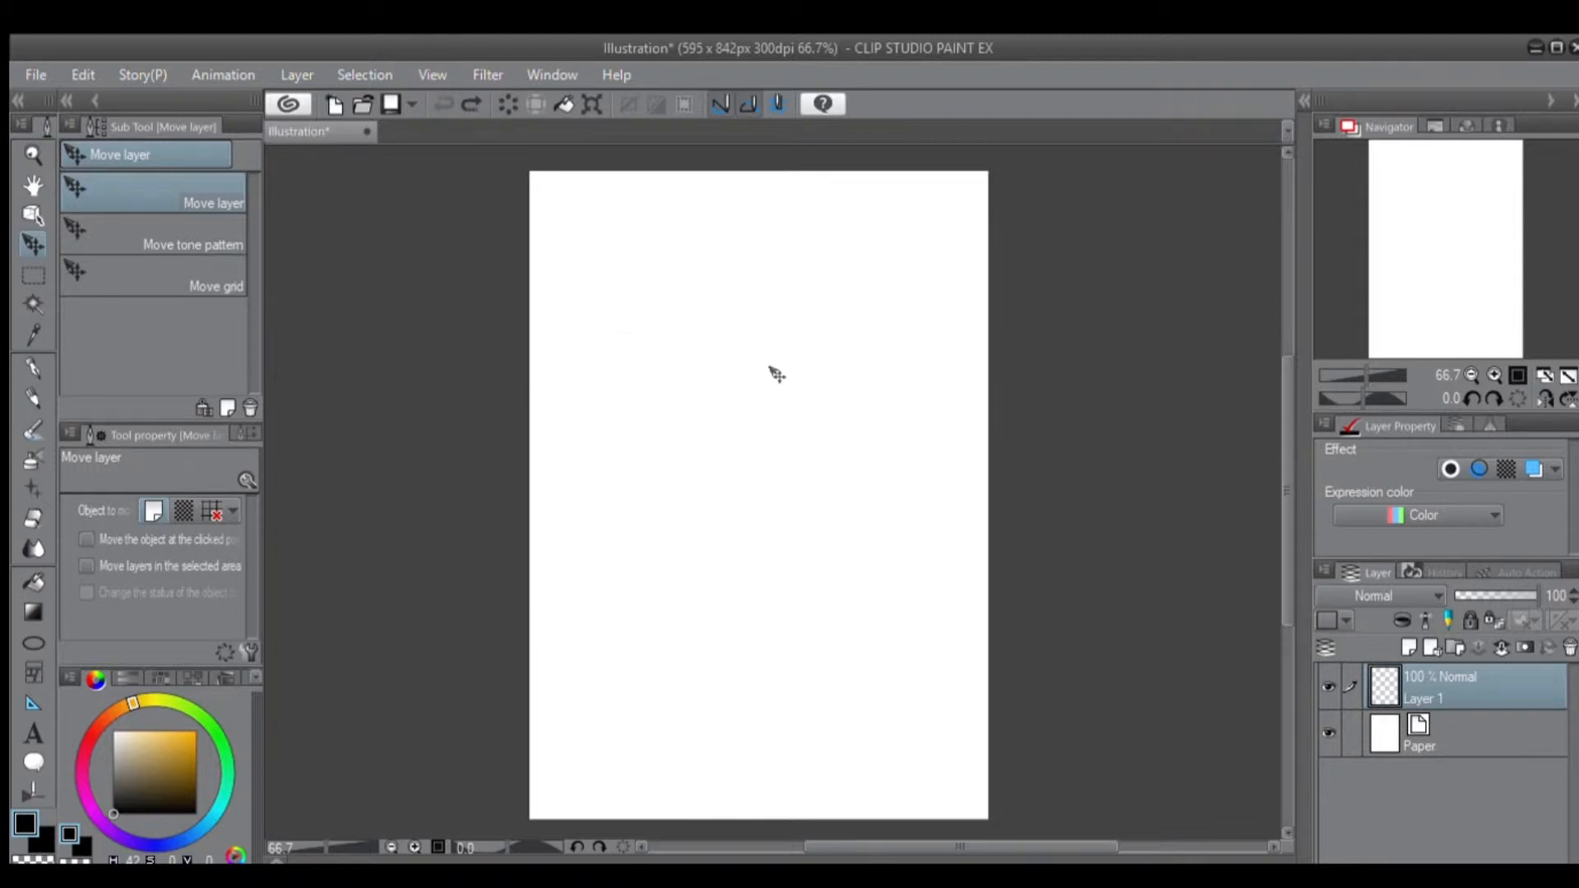
Try out rectangular selections on the upper half of the page, cutting pieces out of one, and undo them.
left_click(32, 275)
left_click_drag(618, 211, 788, 444)
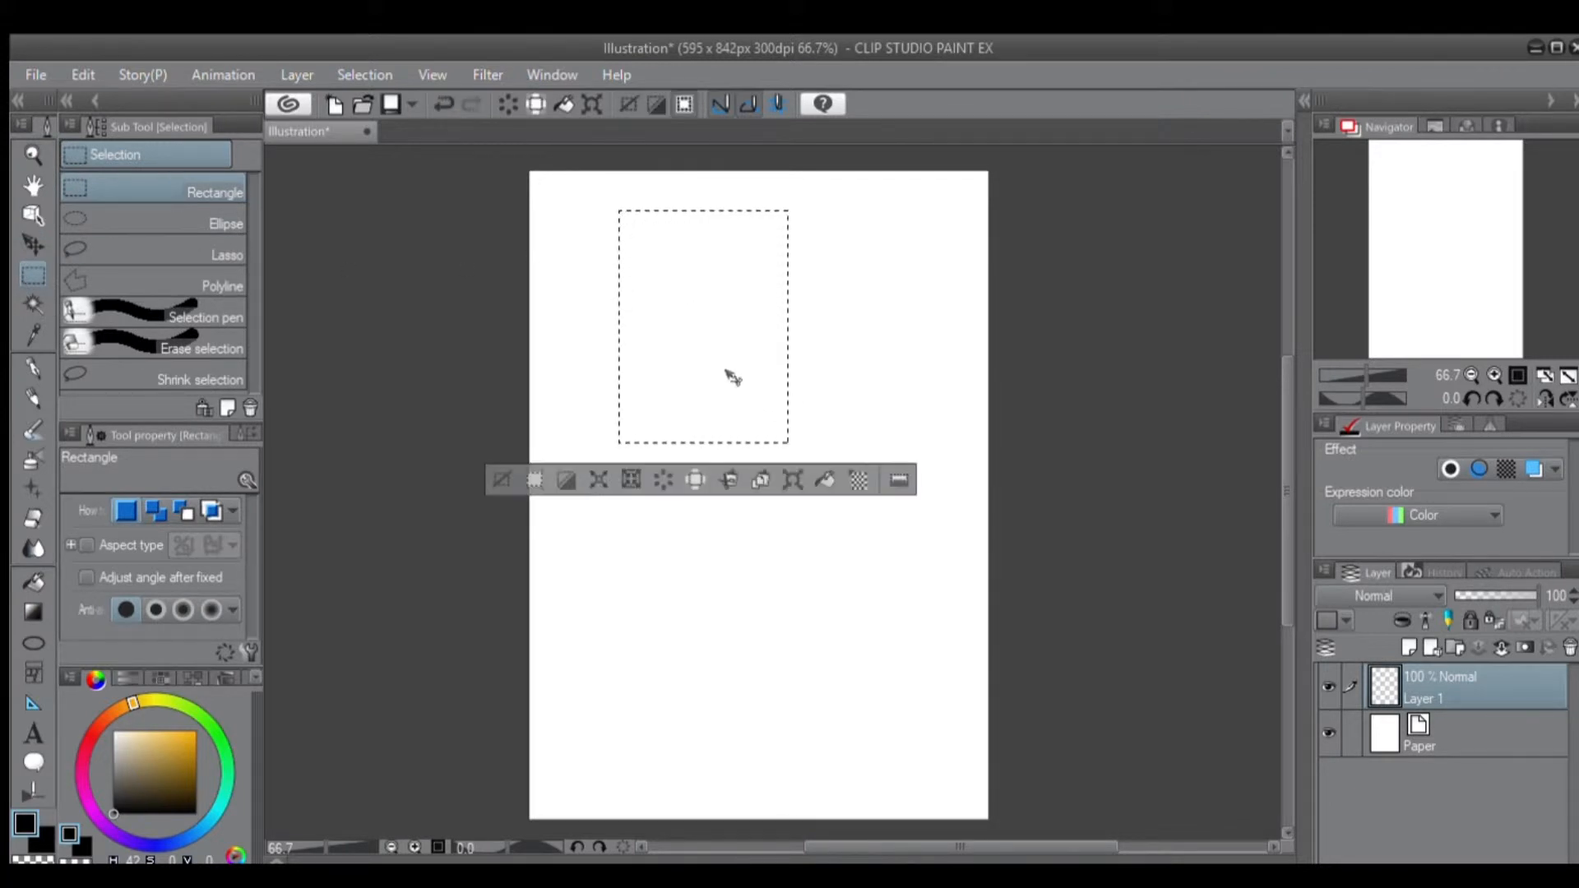
key("ctrl+z")
left_click_drag(568, 253, 813, 484)
left_click_drag(761, 324, 775, 399)
left_click_drag(667, 293, 770, 388)
left_click_drag(868, 385, 761, 342)
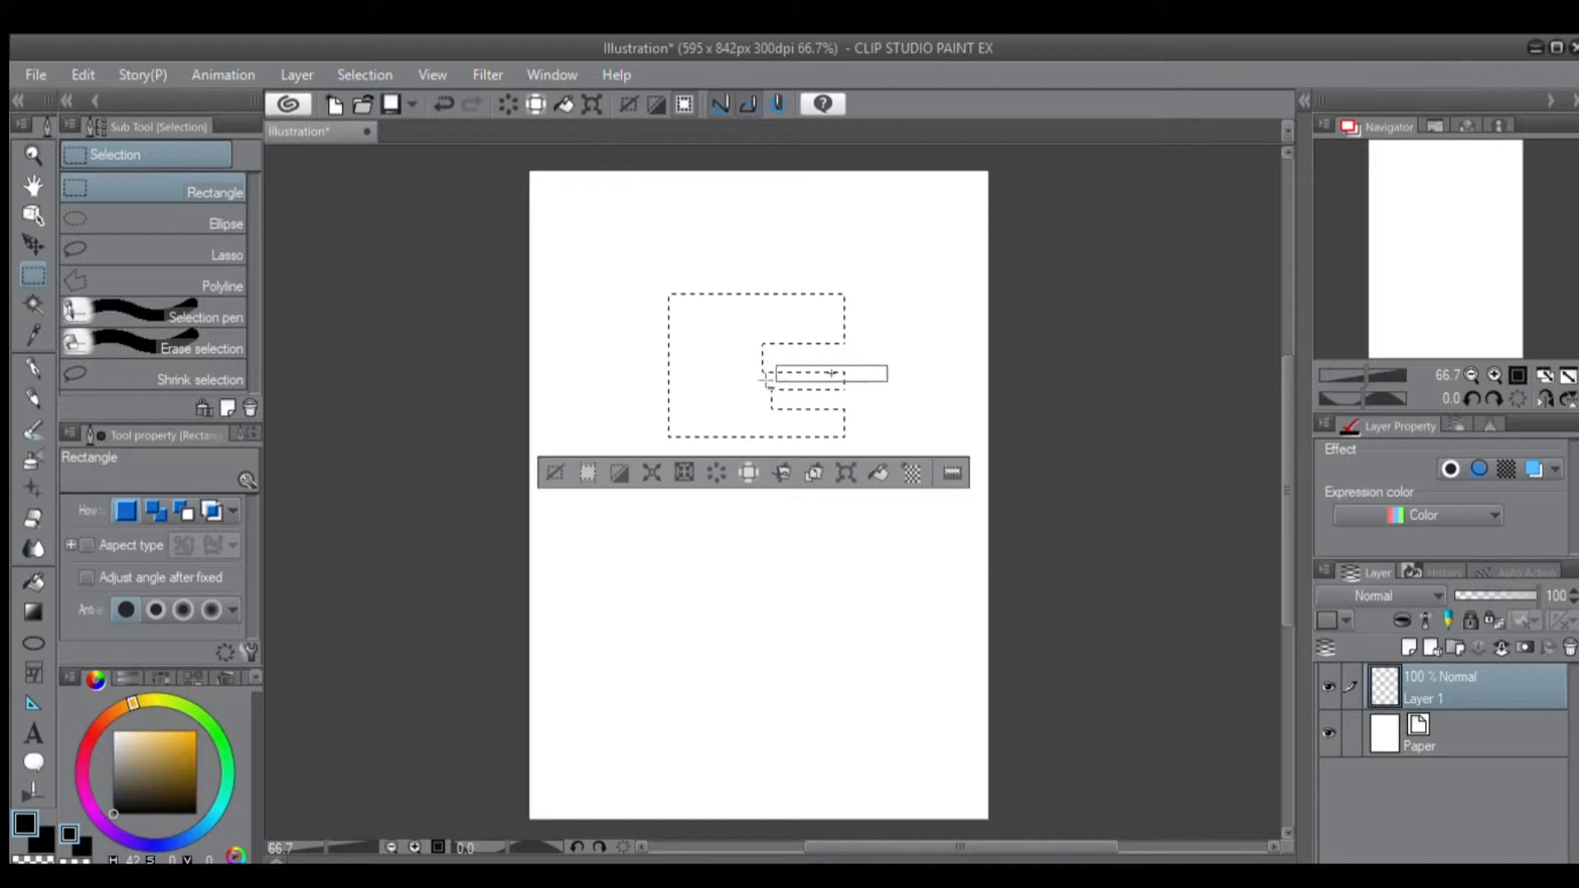
key("ctrl+z")
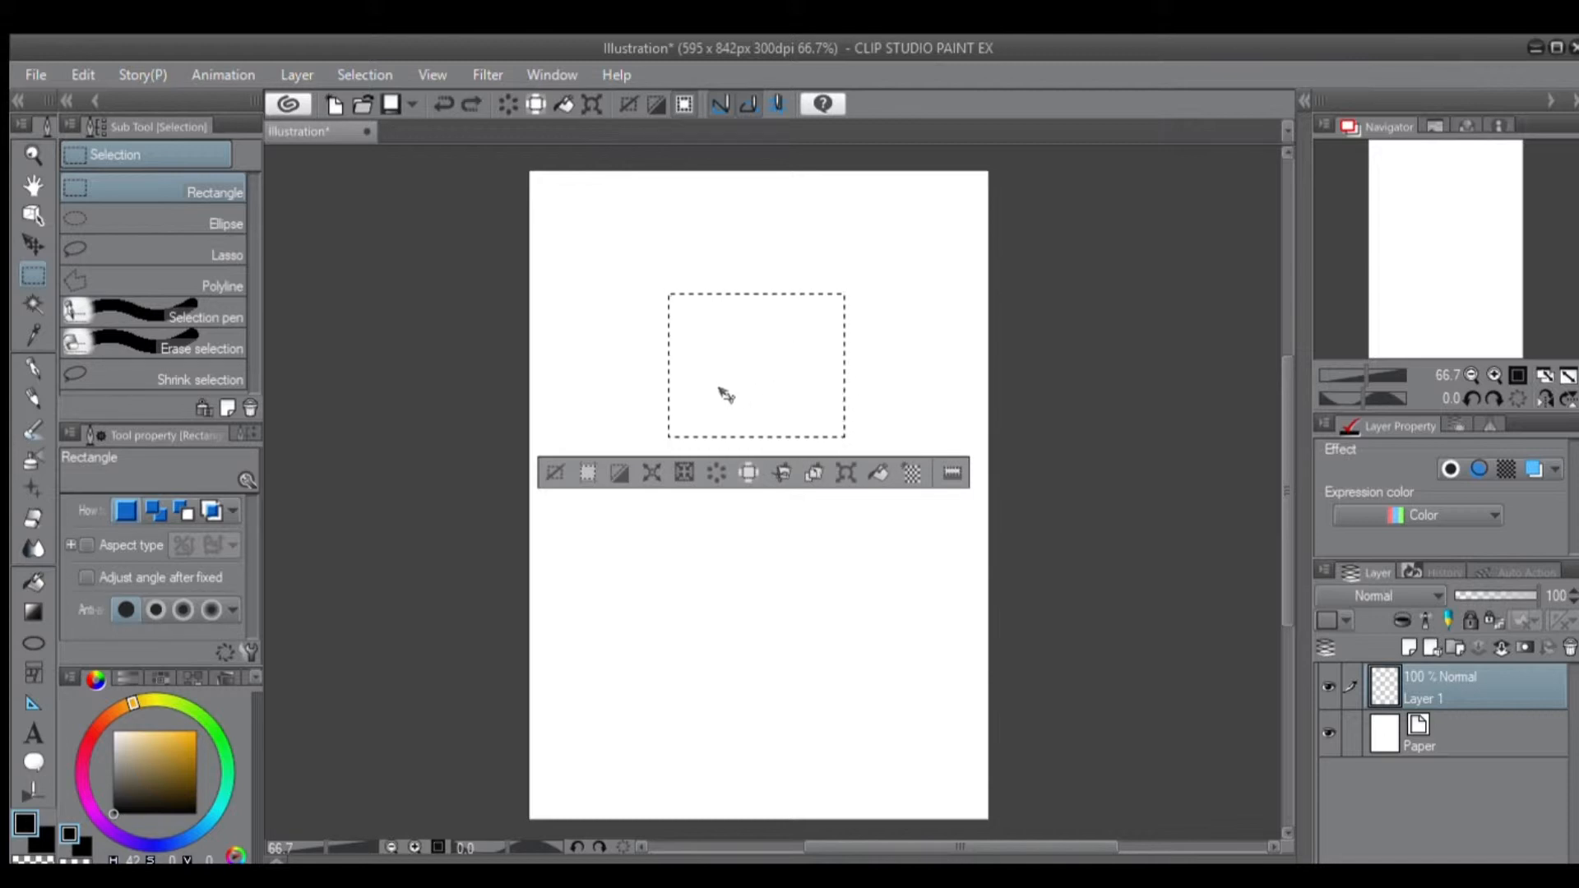
key("ctrl+z")
Make a large elliptical selection around the middle of the page and undo it.
left_click(121, 216)
left_click_drag(682, 280, 922, 560)
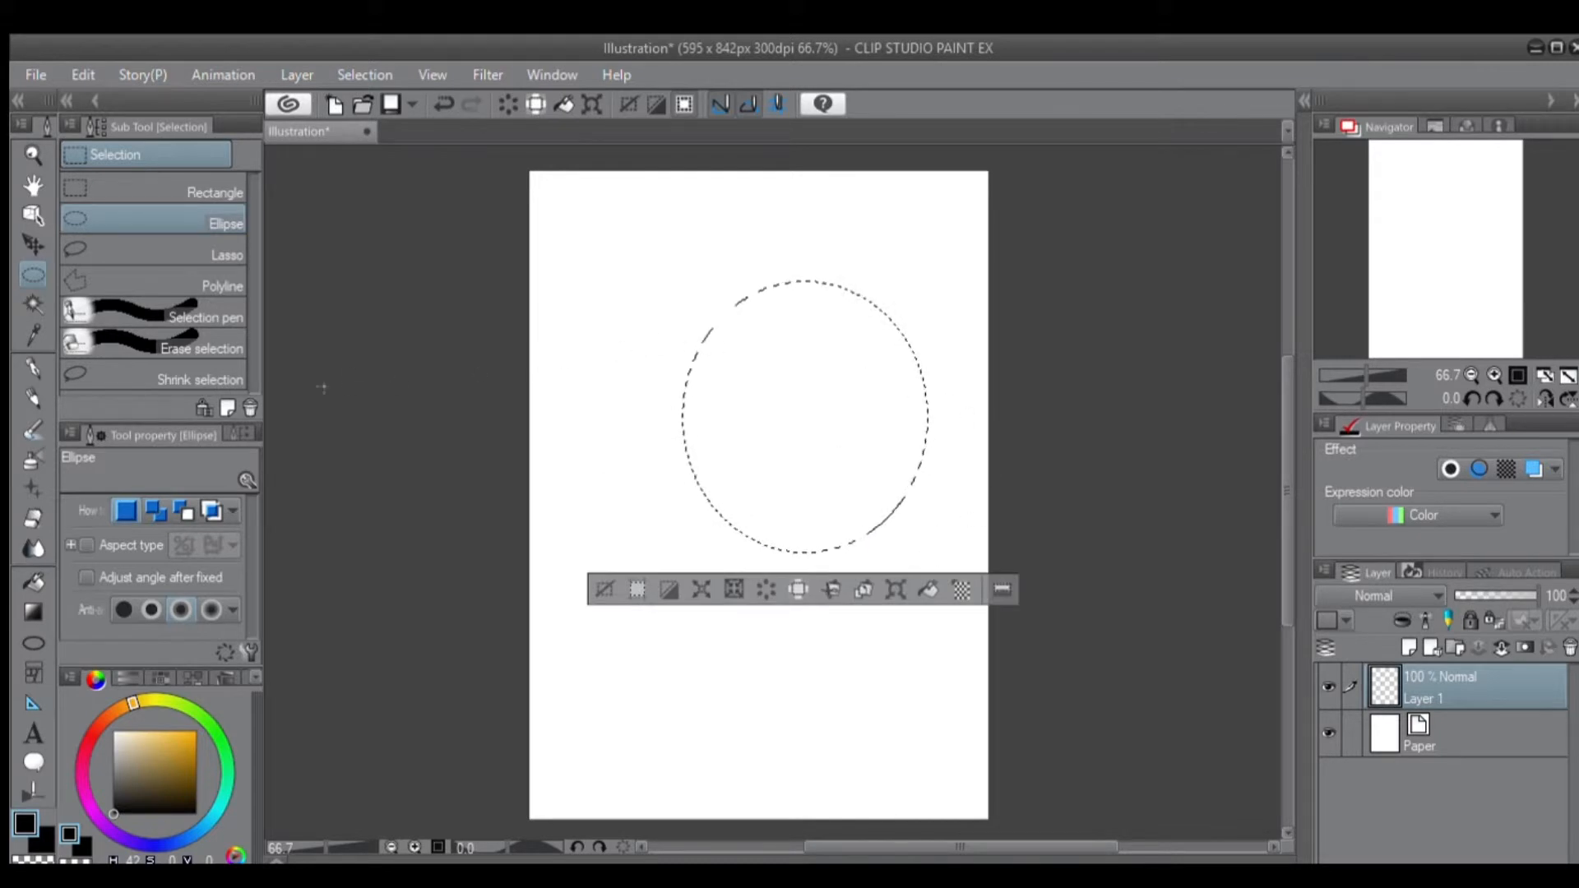
key("ctrl+z")
Make a small freehand selection on the upper half of the page with the Lasso, undoing the first attempt.
left_click(166, 255)
mouse_move(672, 421)
left_mouse_down()
mouse_move(835, 241)
mouse_move(920, 403)
mouse_move(773, 514)
left_mouse_up()
key("ctrl+z")
mouse_move(669, 426)
left_mouse_down()
mouse_move(610, 348)
mouse_move(673, 231)
mouse_move(828, 293)
mouse_move(681, 381)
mouse_move(731, 425)
mouse_move(702, 345)
left_mouse_up()
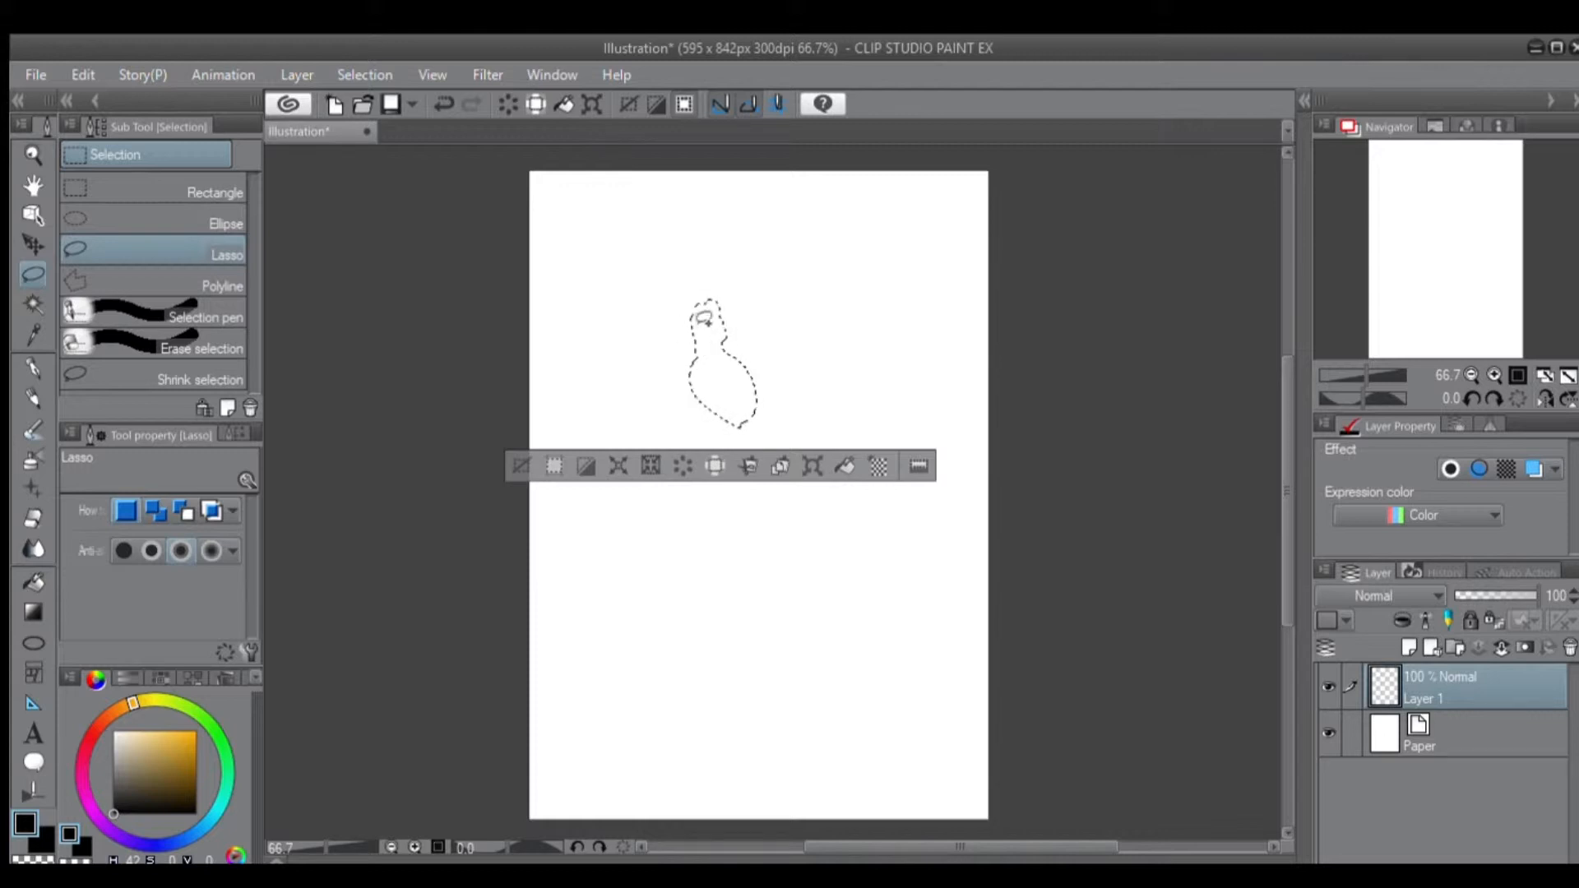
Outline a straight-edged polygon selection on the upper half of the page with the Polyline tool.
left_click(110, 279)
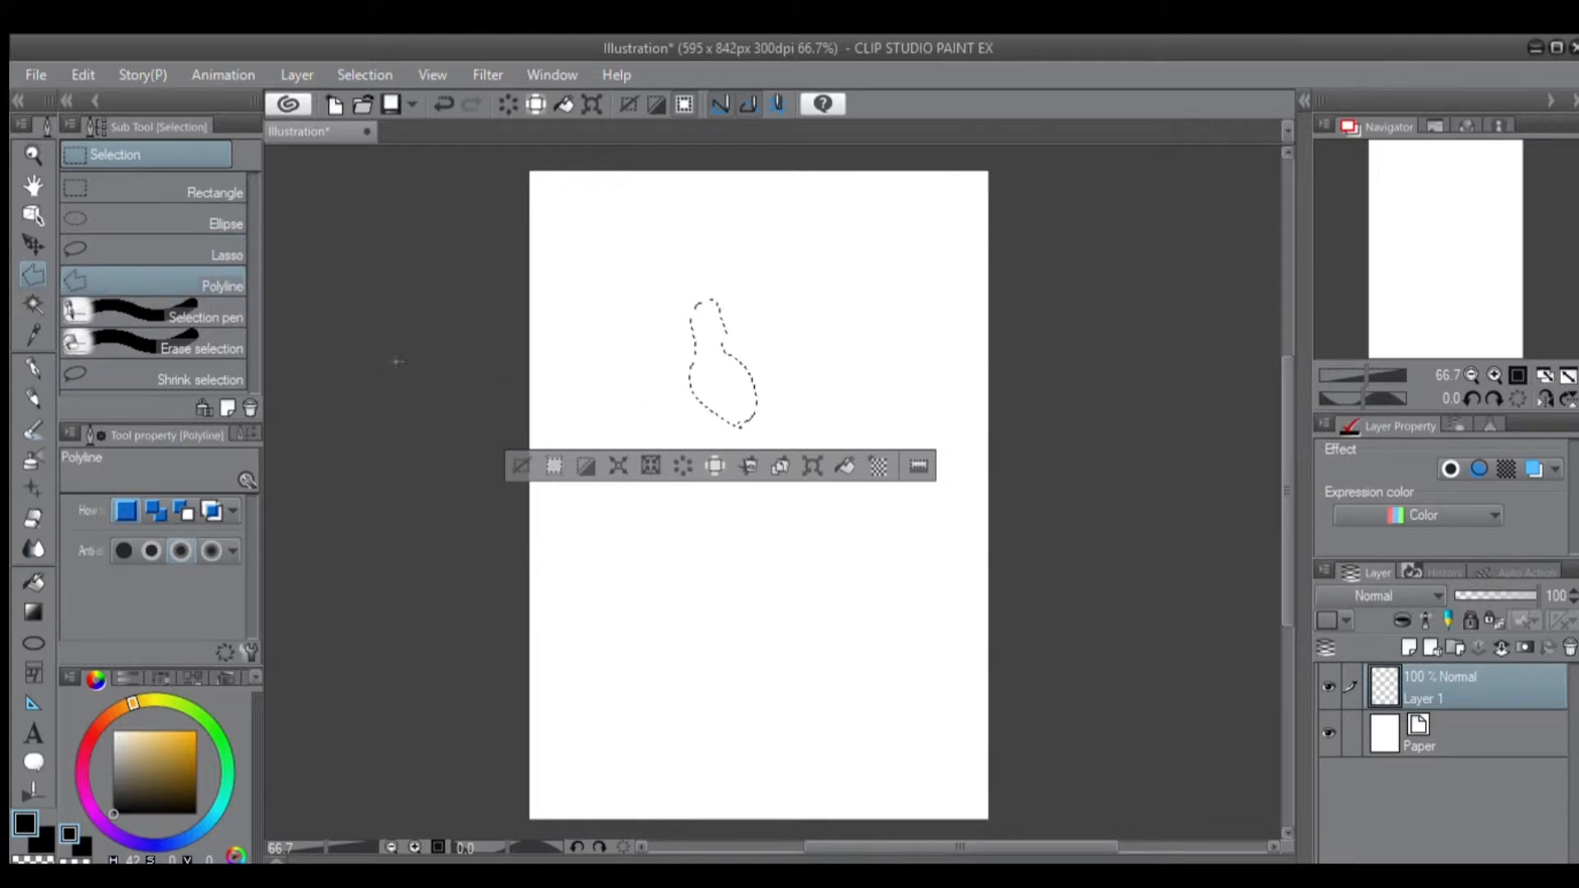
left_click(654, 318)
left_click(667, 243)
left_click(848, 376)
left_click(677, 409)
double_click(660, 376)
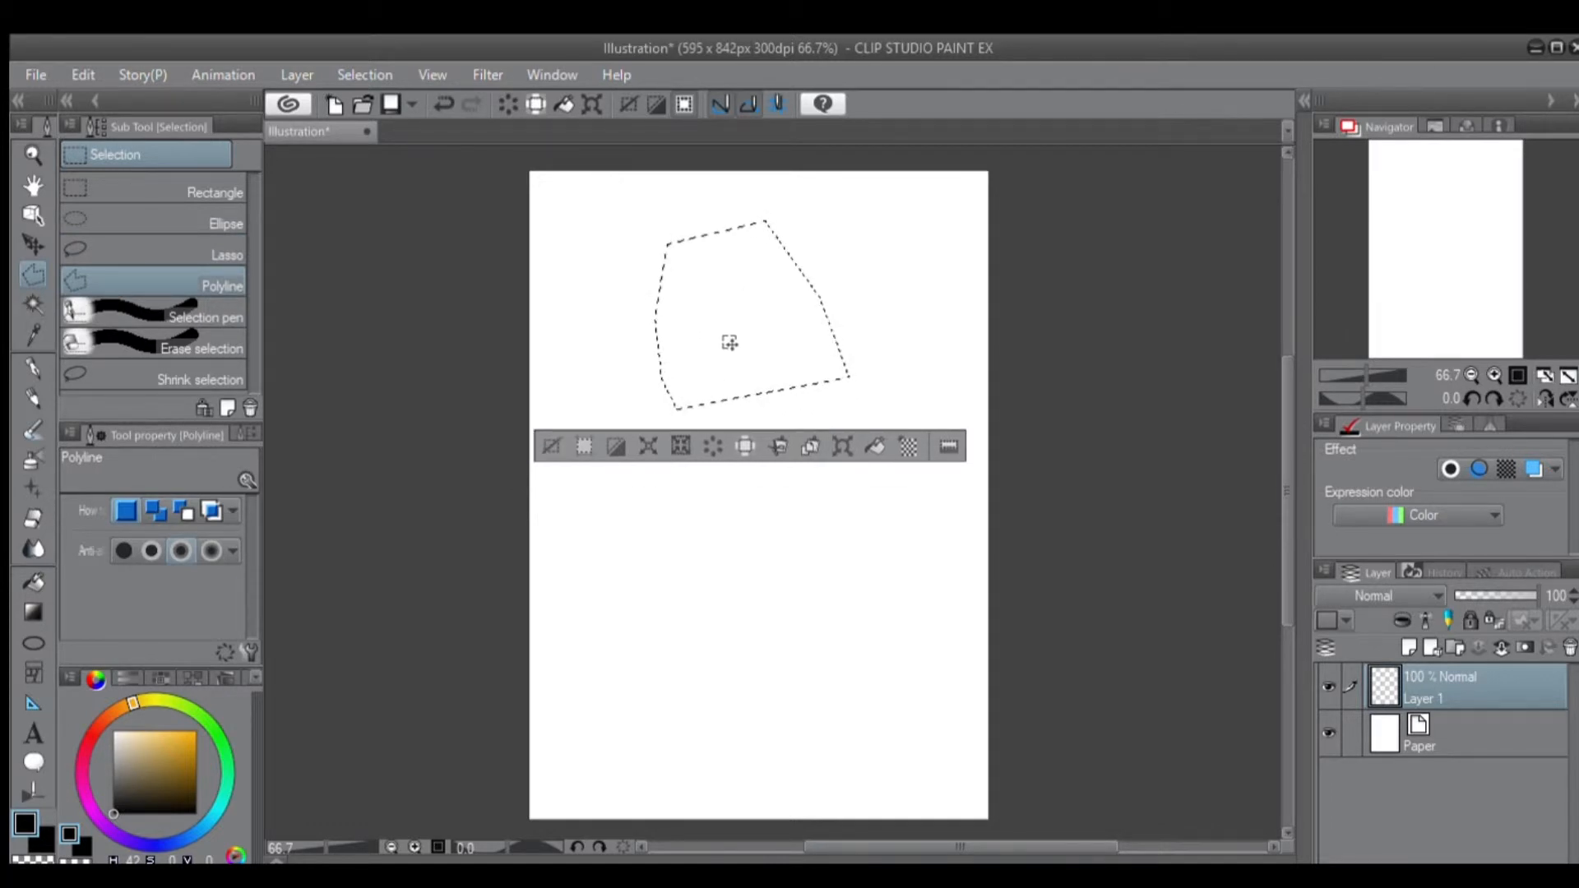
Extend the polygon selection with Selection pen strokes at its lower left and below it, and fill the selection with black.
left_click(174, 313)
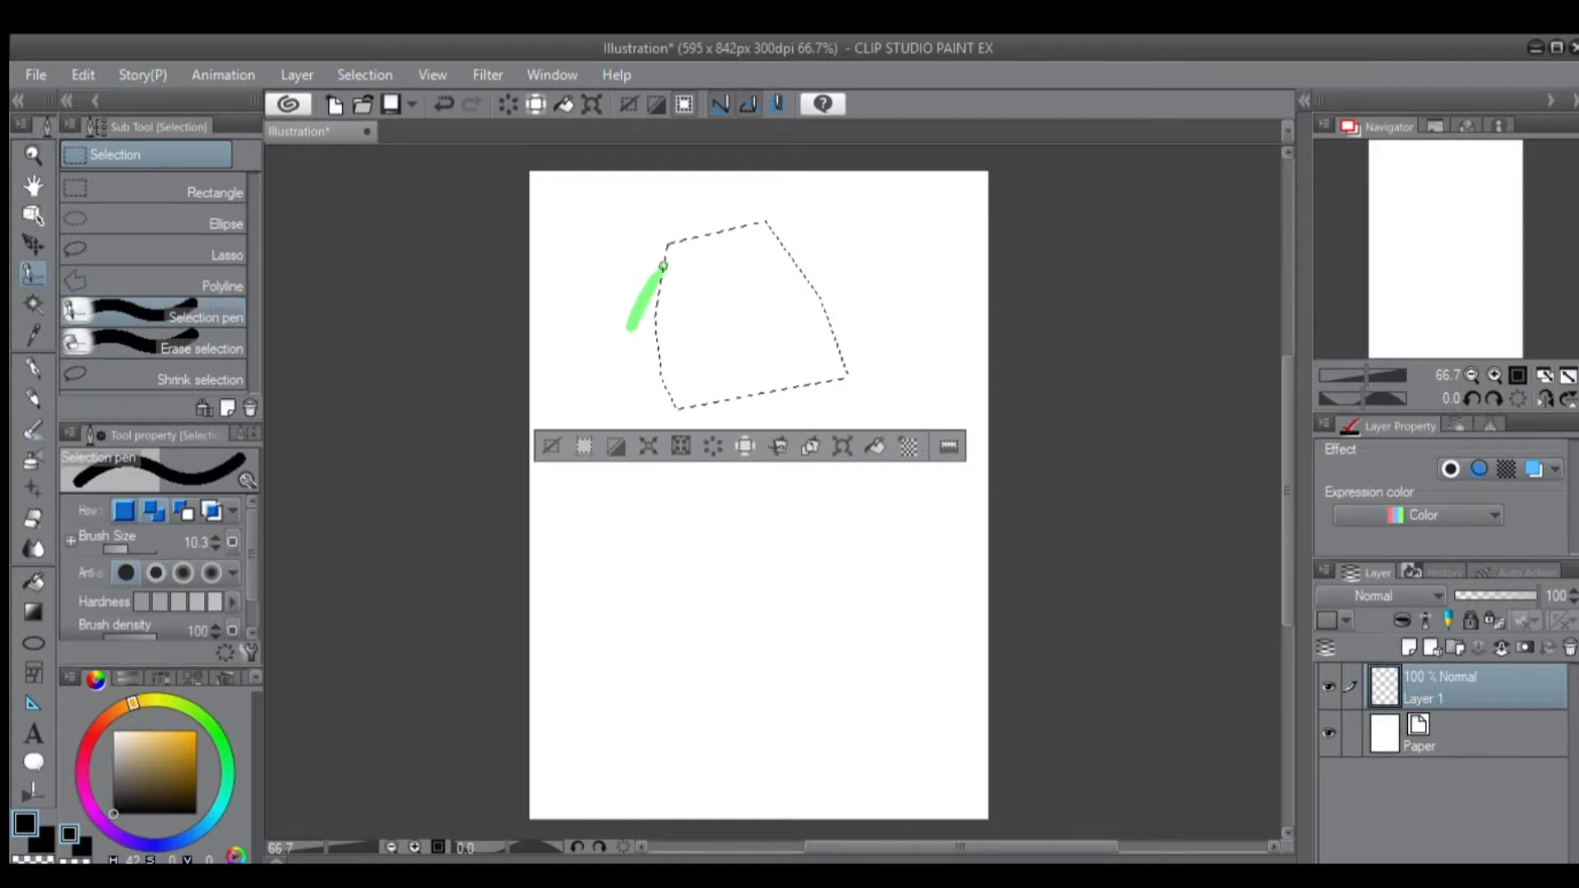
left_click_drag(665, 335, 653, 382)
left_click_drag(691, 321, 670, 403)
left_click_drag(645, 329, 652, 401)
mouse_move(718, 339)
left_mouse_down()
mouse_move(669, 344)
mouse_move(658, 407)
left_mouse_up()
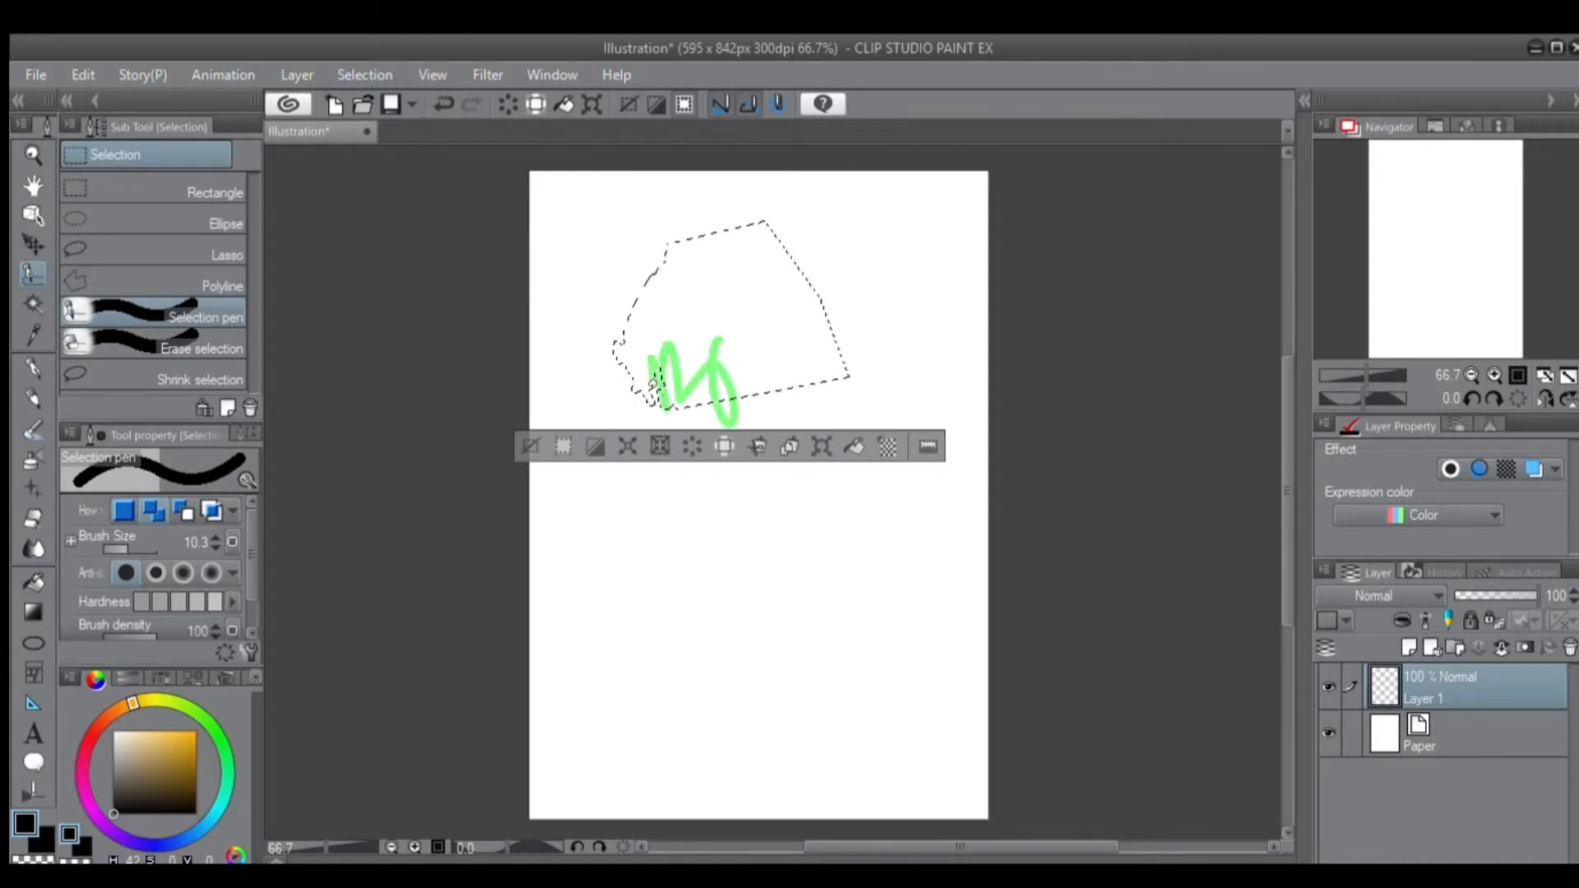
mouse_move(752, 362)
left_mouse_down()
mouse_move(786, 382)
mouse_move(692, 589)
left_mouse_up()
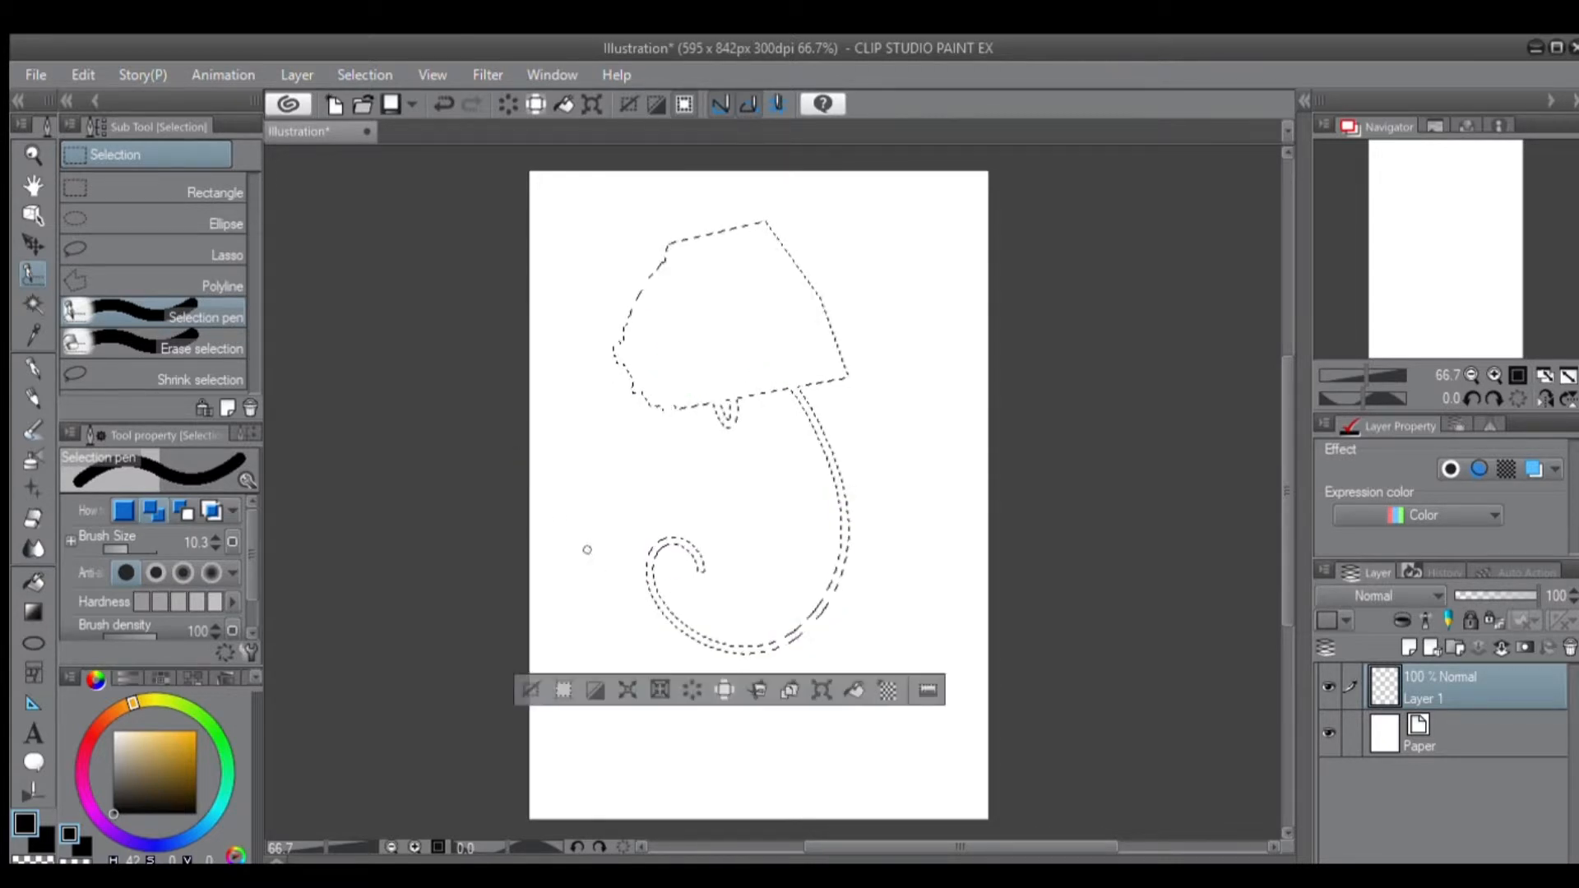
key("ctrl+z")
mouse_move(581, 578)
left_mouse_down()
mouse_move(627, 542)
mouse_move(652, 699)
left_mouse_up()
left_click_drag(647, 523, 681, 687)
left_click_drag(597, 634, 736, 549)
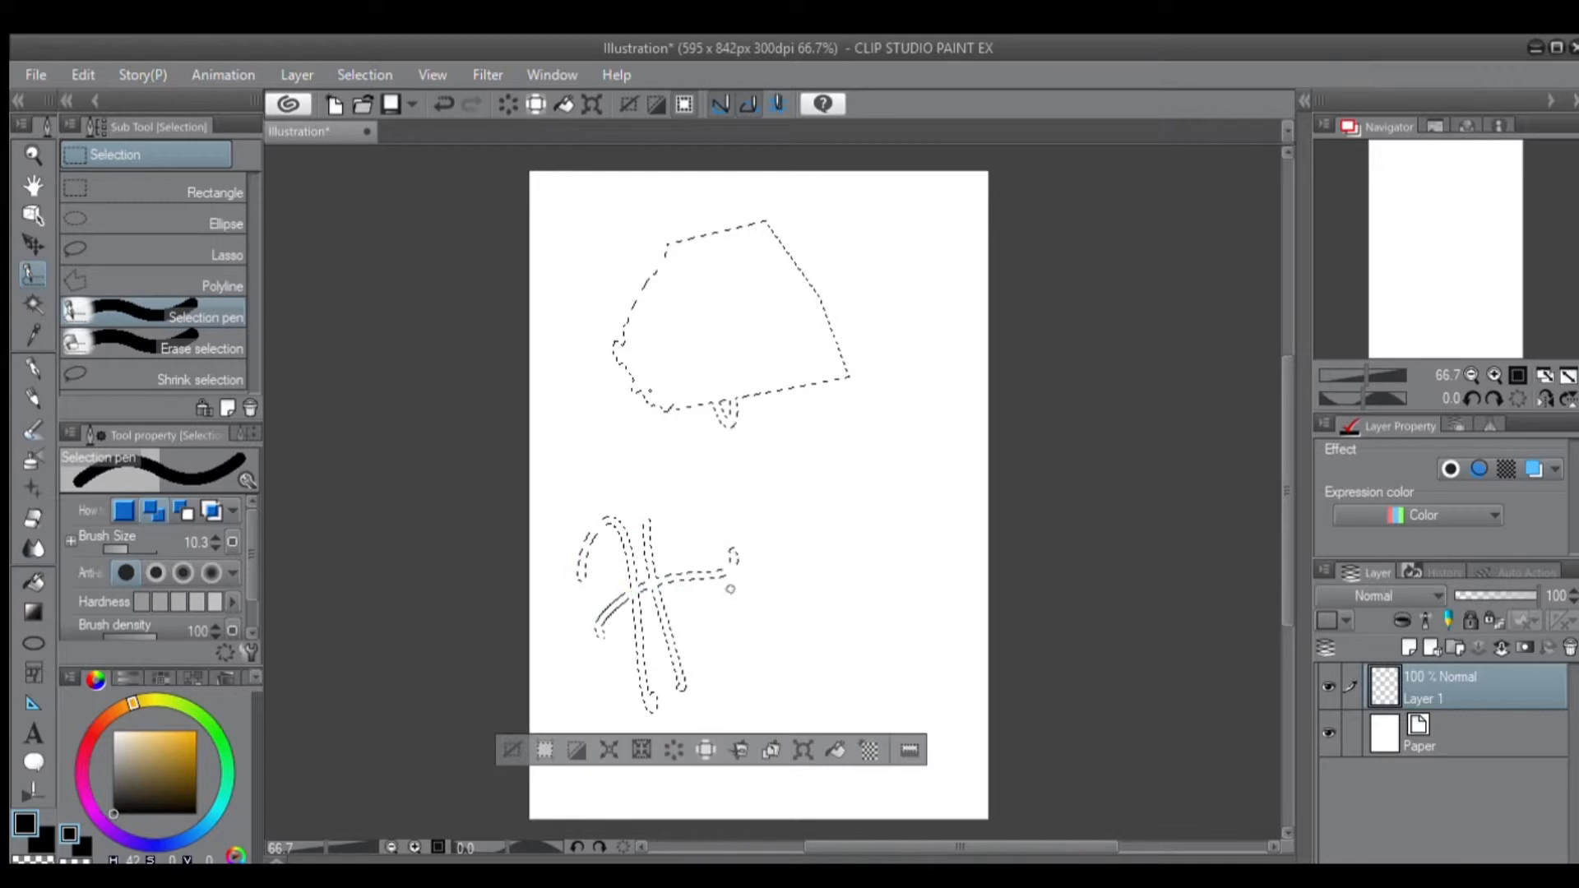
left_click(835, 749)
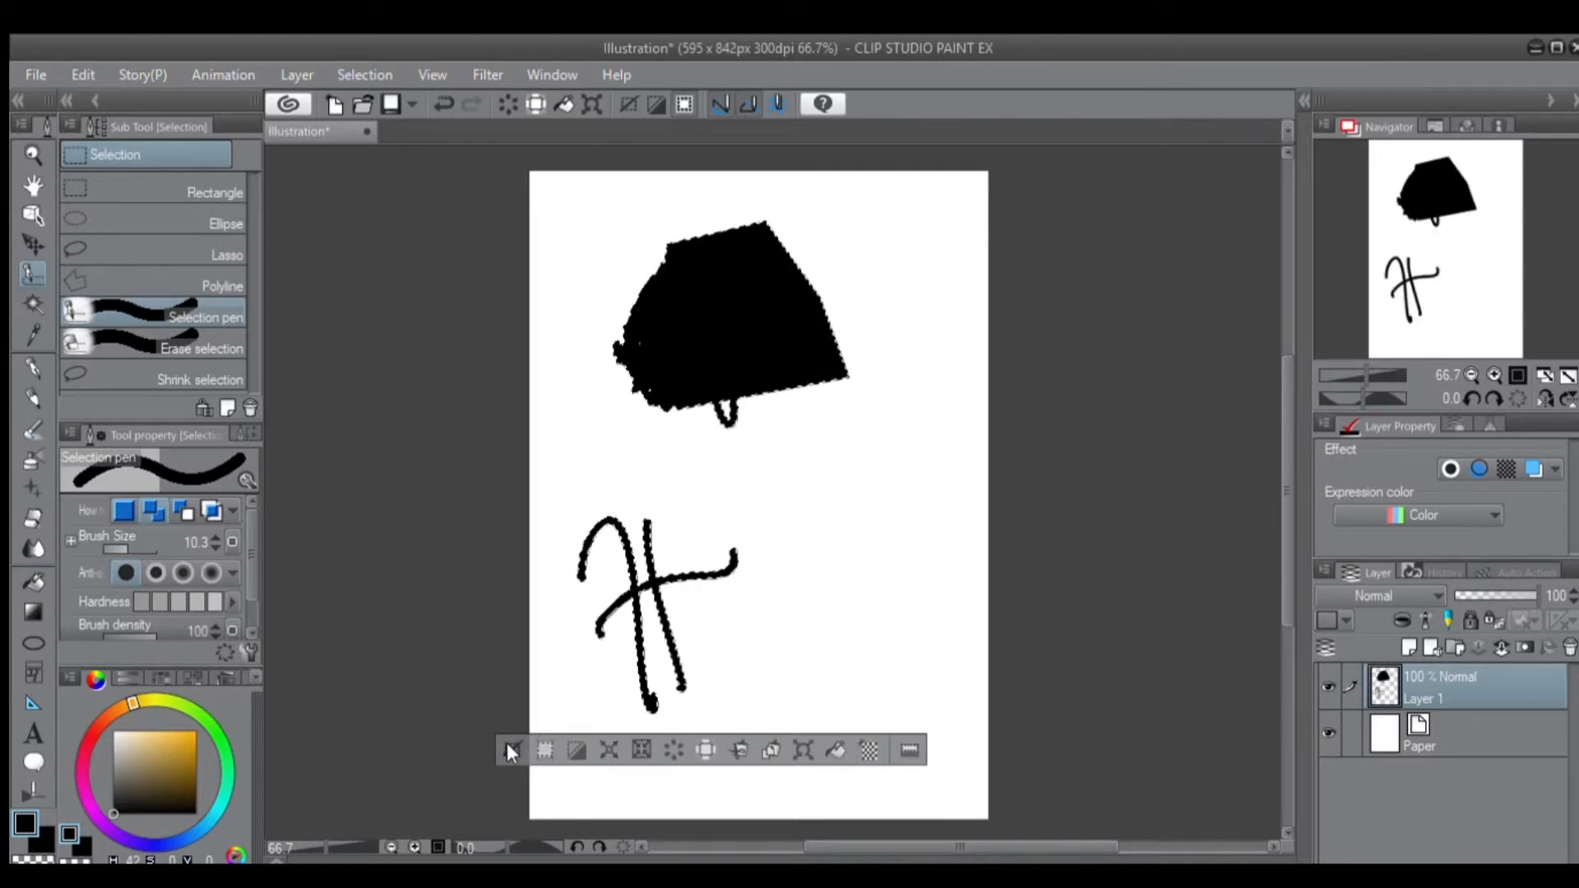
Undo the black fill, the Selection pen strokes and the polygon selection, and deselect the remaining lasso area.
key("ctrl+z")
key("ctrl+z")
key("ctrl+z")
key("ctrl+z")
key("ctrl+z")
key("ctrl+z")
key("ctrl+z")
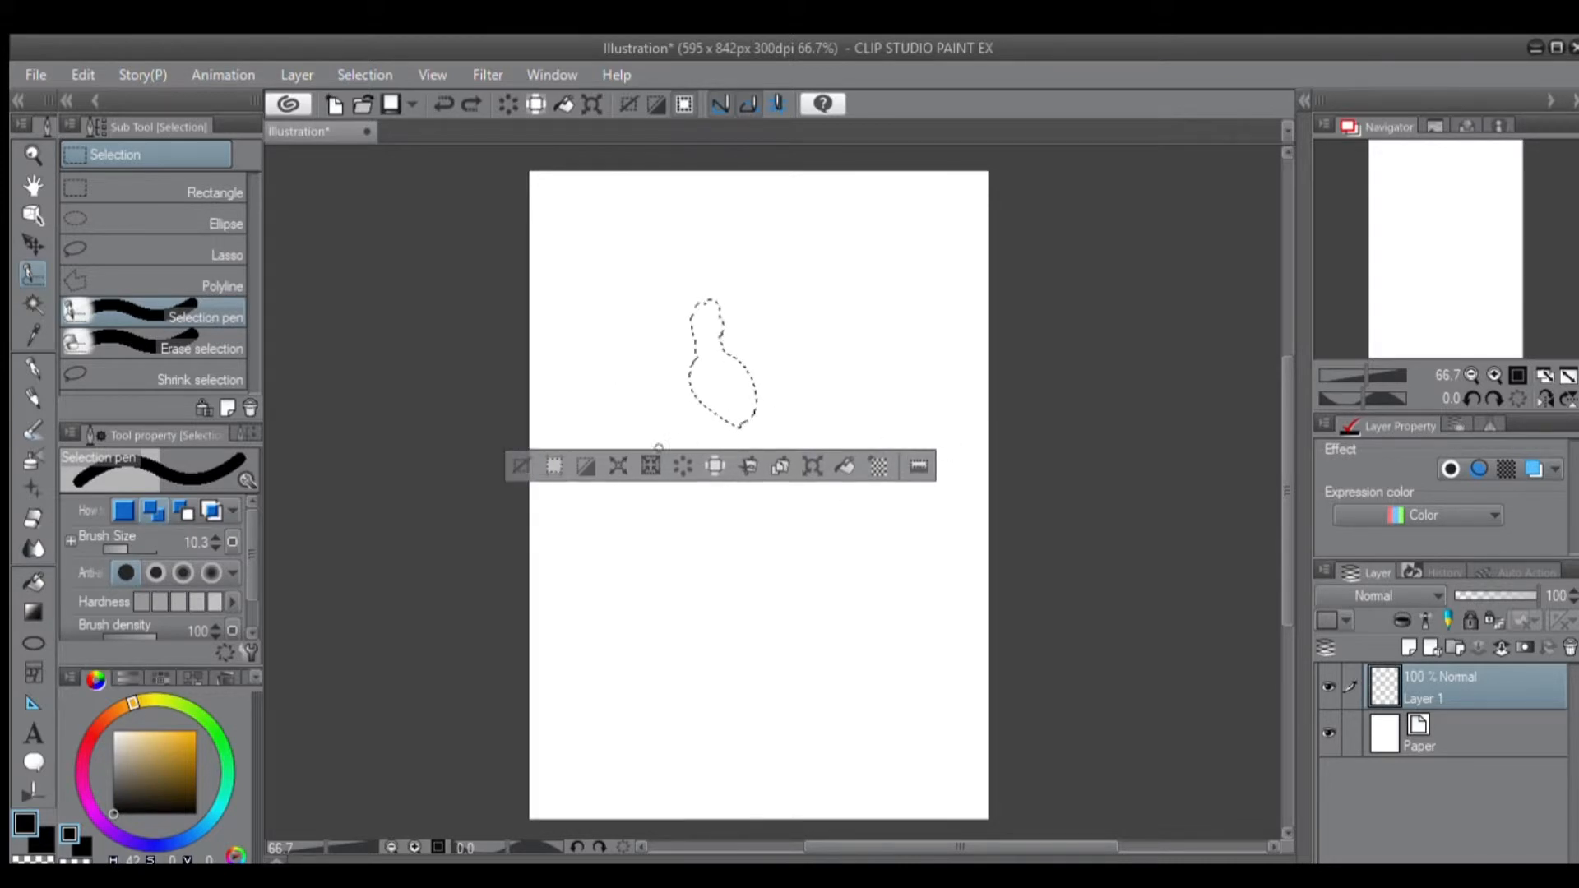
left_click(517, 460)
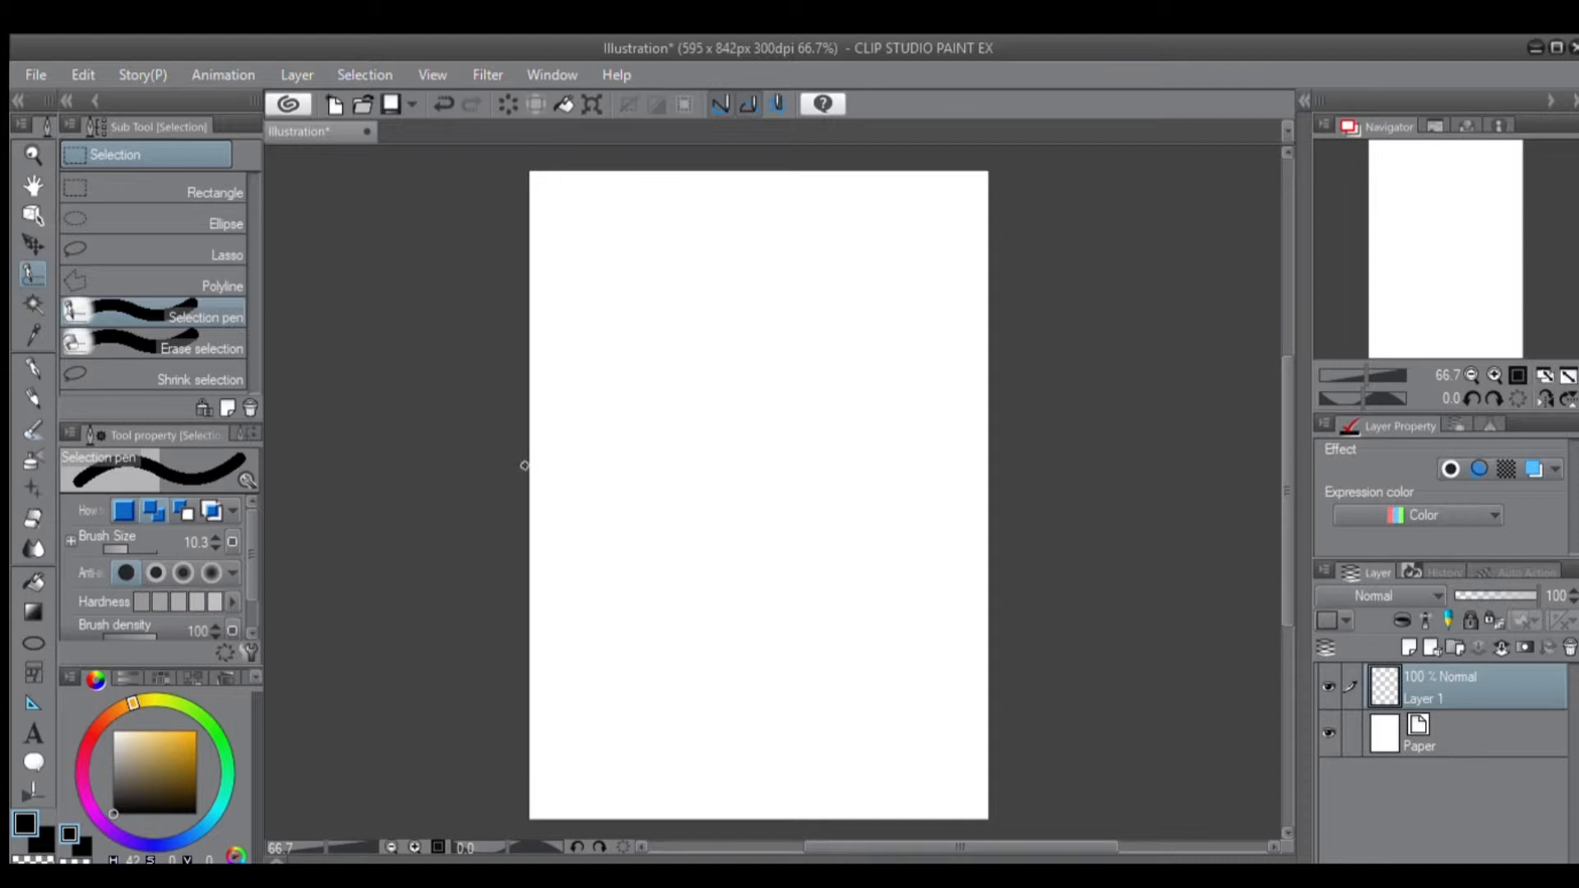
Brush a zigzag selection on the upper half of the page with the Selection pen, and undo it.
mouse_move(699, 309)
left_mouse_down()
mouse_move(807, 335)
mouse_move(790, 456)
left_mouse_up()
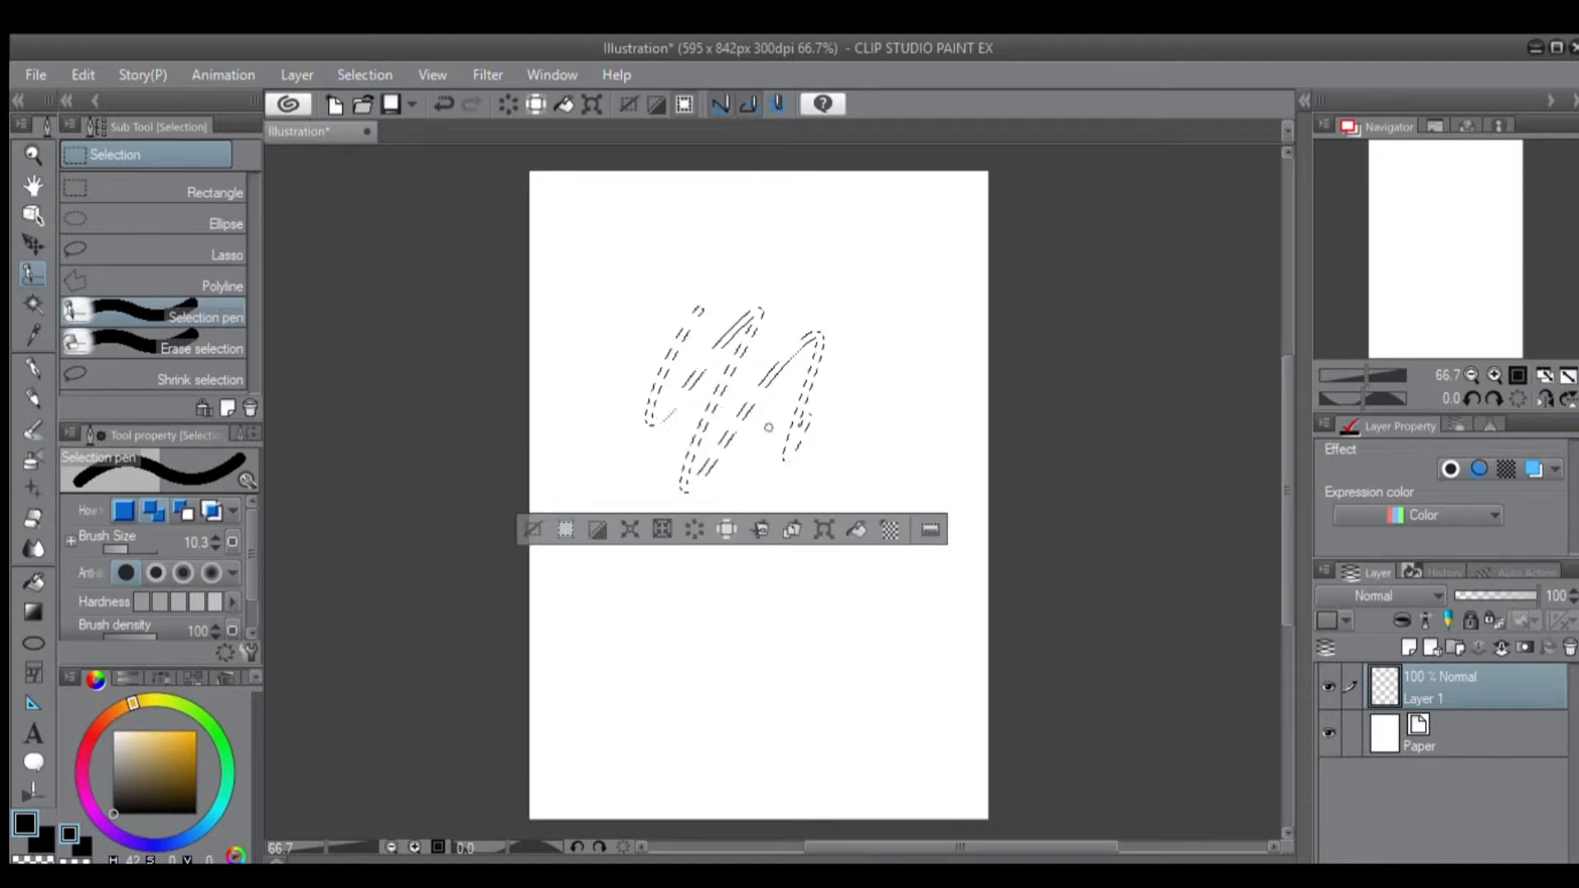
left_click(559, 526)
key("ctrl+z")
key("ctrl+z")
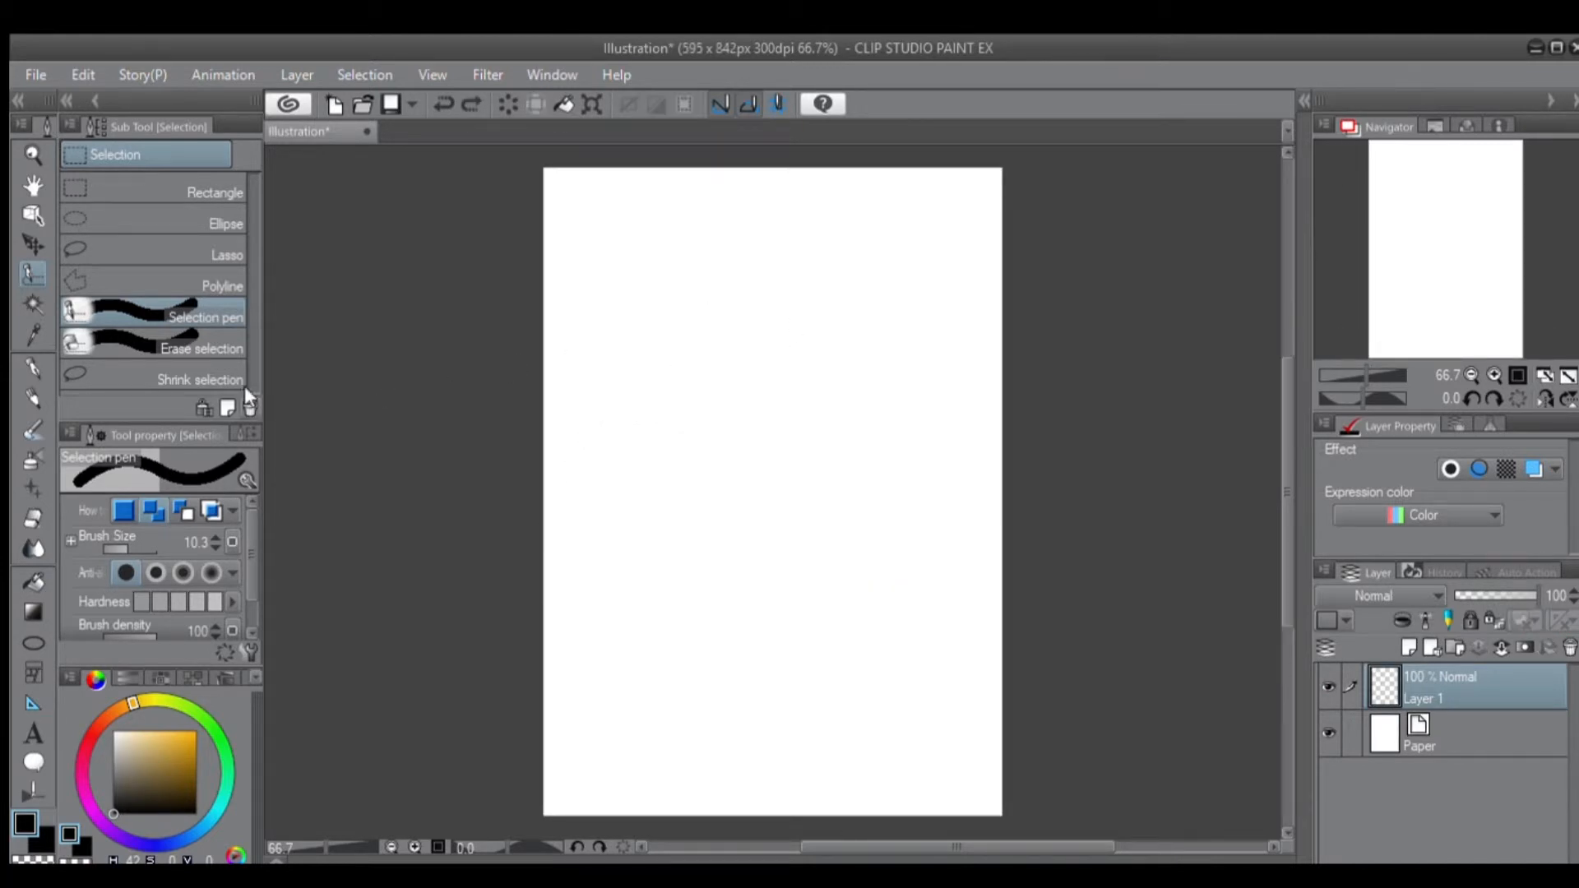
Brush a large looping selection with the Selection pen, crop the canvas to it, and undo the crop.
mouse_move(712, 345)
left_mouse_down()
mouse_move(796, 571)
mouse_move(876, 349)
mouse_move(770, 509)
mouse_move(789, 419)
left_mouse_up()
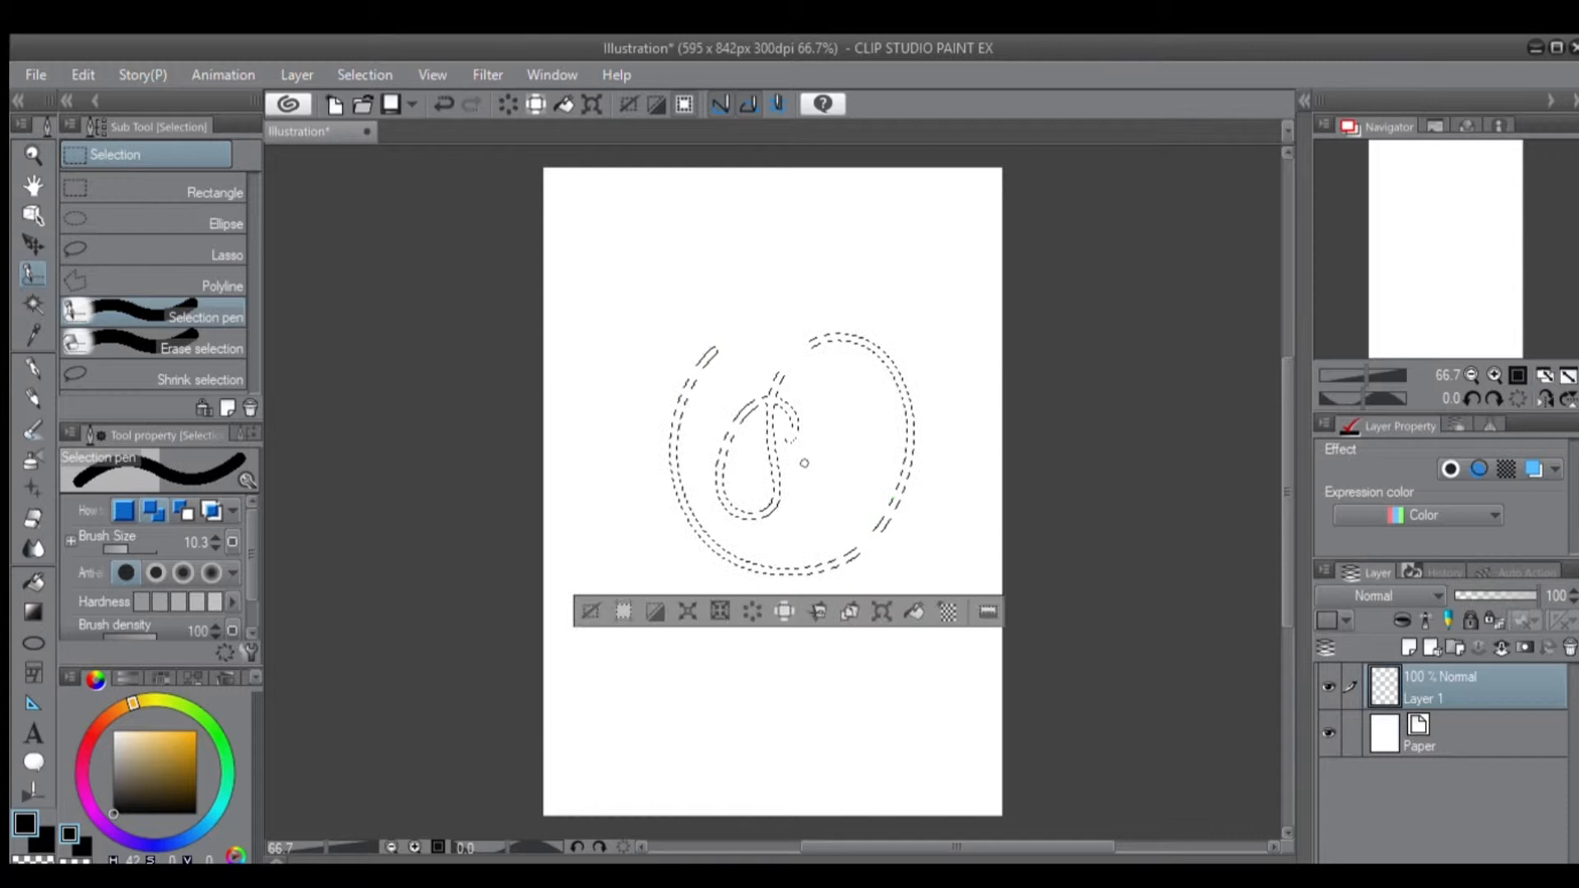
left_click(784, 611)
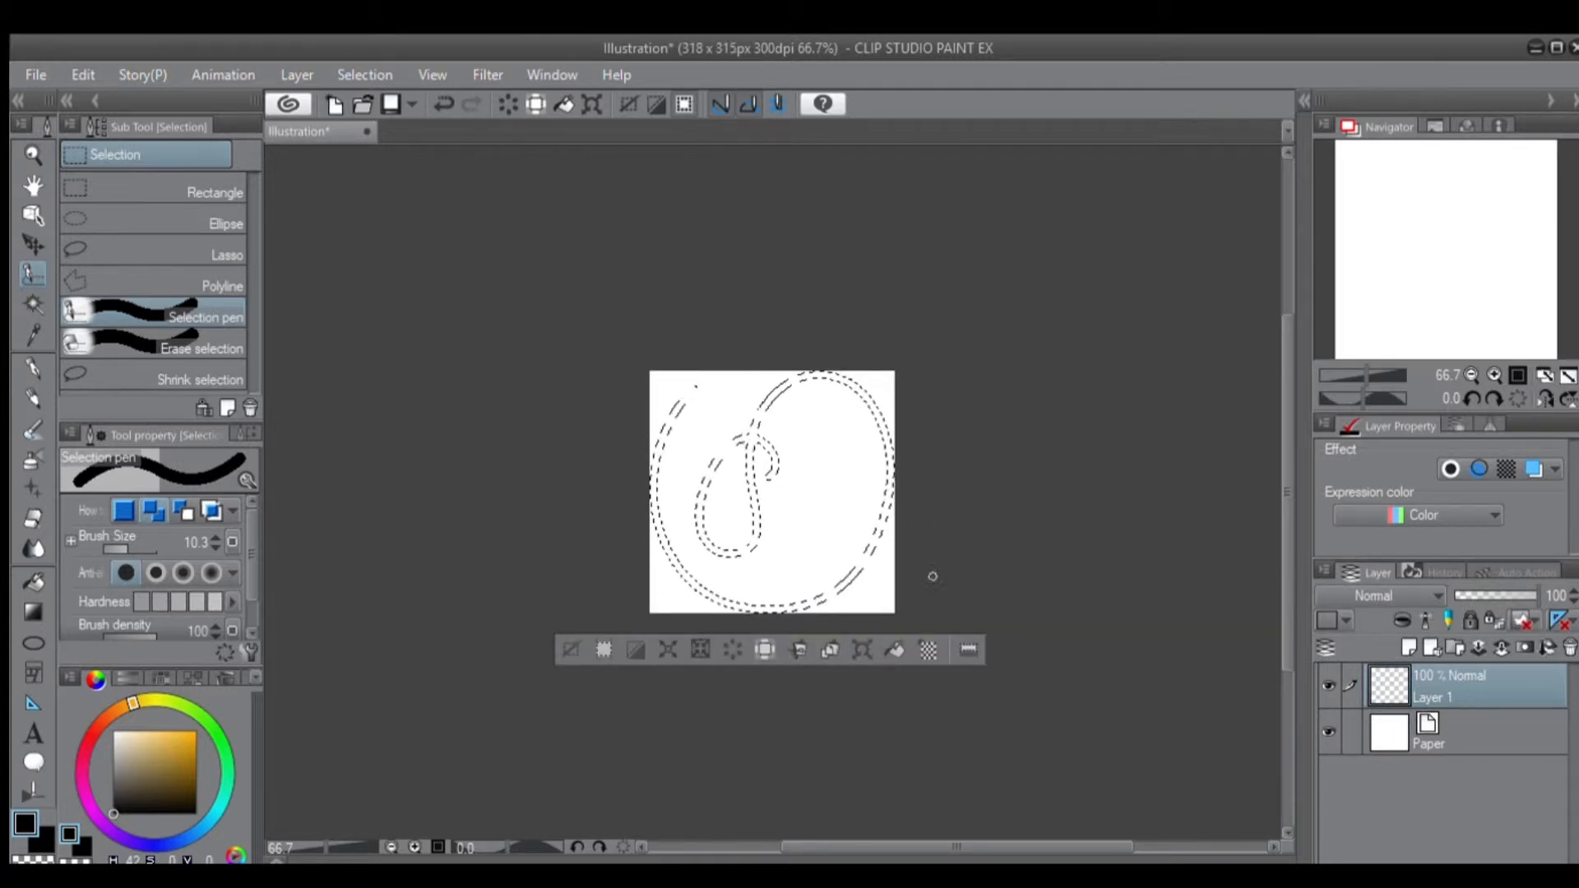
key("ctrl+z")
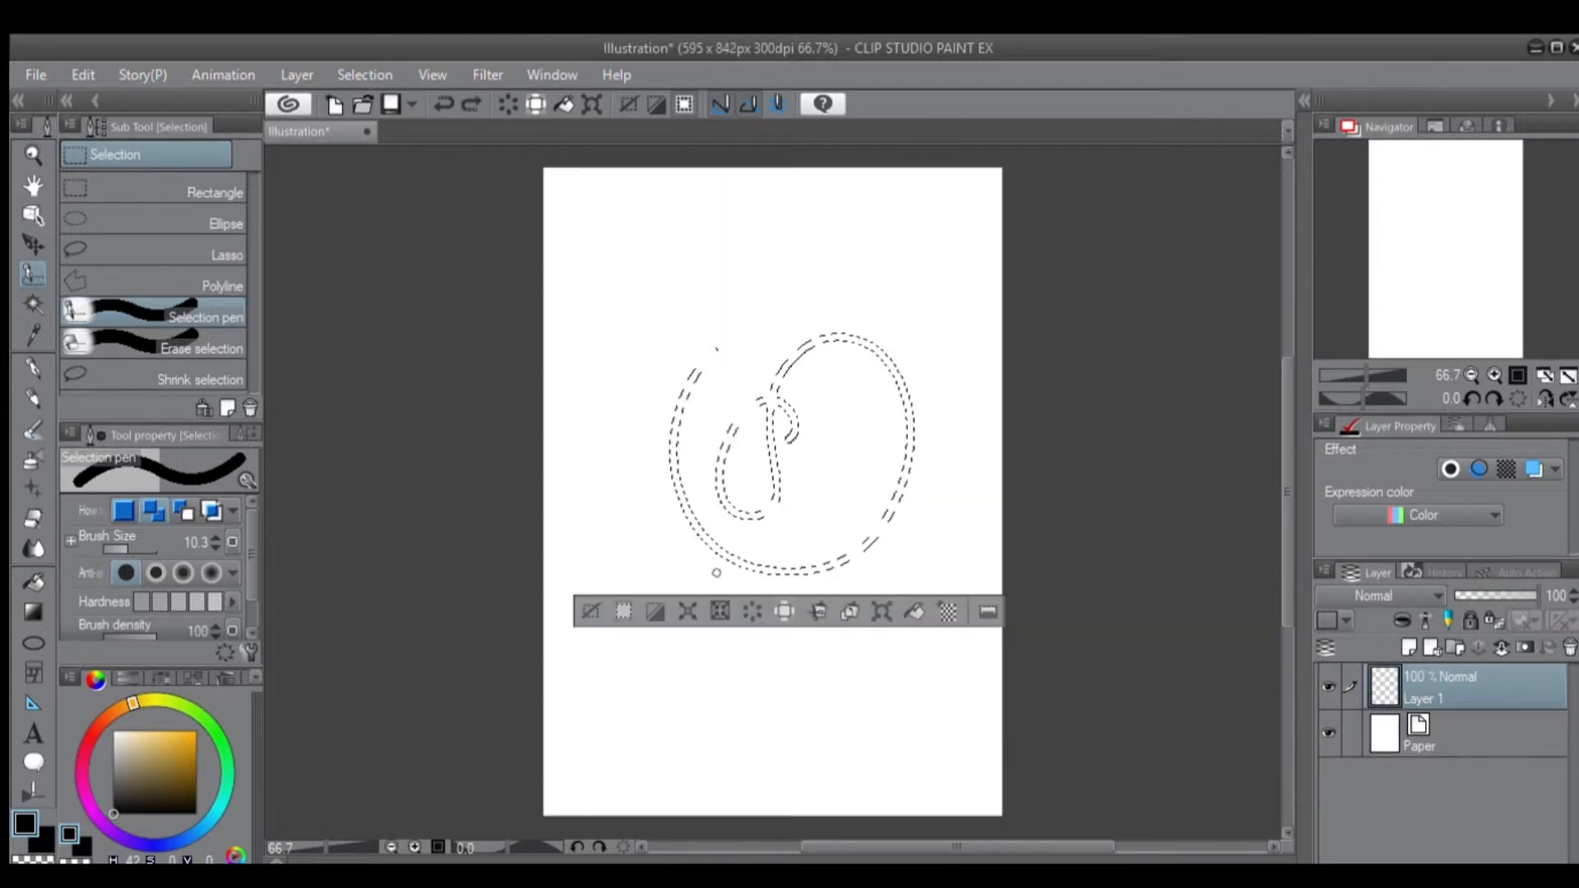
Invert the looping selection and fill it with black, undoing the fill and deselecting.
left_click(648, 609)
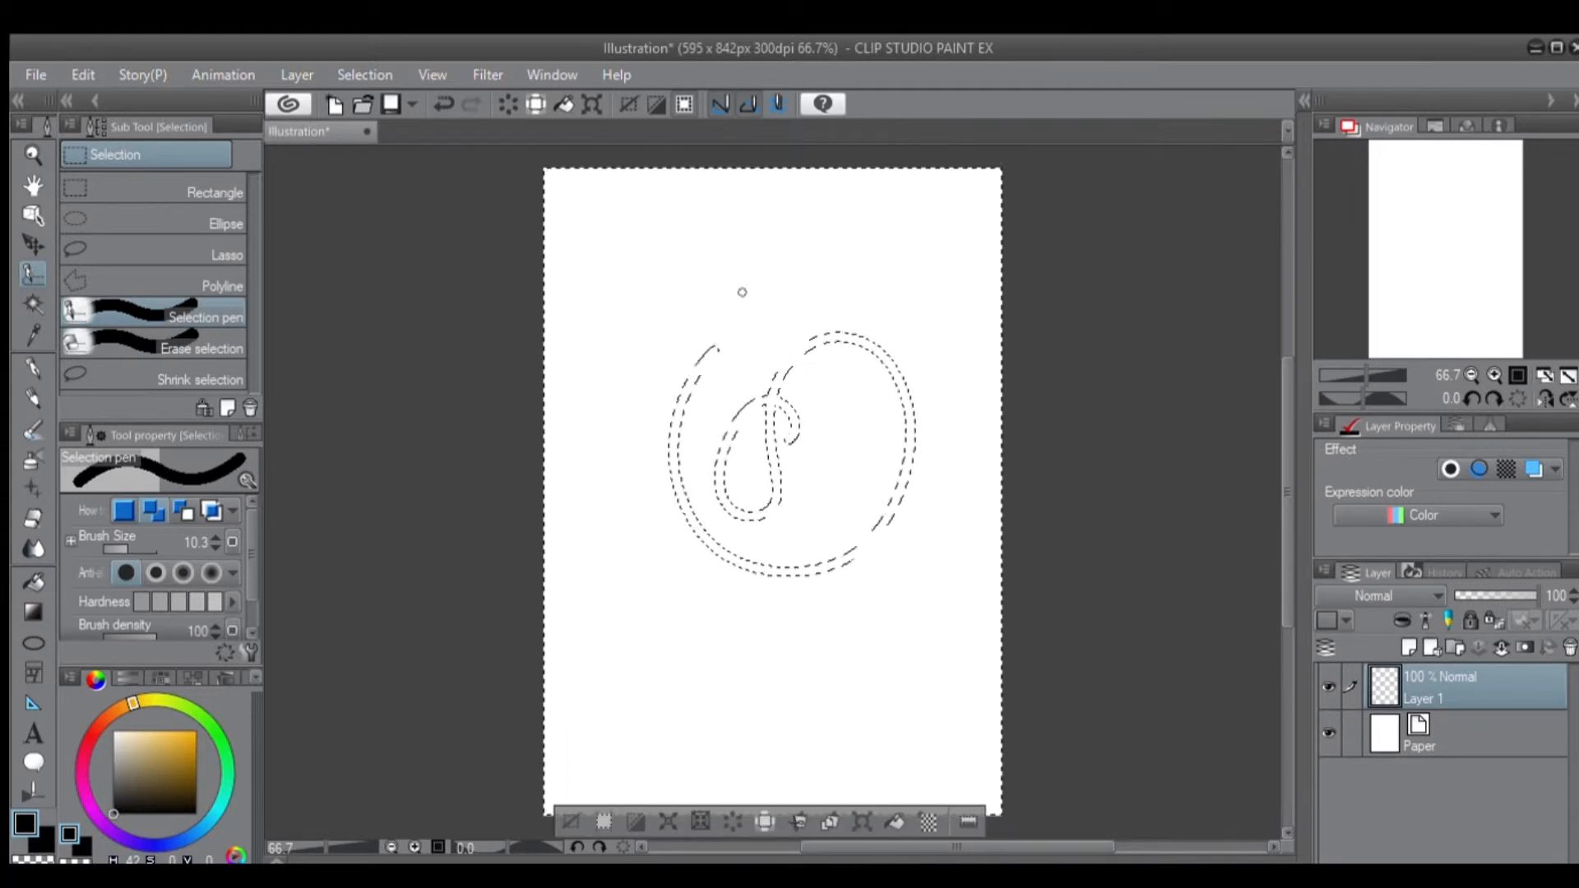
left_click(892, 816)
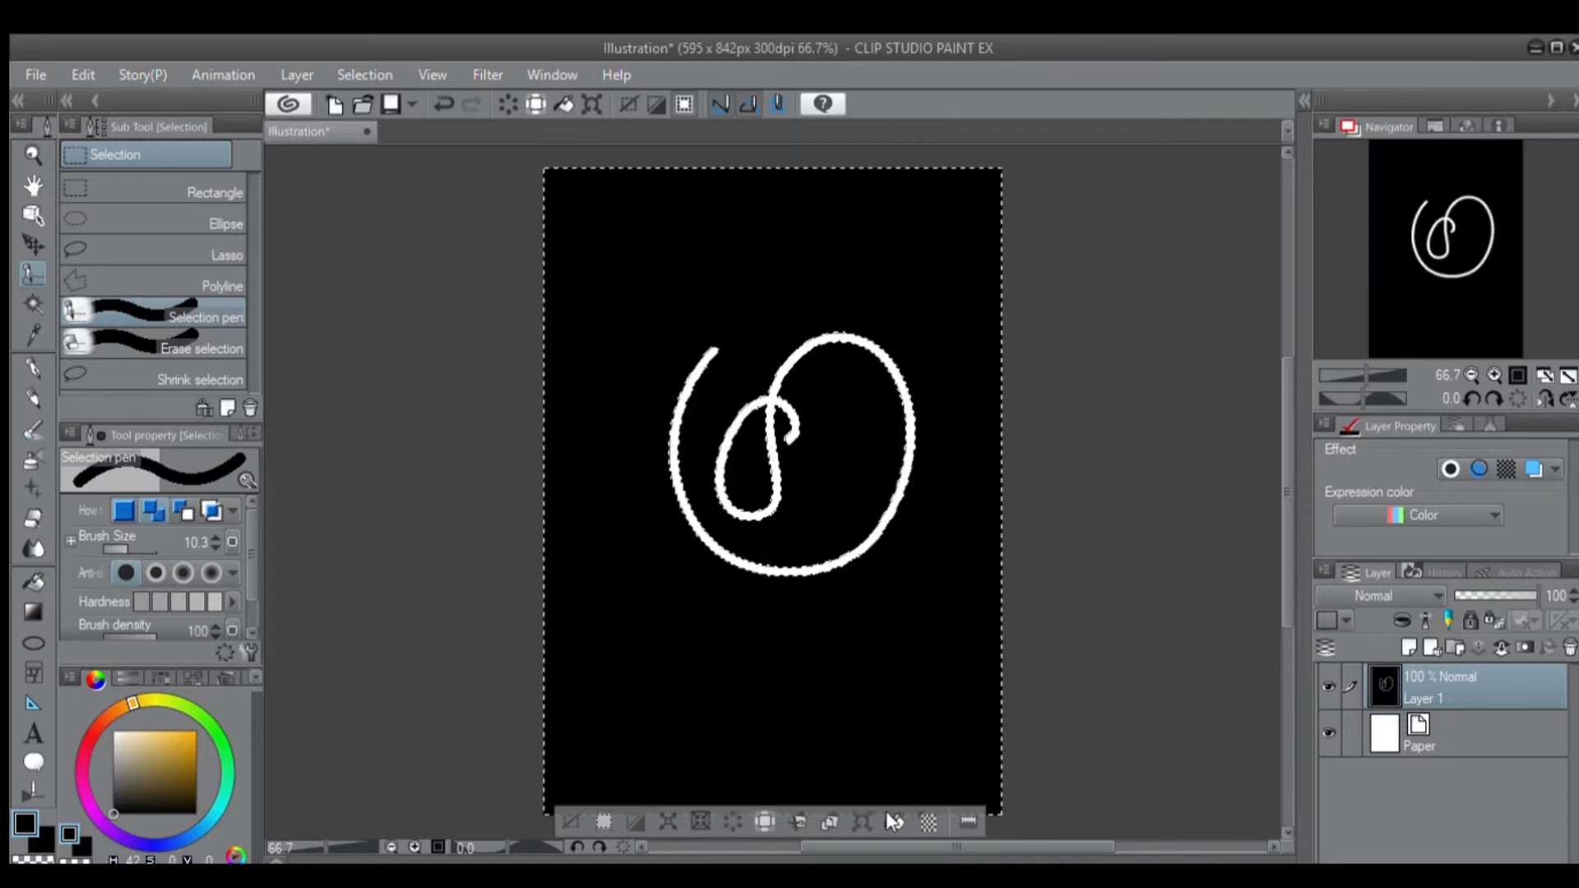
key("ctrl+z")
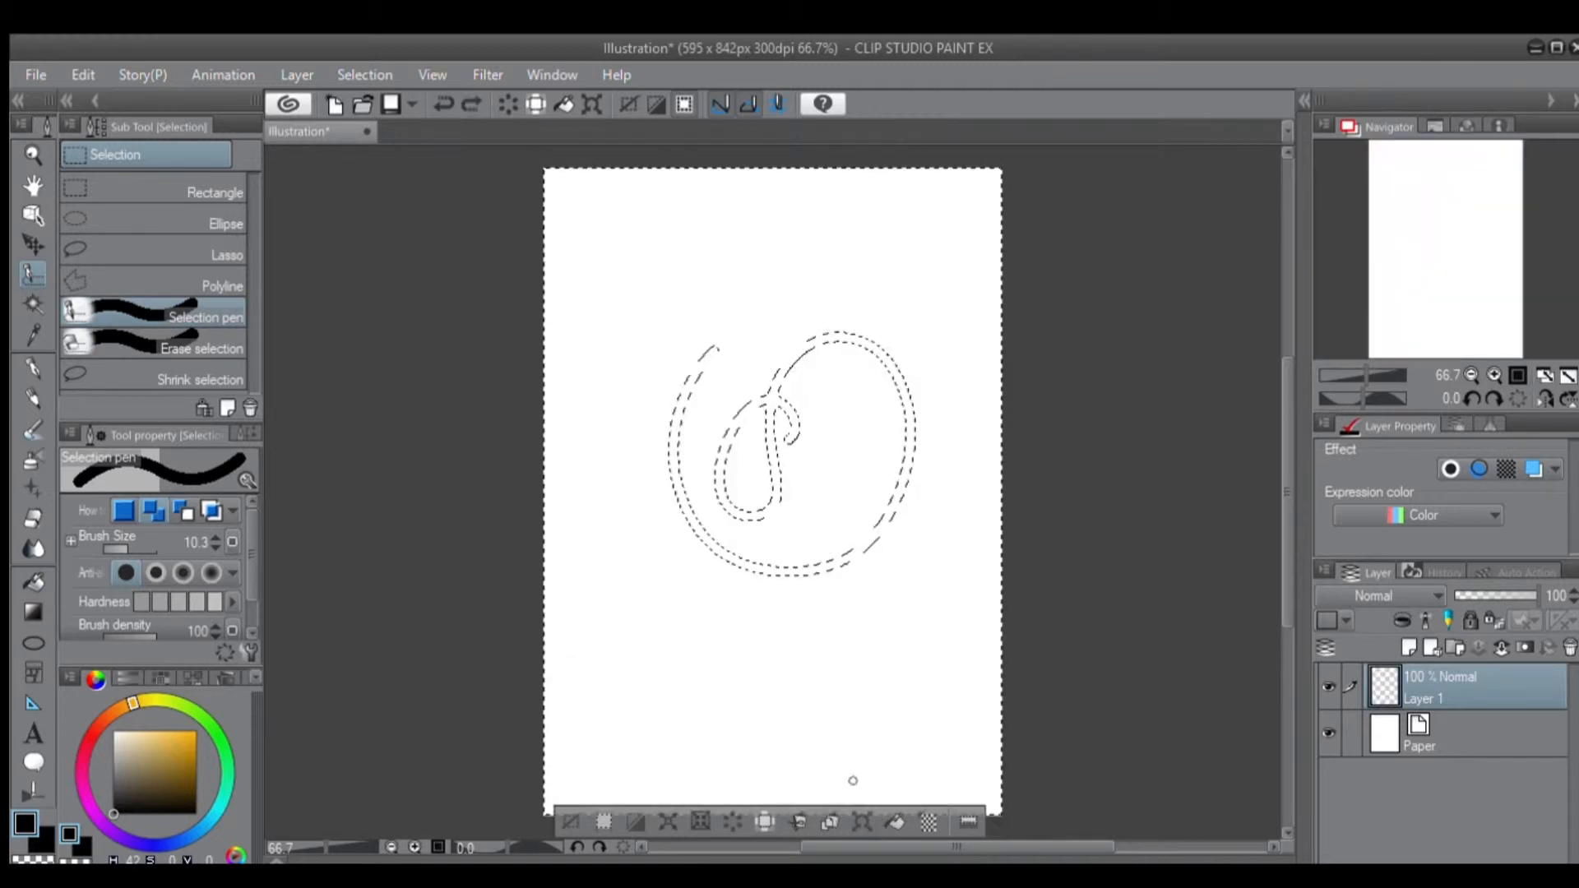
left_click(566, 820)
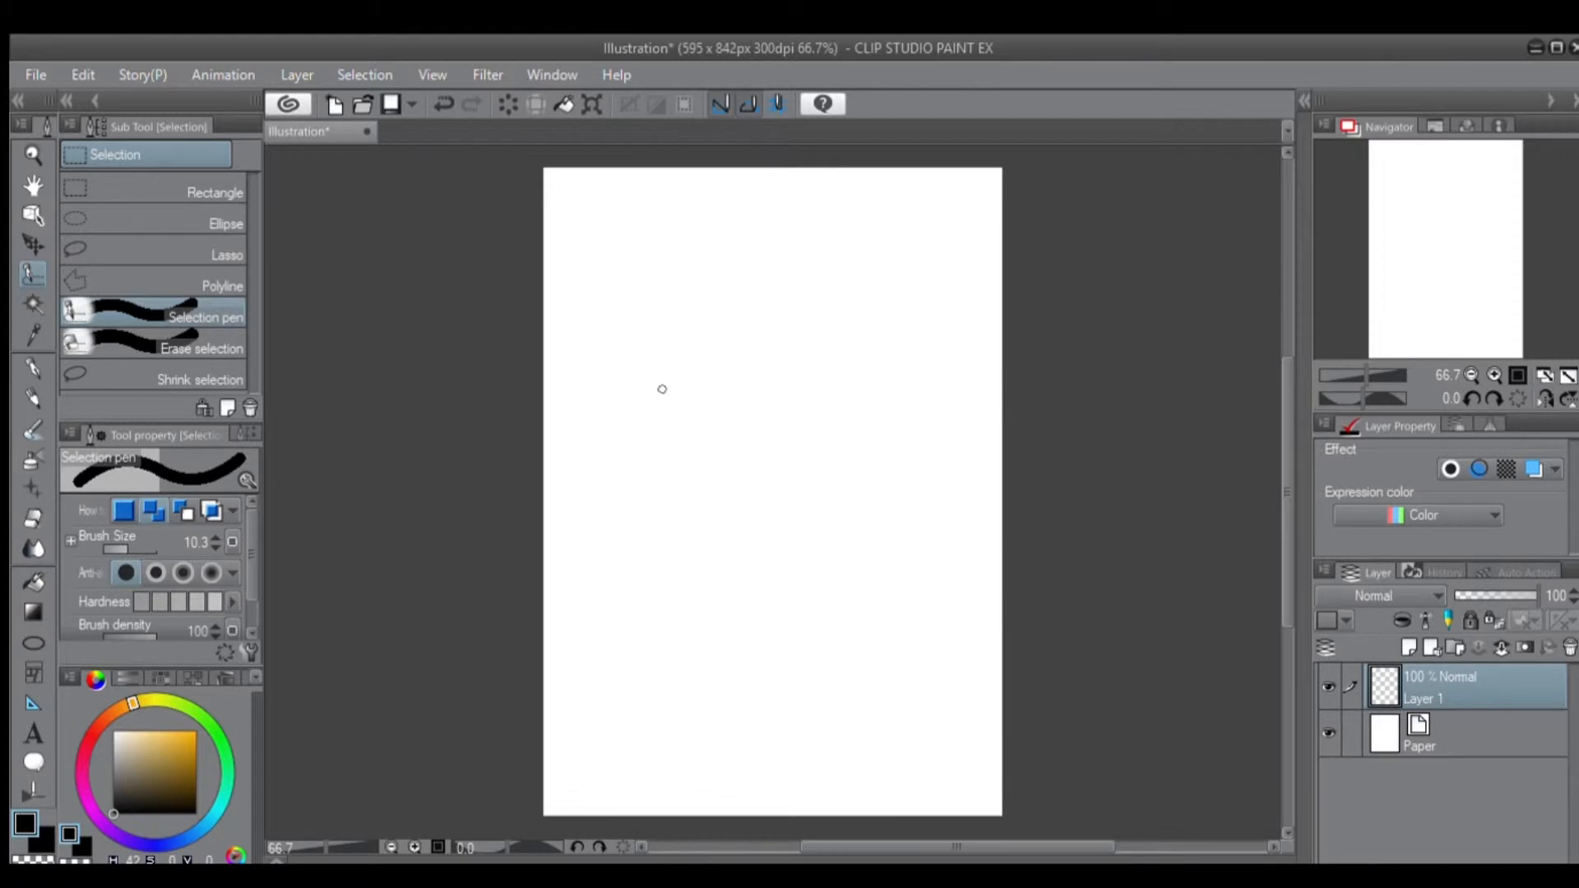
Draw a simple figure with the Lighter pencil: a small oval head above a larger oval body.
left_click(30, 398)
left_click_drag(782, 283, 791, 290)
mouse_move(754, 374)
left_mouse_down()
mouse_move(727, 464)
mouse_move(832, 504)
left_mouse_up()
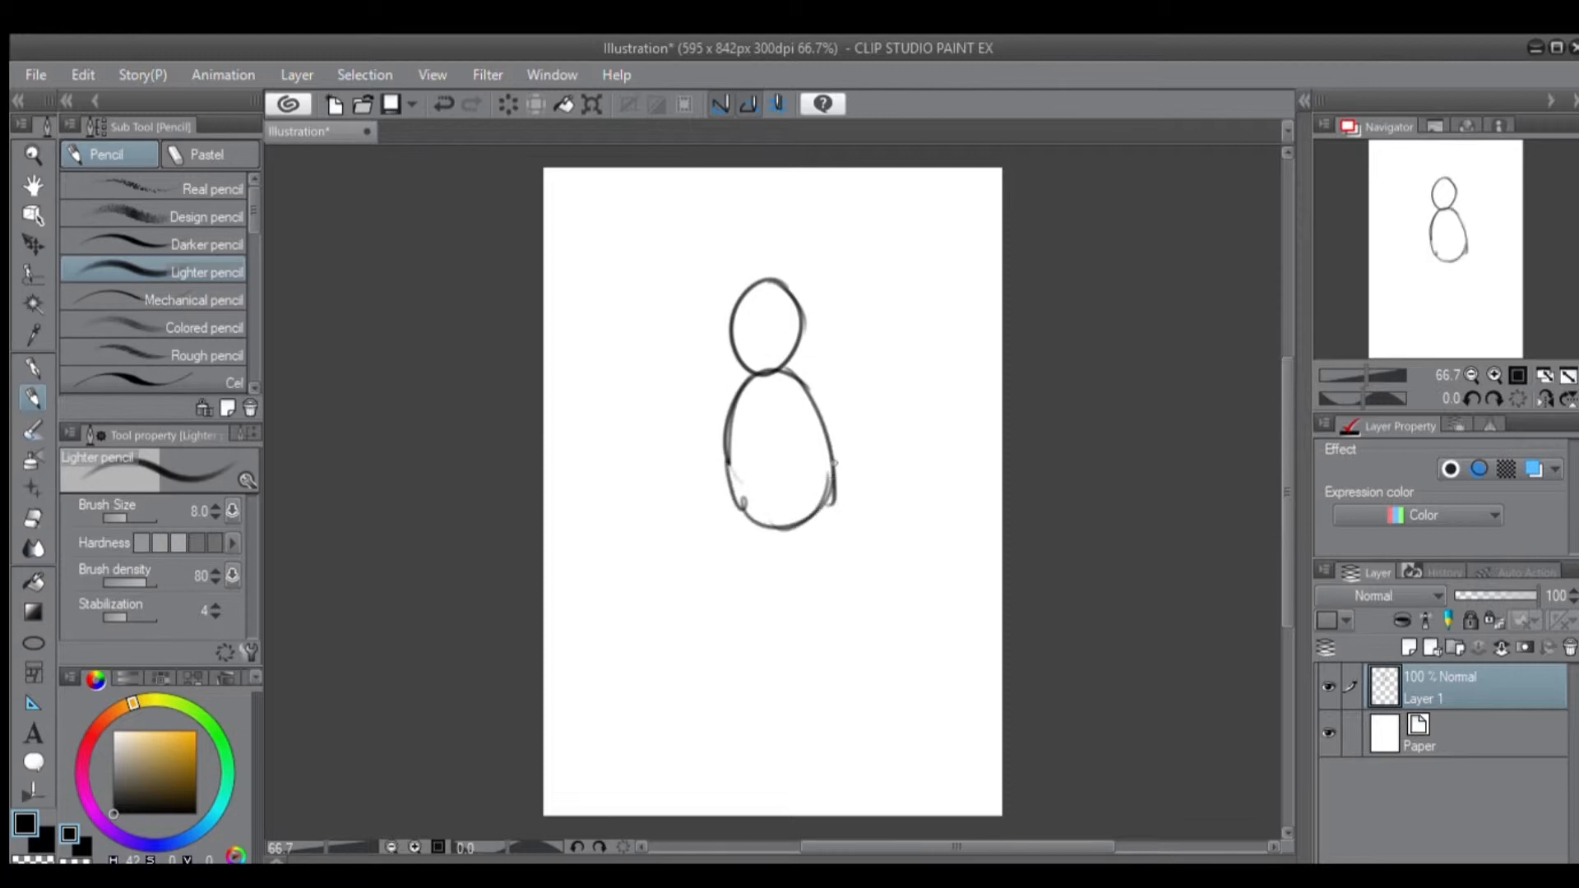
Auto select the white area around the figure, referring to all layers, and invert the selection.
left_click(31, 303)
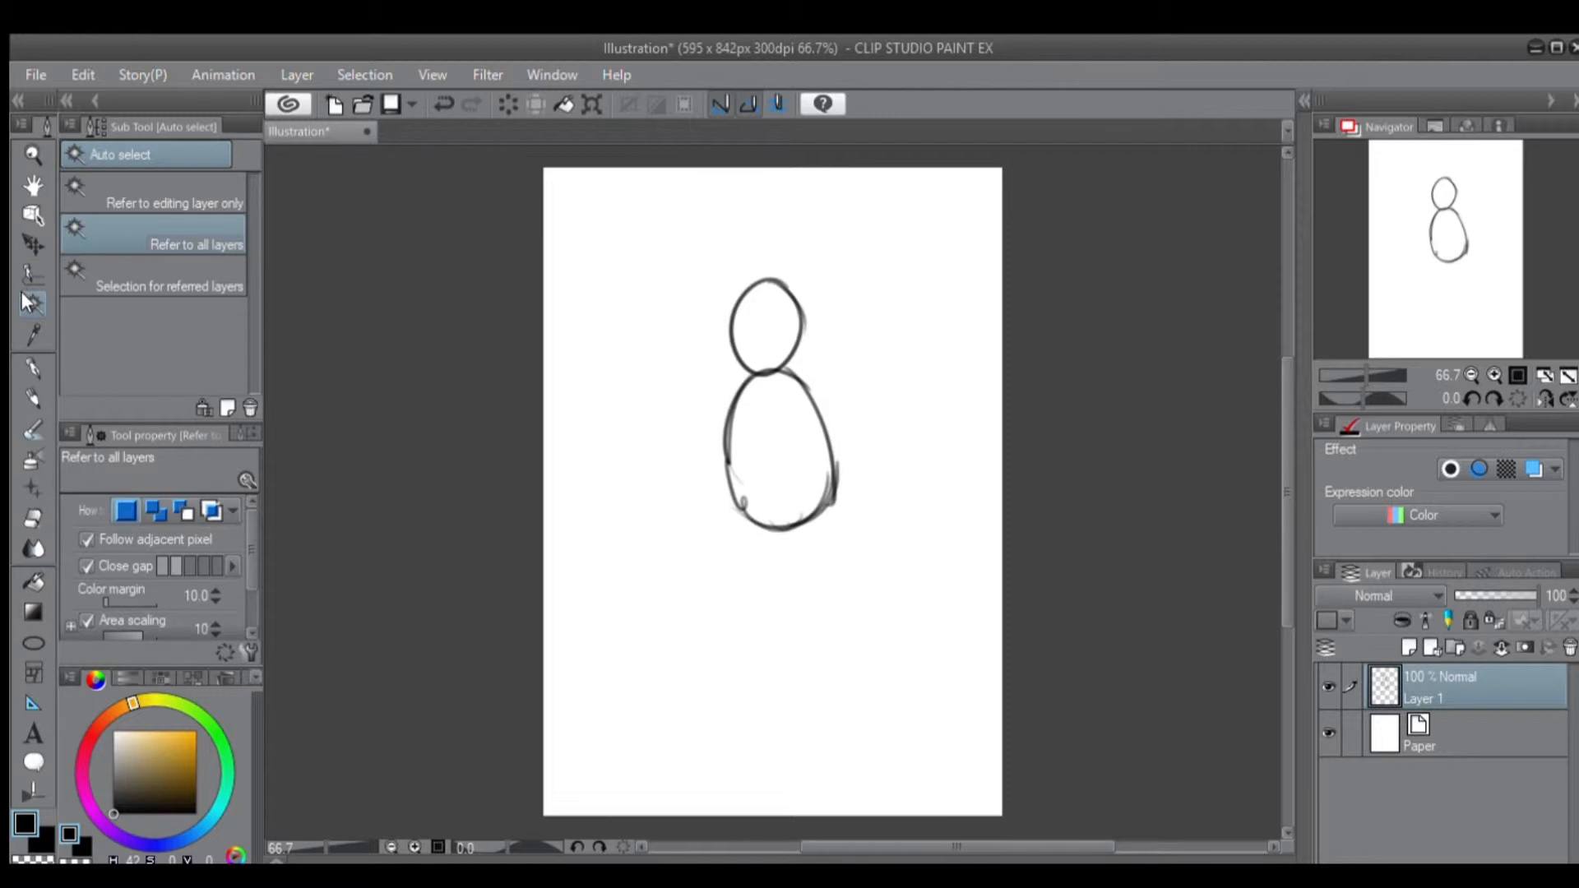
left_click(23, 275)
left_click(25, 300)
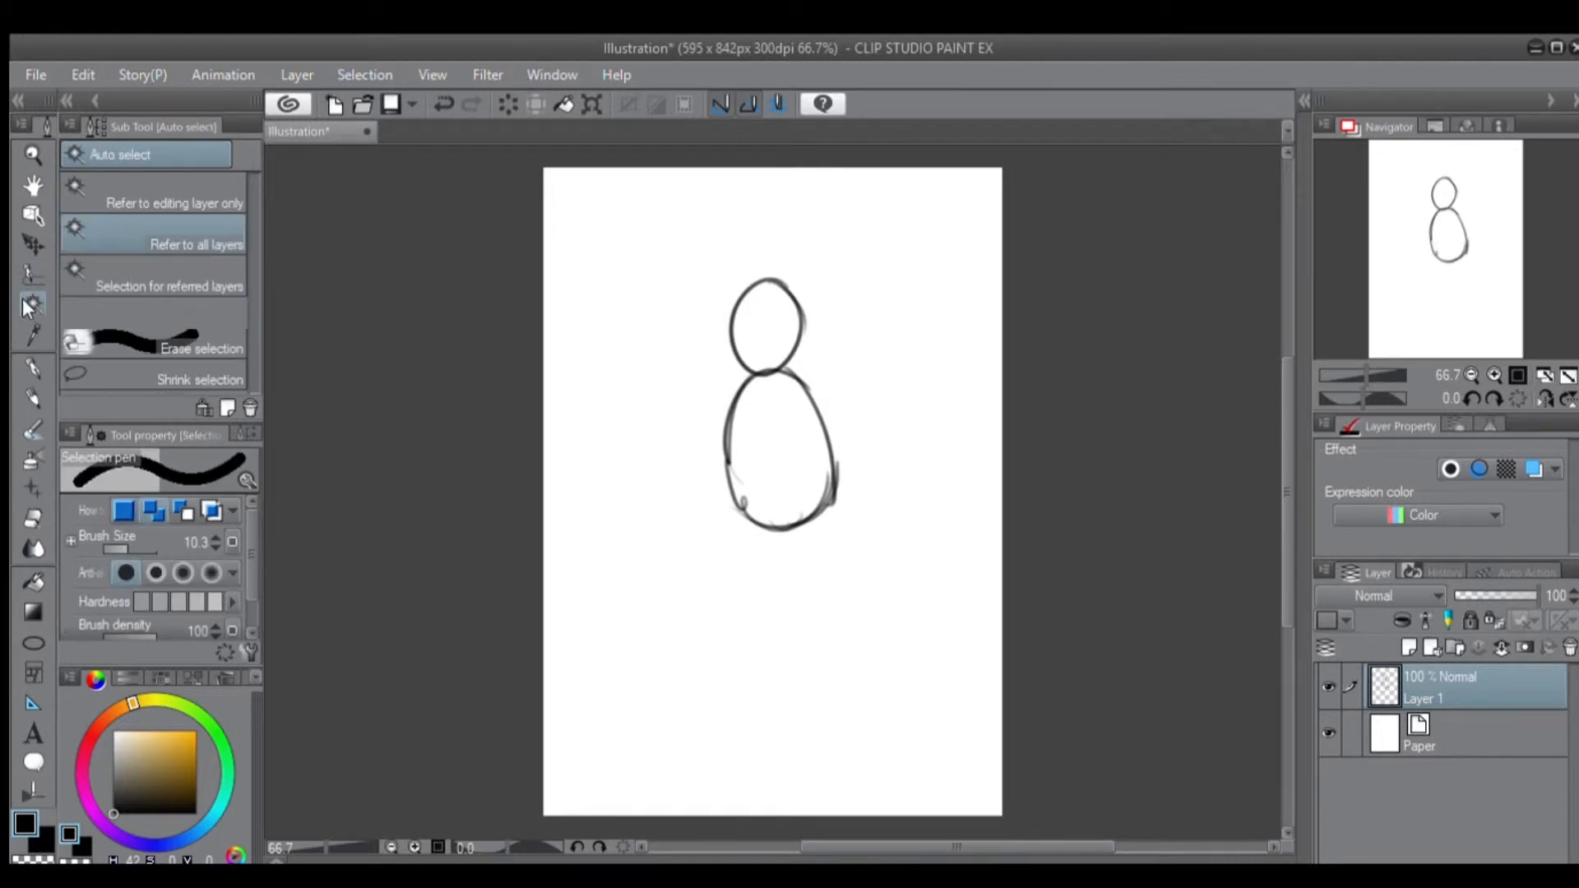
left_click(881, 340)
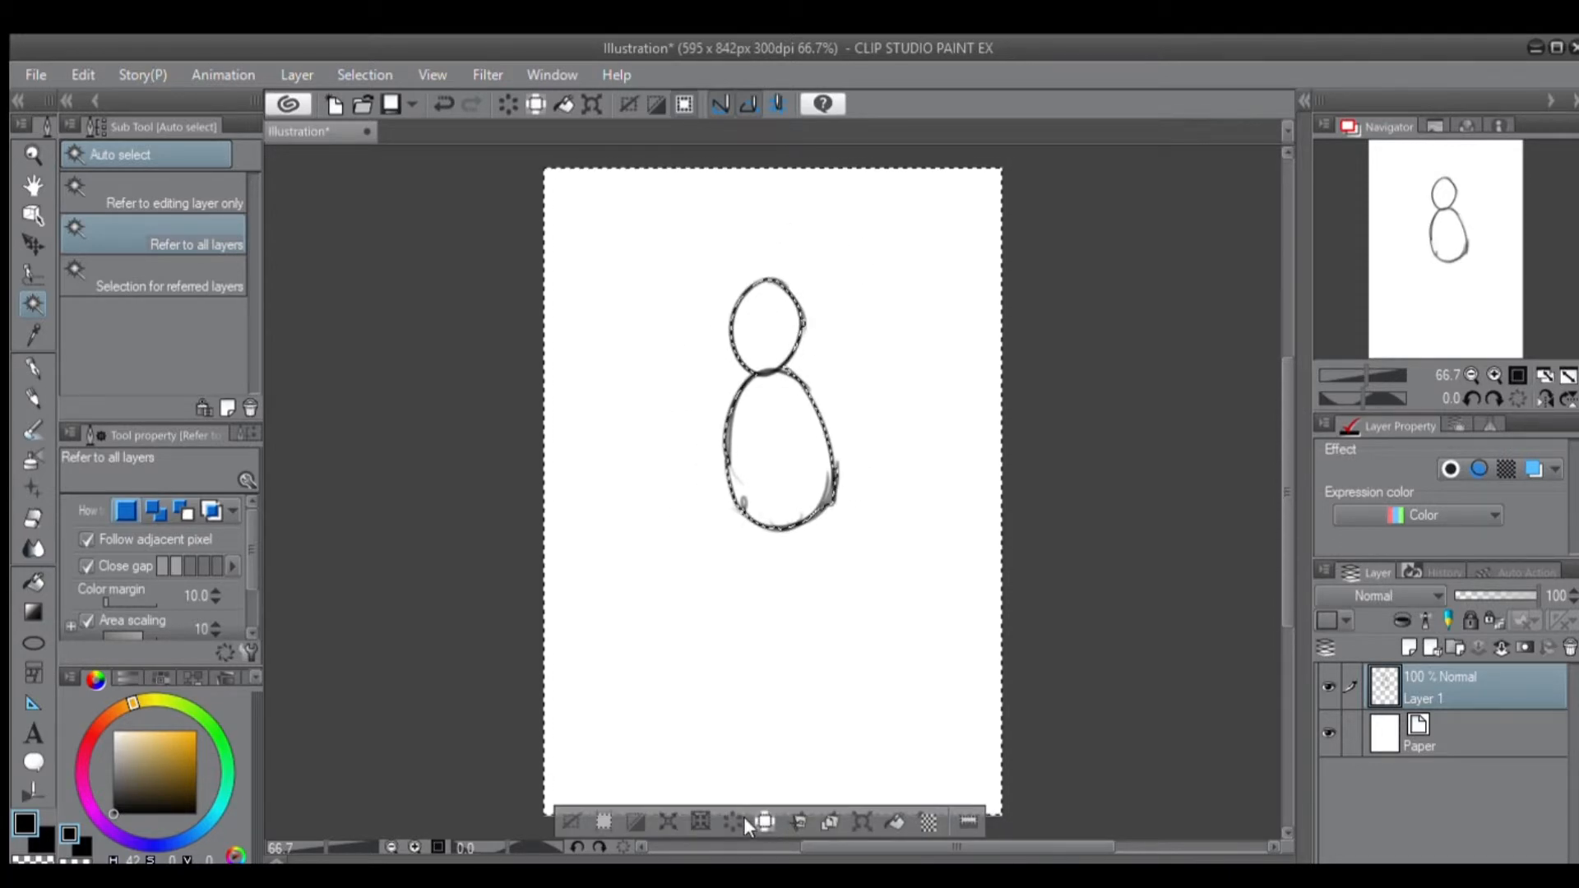
left_click(629, 812)
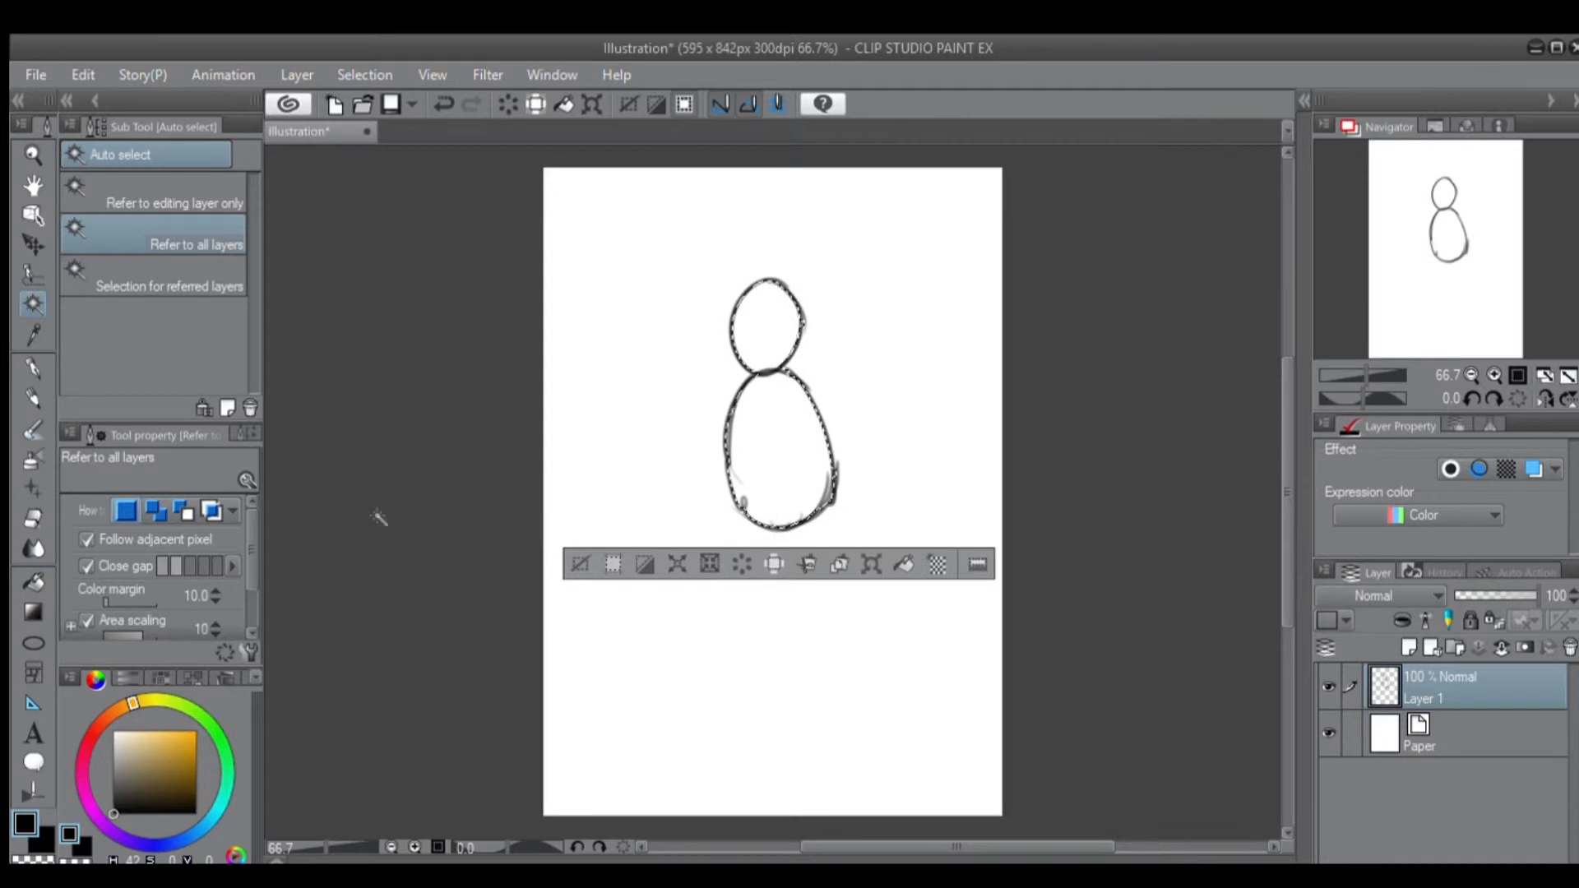
Fill the selected figure with black and deselect, undoing everything back to the plain pencil outline.
left_click(904, 564)
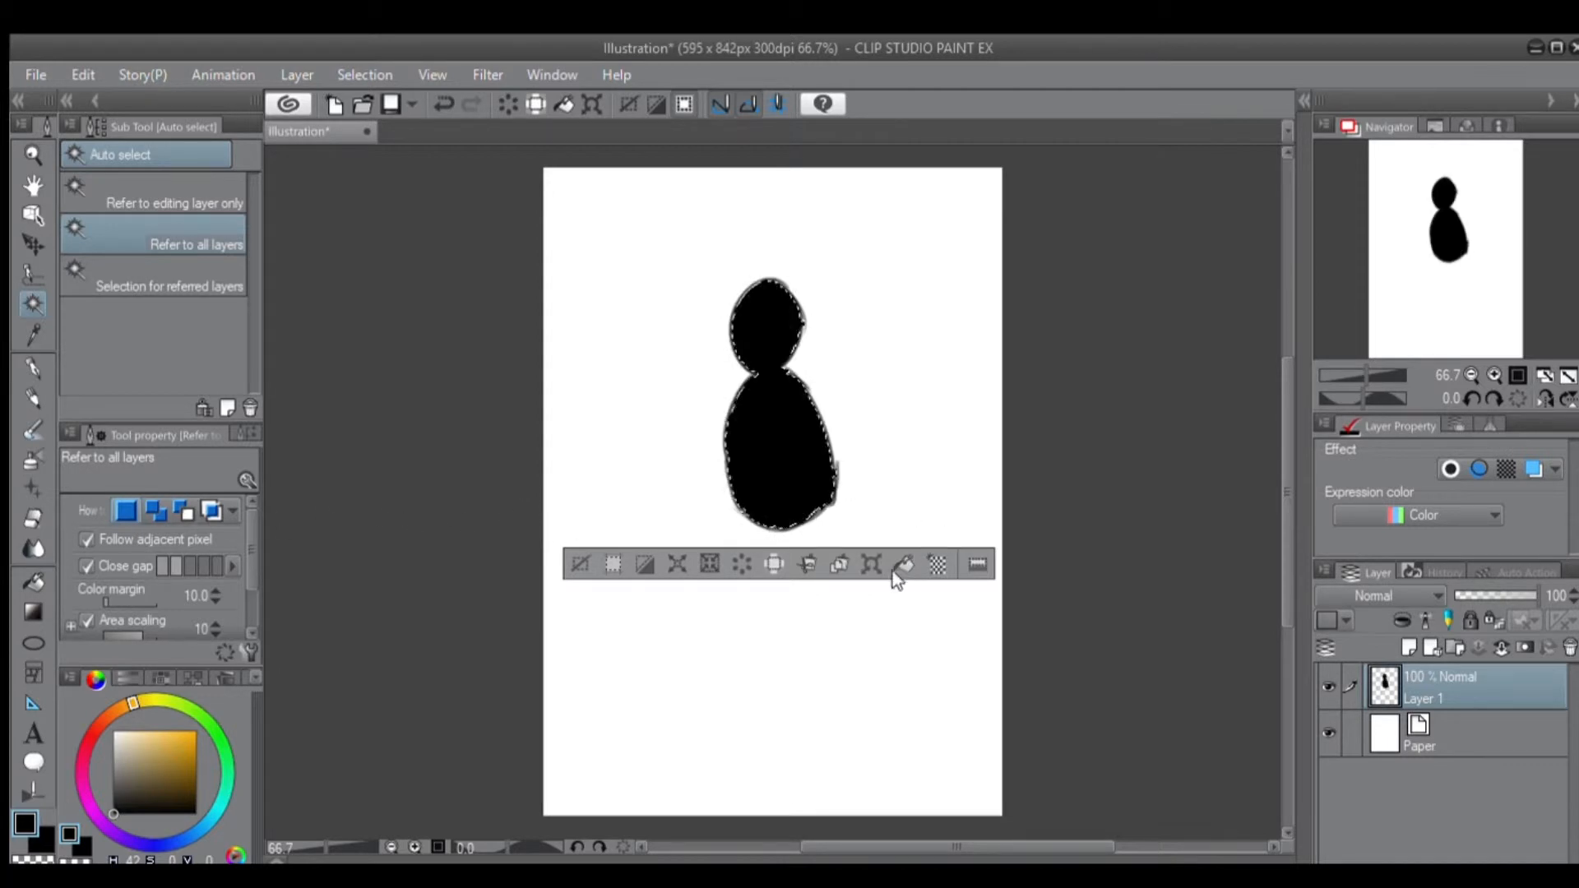
left_click(580, 564)
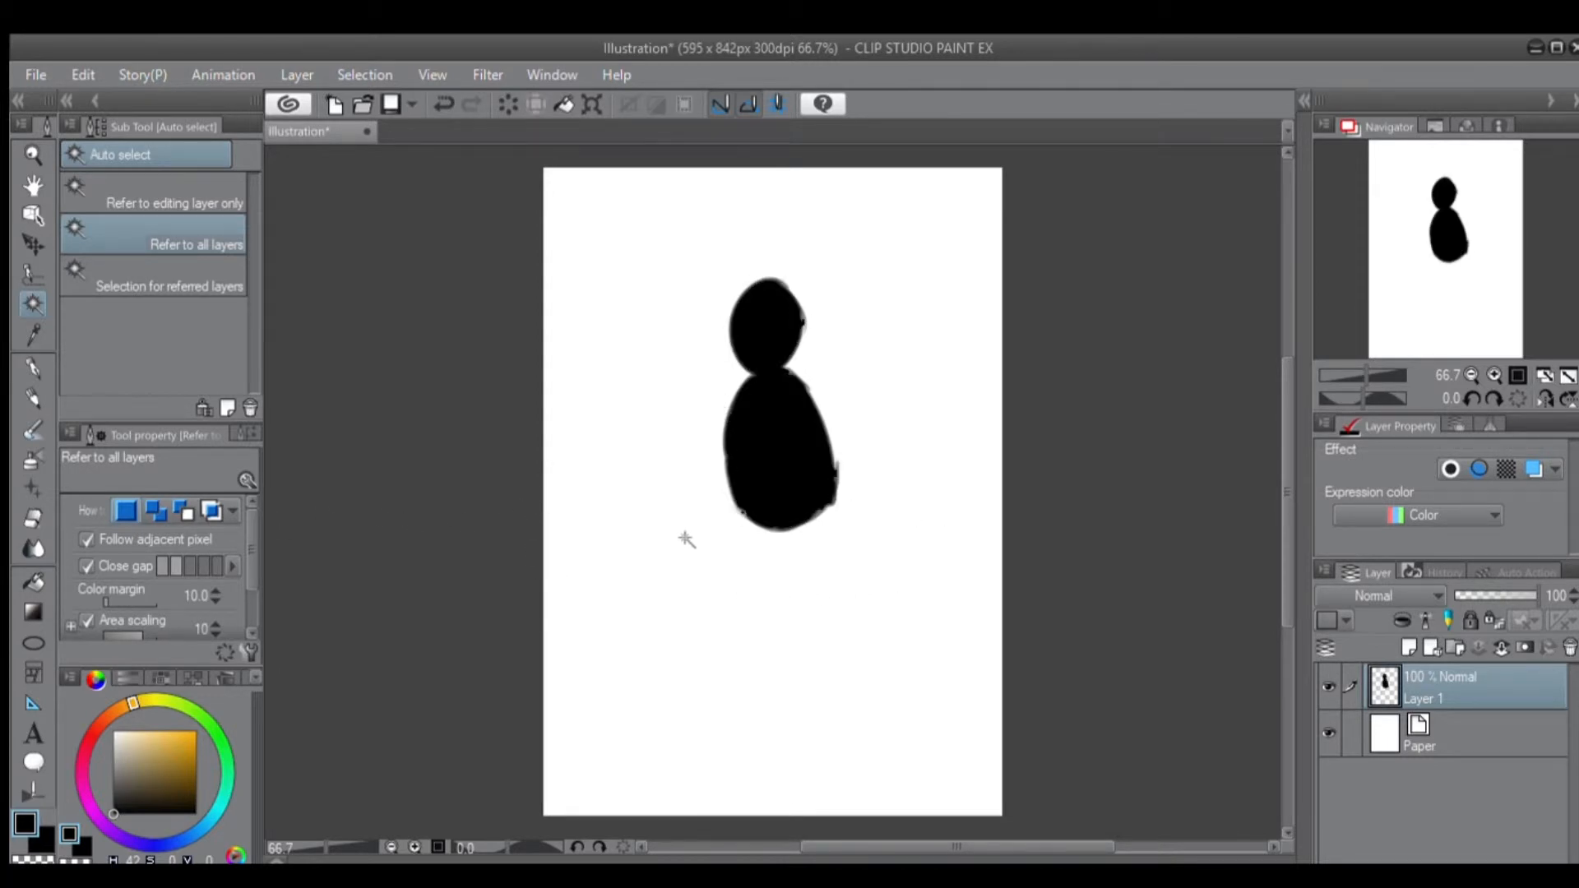
key("ctrl+z")
key("ctrl+z")
key("ctrl+z")
key("ctrl+z")
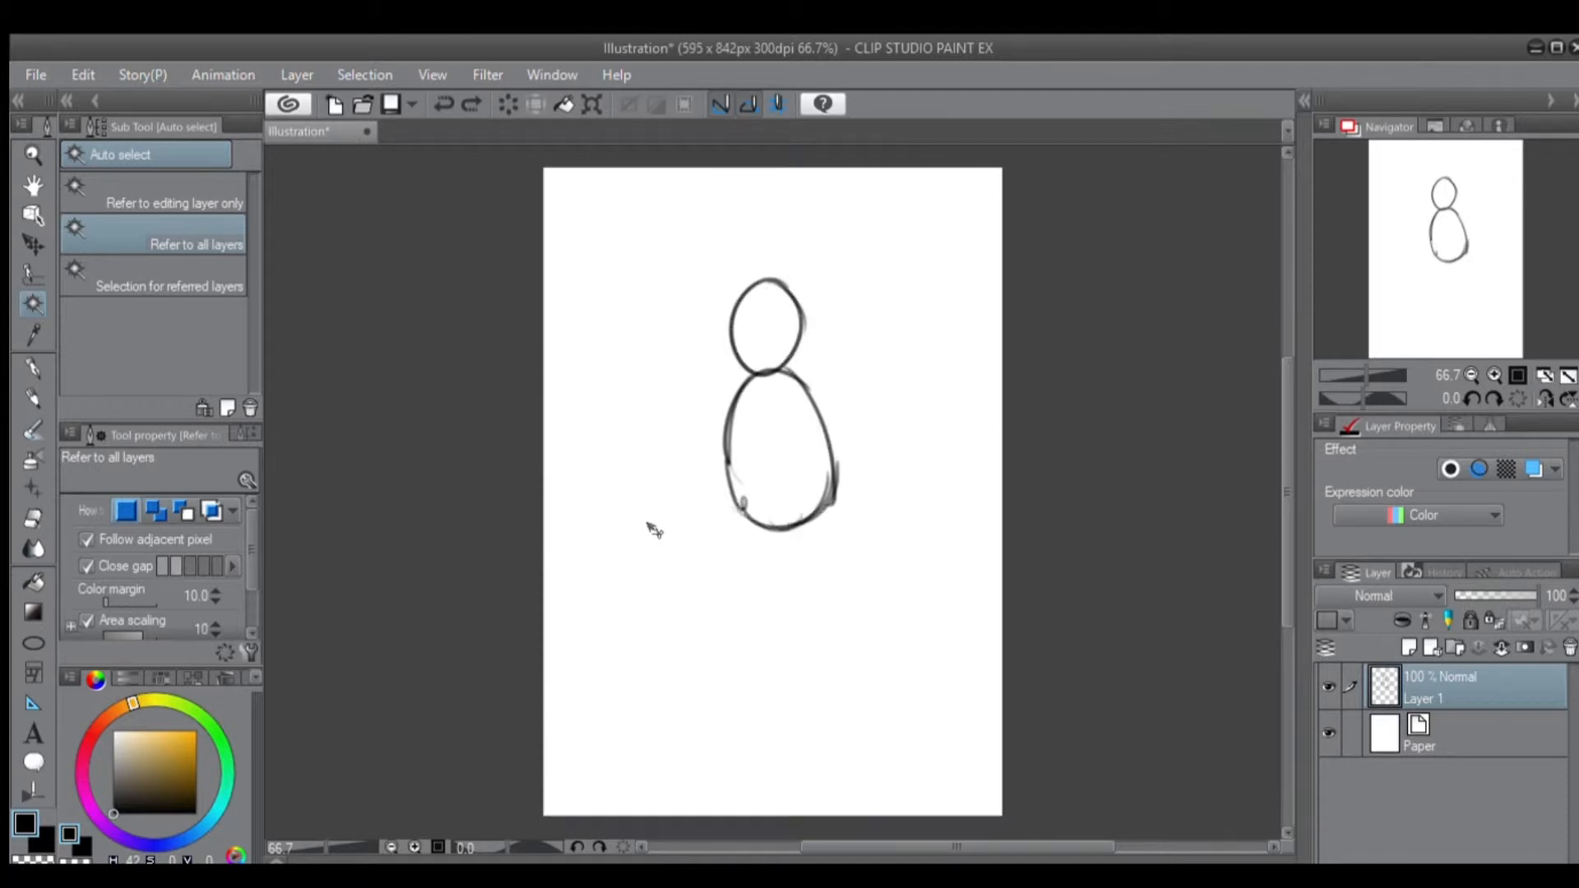
Try more strokes with the Lighter pencil over the figure, and undo all the pencil drawing.
left_click(32, 398)
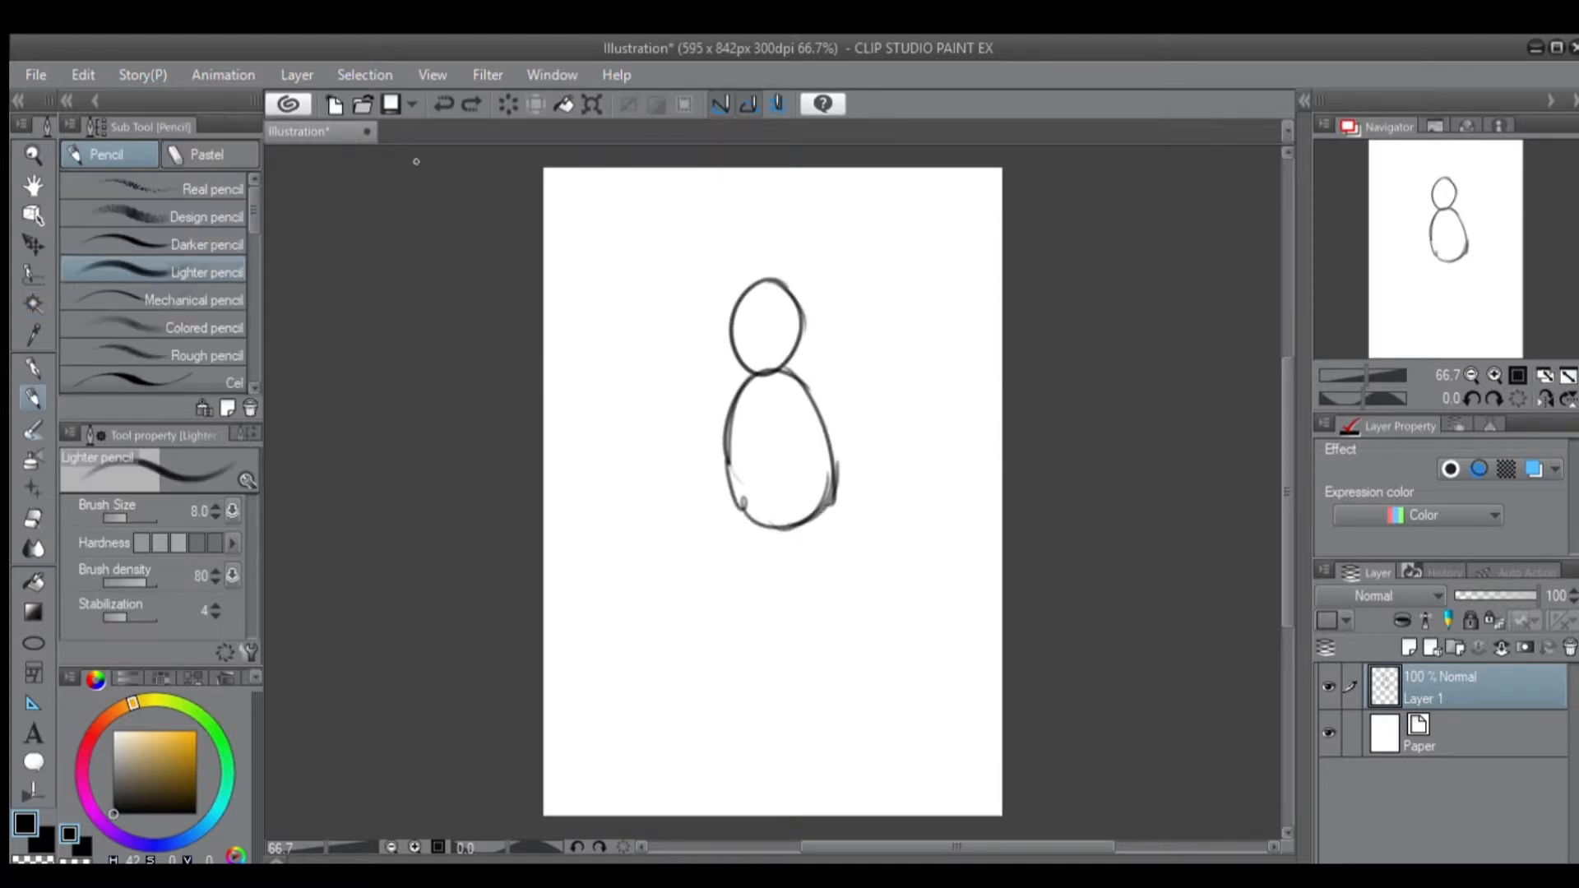
mouse_move(656, 270)
left_mouse_down()
mouse_move(684, 255)
mouse_move(693, 317)
mouse_move(771, 308)
mouse_move(714, 314)
mouse_move(795, 280)
mouse_move(773, 453)
mouse_move(844, 475)
left_mouse_up()
key("ctrl+z")
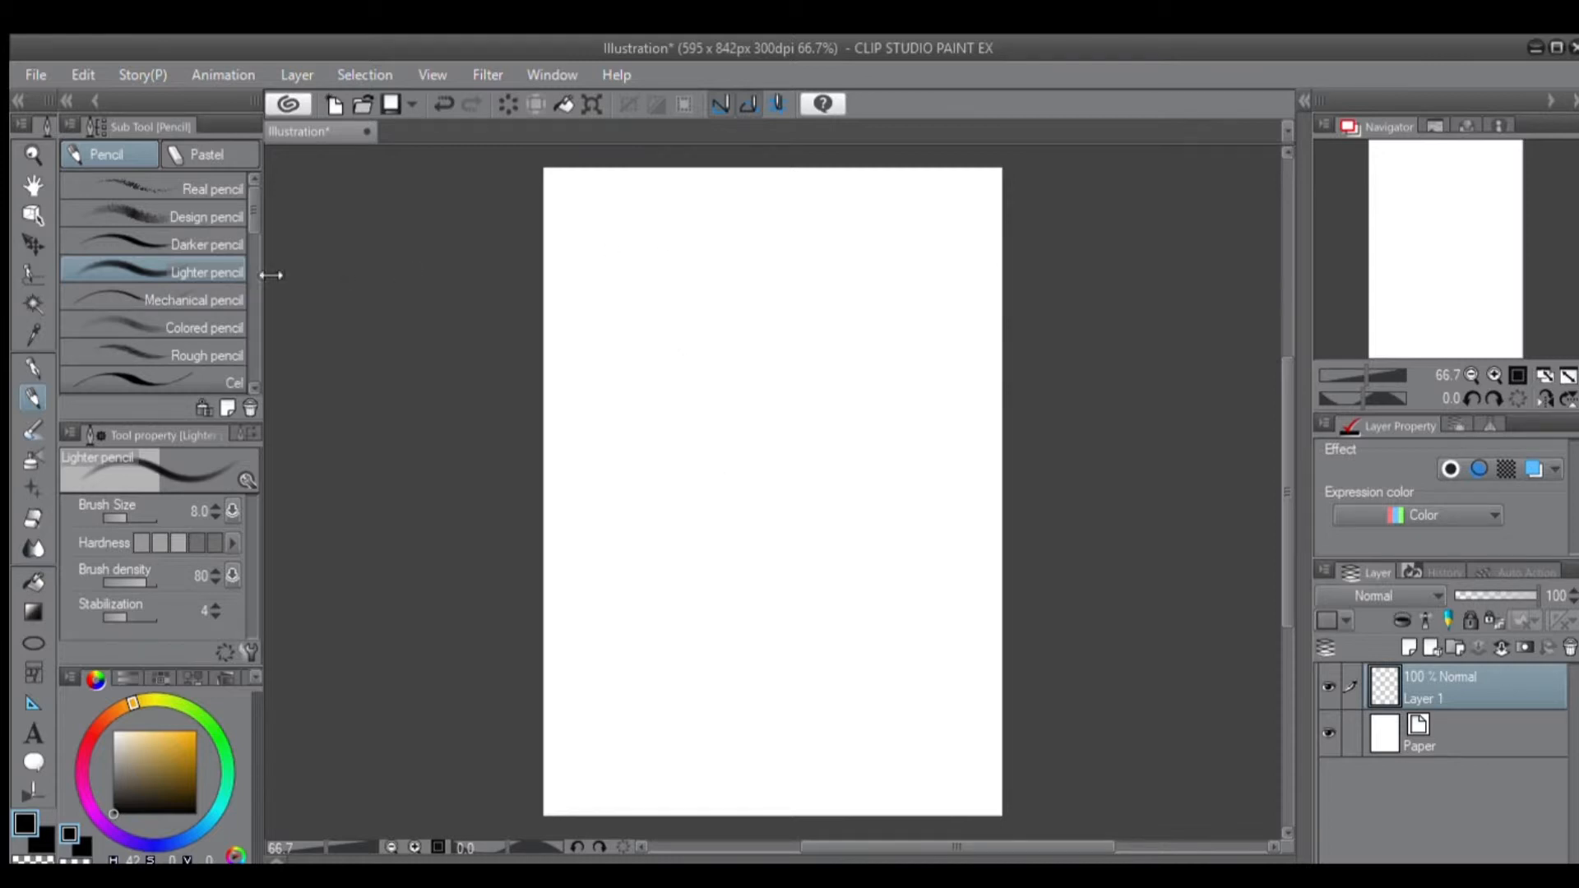
Open the "Kalulu casual rendered" painting and select its grey background with Auto select, referring to all layers.
left_click(31, 303)
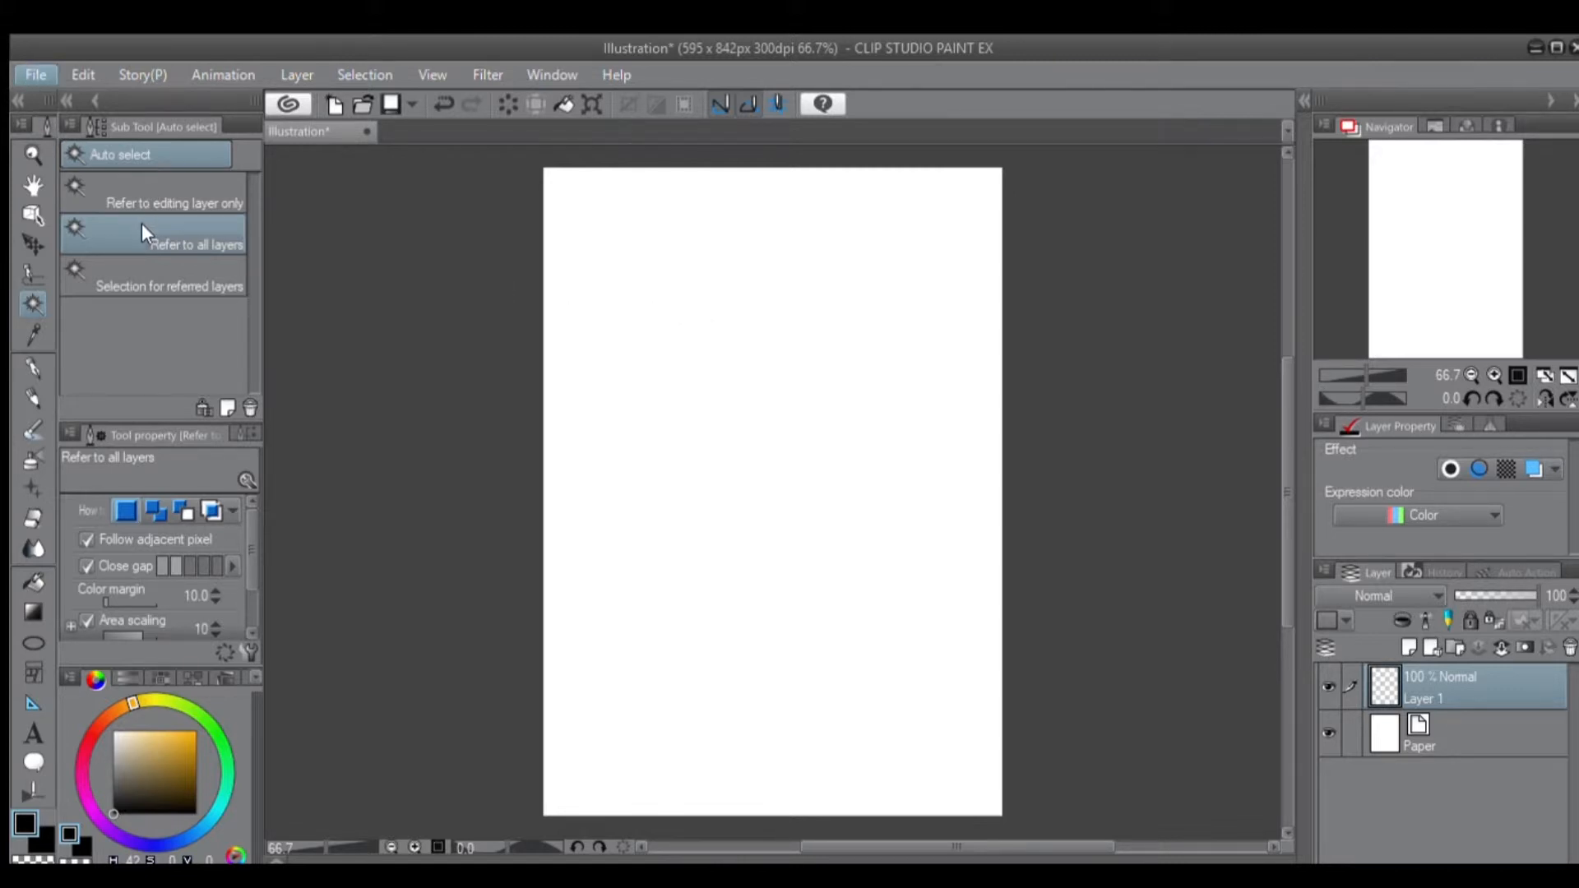
left_click(155, 141)
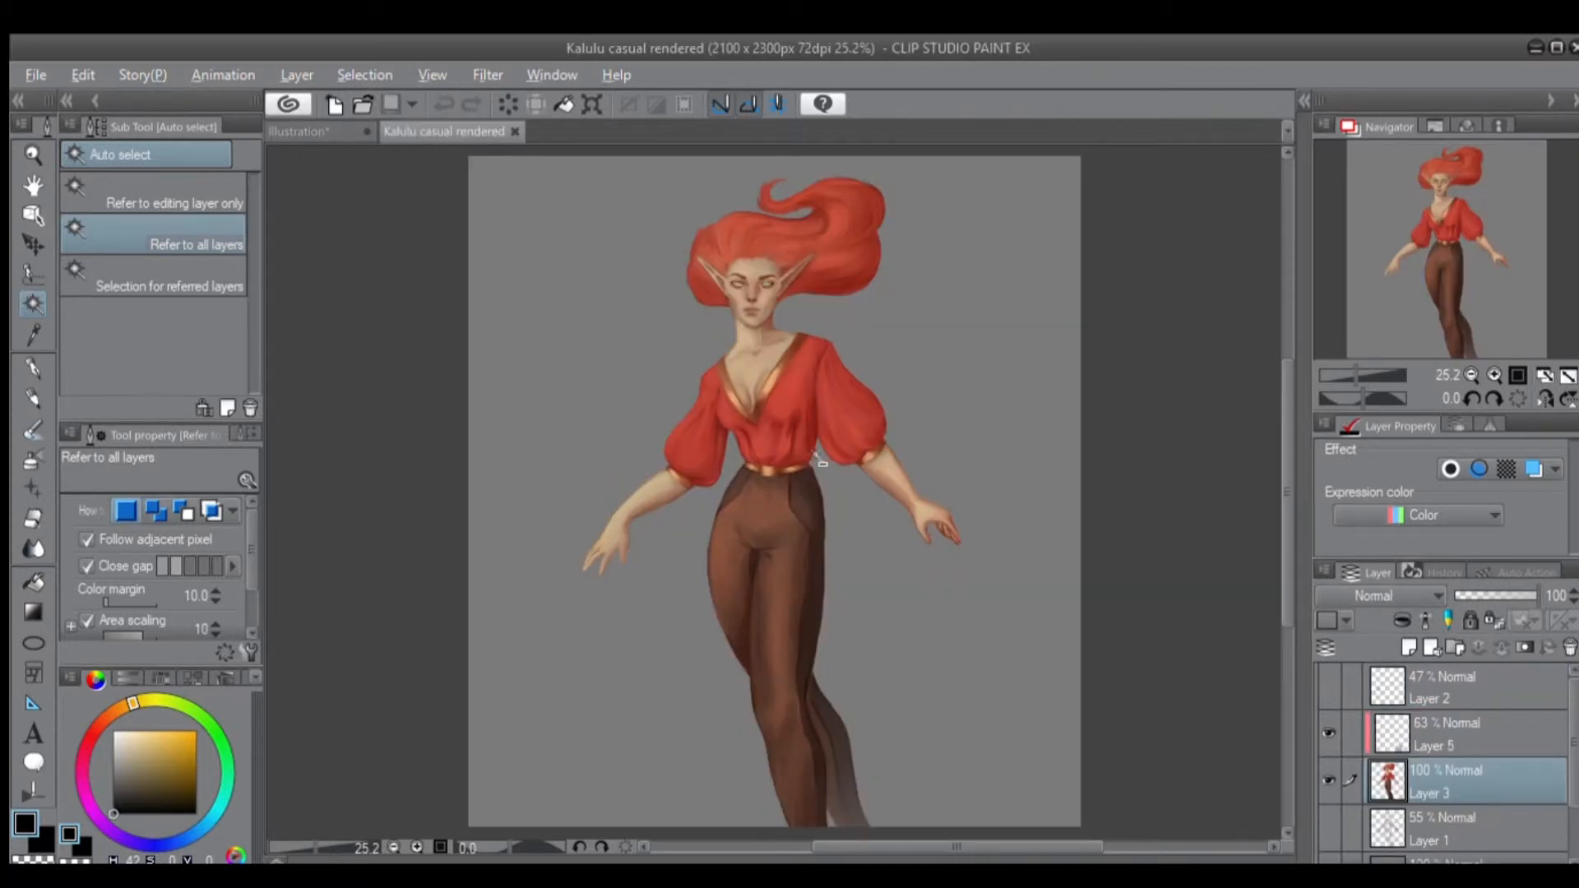
scroll(828, 456, "up", 1)
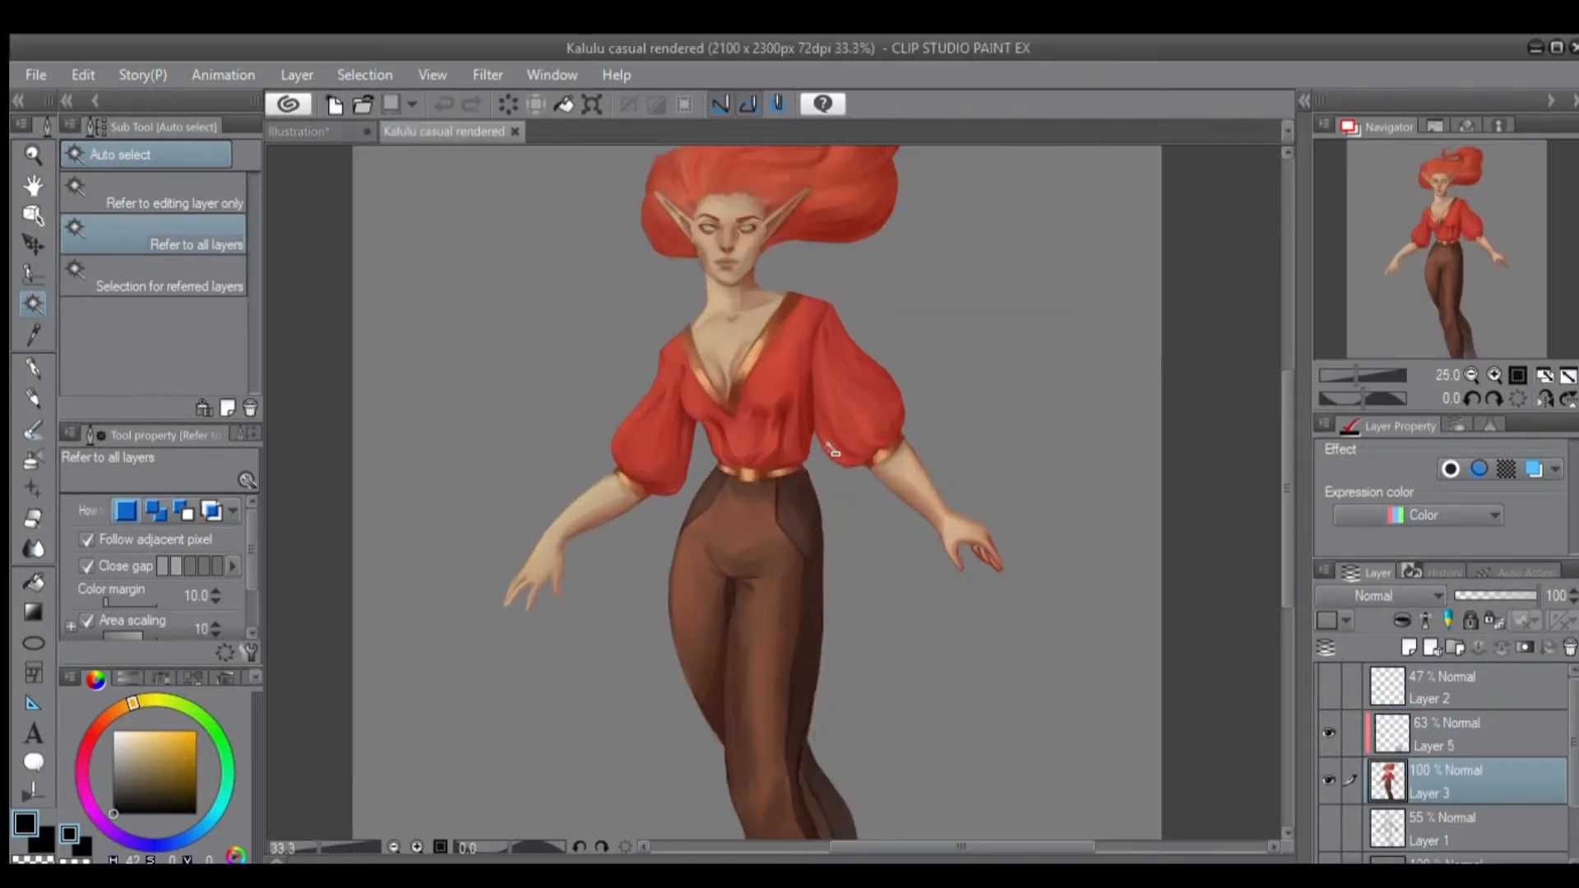
scroll(845, 411, "down", 1)
left_click(943, 332)
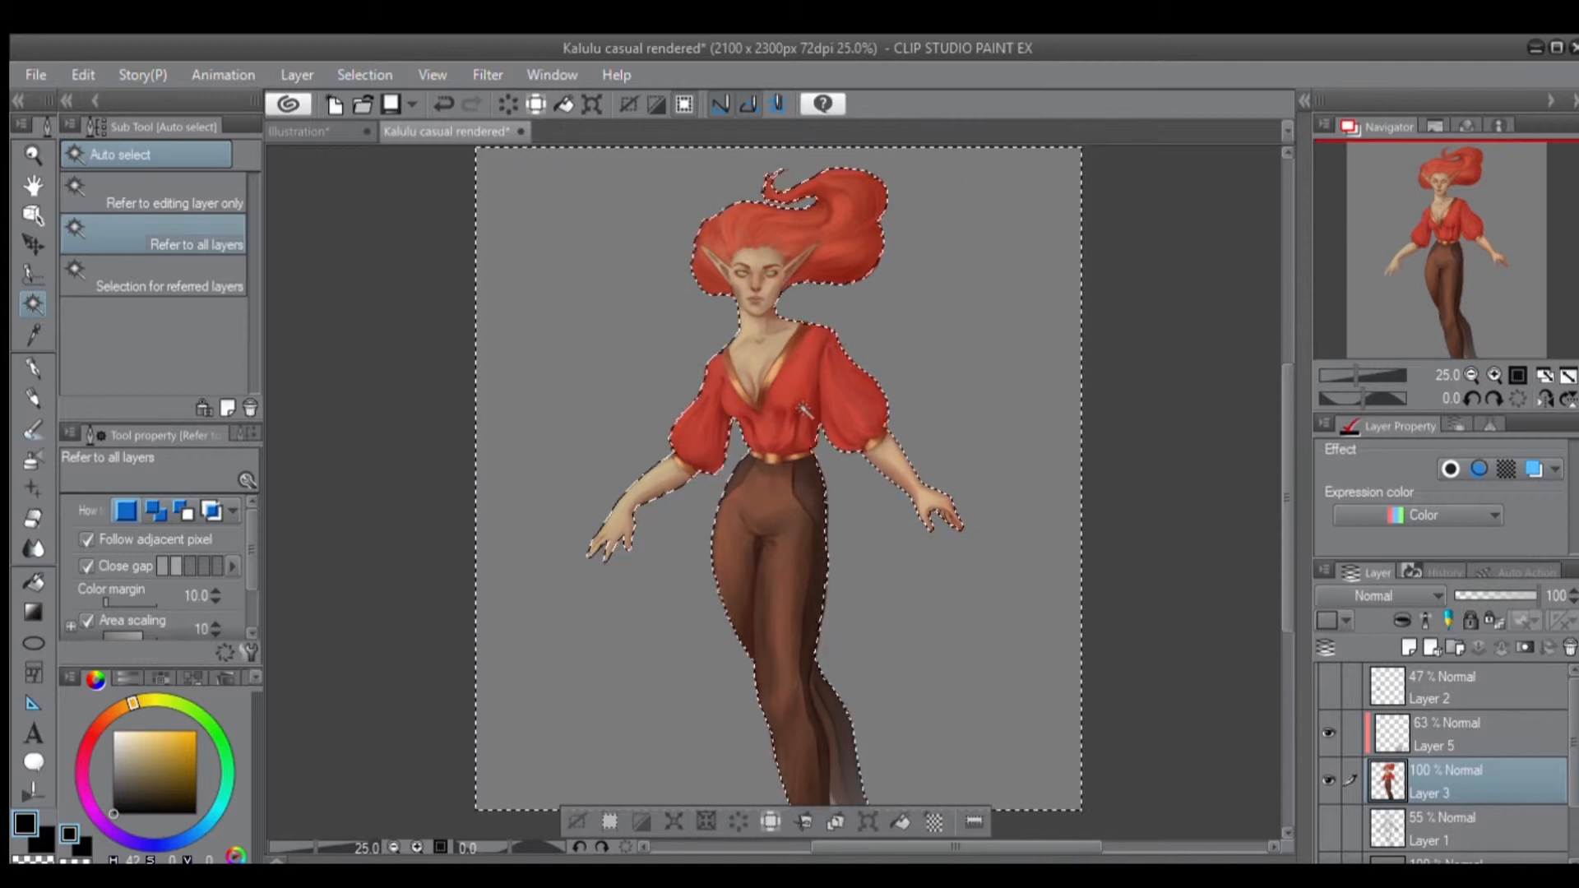
Auto select the skin of the woman's neck and chest.
scroll(603, 303, "up", 2)
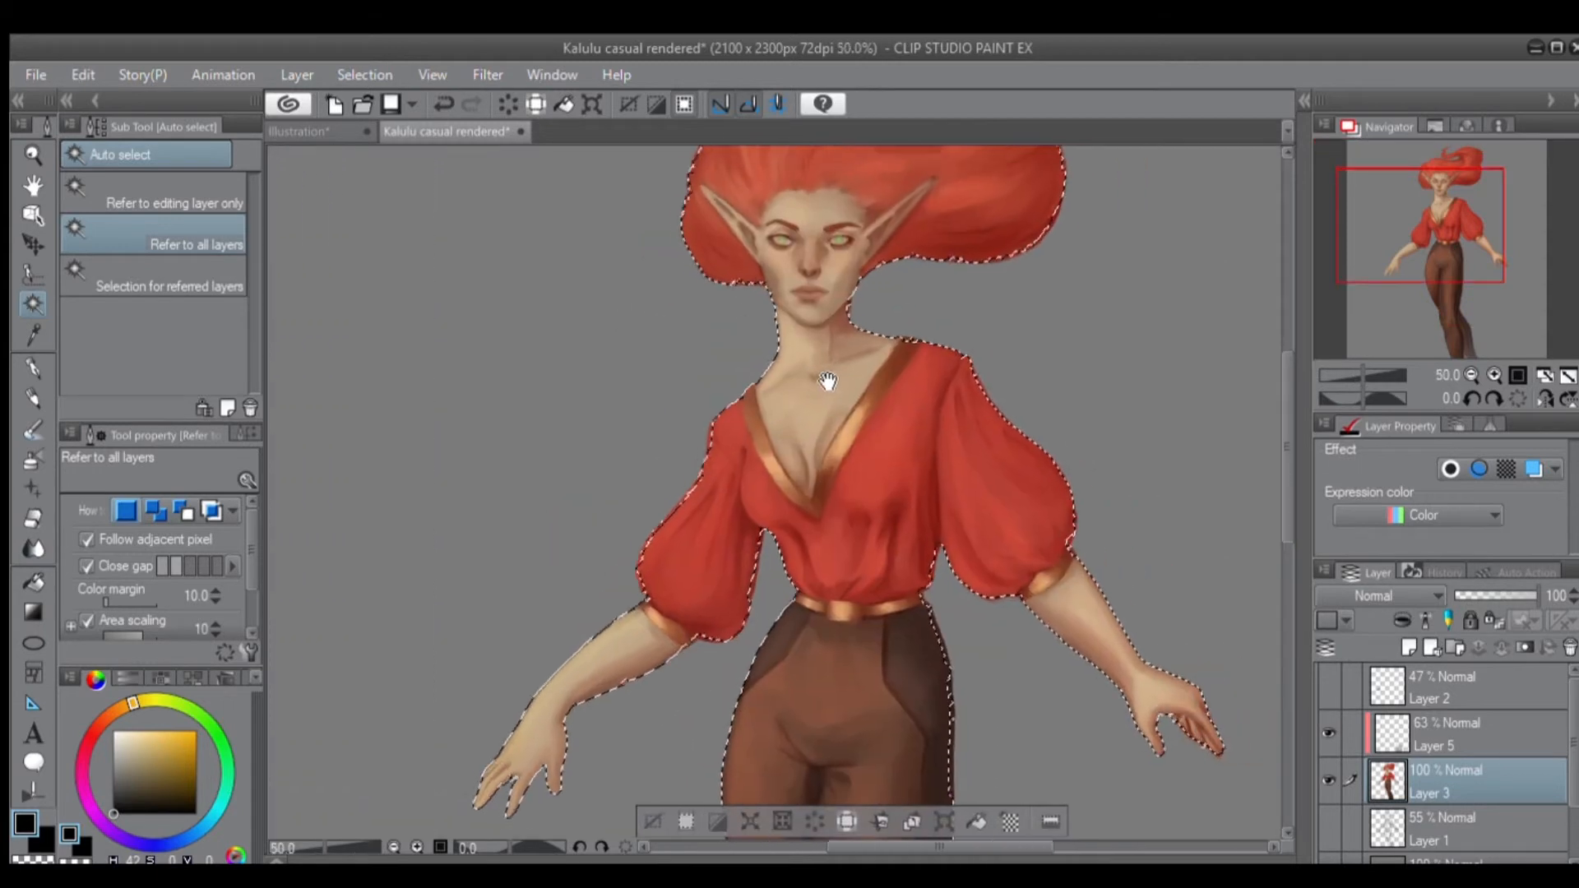
left_click(782, 346)
scroll(797, 394, "up", 2)
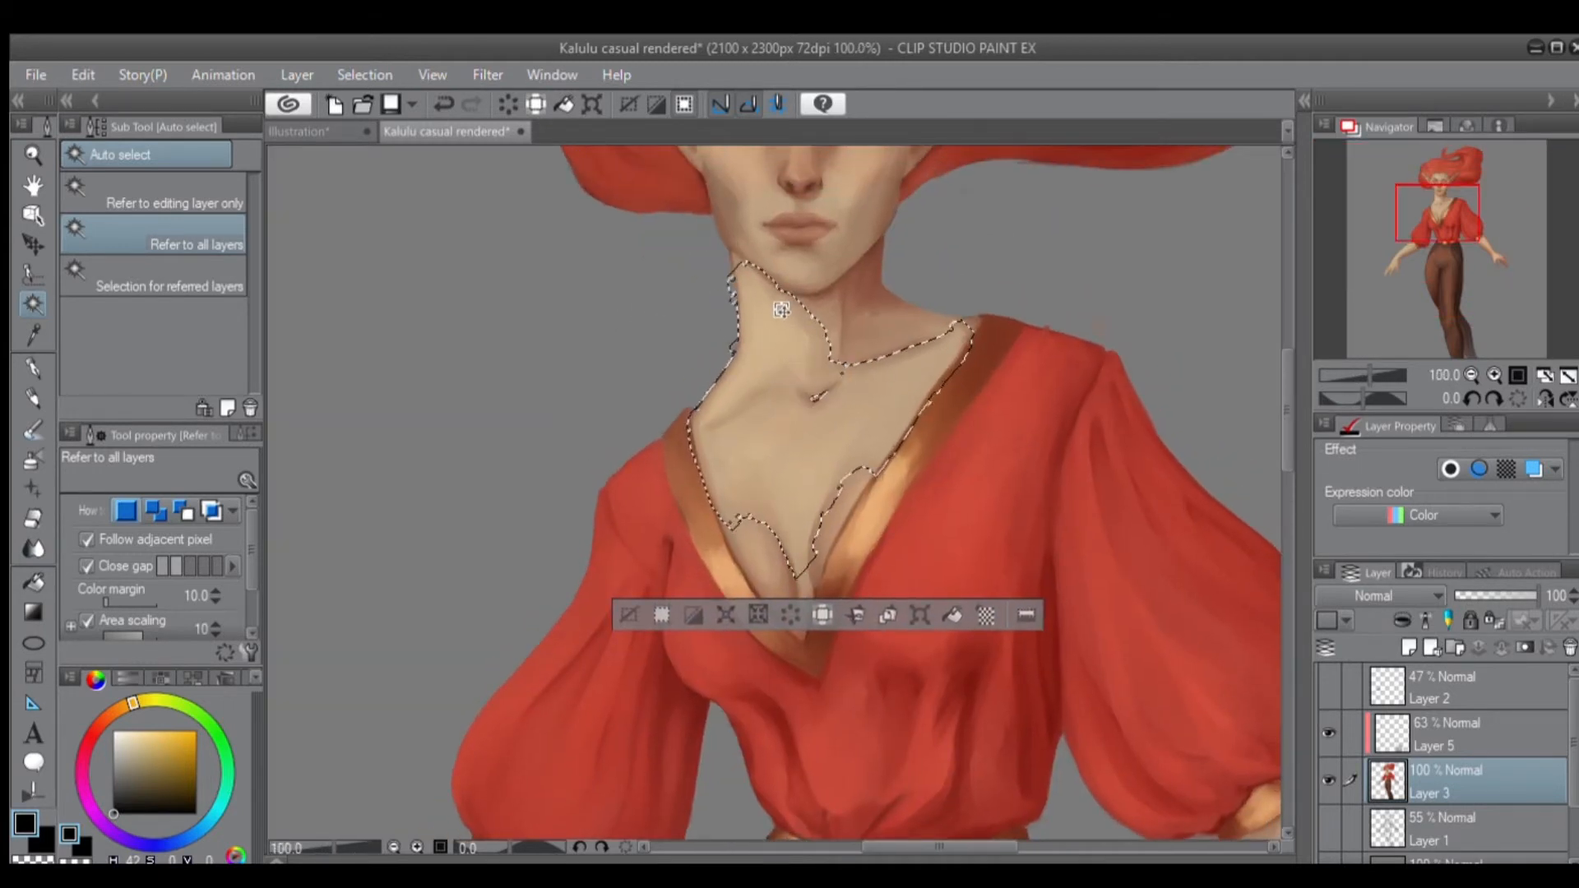
scroll(867, 369, "down", 2)
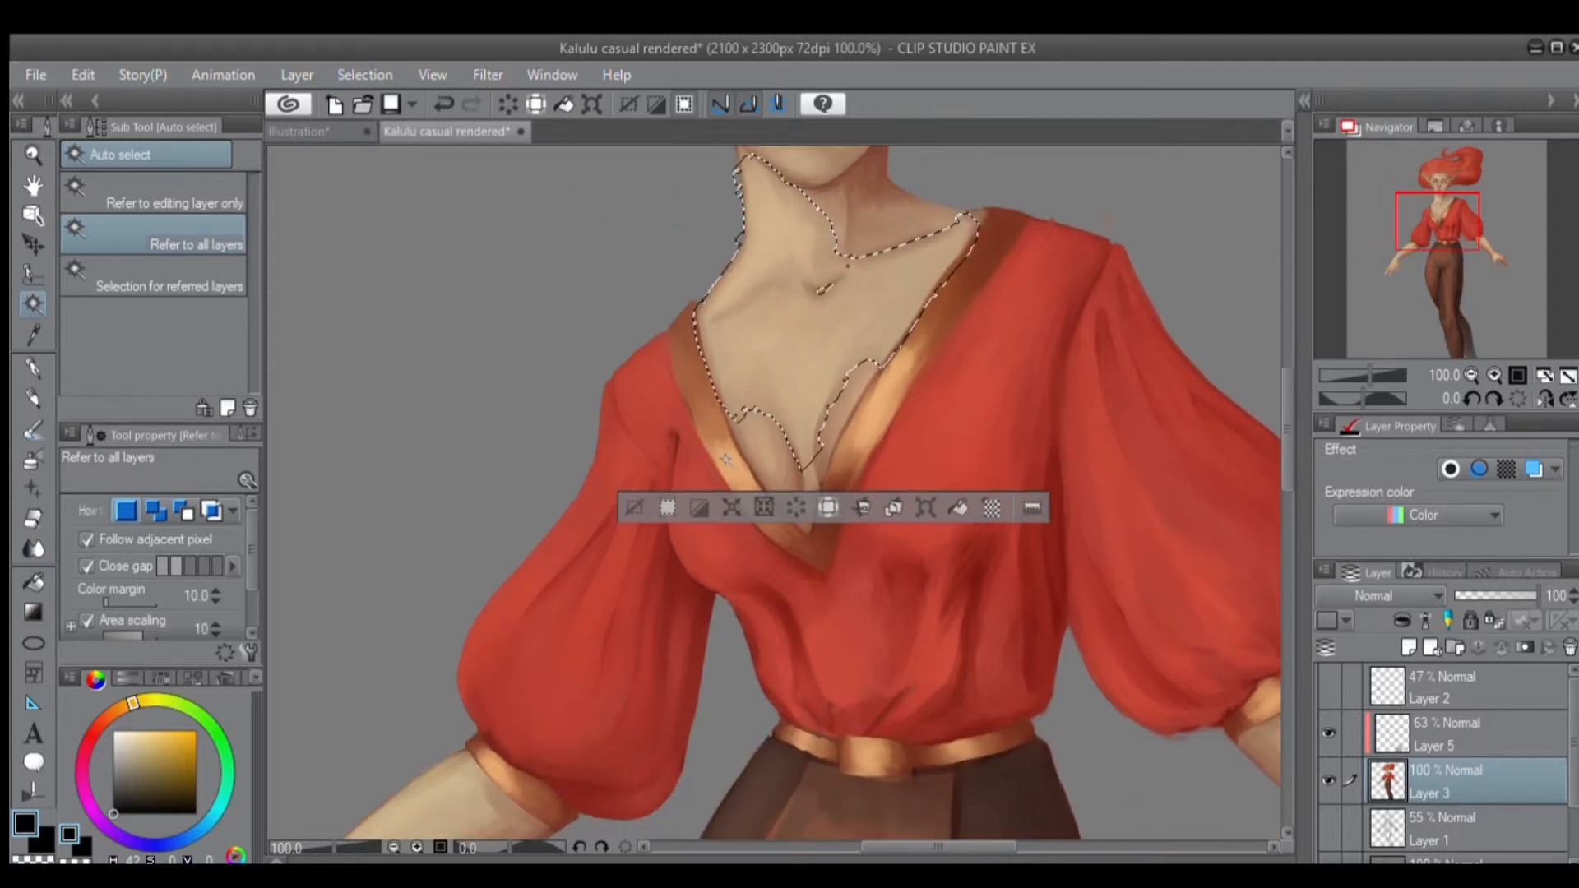
Auto select areas of the blouse in turn: the gold collar trim, the red front and the sleeve beside it.
left_click(745, 499)
left_click(872, 422)
left_click(944, 438)
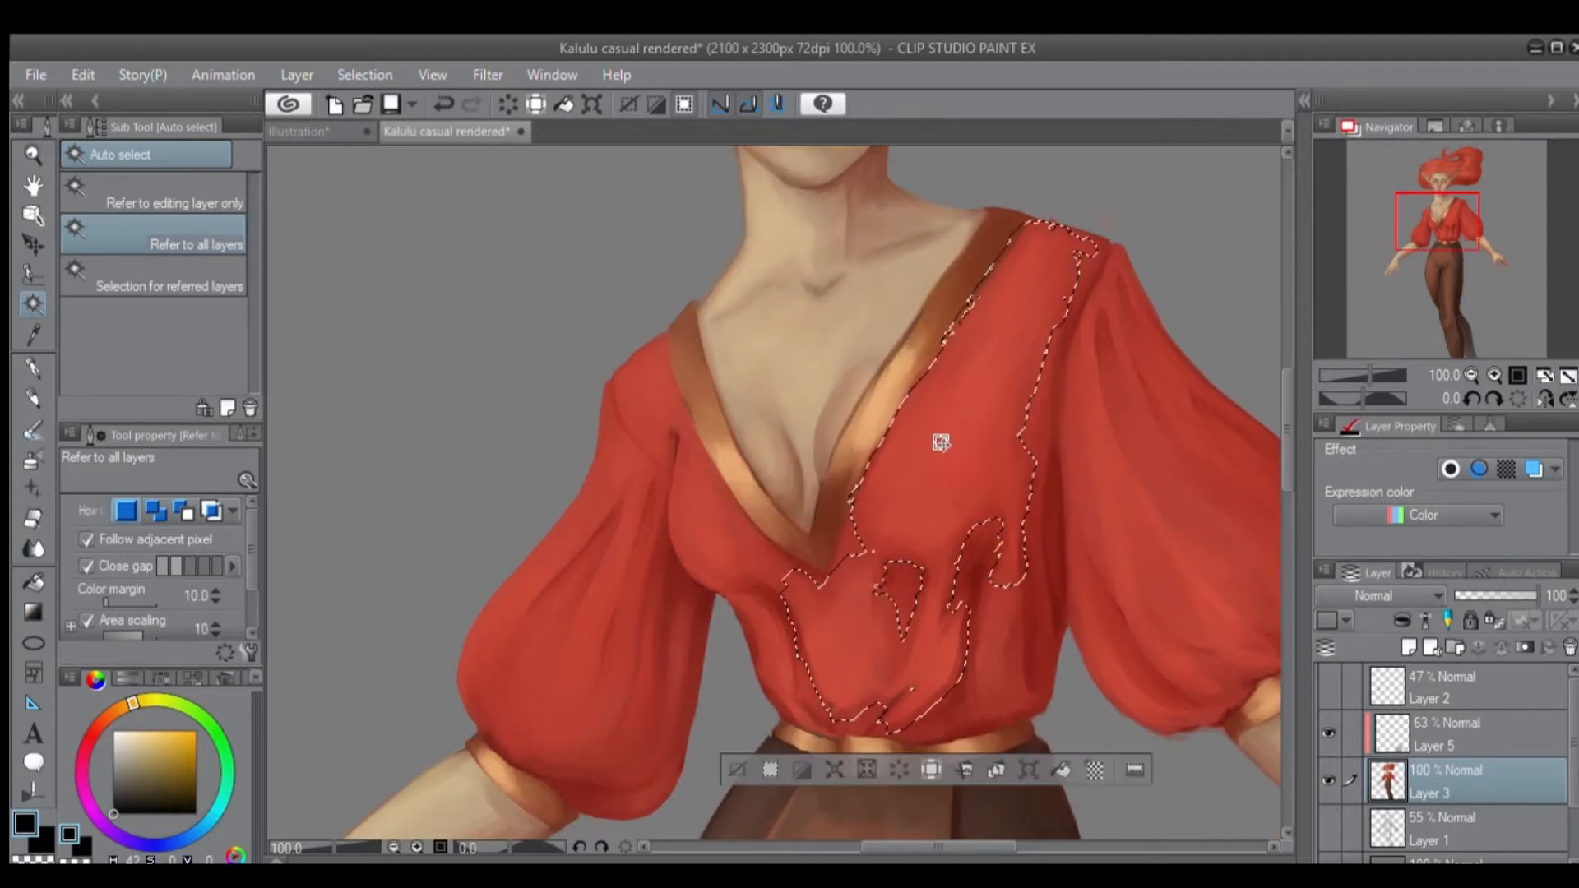
scroll(936, 442, "down", 1)
left_click_drag(909, 497, 855, 305)
left_click(1023, 298)
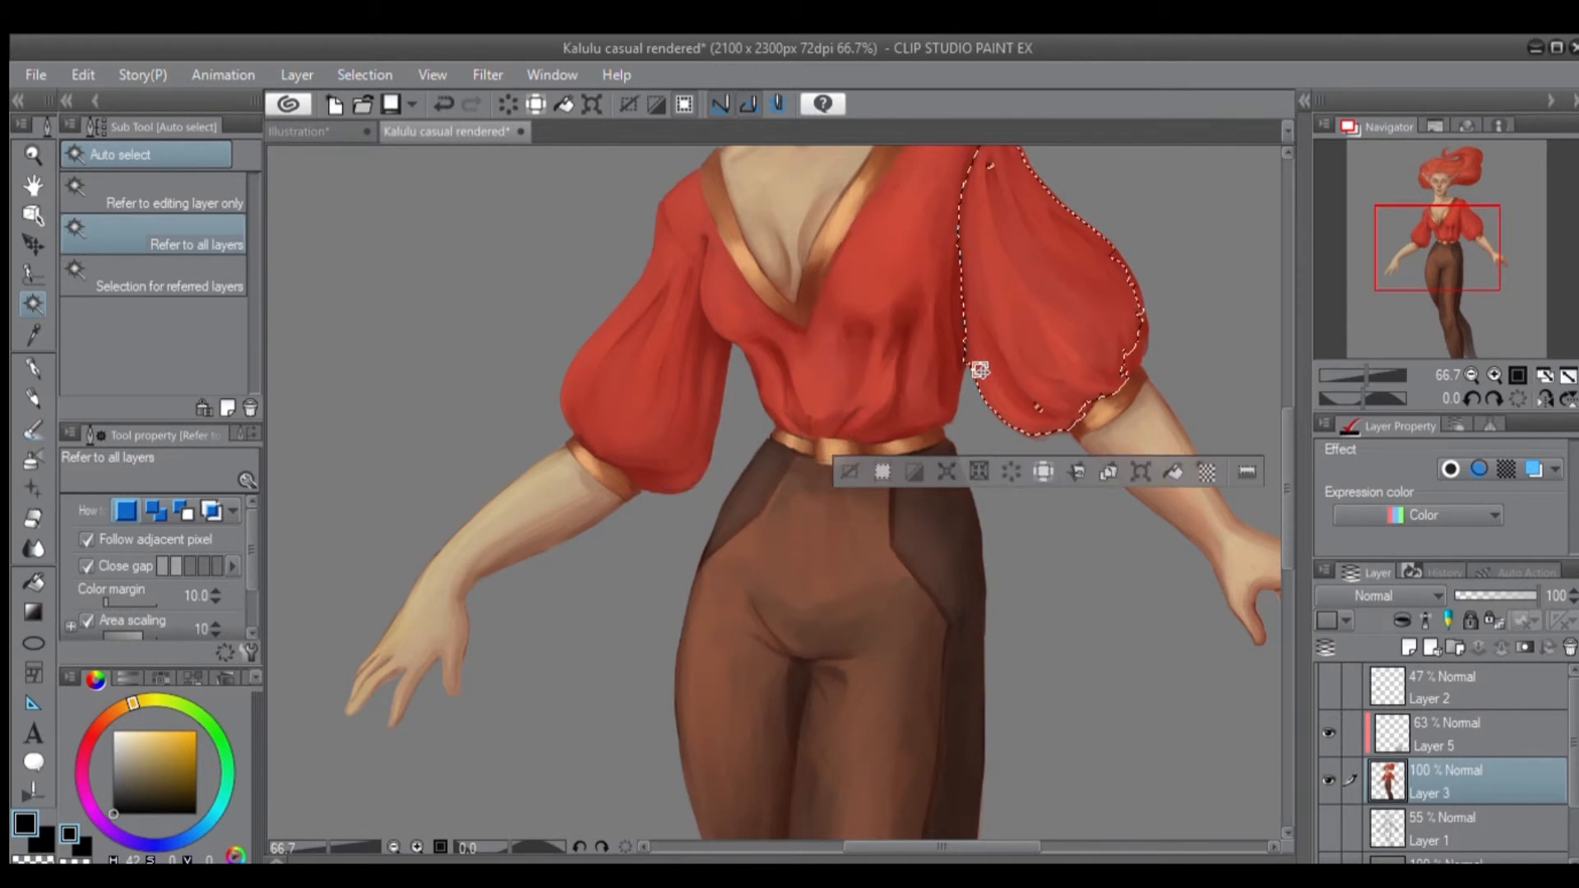
Auto select the light brown and dark shaded areas of the trousers one after another.
scroll(917, 378, "down", 1)
scroll(896, 374, "down", 2)
left_click(790, 474)
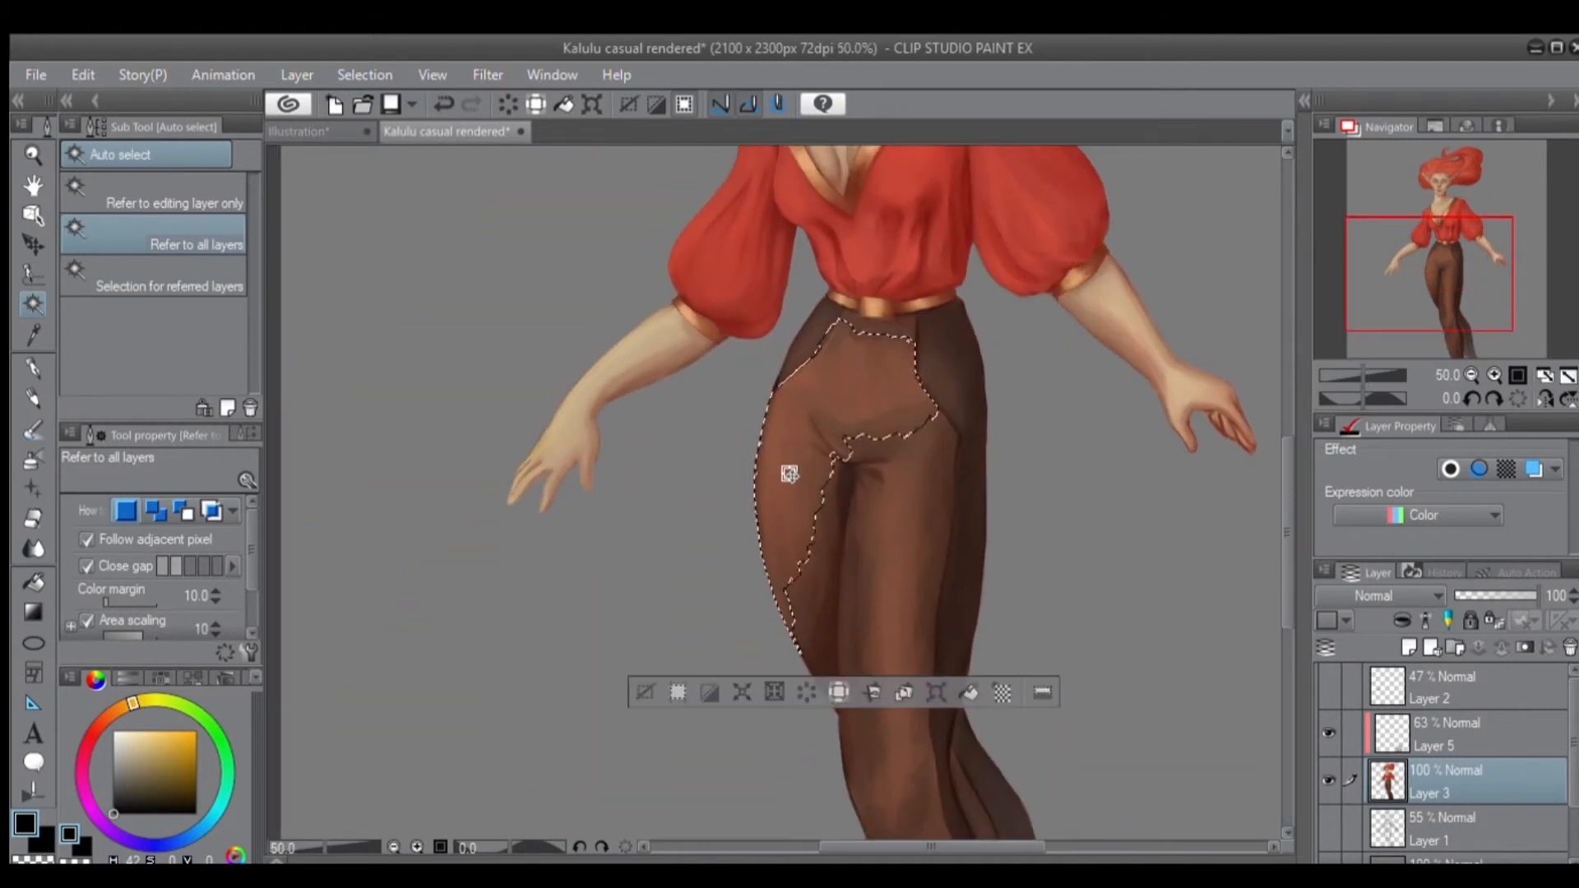
left_click(881, 472)
left_click(813, 402)
left_click(881, 373)
left_click(936, 369)
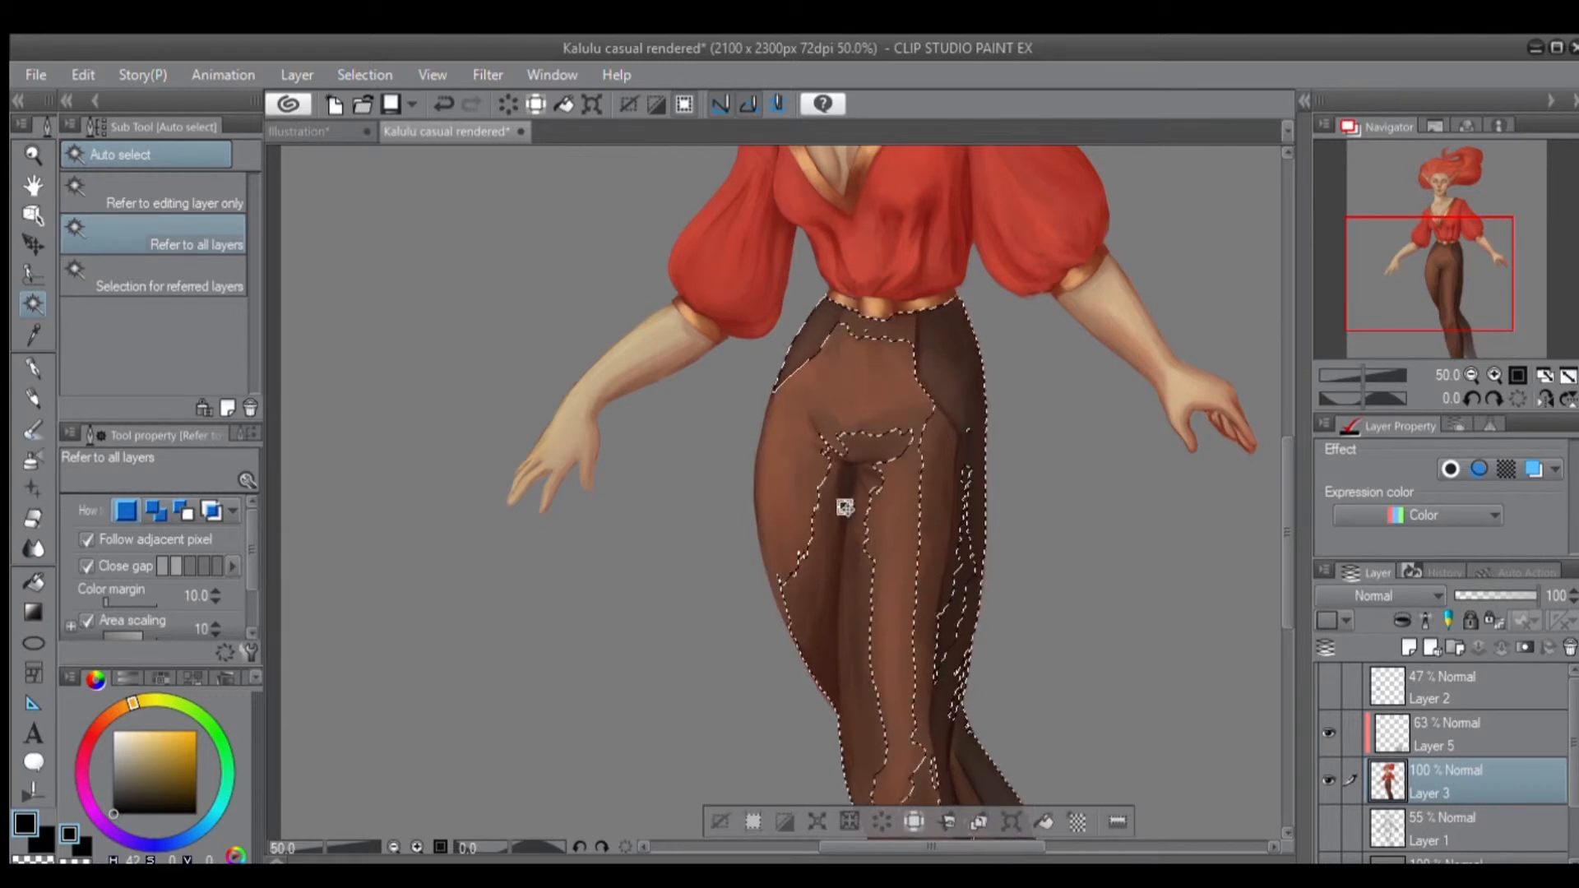
Auto select the forearm and hand below the sleeve, followed by the grey background around the woman.
left_click_drag(844, 507, 839, 374)
scroll(839, 373, "down", 2)
scroll(900, 345, "up", 1)
left_click_drag(919, 333, 880, 500)
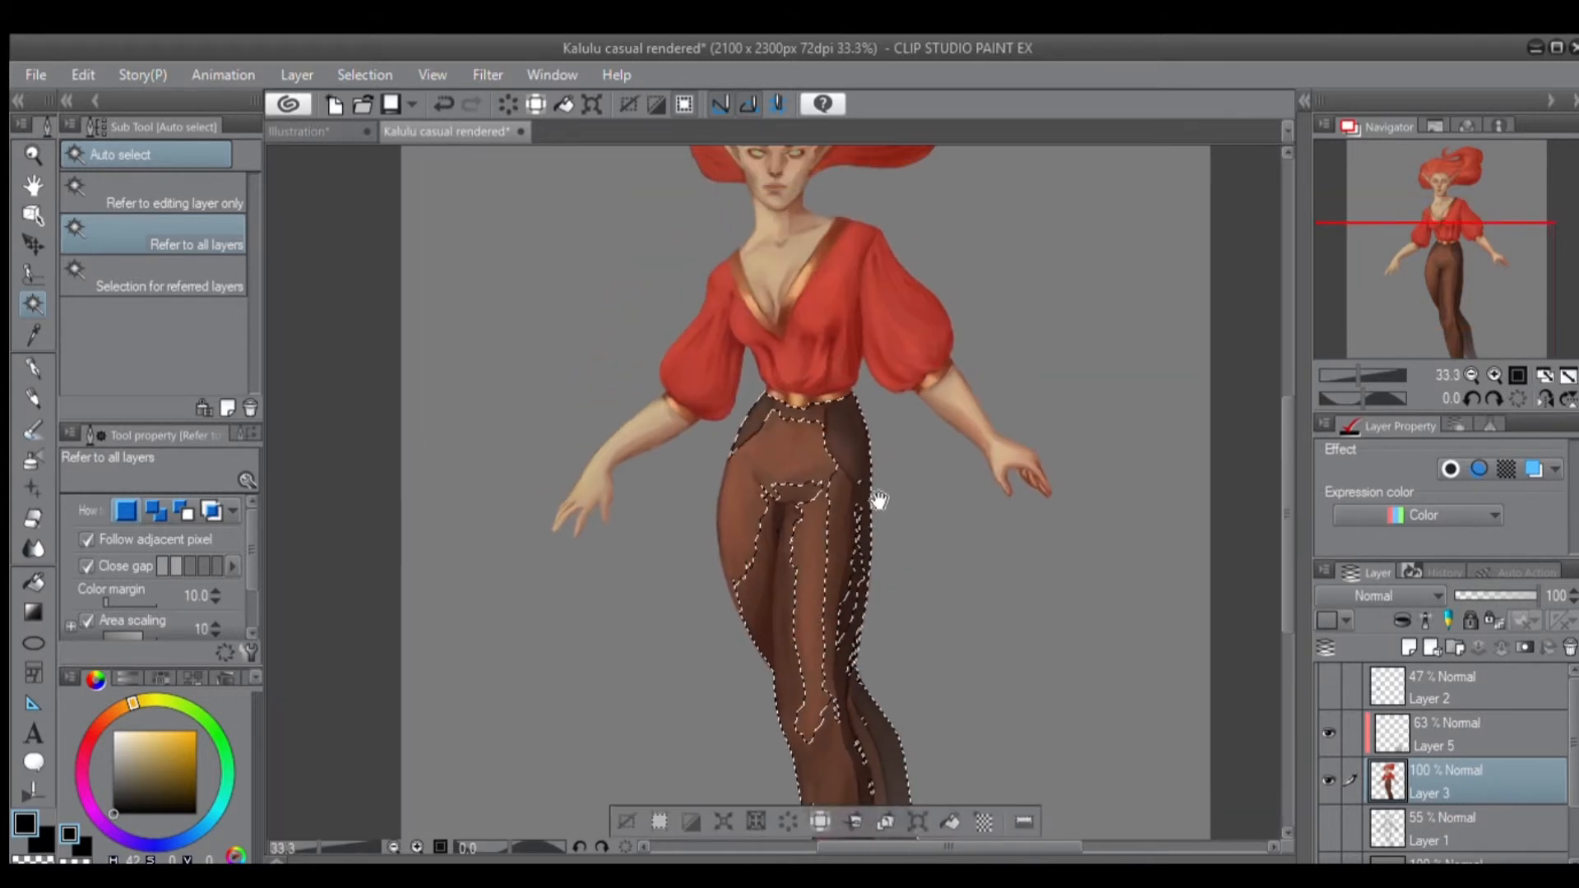
left_click(959, 413)
scroll(952, 427, "up", 1)
scroll(946, 428, "down", 2)
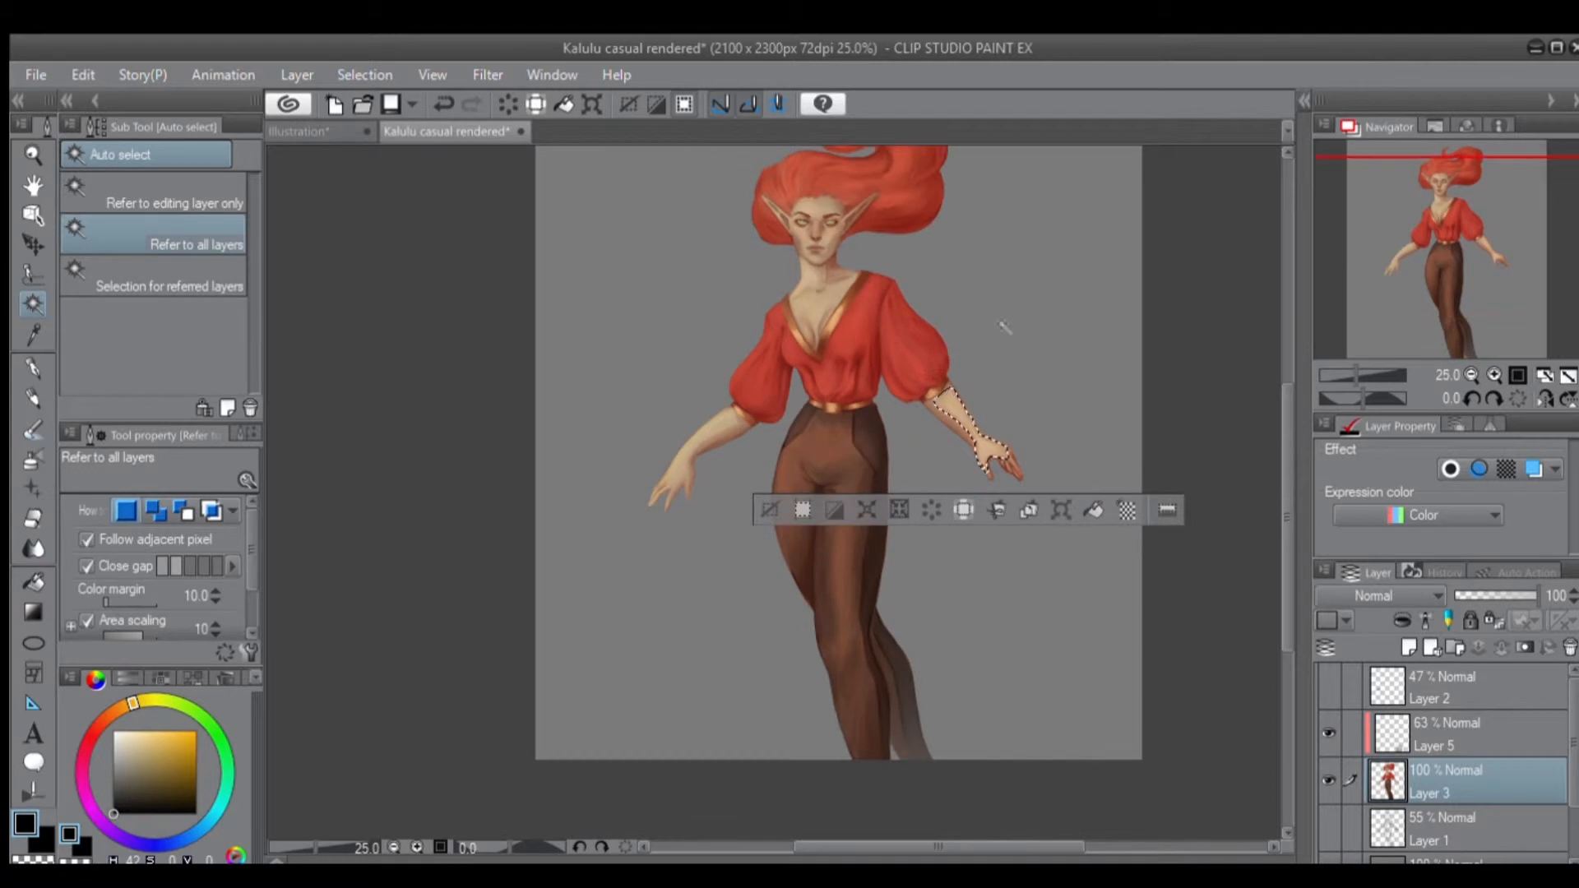
left_click(981, 360)
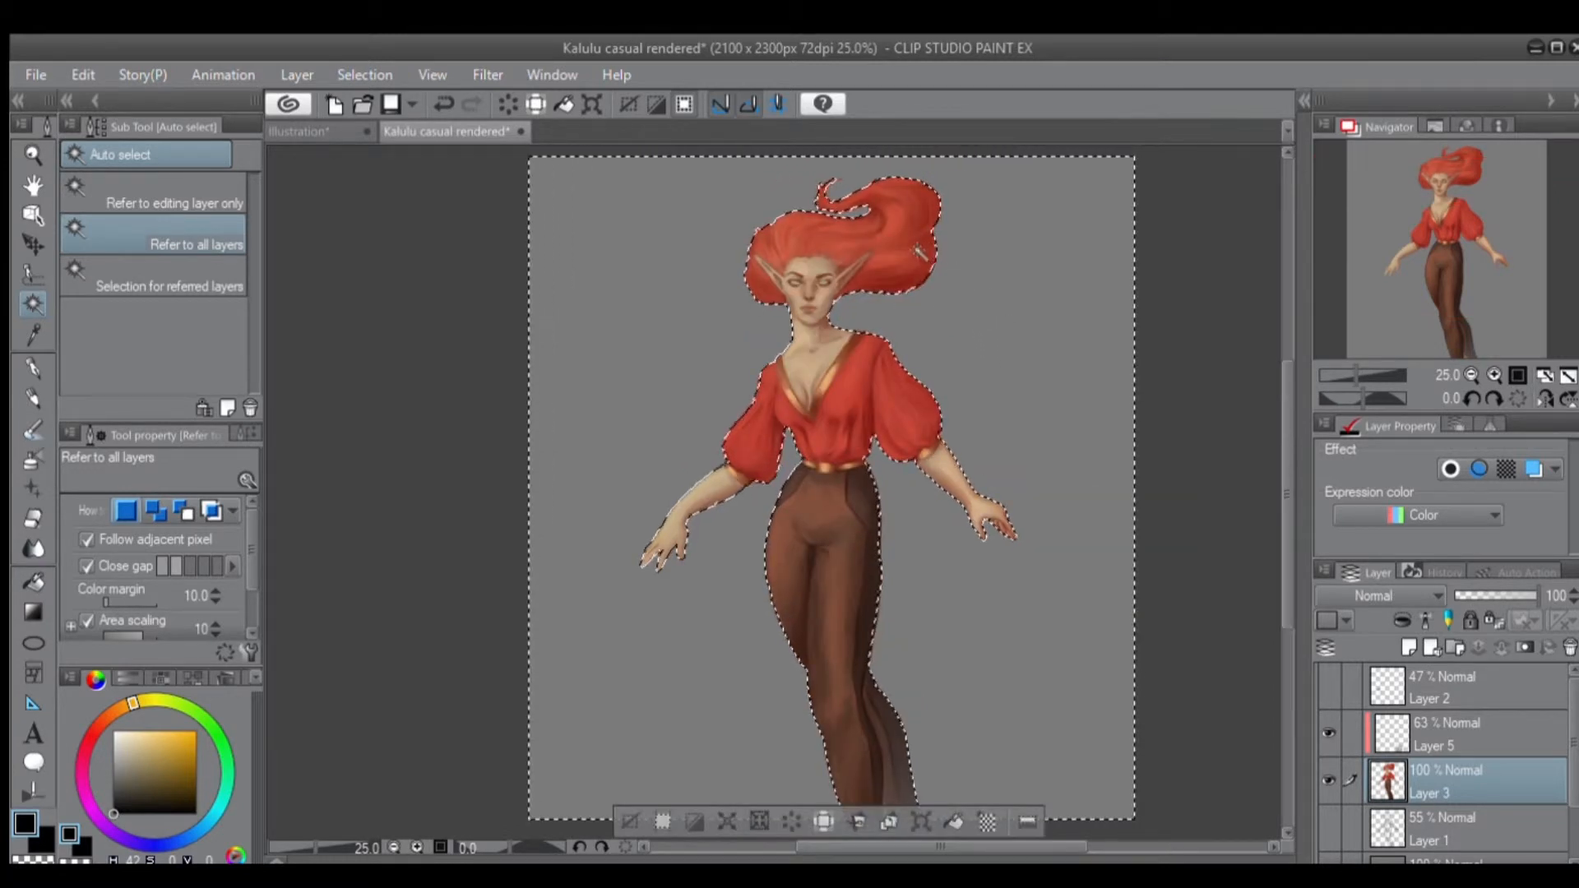
Undo the background and forearm selections, and deselect the trouser areas.
key("ctrl+z")
key("ctrl+z")
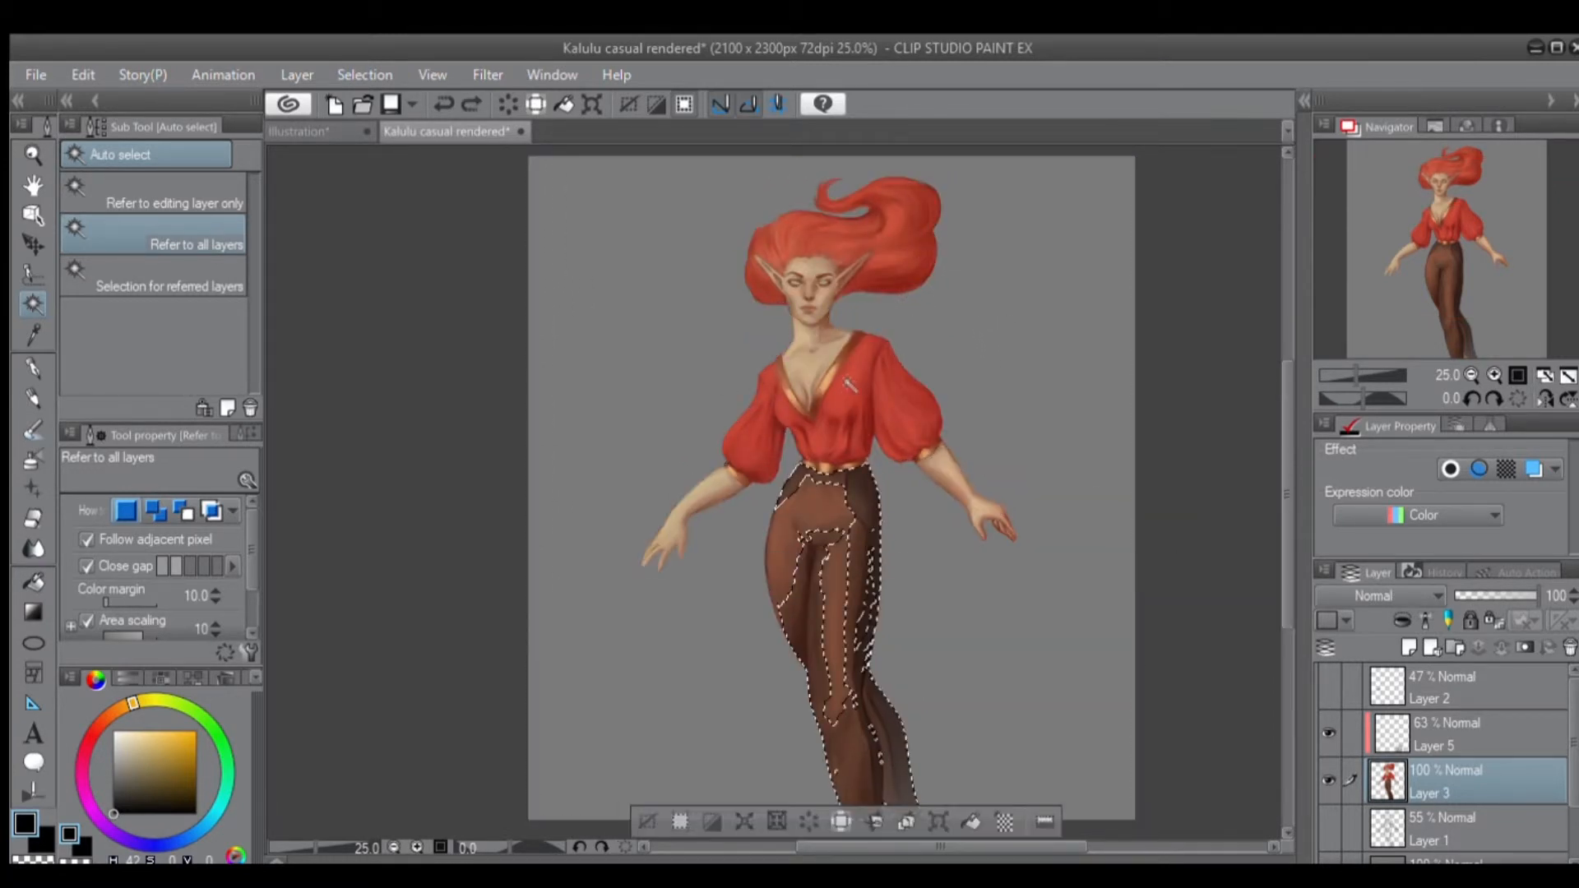
left_click(641, 812)
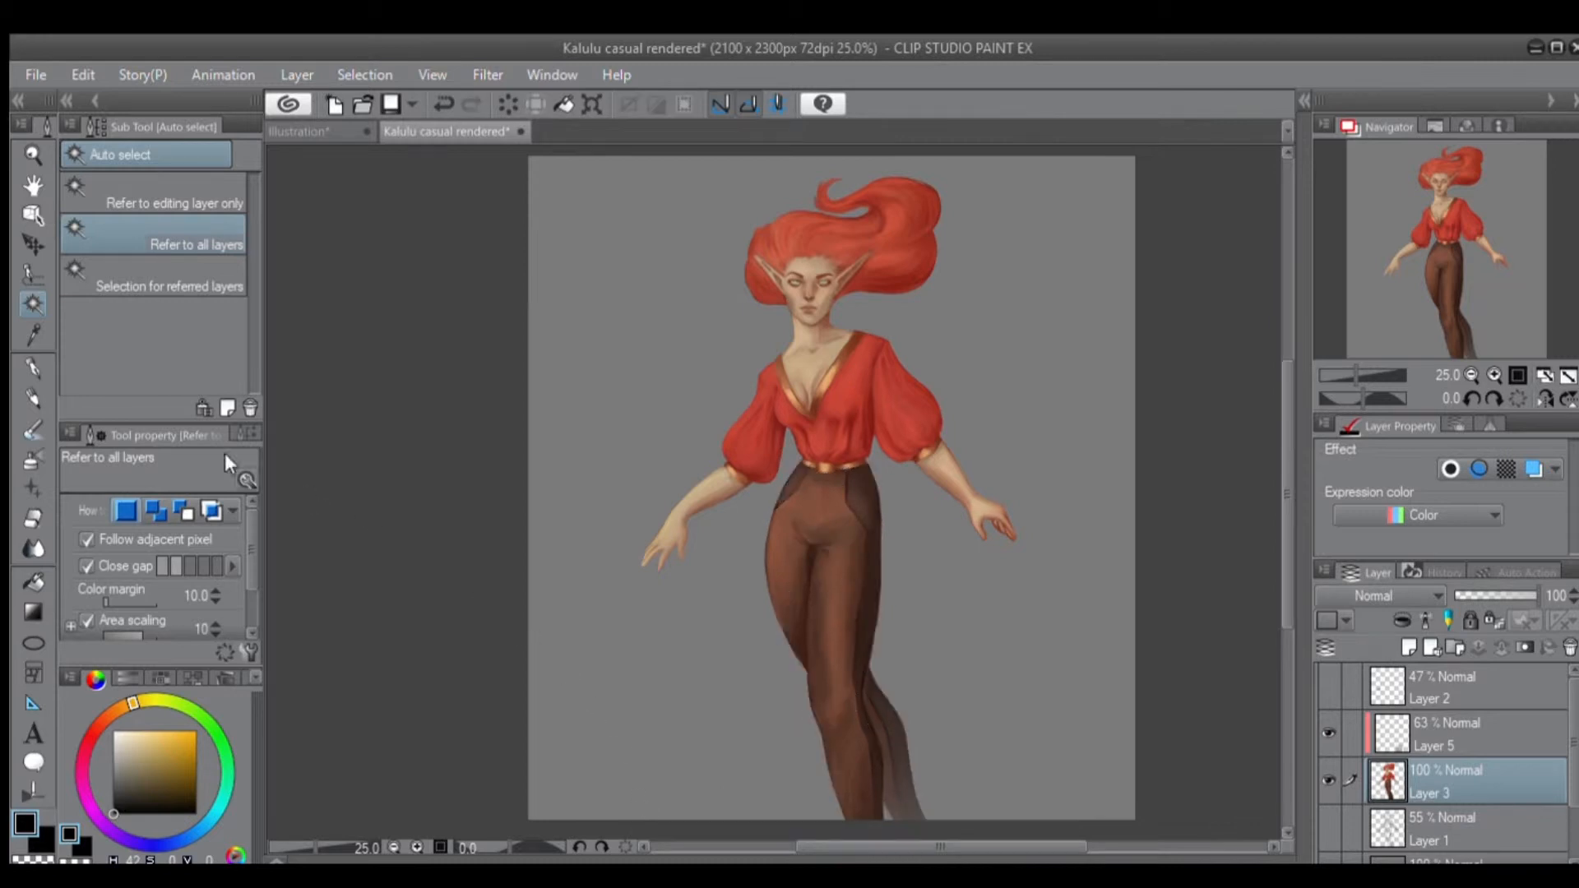
Sample the gold colour of the blouse's collar trim with the Eyedropper's Obtain display color mode.
left_click(30, 333)
left_click_drag(825, 324, 825, 393)
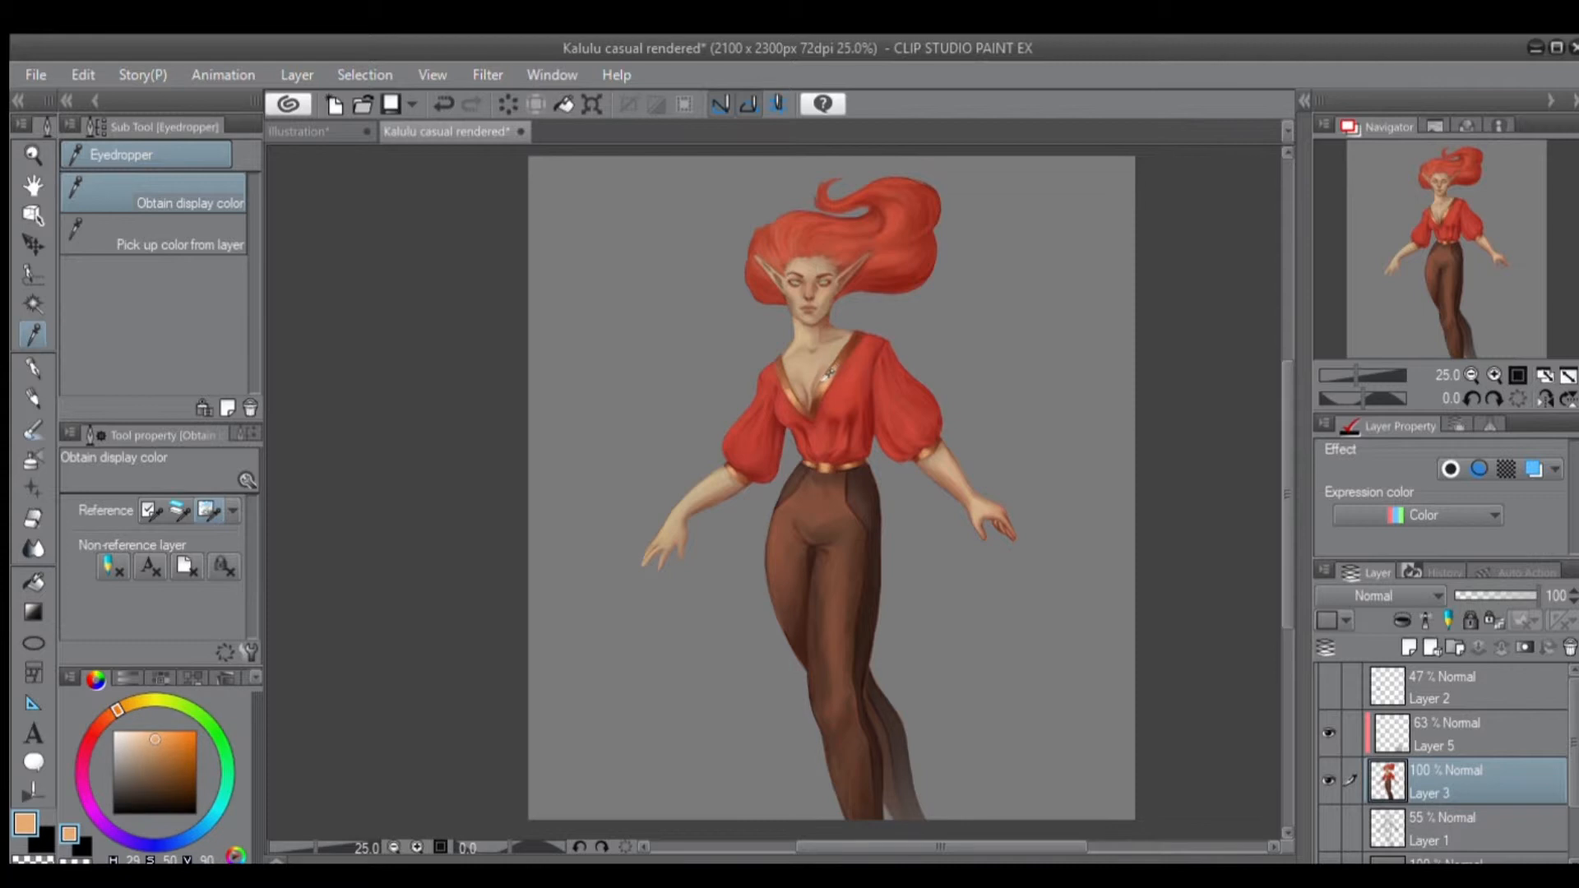
scroll(829, 373, "up", 3)
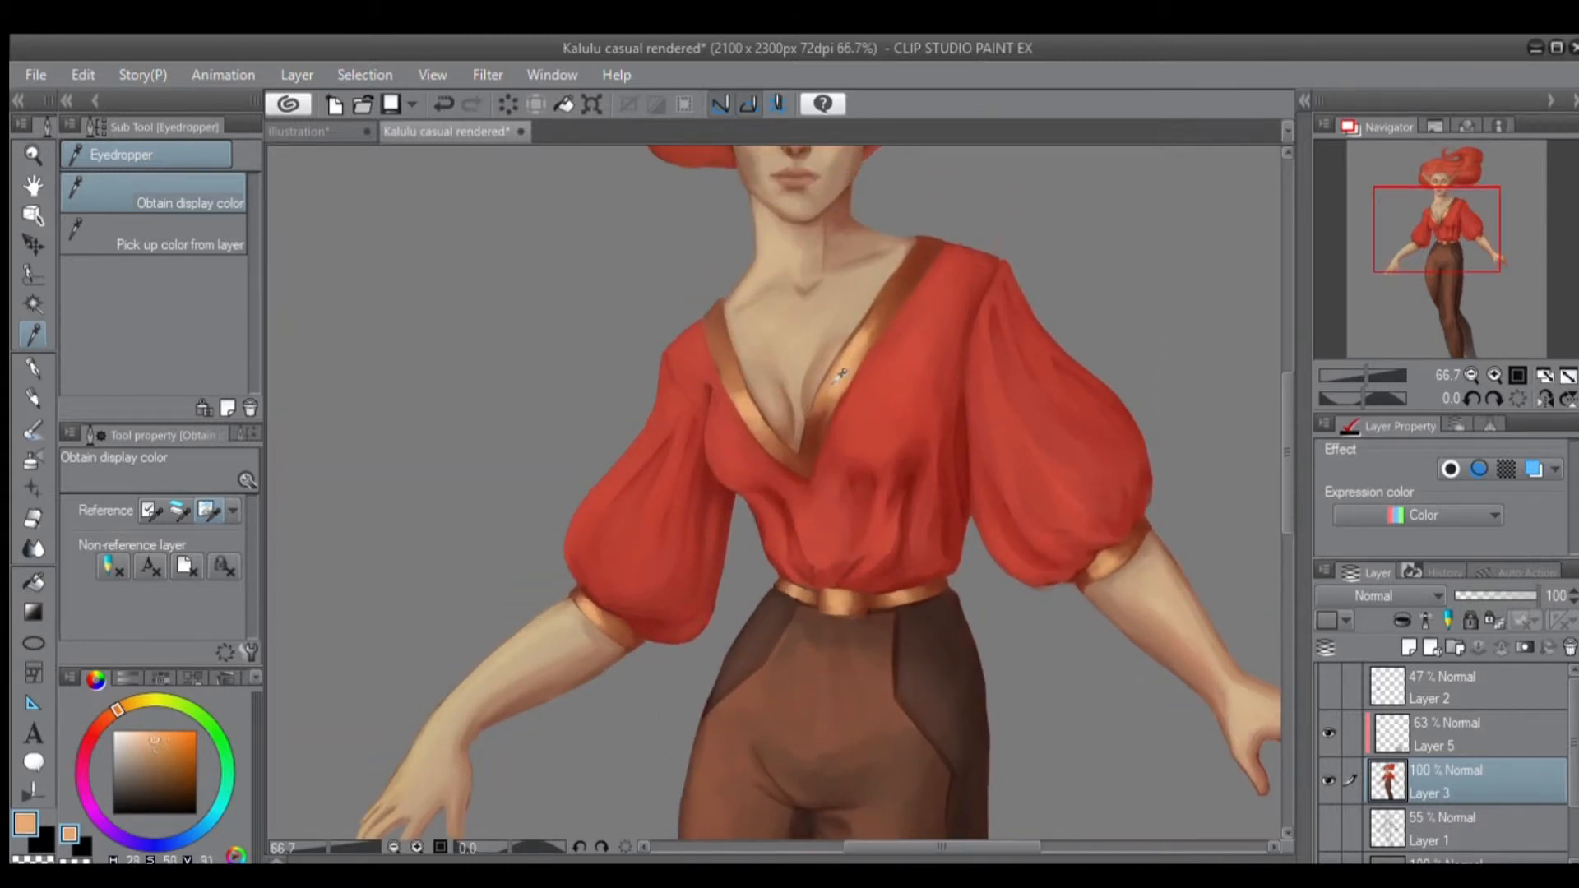
left_click(833, 382)
scroll(777, 486, "down", 2)
left_click_drag(778, 500, 739, 398)
scroll(725, 378, "up", 2)
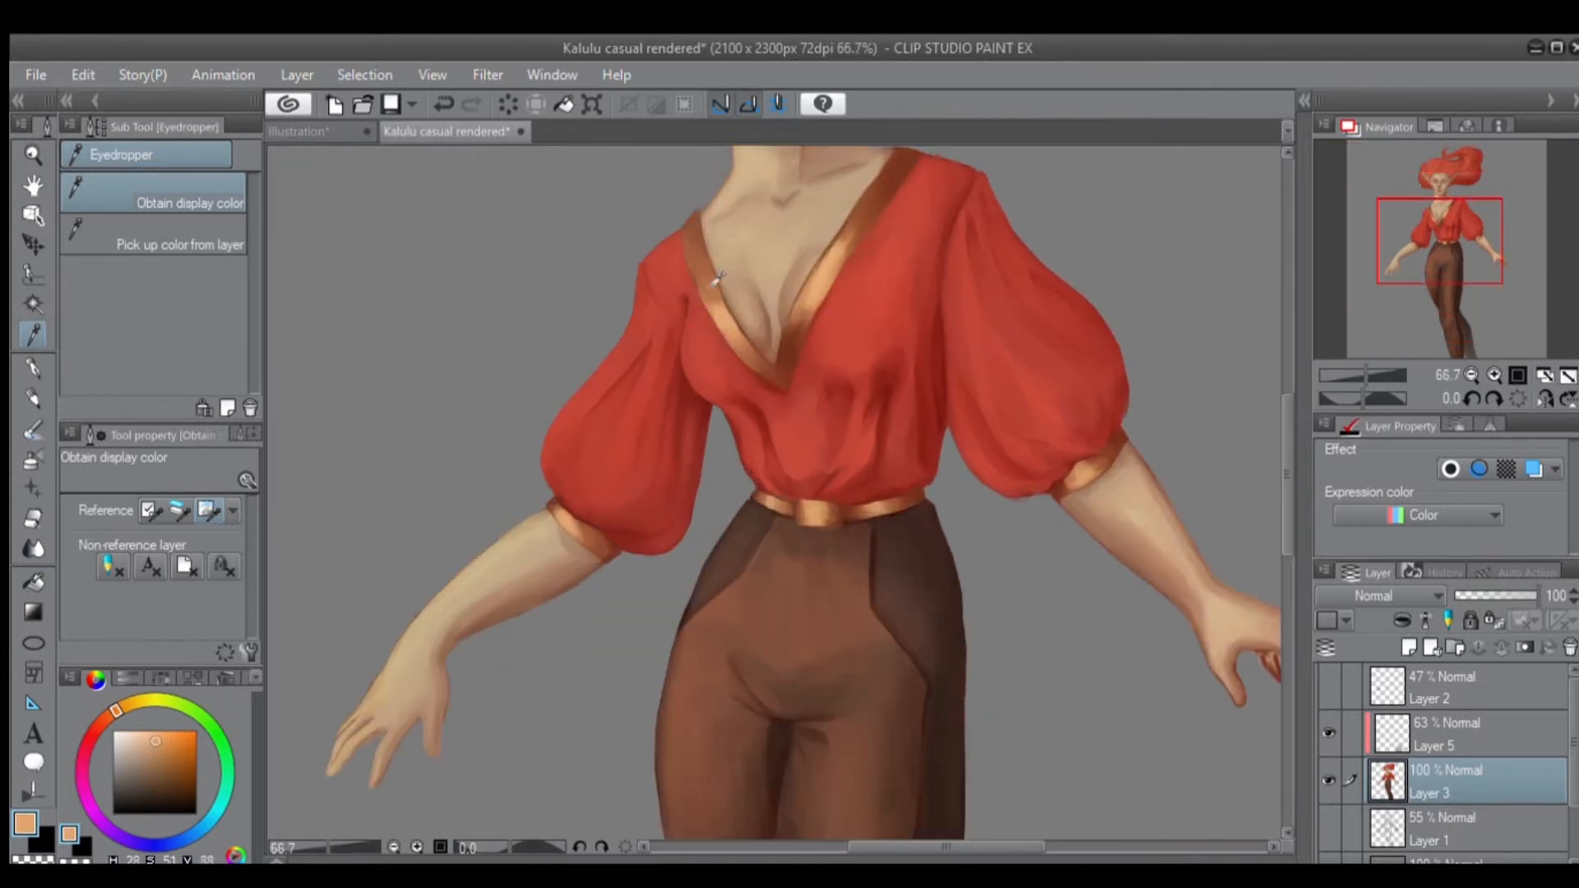
scroll(716, 288, "up", 2)
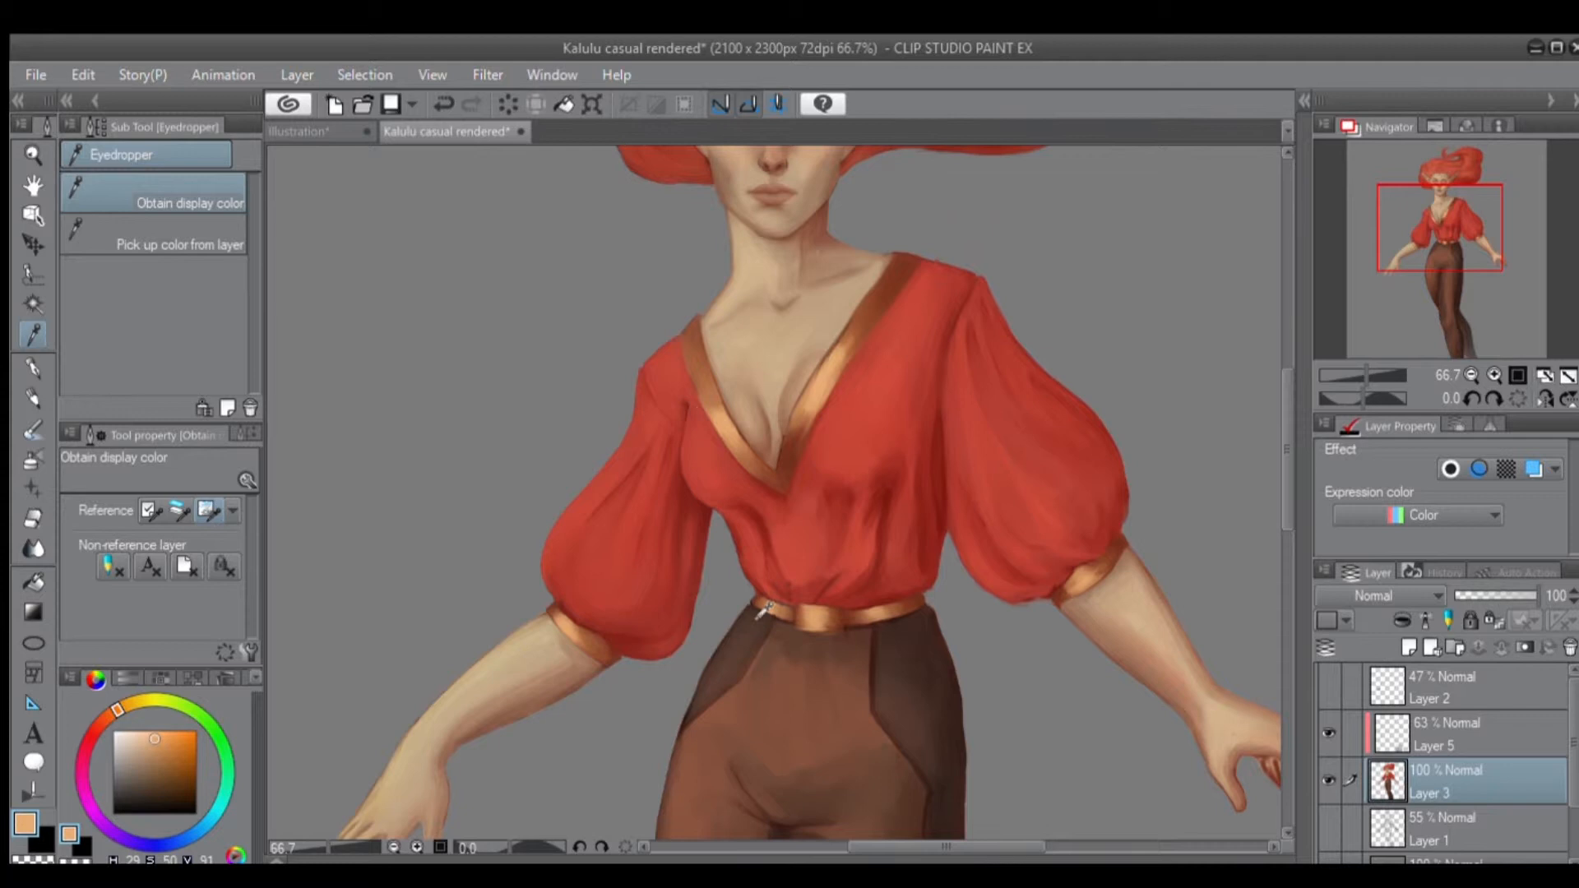
scroll(840, 638, "down", 3)
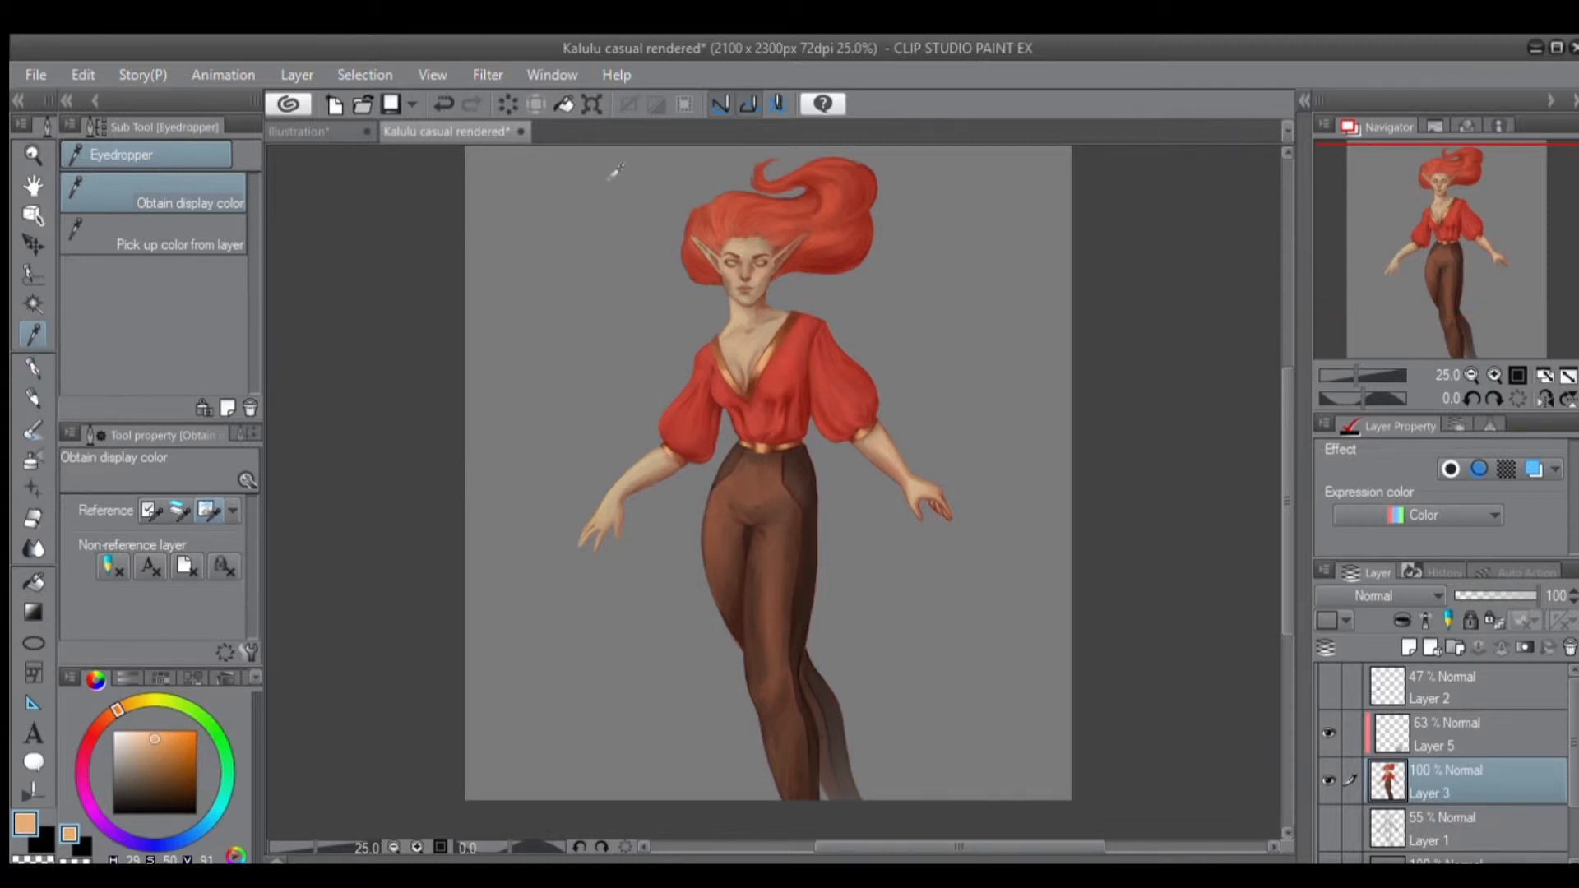
Sample colours from the grey background, the chest skin, the blouse and the hair, ending on the background grey.
left_click(667, 342)
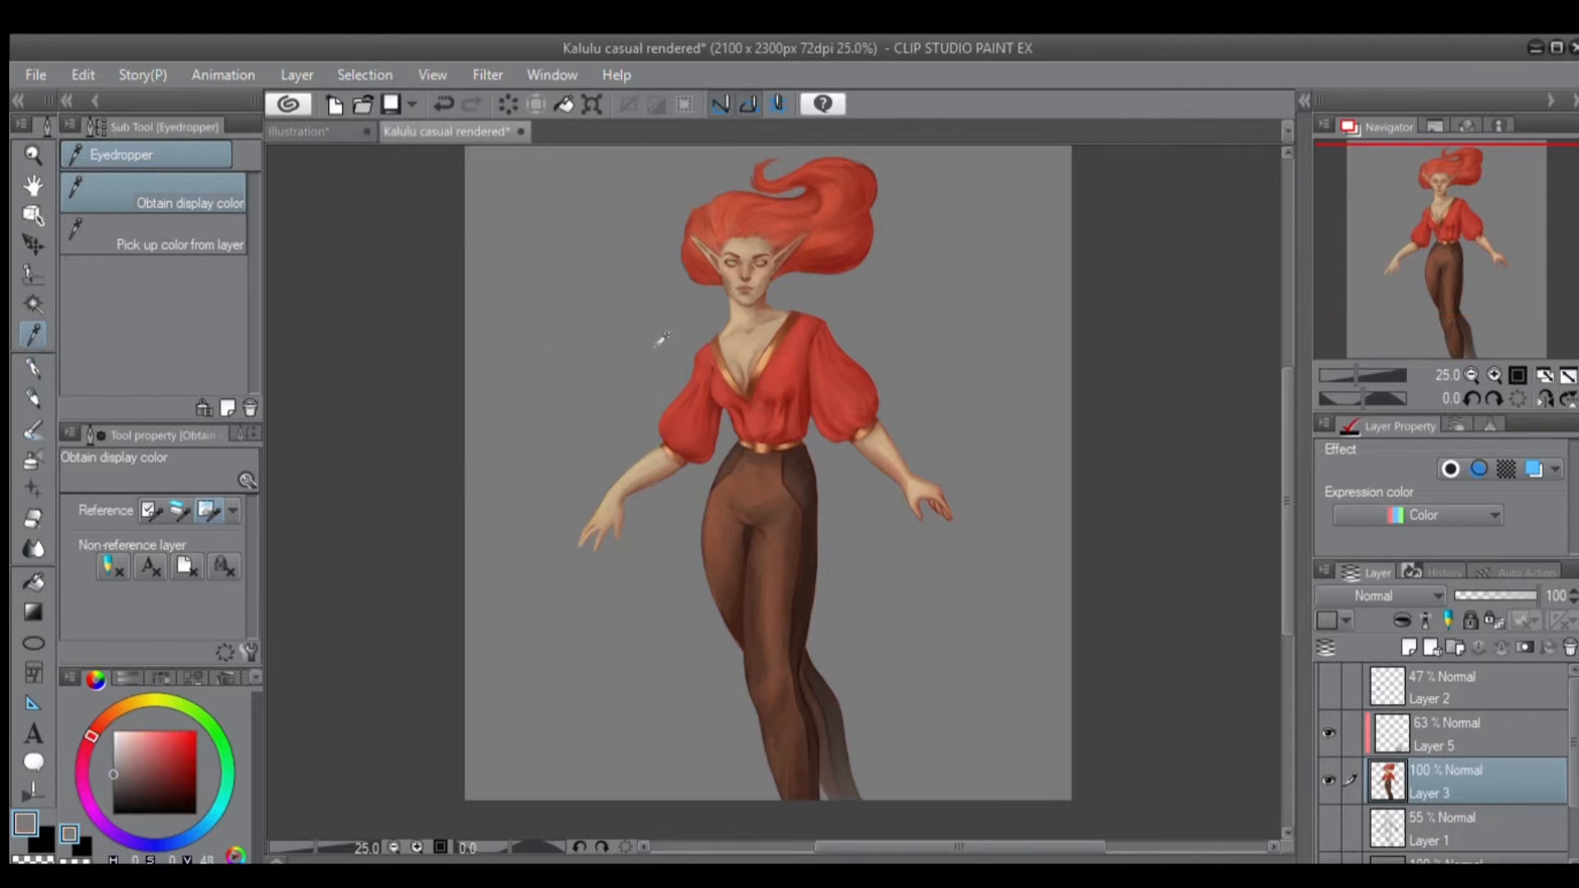
left_click(732, 348)
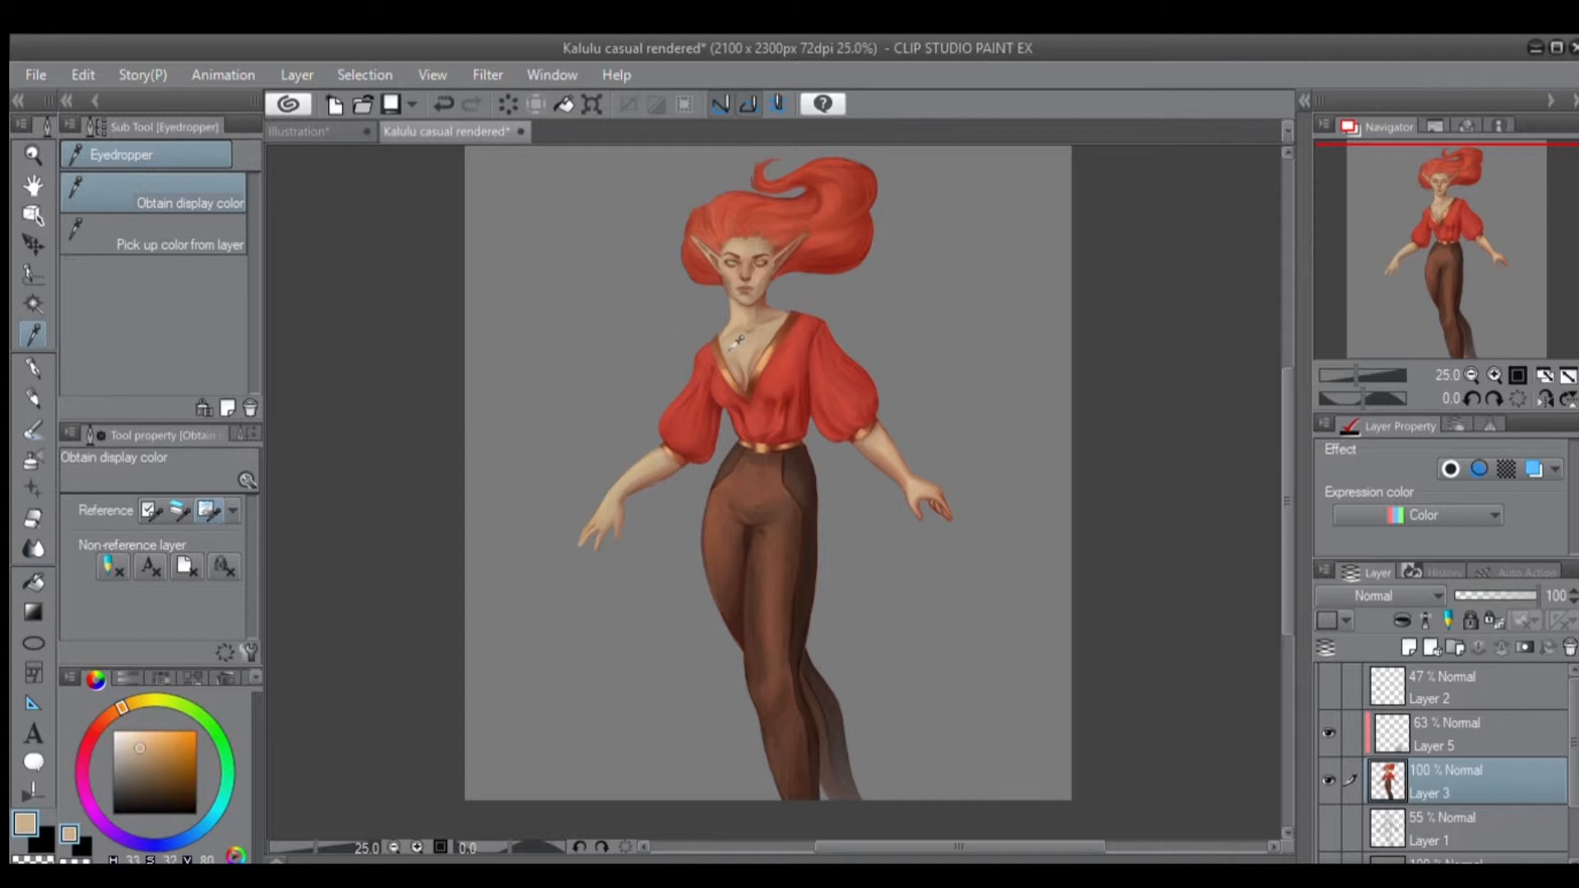
left_click_drag(754, 399, 681, 320)
left_click_drag(846, 259, 806, 277)
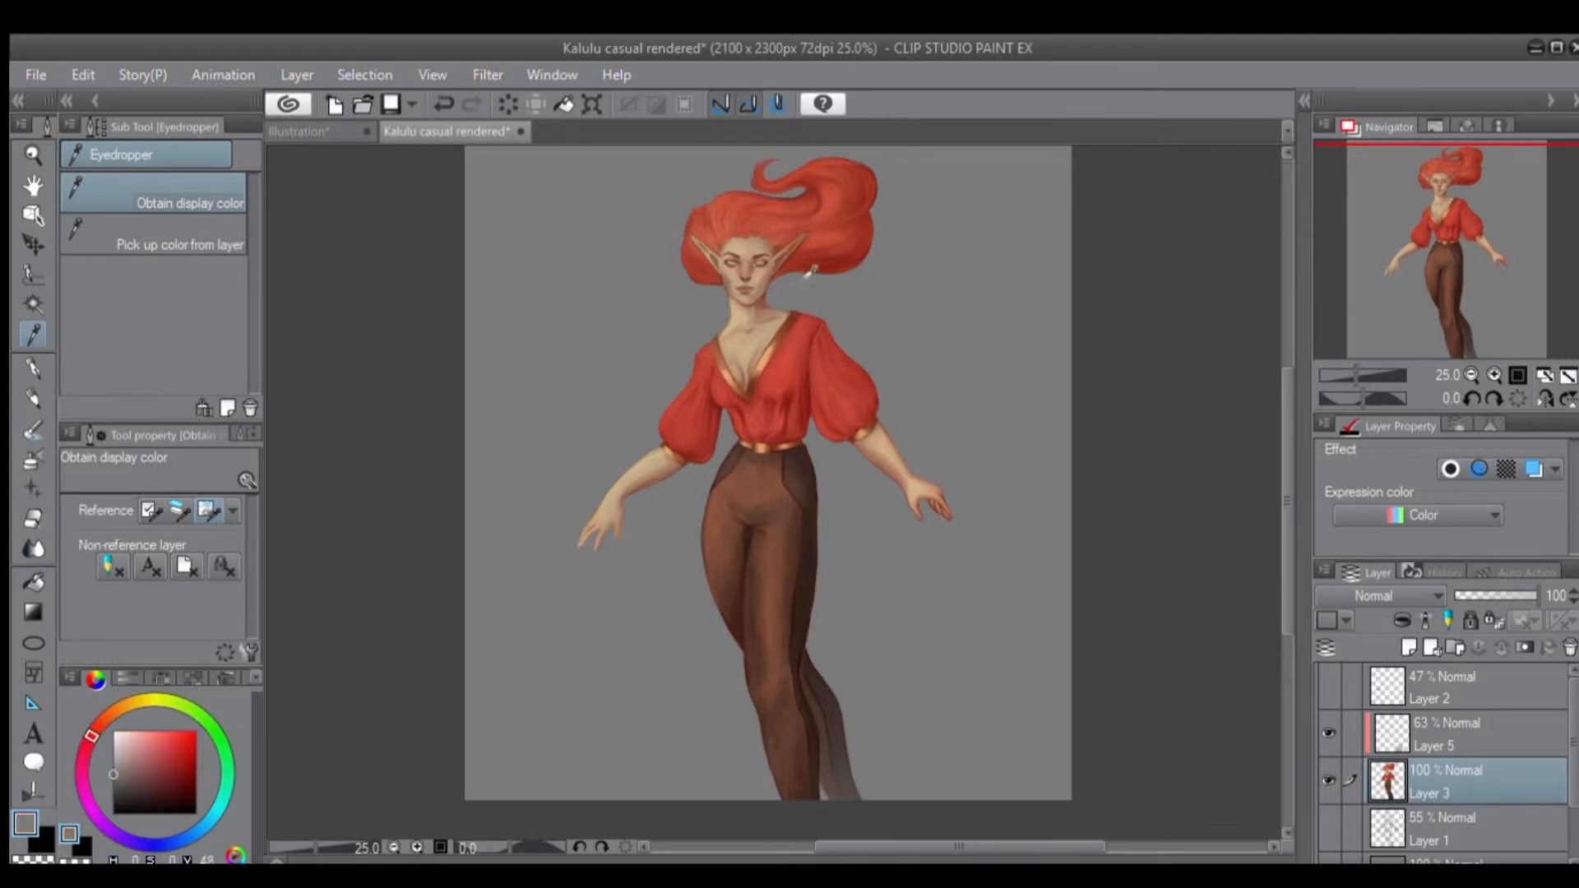
Select the G-pen and add two new layers above Layer 2.
left_click(33, 367)
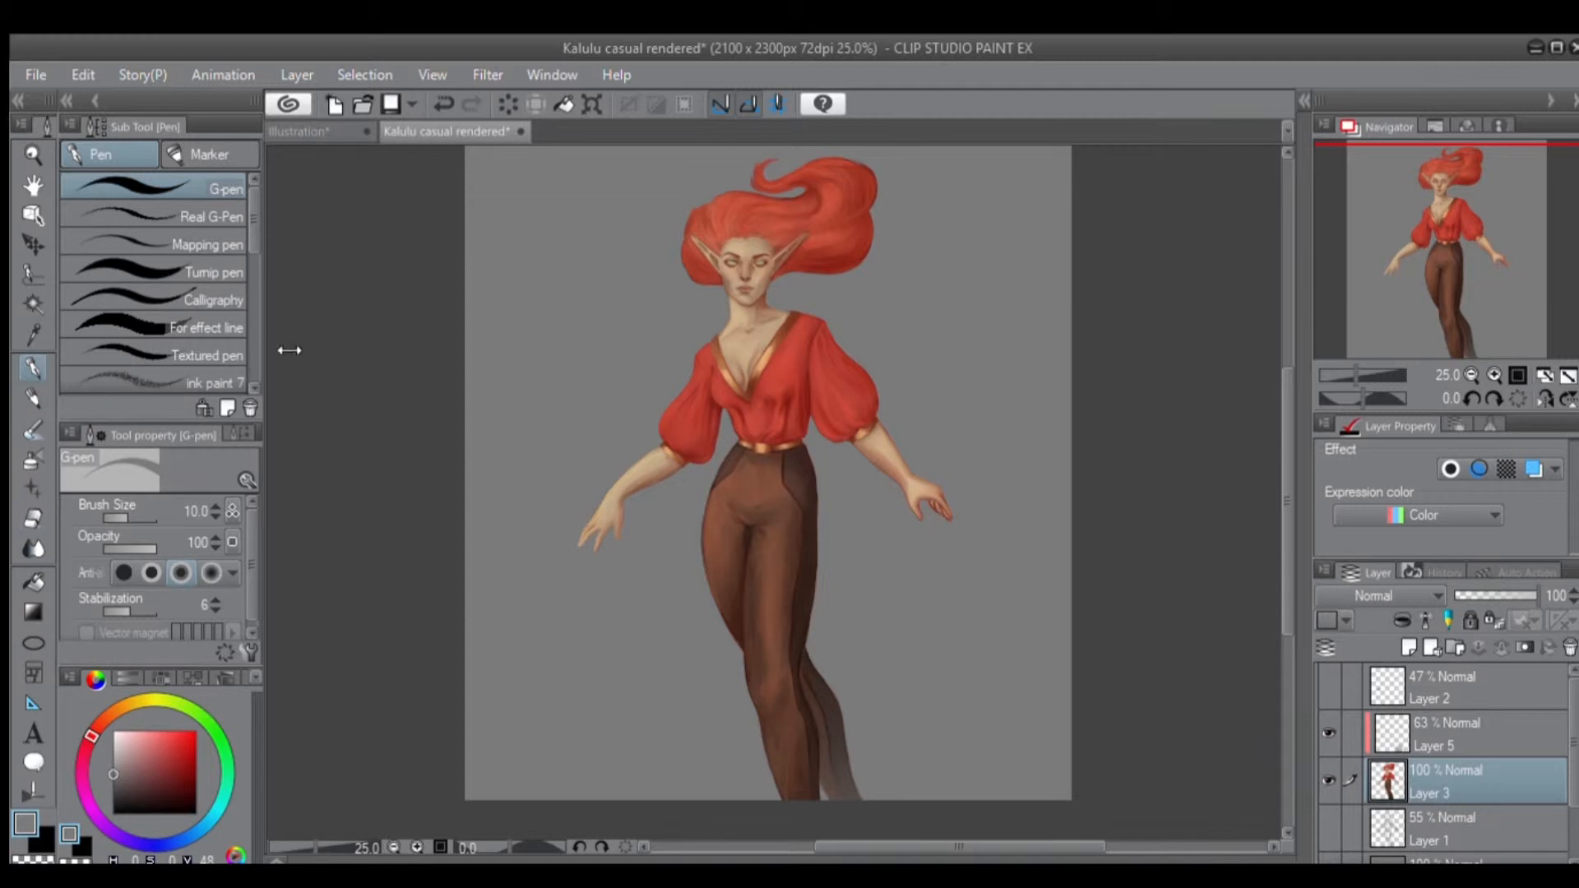
left_click(1419, 683)
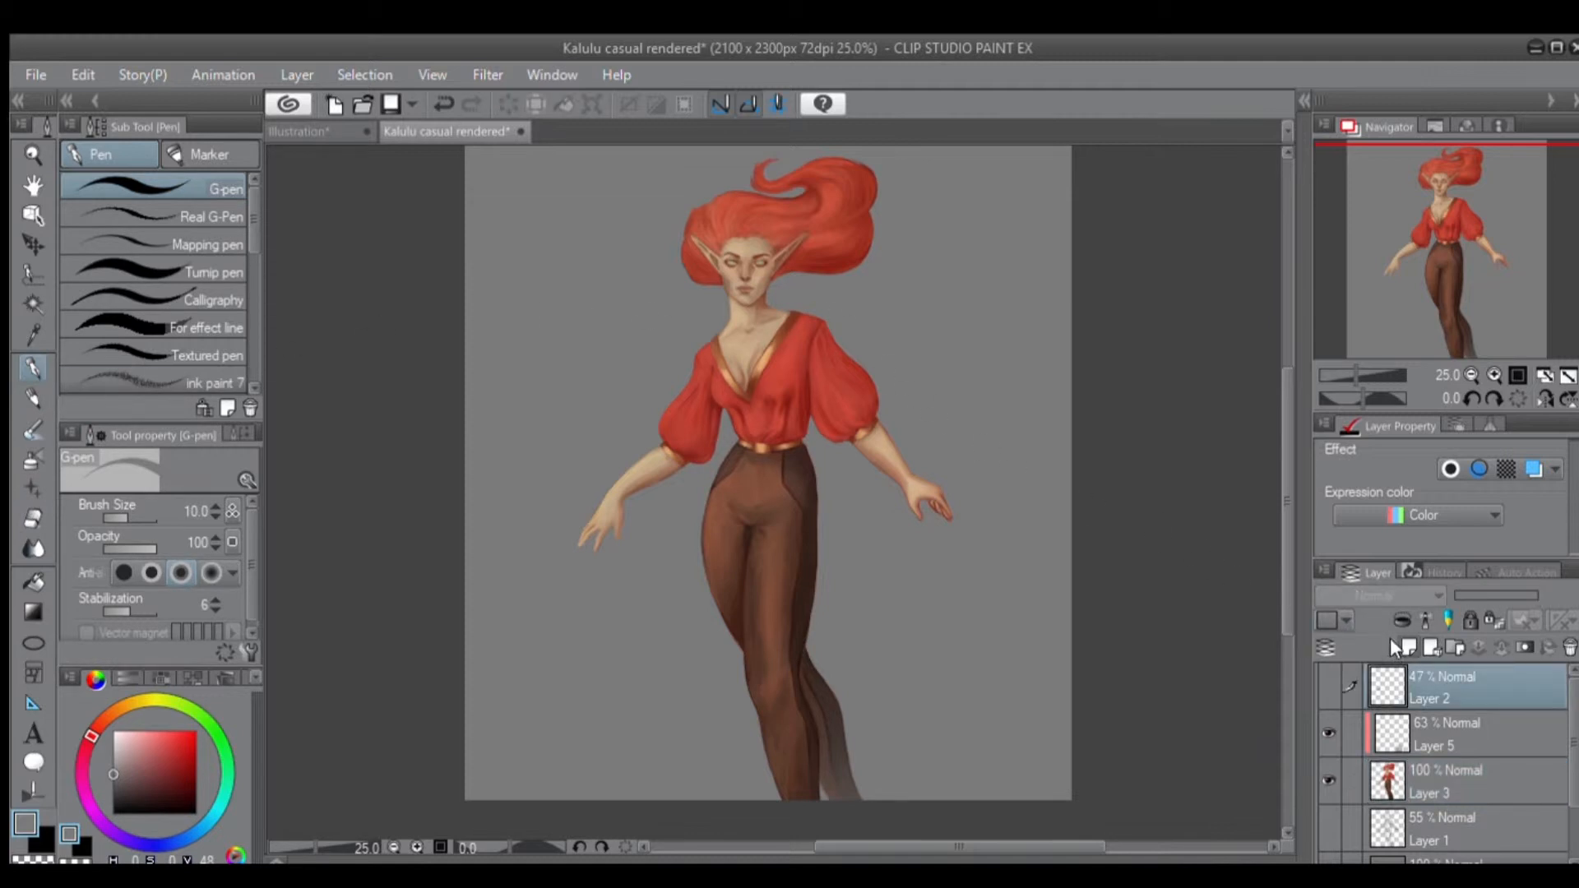
left_click(1409, 647)
left_click(1409, 647)
key("ctrl+z")
Sample the gold collar trim, intensify it to a fully saturated orange, and test it with G-pen strokes over the blouse.
scroll(739, 400, "up", 2)
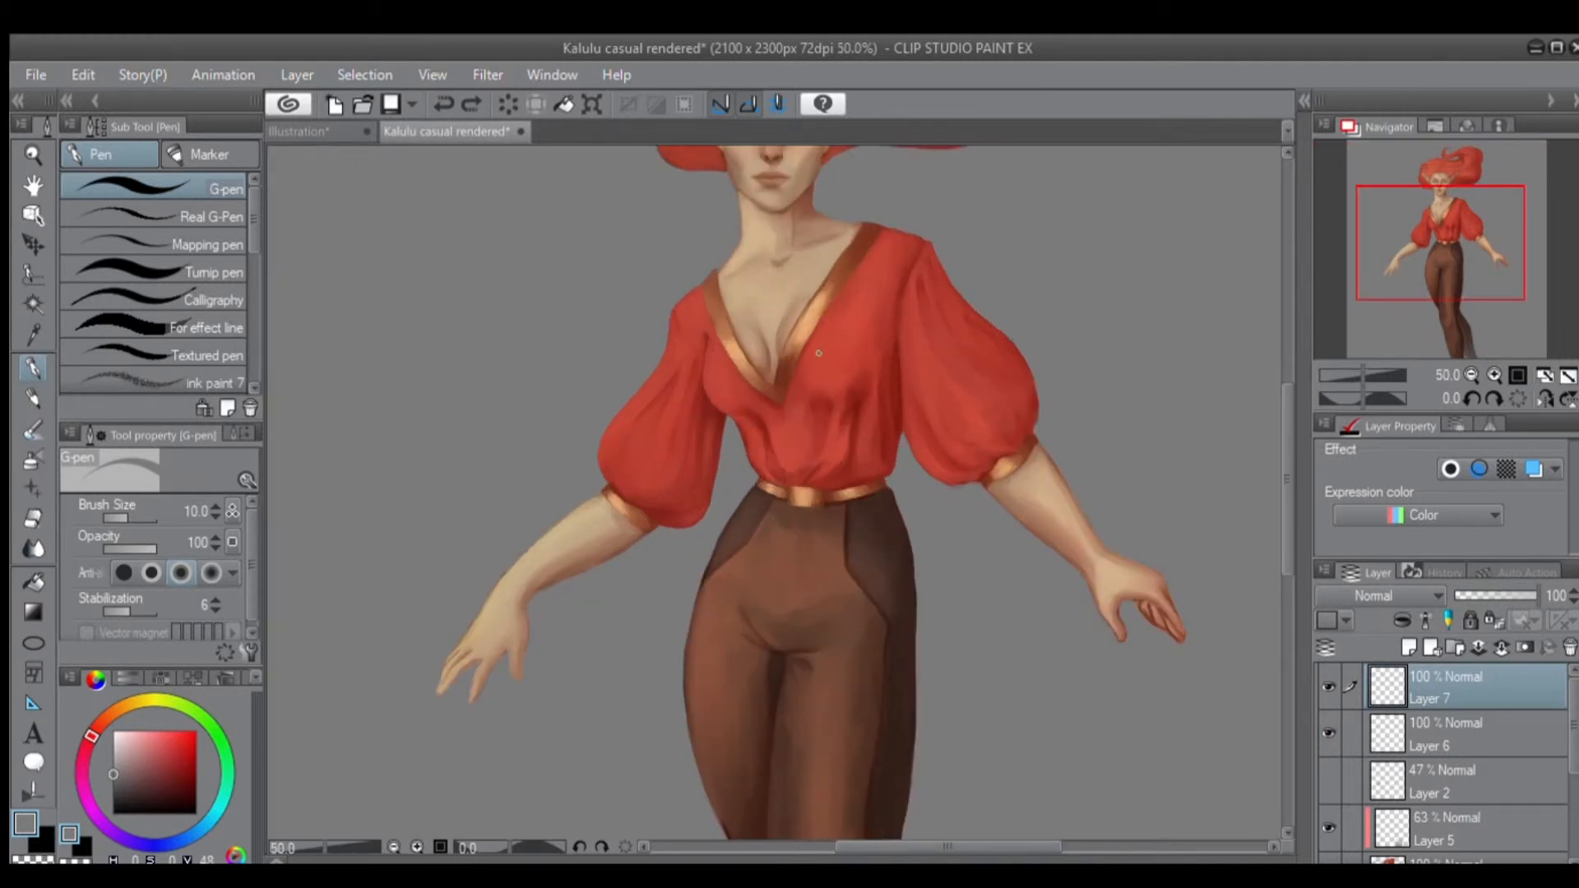
left_click(759, 326, "alt")
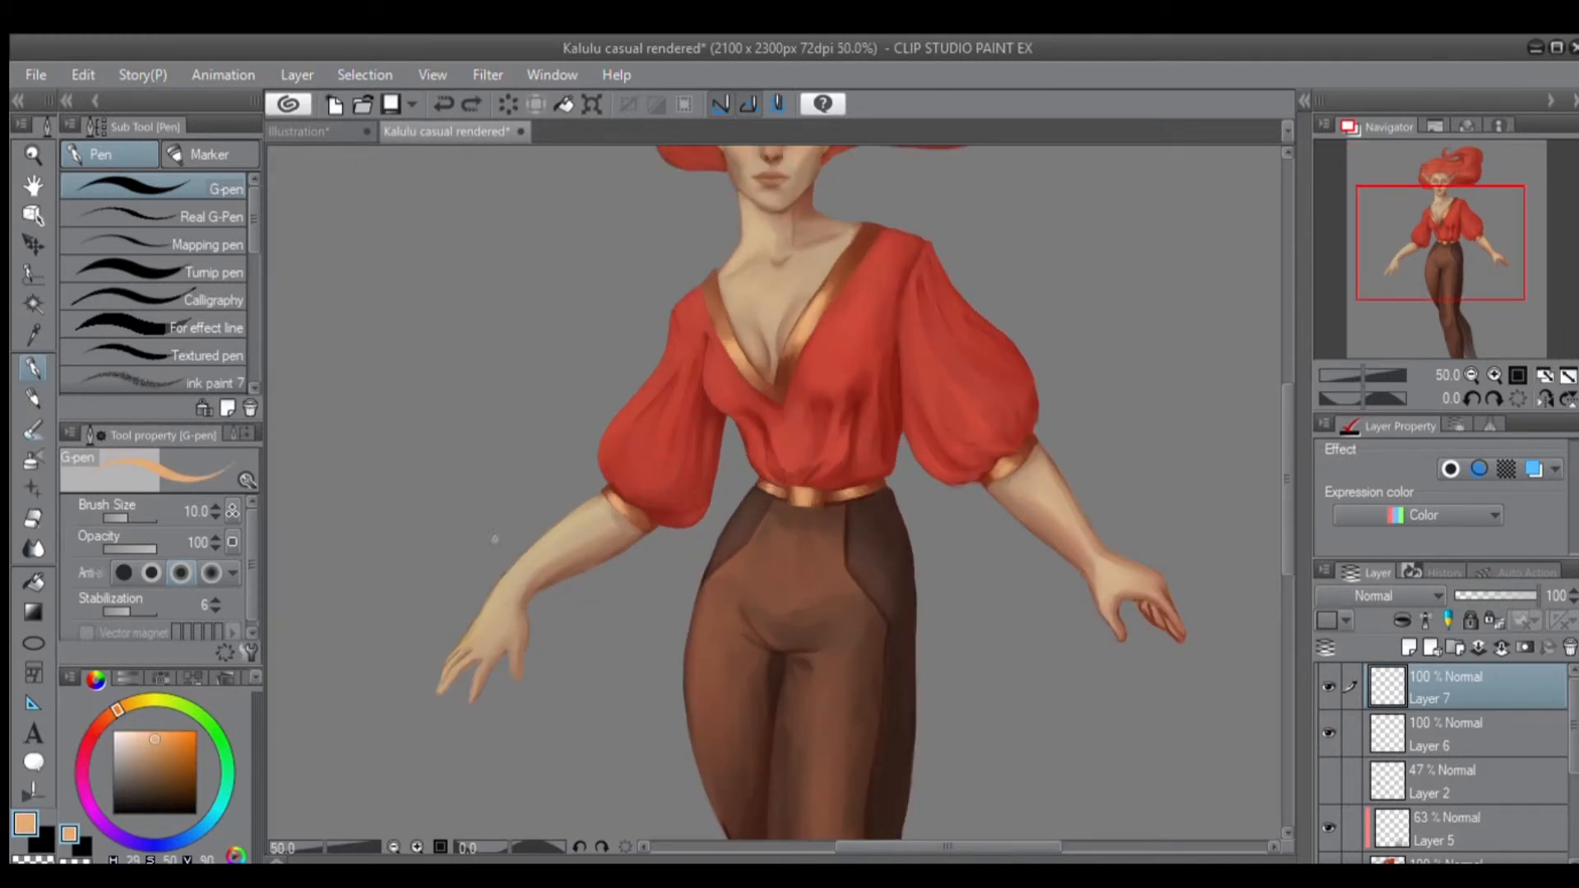
mouse_move(176, 769)
left_mouse_down()
mouse_move(193, 792)
mouse_move(211, 731)
left_mouse_up()
left_click_drag(810, 346, 877, 333)
key("ctrl+z")
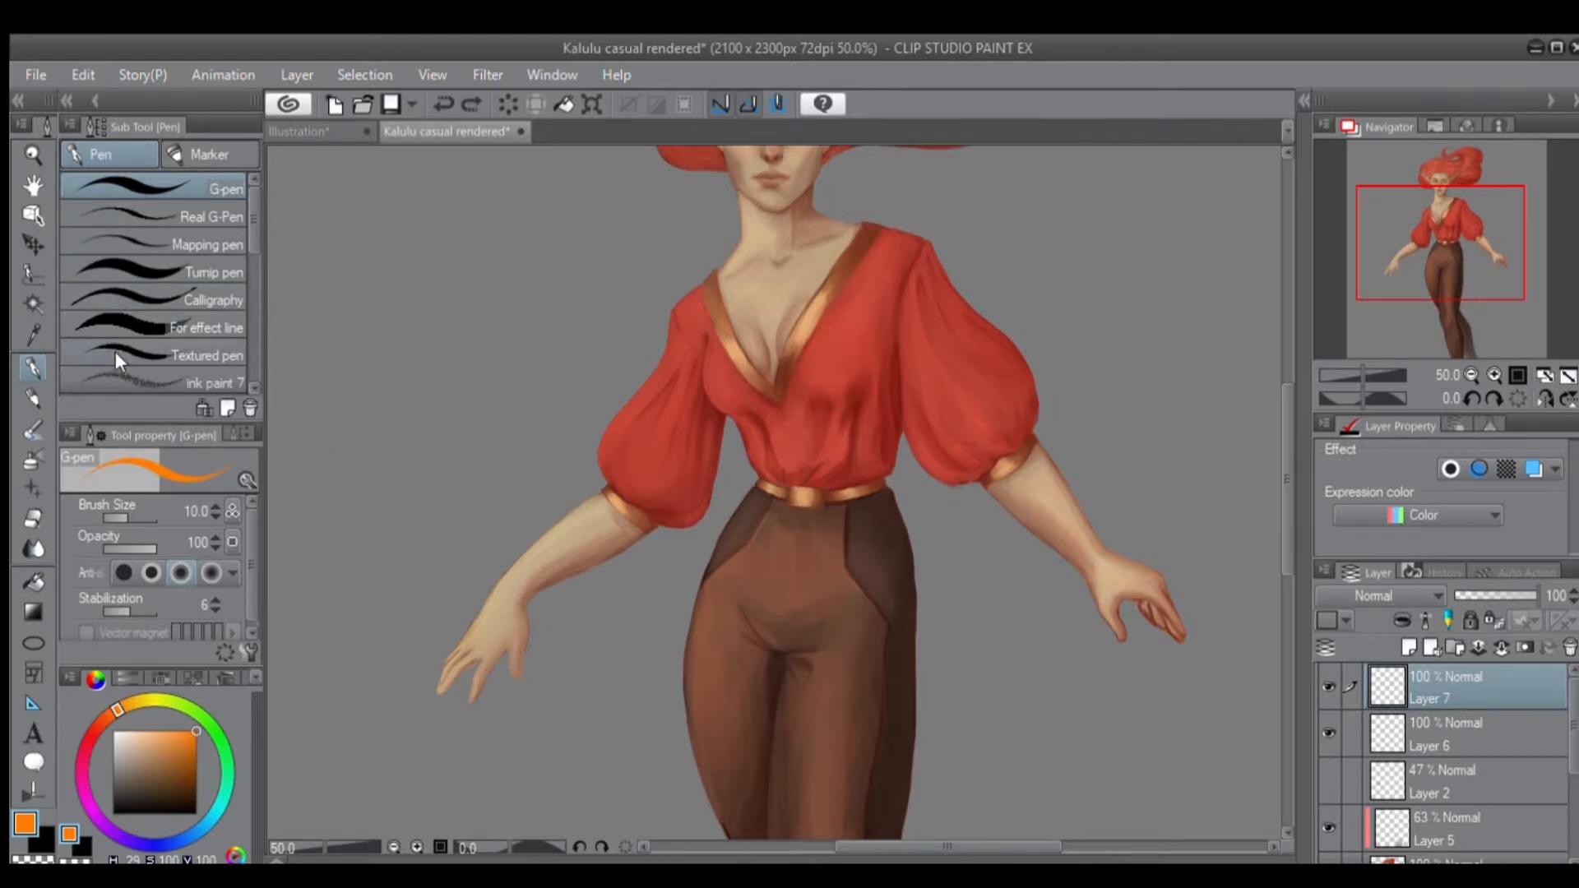
mouse_move(750, 273)
left_mouse_down()
mouse_move(785, 320)
mouse_move(764, 335)
left_mouse_up()
key("ctrl+z")
Try the ink stroke 2 pen with several orange strokes across the blouse and background, undoing each one.
mouse_move(242, 232)
left_mouse_down()
mouse_move(245, 361)
mouse_move(237, 190)
left_mouse_up()
left_click_drag(242, 229, 242, 284)
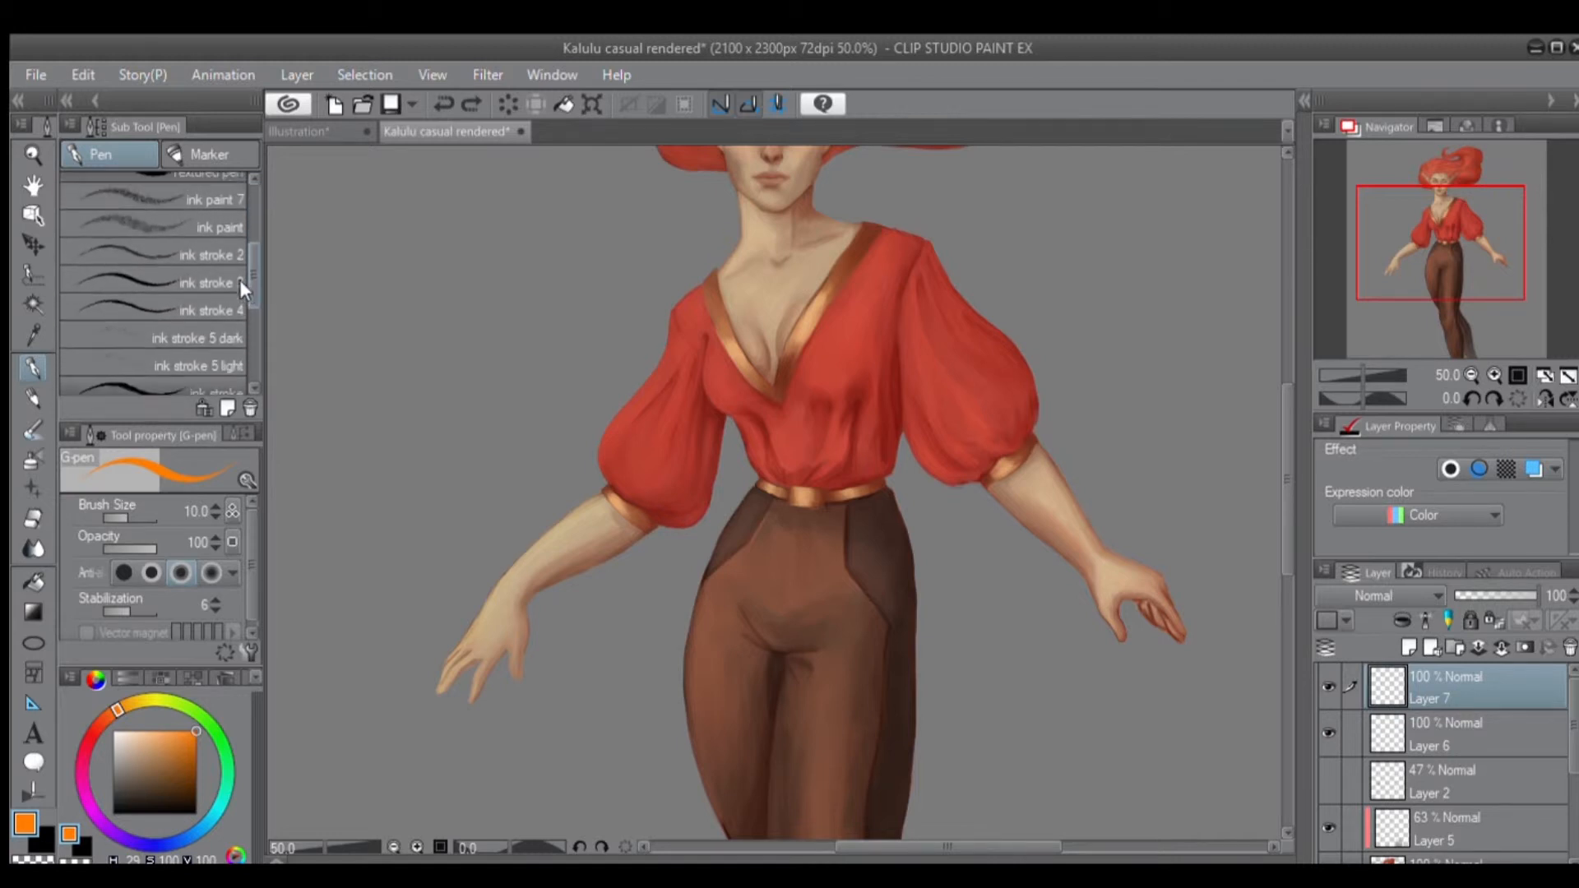
left_click(203, 249)
mouse_move(849, 298)
left_mouse_down()
mouse_move(904, 341)
mouse_move(1057, 264)
mouse_move(881, 511)
left_mouse_up()
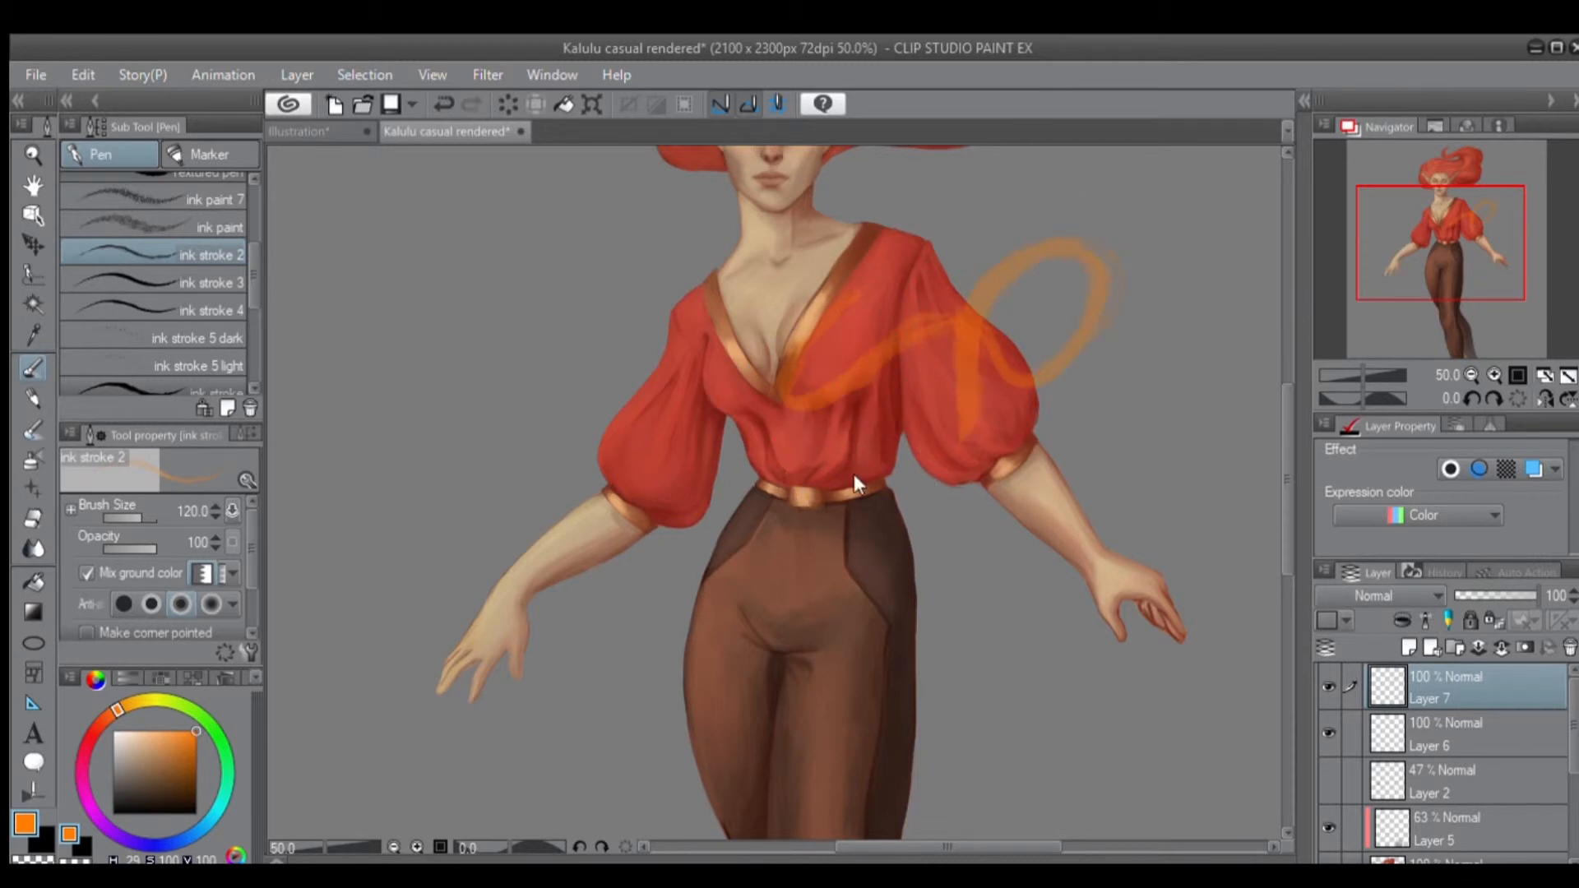
key("ctrl+z")
mouse_move(773, 304)
left_mouse_down()
mouse_move(924, 466)
mouse_move(909, 318)
left_mouse_up()
key("ctrl+z")
mouse_move(1024, 292)
left_mouse_down()
mouse_move(928, 433)
mouse_move(925, 504)
mouse_move(1068, 366)
left_mouse_up()
key("ctrl+z")
mouse_move(921, 271)
left_mouse_down()
mouse_move(834, 493)
mouse_move(1088, 341)
left_mouse_up()
key("ctrl+z")
left_click_drag(531, 465, 1069, 275)
key("ctrl+z")
left_click_drag(475, 485, 732, 378)
left_click_drag(816, 353, 1069, 238)
key("ctrl+z")
left_click_drag(424, 454, 1151, 249)
key("ctrl+z")
Try one stroke with the G-pen and one with the Turnip pen across the blouse, undoing both.
scroll(249, 217, "up", 5)
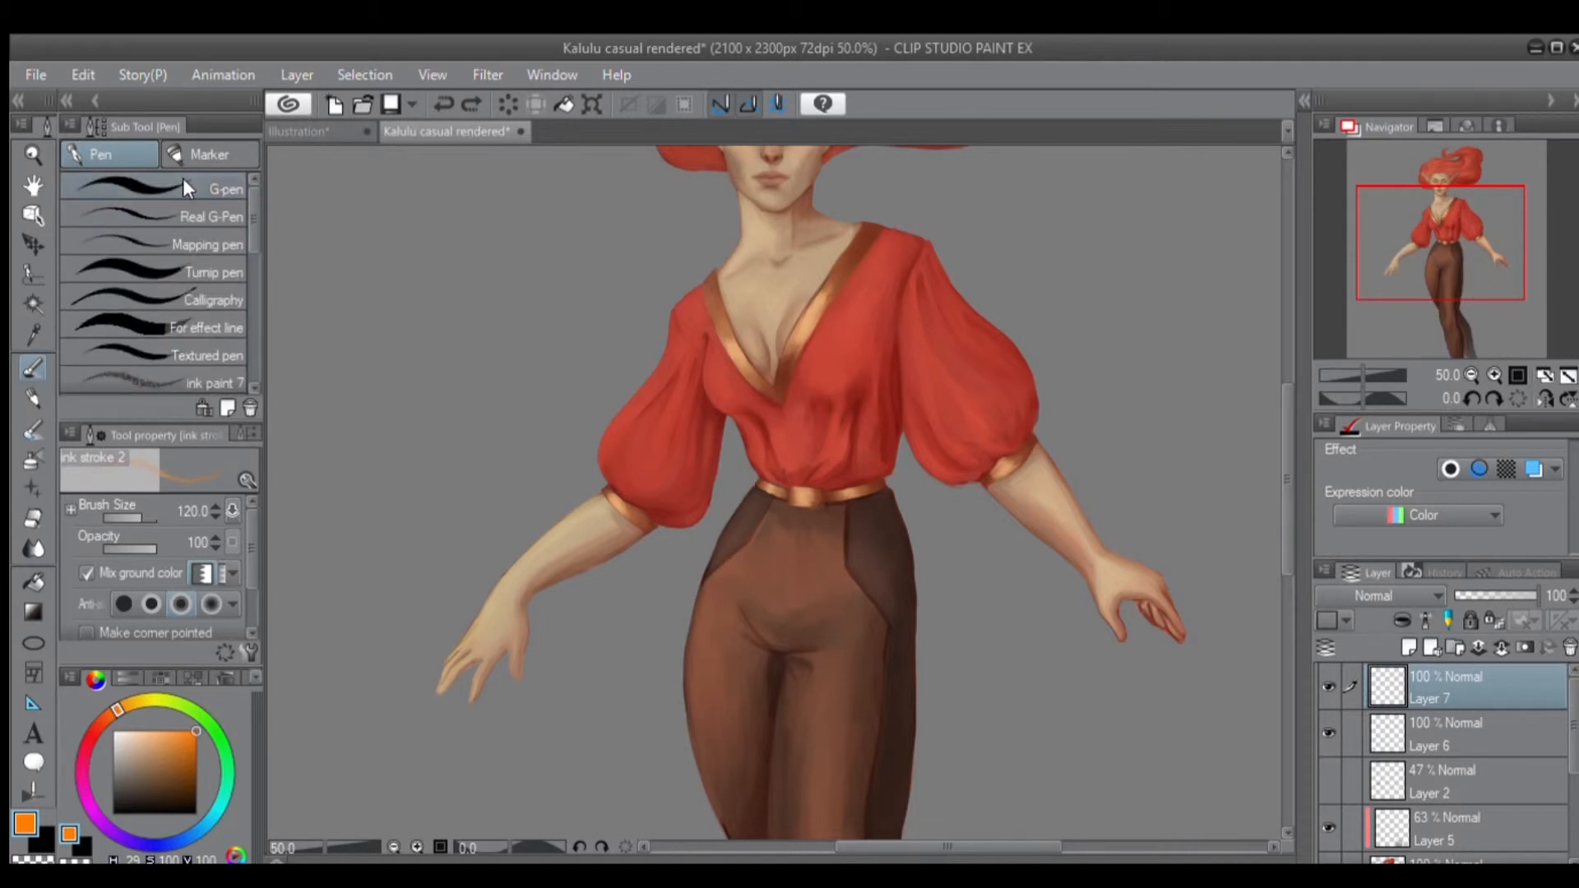
left_click(183, 182)
mouse_move(790, 271)
left_mouse_down()
mouse_move(829, 353)
mouse_move(954, 271)
left_mouse_up()
key("ctrl+z")
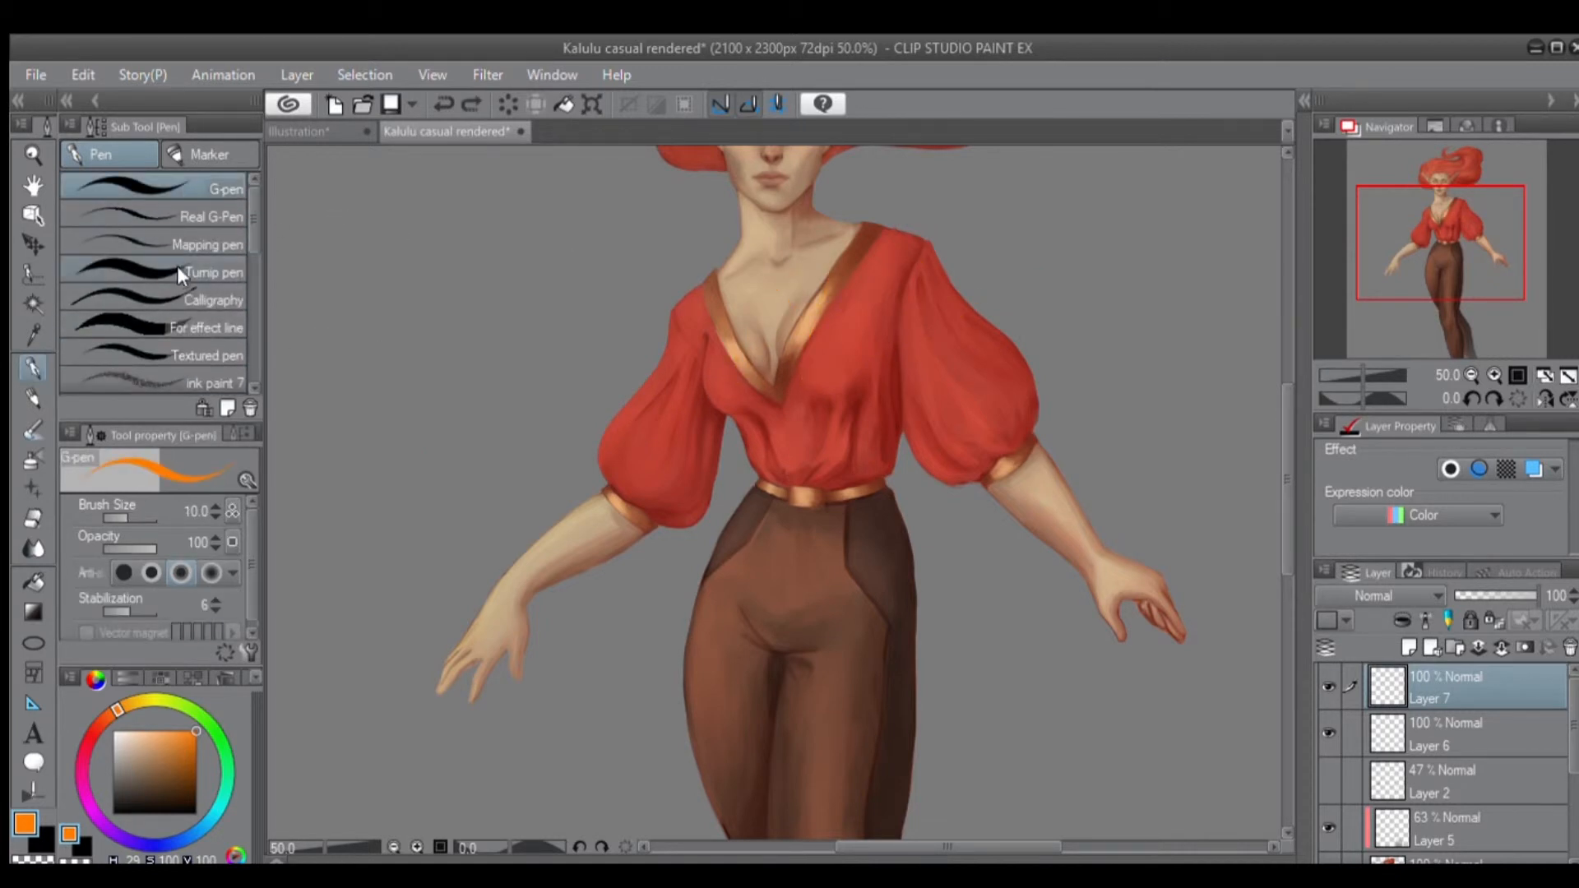
left_click(176, 264)
mouse_move(781, 268)
left_mouse_down()
mouse_move(822, 356)
mouse_move(974, 382)
left_mouse_up()
key("ctrl+z")
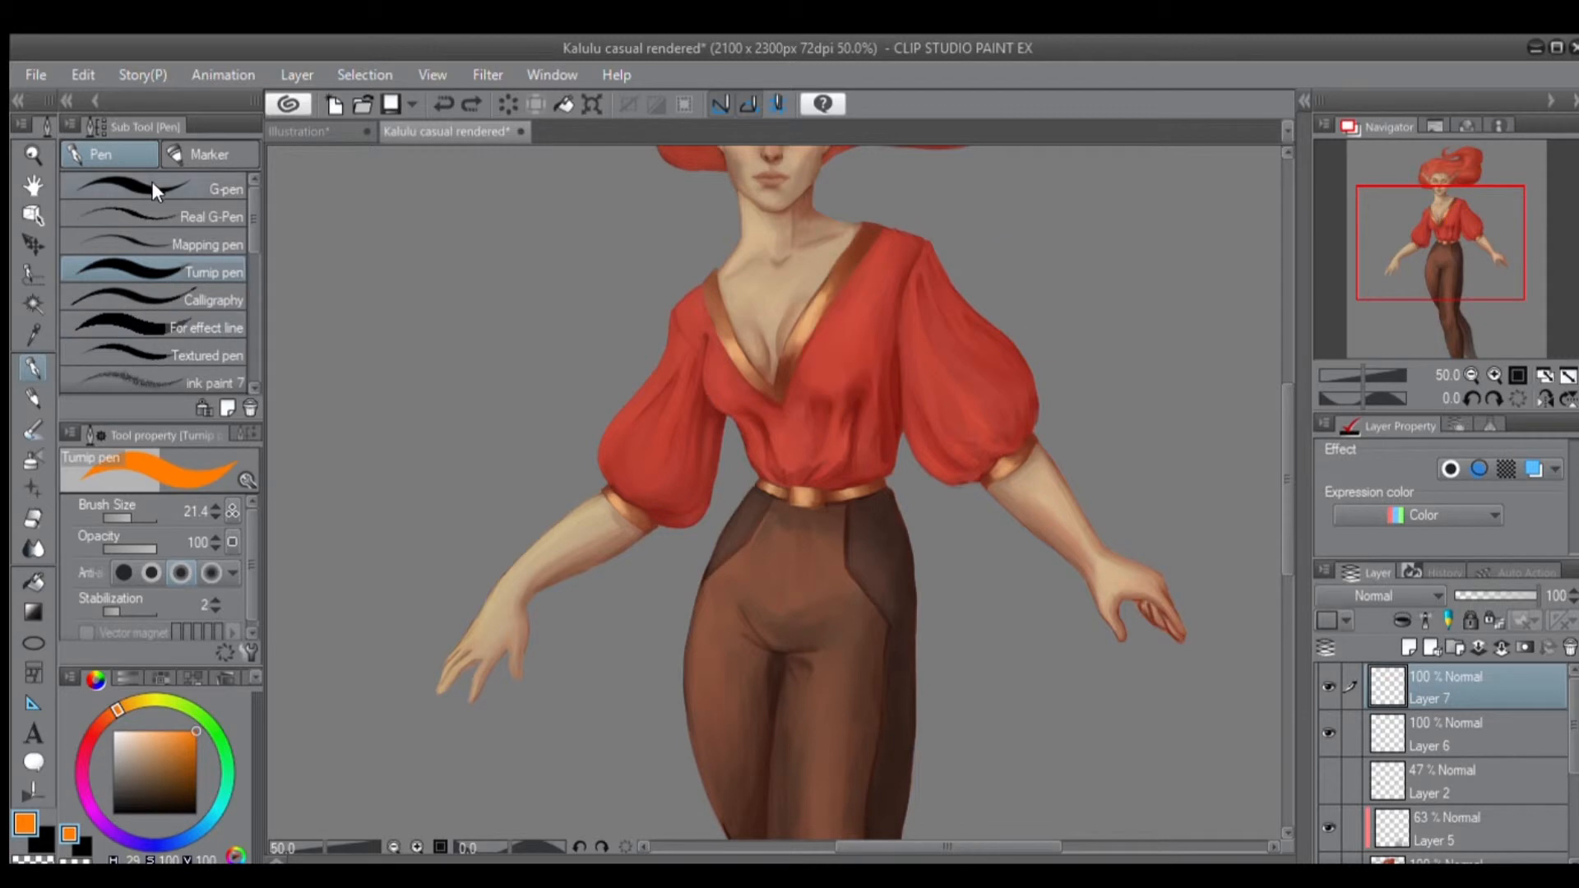
Compare the G-pen with the Mapping pen by trying a stroke of each over the blouse, undoing both.
left_click(154, 177)
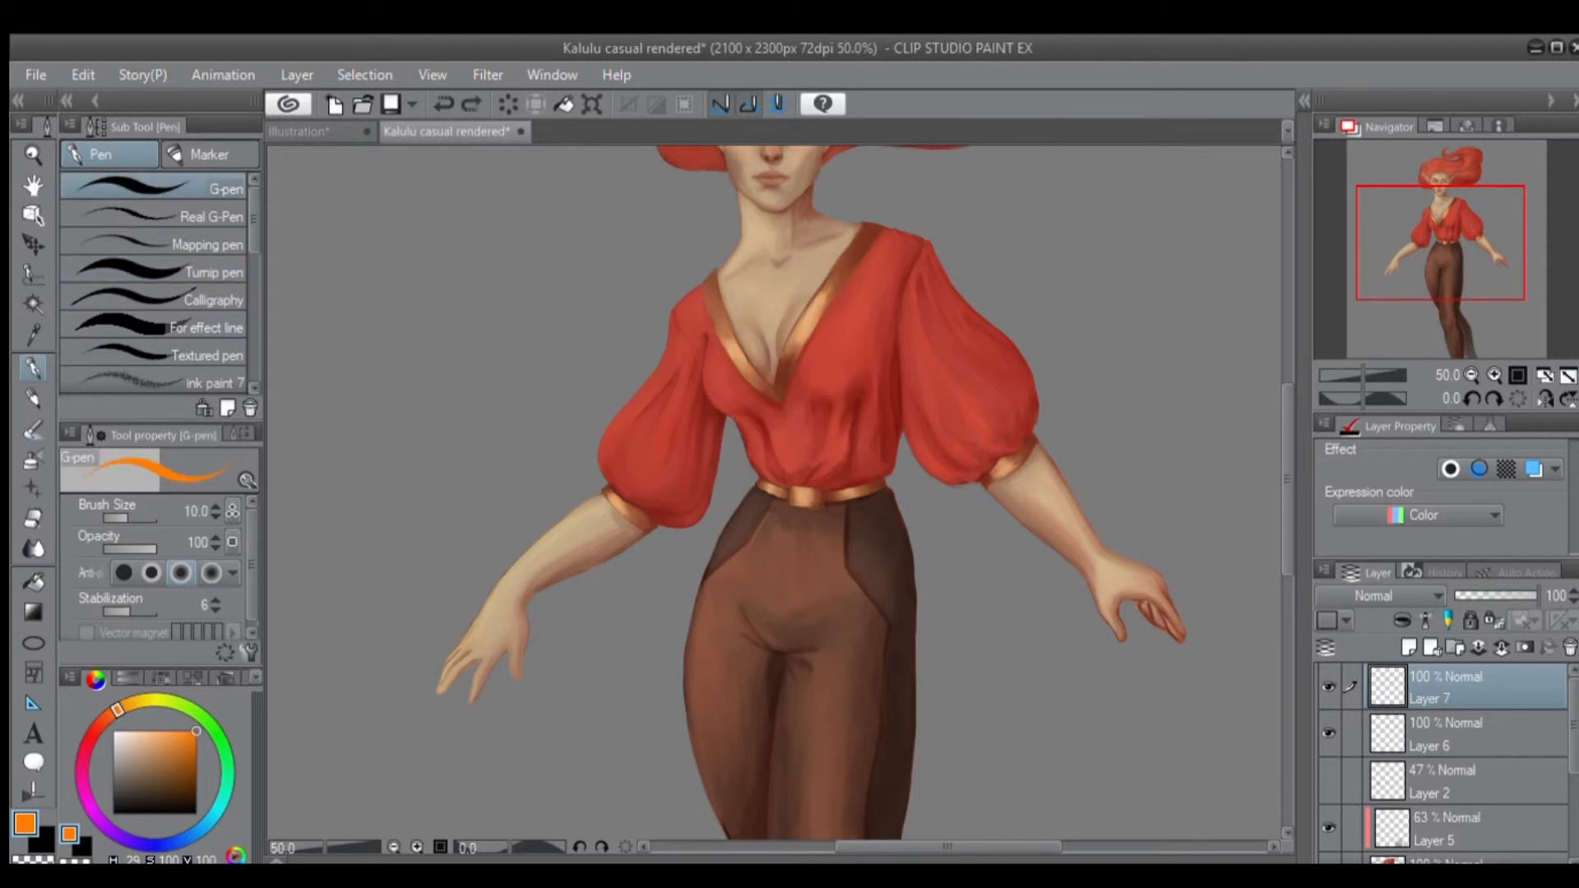
mouse_move(755, 377)
left_mouse_down()
mouse_move(760, 482)
mouse_move(818, 549)
left_mouse_up()
key("ctrl+z")
key("ctrl+z")
left_click(164, 242)
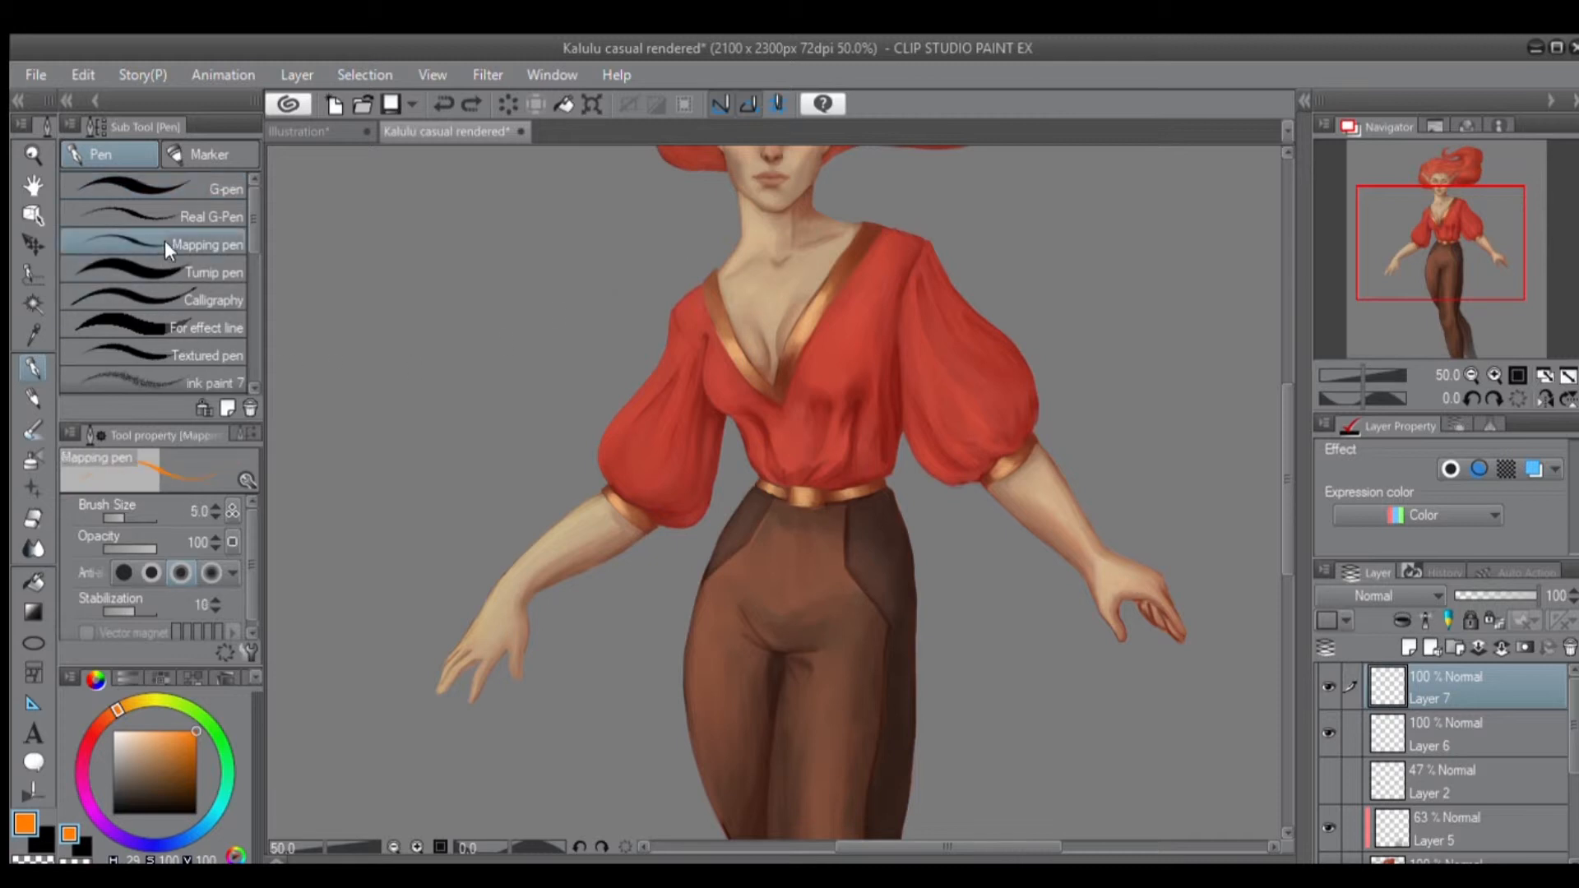
left_click_drag(773, 389, 948, 279)
key("ctrl+z")
Switch to the Milli pen marker, enlarge its brush size to 132.6, and try a stroke down the blouse.
left_click(176, 156)
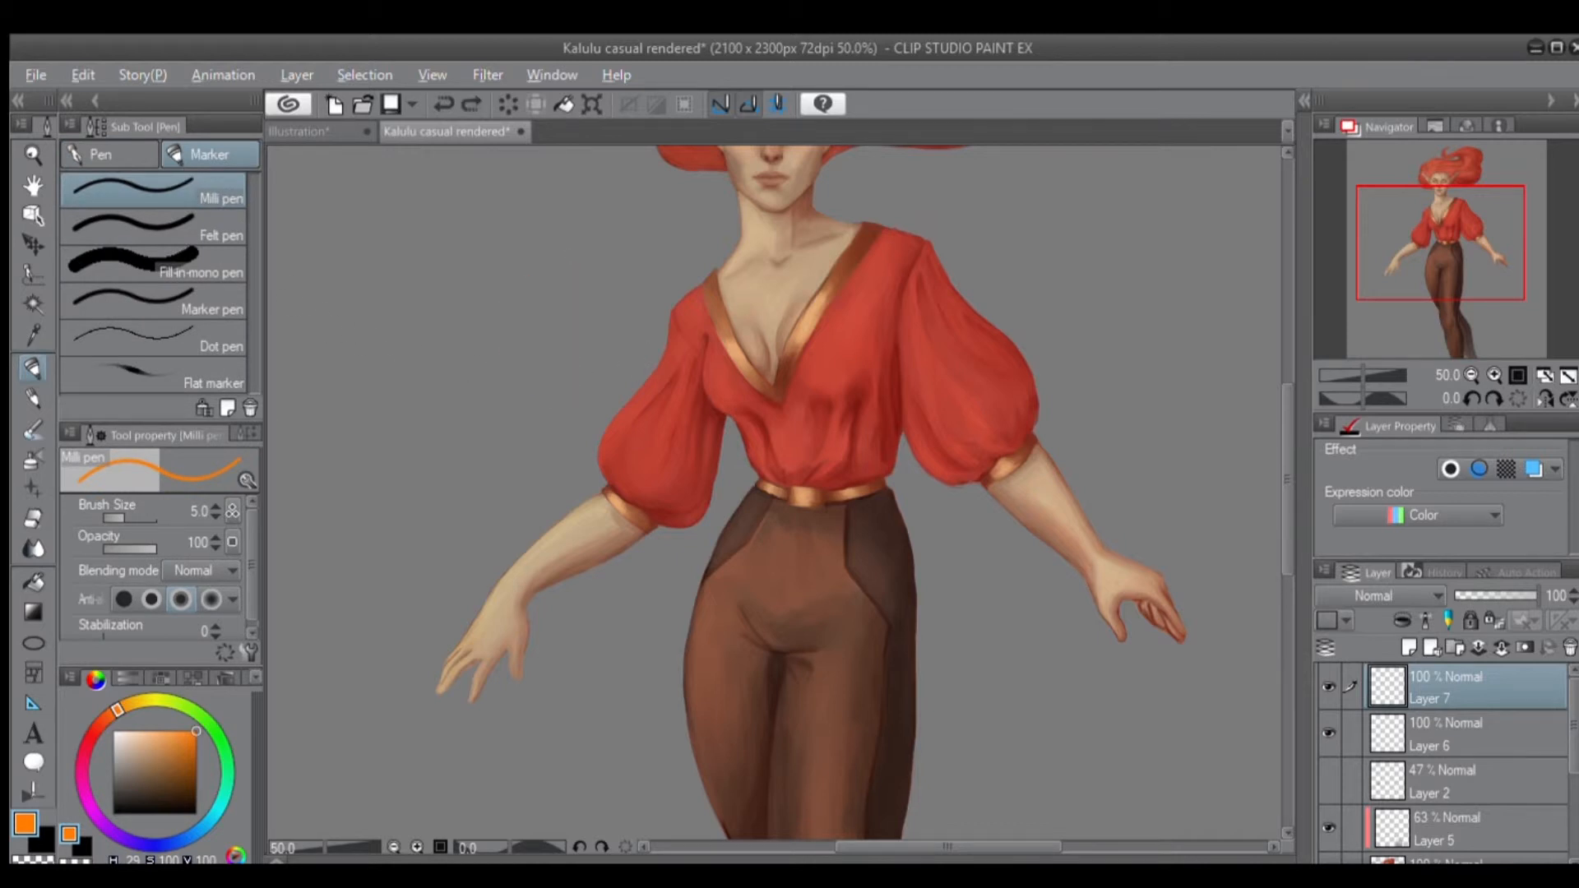
scroll(726, 308, "up", 1)
left_click_drag(692, 320, 743, 321, "ctrl+alt")
mouse_move(780, 271)
left_mouse_down()
mouse_move(777, 413)
mouse_move(850, 460)
left_mouse_up()
key("ctrl+z")
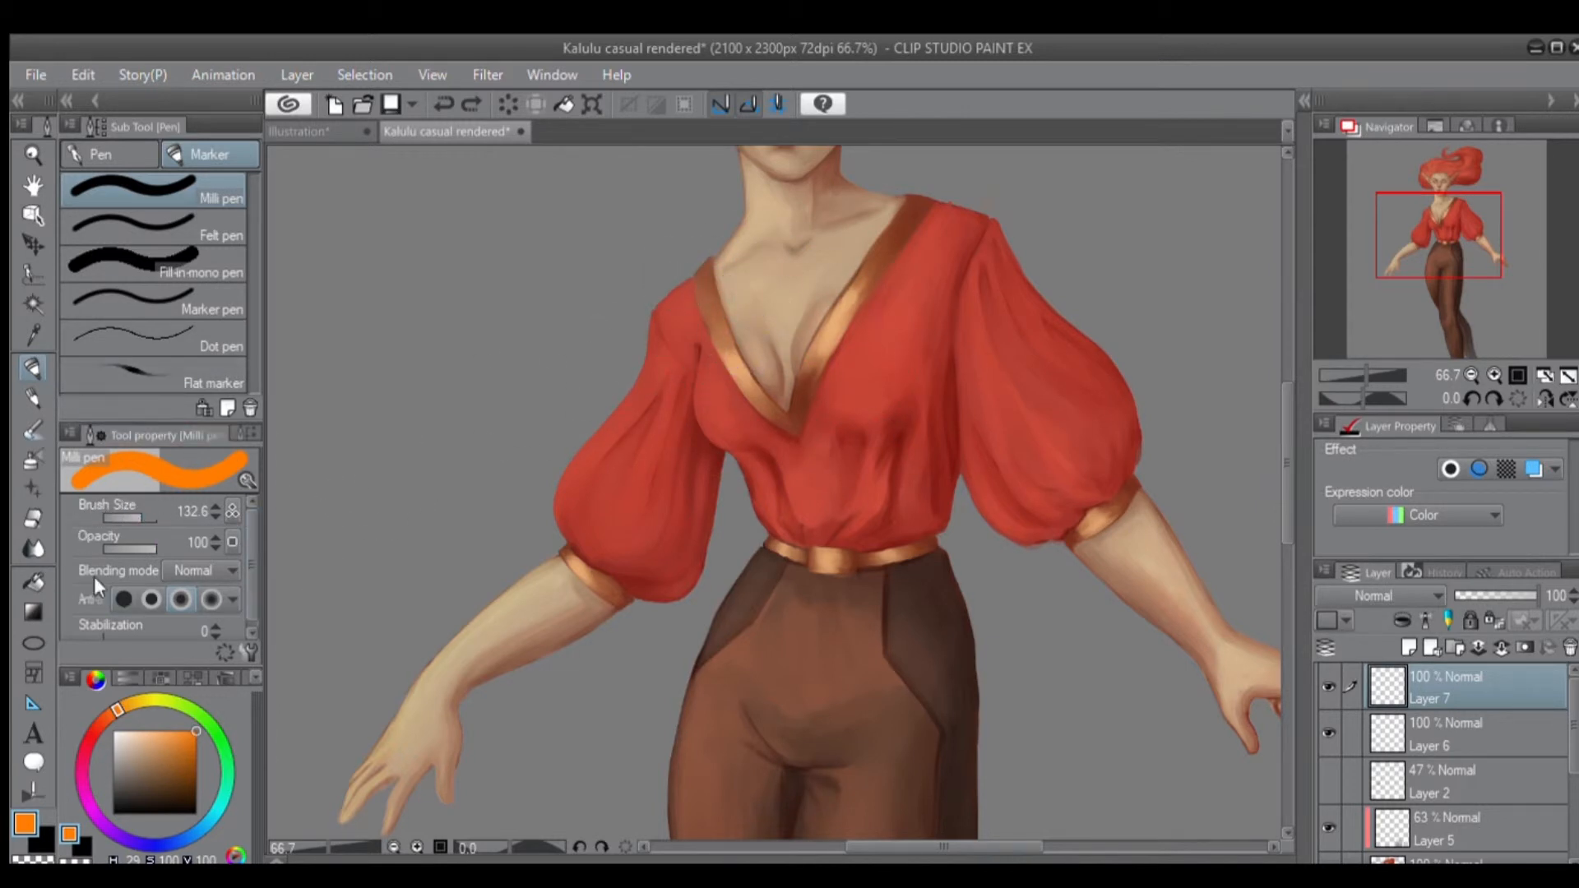
Look through the settings of the Fill-in mono pen, Felt pen, Dot pen and Flat marker, and return to the Milli pen.
mouse_move(247, 515)
left_mouse_down()
mouse_move(246, 537)
mouse_move(247, 504)
left_mouse_up()
left_click(119, 360)
left_click(135, 262)
left_click(130, 229)
left_click(122, 339)
left_click(127, 371)
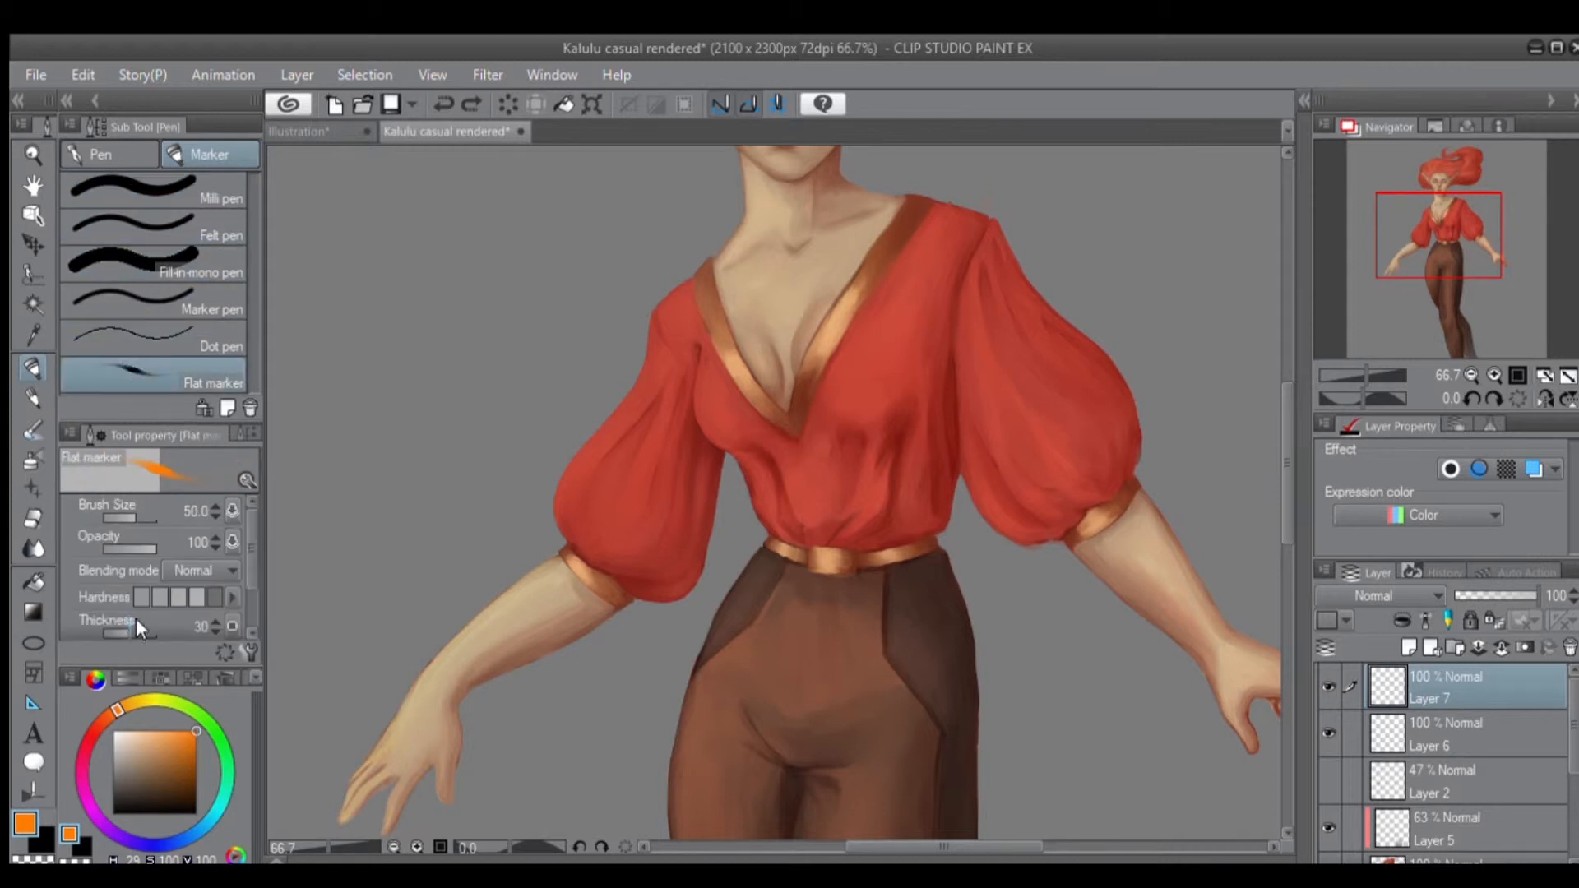
left_click(130, 199)
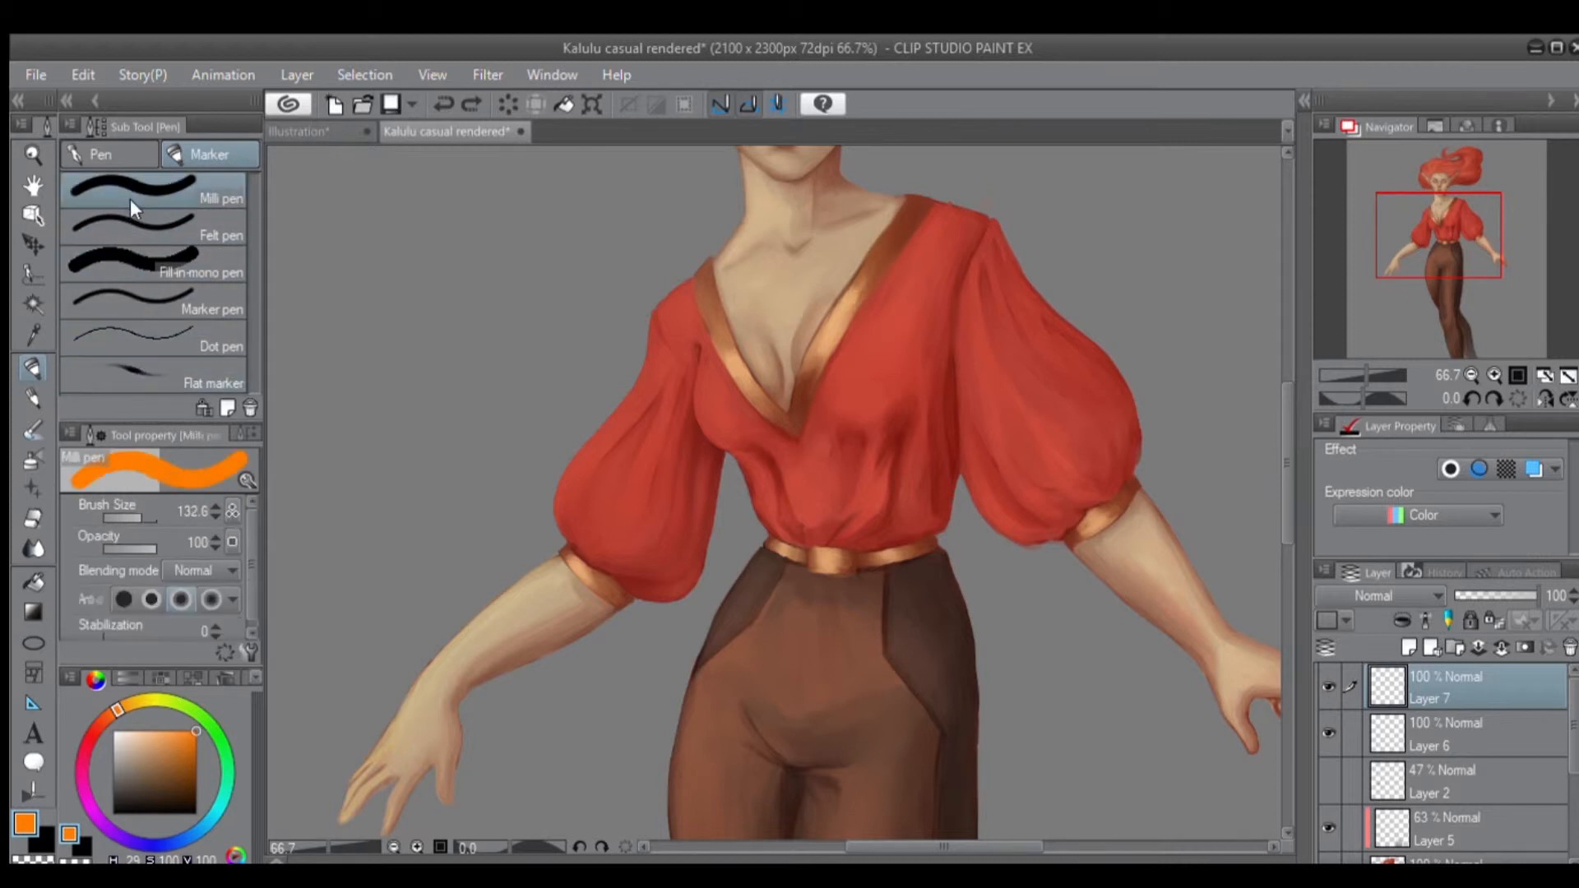
Set the Milli pen's brush size to 159.5 and try a stroke across the chest.
left_click(111, 510)
left_click(120, 516)
left_click(135, 511)
mouse_move(728, 362)
left_mouse_down()
mouse_move(756, 308)
mouse_move(872, 296)
left_mouse_up()
key("ctrl+z")
Lower the Milli pen's opacity to 52 and to 39, trying semi-transparent strokes over the chest and undoing them.
left_click(121, 543)
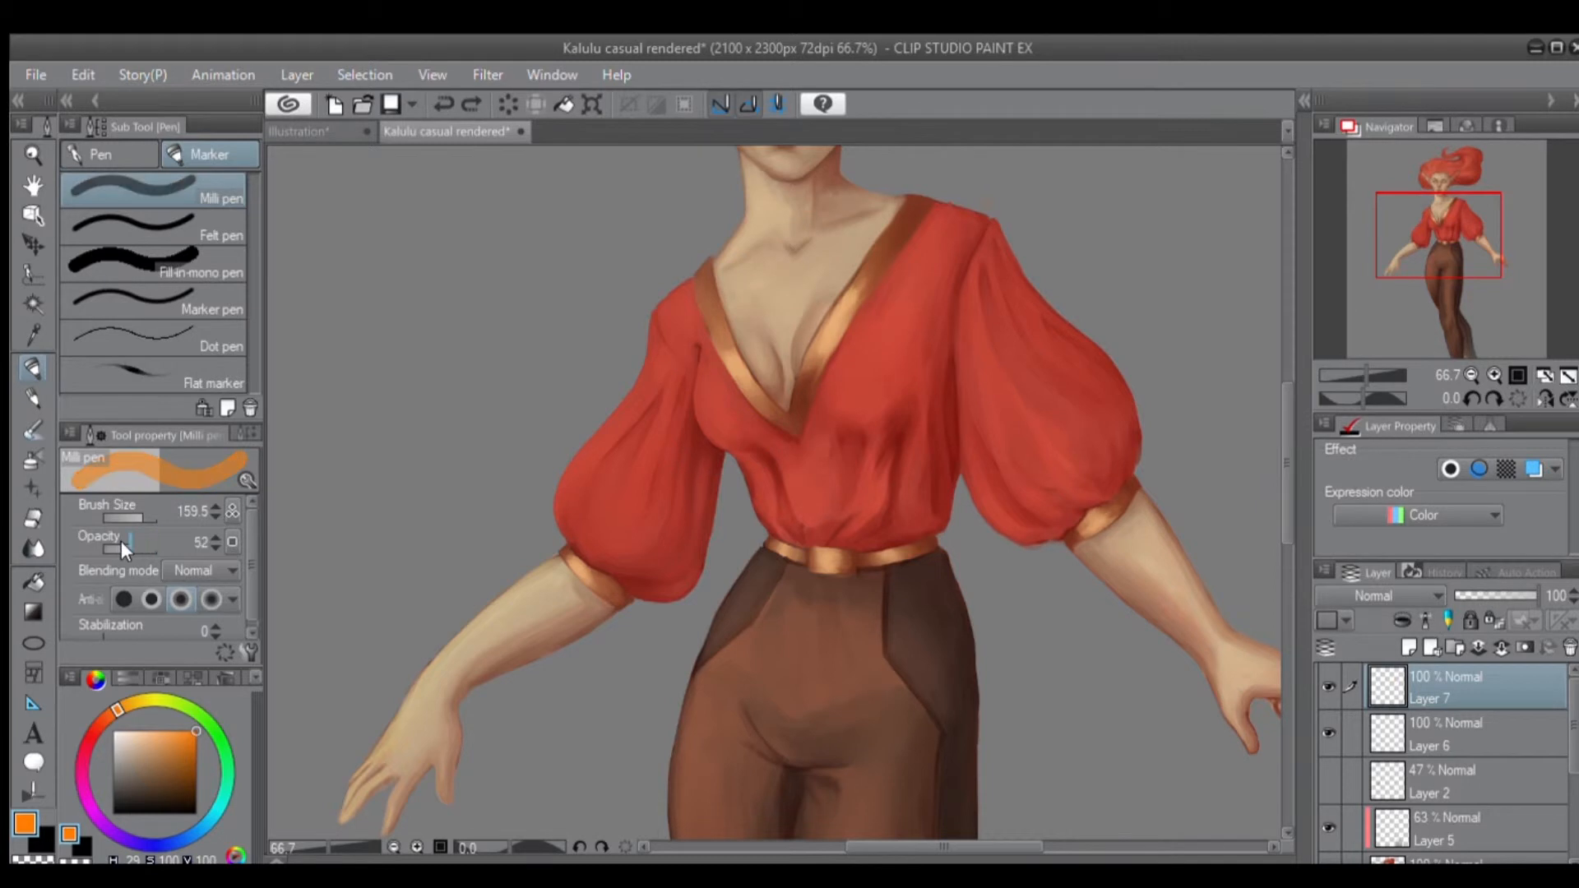
mouse_move(707, 288)
left_mouse_down()
mouse_move(950, 261)
mouse_move(716, 287)
mouse_move(876, 341)
left_mouse_up()
left_click_drag(837, 230, 859, 288)
key("ctrl+z")
key("ctrl+z")
key("ctrl+z")
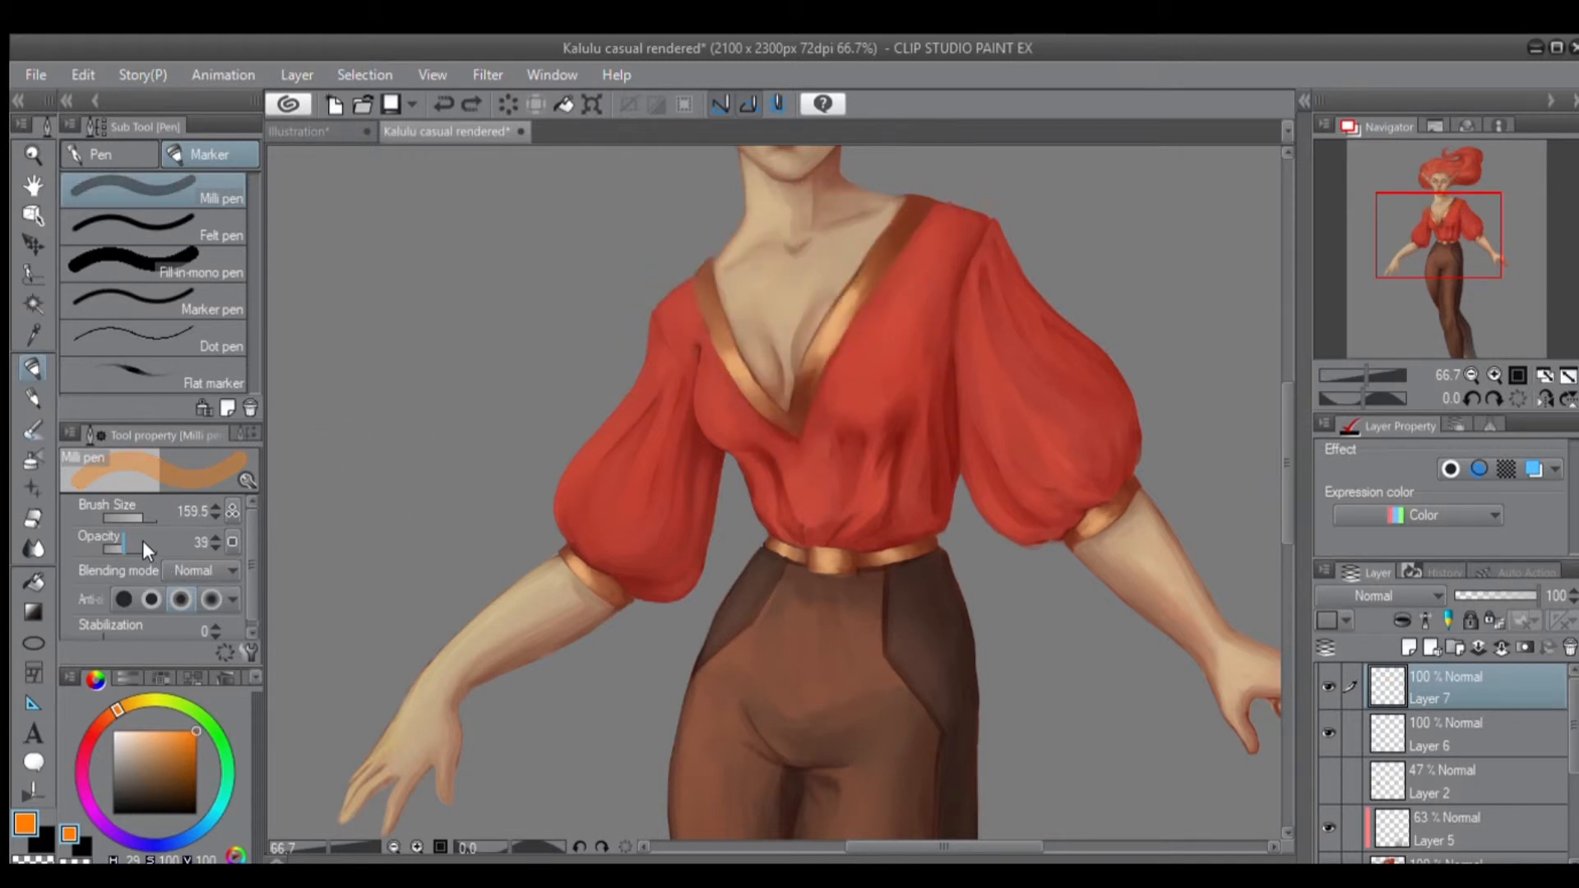
Set the Milli pen's opacity back to 100 and try solid strokes over the blouse, undoing them.
left_click_drag(141, 543, 161, 544)
left_click_drag(810, 345, 910, 317)
key("ctrl+z")
scroll(244, 521, "down", 1)
mouse_move(744, 394)
left_mouse_down()
mouse_move(769, 329)
mouse_move(662, 366)
mouse_move(645, 398)
left_mouse_up()
key("ctrl+z")
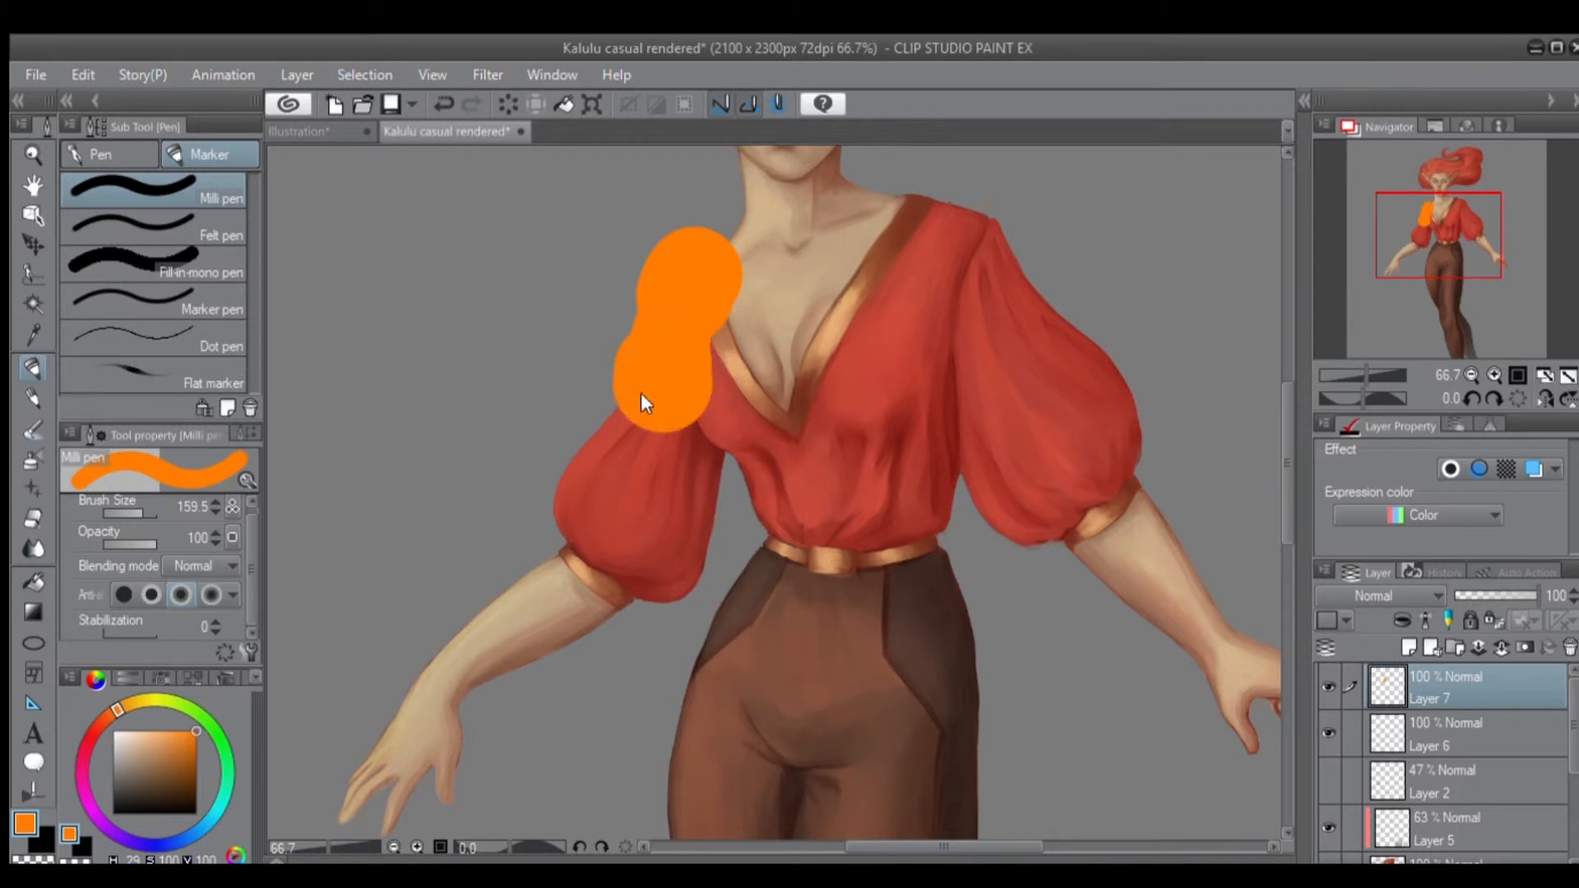
key("ctrl+z")
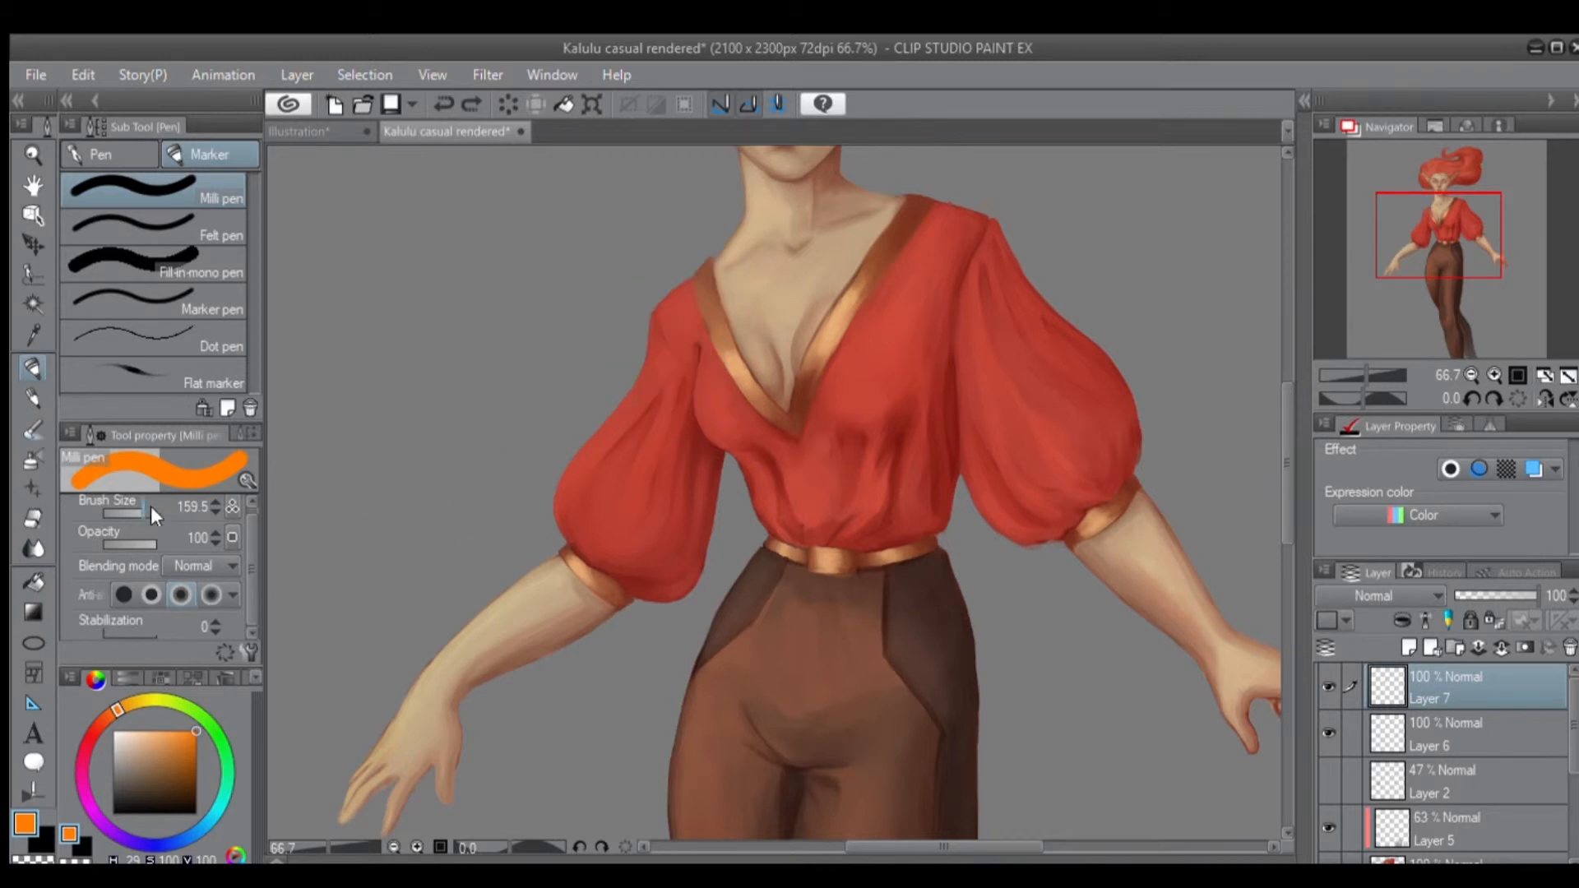
Compare the Milli pen's anti-aliasing levels with strokes across the blouse, undoing each one.
left_click(113, 585)
mouse_move(554, 410)
left_mouse_down()
mouse_move(757, 386)
mouse_move(785, 411)
left_mouse_up()
key("ctrl+z")
left_click(181, 593)
mouse_move(526, 378)
left_mouse_down()
mouse_move(534, 526)
mouse_move(845, 345)
mouse_move(872, 361)
left_mouse_up()
key("ctrl+z")
mouse_move(625, 378)
left_mouse_down()
mouse_move(765, 420)
mouse_move(987, 313)
mouse_move(1012, 345)
left_mouse_up()
key("ctrl+z")
Raise the Milli pen's stabilization to 26 and try zigzag strokes across the figure, undoing them.
left_click(169, 592)
mouse_move(707, 329)
left_mouse_down()
mouse_move(804, 310)
mouse_move(1040, 353)
mouse_move(946, 419)
left_mouse_up()
key("ctrl+z")
left_click_drag(930, 203, 669, 727)
key("ctrl+z")
left_click_drag(536, 251, 625, 444)
mouse_move(709, 244)
left_mouse_down()
mouse_move(841, 510)
mouse_move(1128, 332)
left_mouse_up()
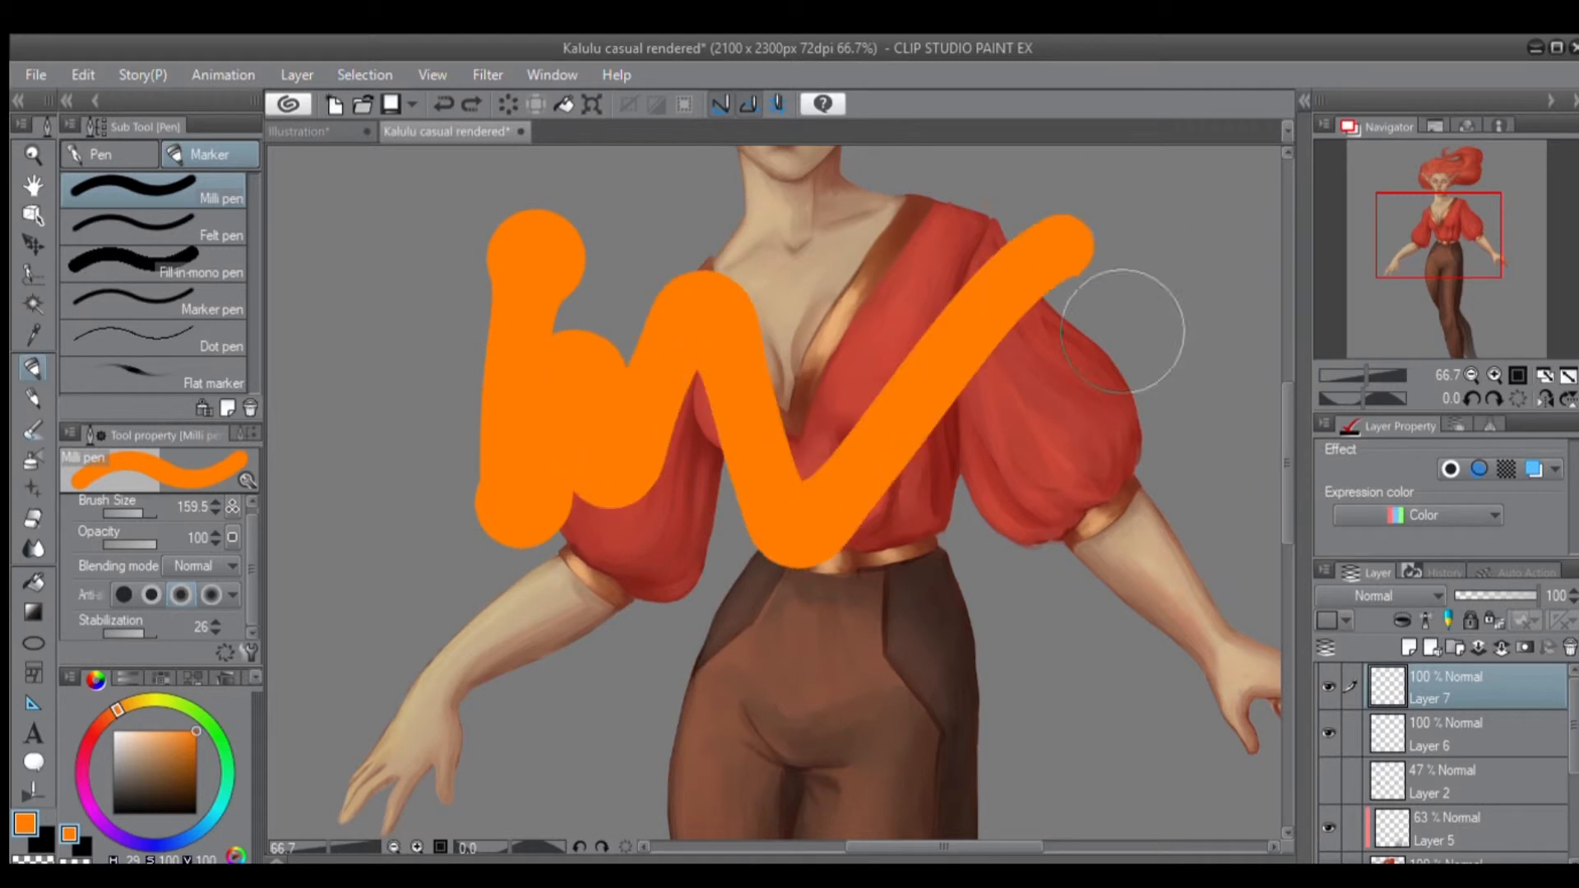
key("ctrl+z")
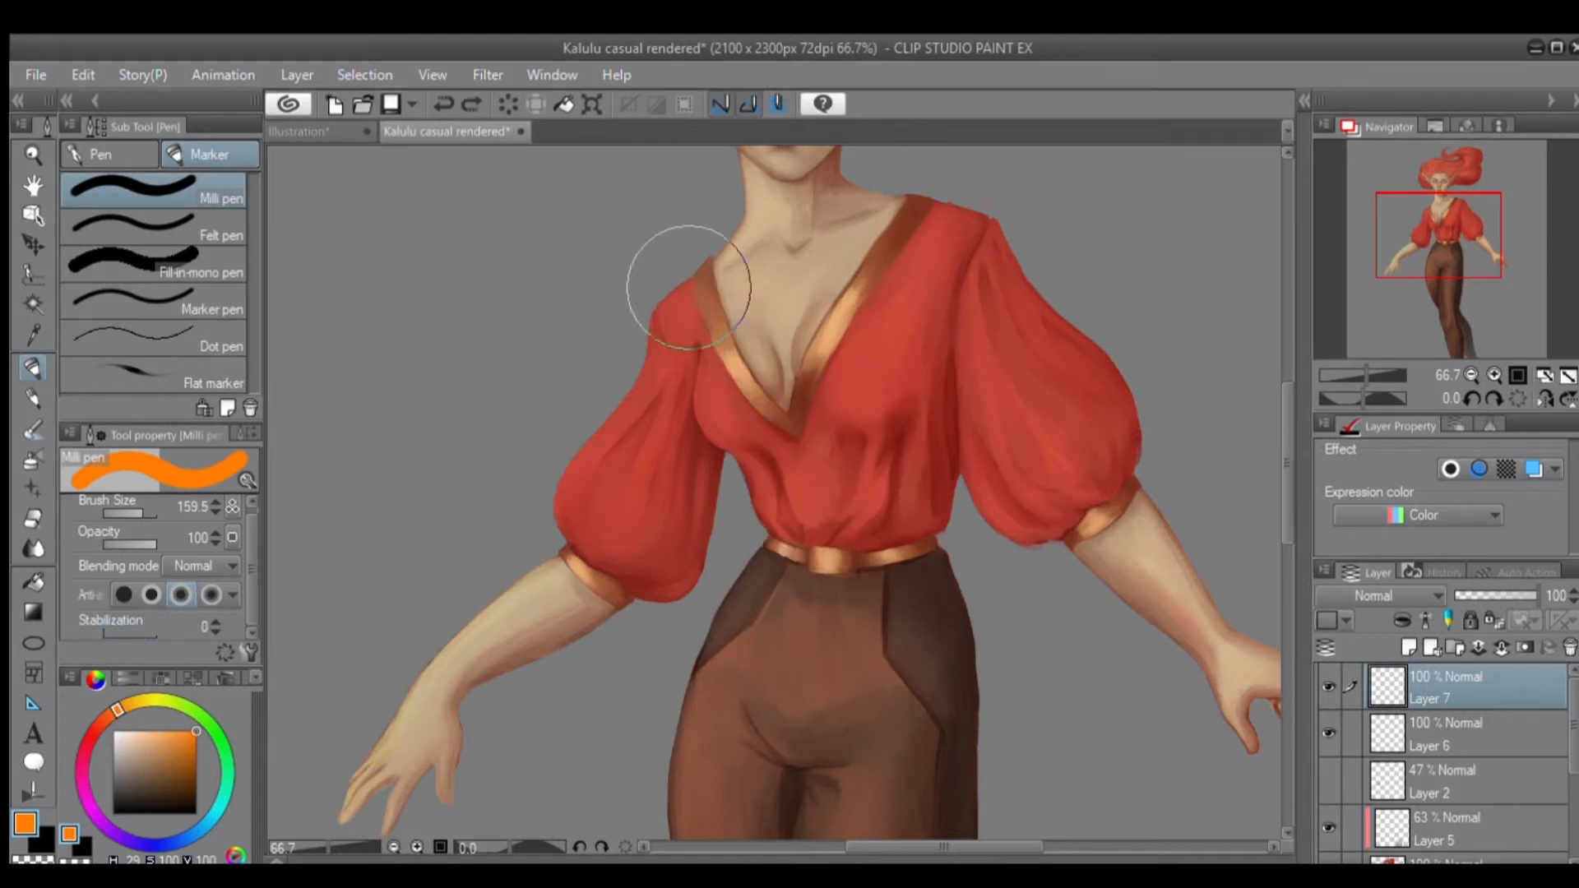
Try wavy Milli pen strokes over the blouse with stabilization at 0, undoing them.
mouse_move(584, 240)
left_mouse_down()
mouse_move(512, 415)
mouse_move(665, 304)
mouse_move(747, 446)
mouse_move(886, 479)
left_mouse_up()
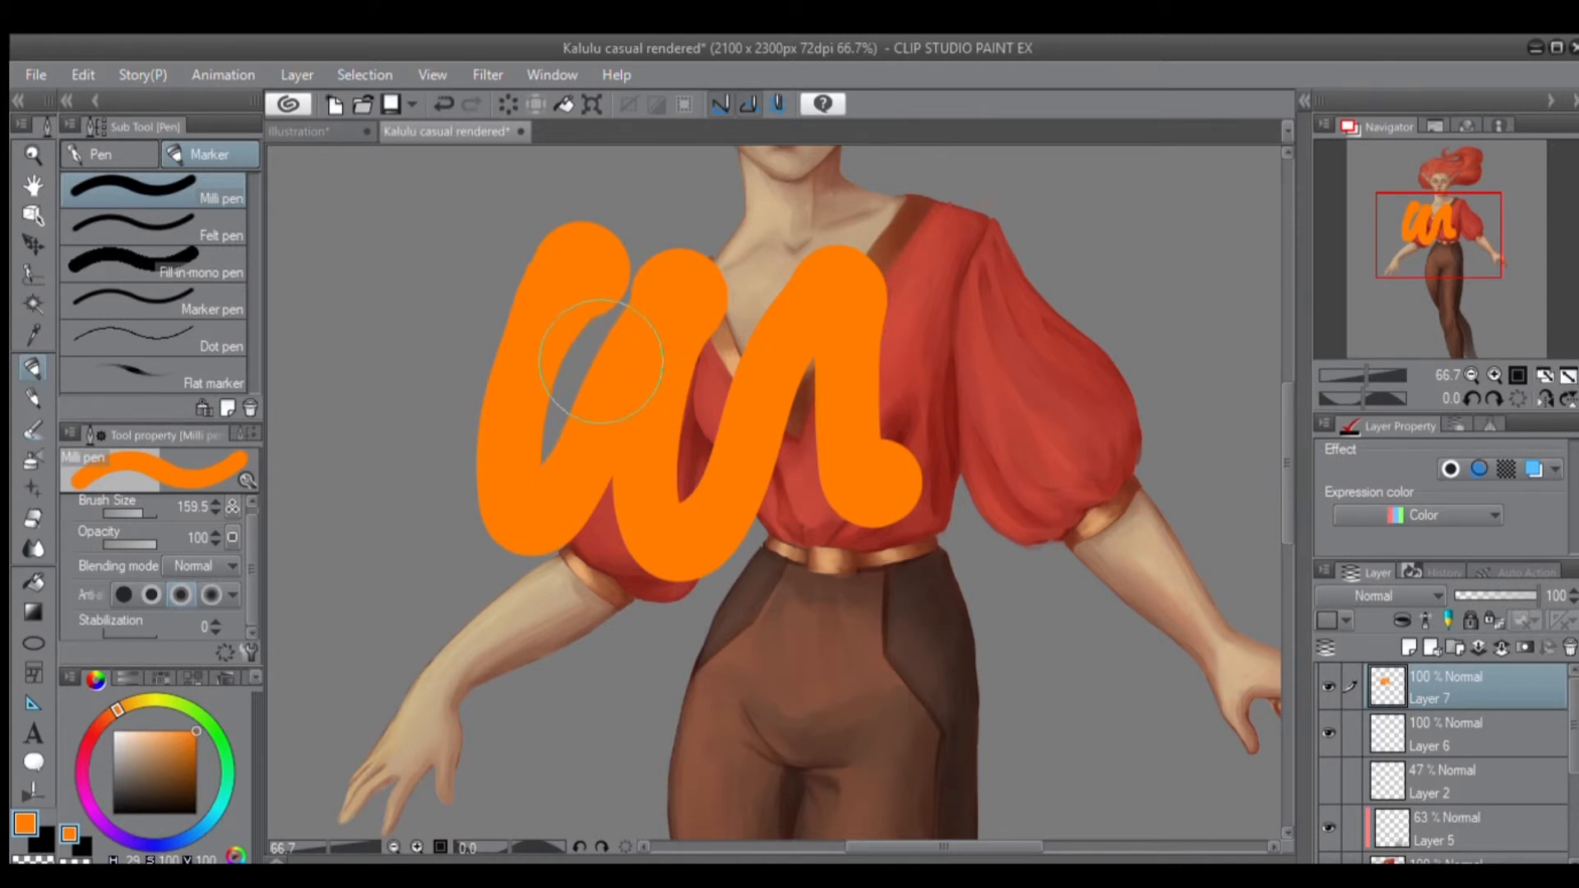
key("ctrl+z")
mouse_move(606, 239)
left_mouse_down()
mouse_move(817, 542)
mouse_move(688, 464)
left_mouse_up()
key("ctrl+z")
Set the Milli pen's stabilization to 100 and try long sweeping strokes across the figure, undoing them.
mouse_move(426, 349)
left_mouse_down()
mouse_move(537, 408)
mouse_move(900, 501)
left_mouse_up()
left_click(155, 632)
mouse_move(593, 251)
left_mouse_down()
mouse_move(1113, 452)
mouse_move(1151, 480)
mouse_move(1116, 586)
mouse_move(880, 681)
mouse_move(602, 614)
mouse_move(606, 448)
mouse_move(795, 317)
mouse_move(1030, 297)
mouse_move(1021, 504)
mouse_move(805, 662)
mouse_move(557, 707)
mouse_move(457, 681)
left_mouse_up()
key("ctrl+z")
key("ctrl+z")
mouse_move(629, 657)
left_mouse_down()
mouse_move(671, 269)
mouse_move(836, 553)
mouse_move(1036, 378)
left_mouse_up()
key("ctrl+z")
mouse_move(797, 575)
left_mouse_down()
mouse_move(462, 532)
mouse_move(757, 345)
mouse_move(892, 366)
mouse_move(1279, 350)
left_mouse_up()
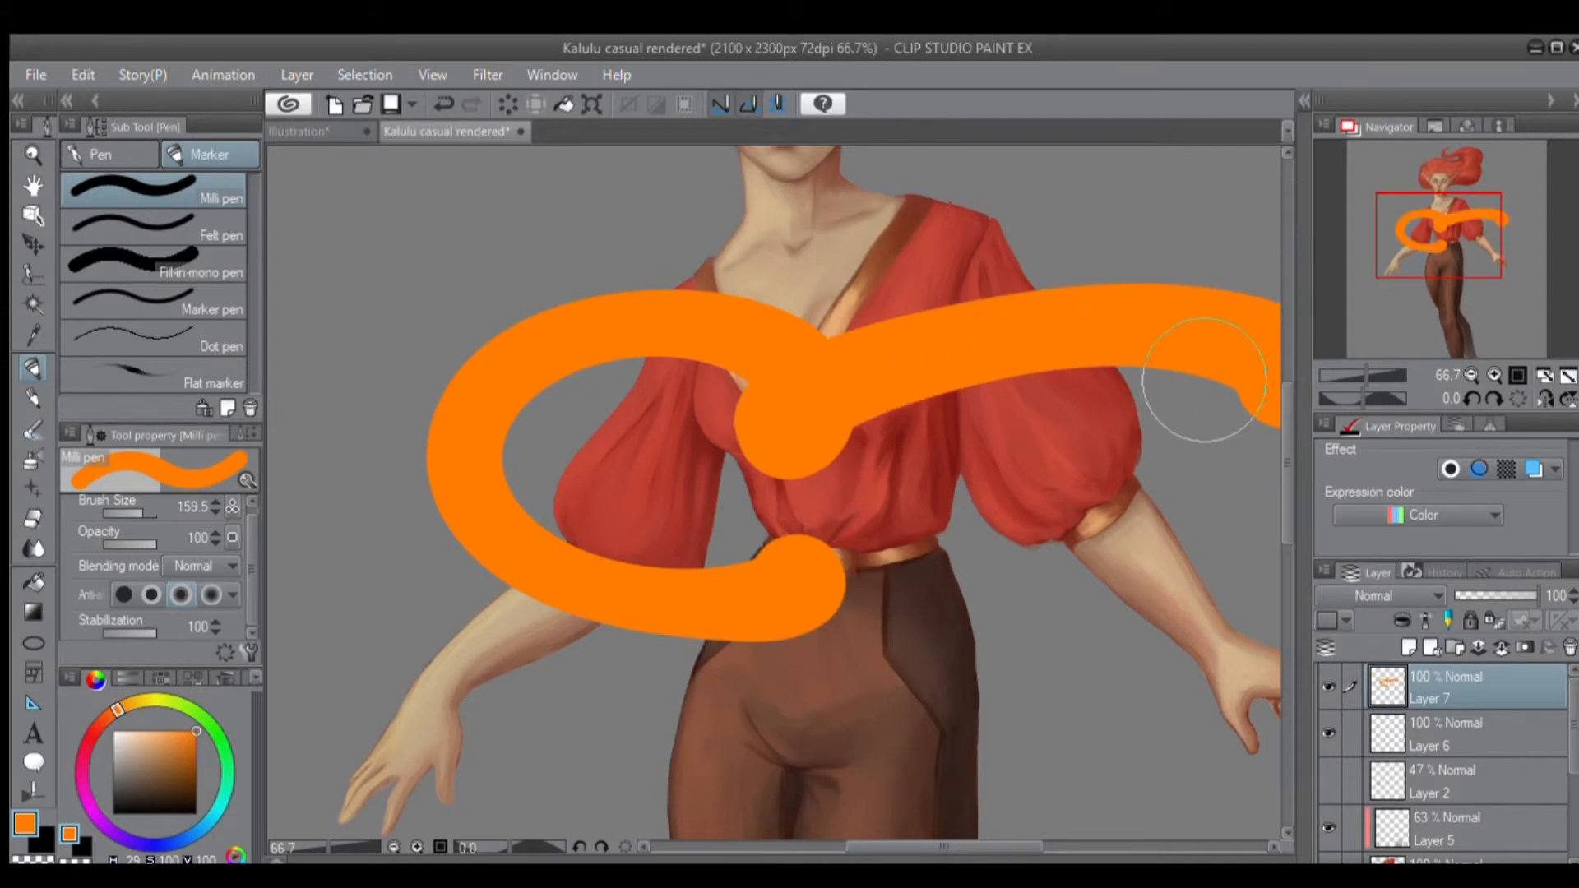
key("ctrl+z")
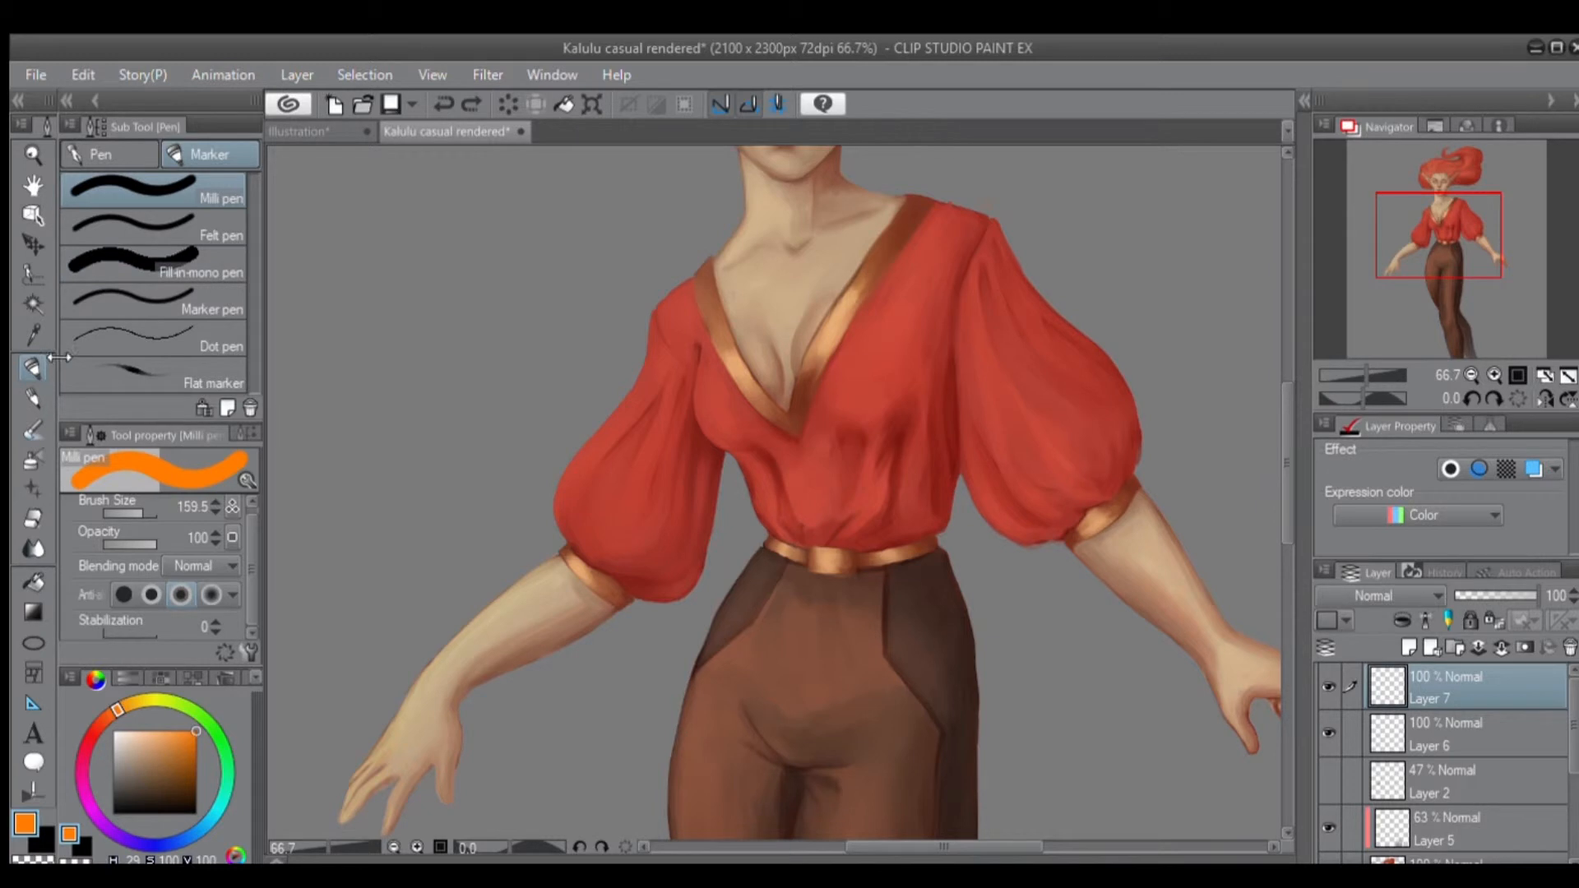
Draw a wavy orange stroke across the blouse with the Lighter pencil at brush size 8.0.
left_click(23, 388)
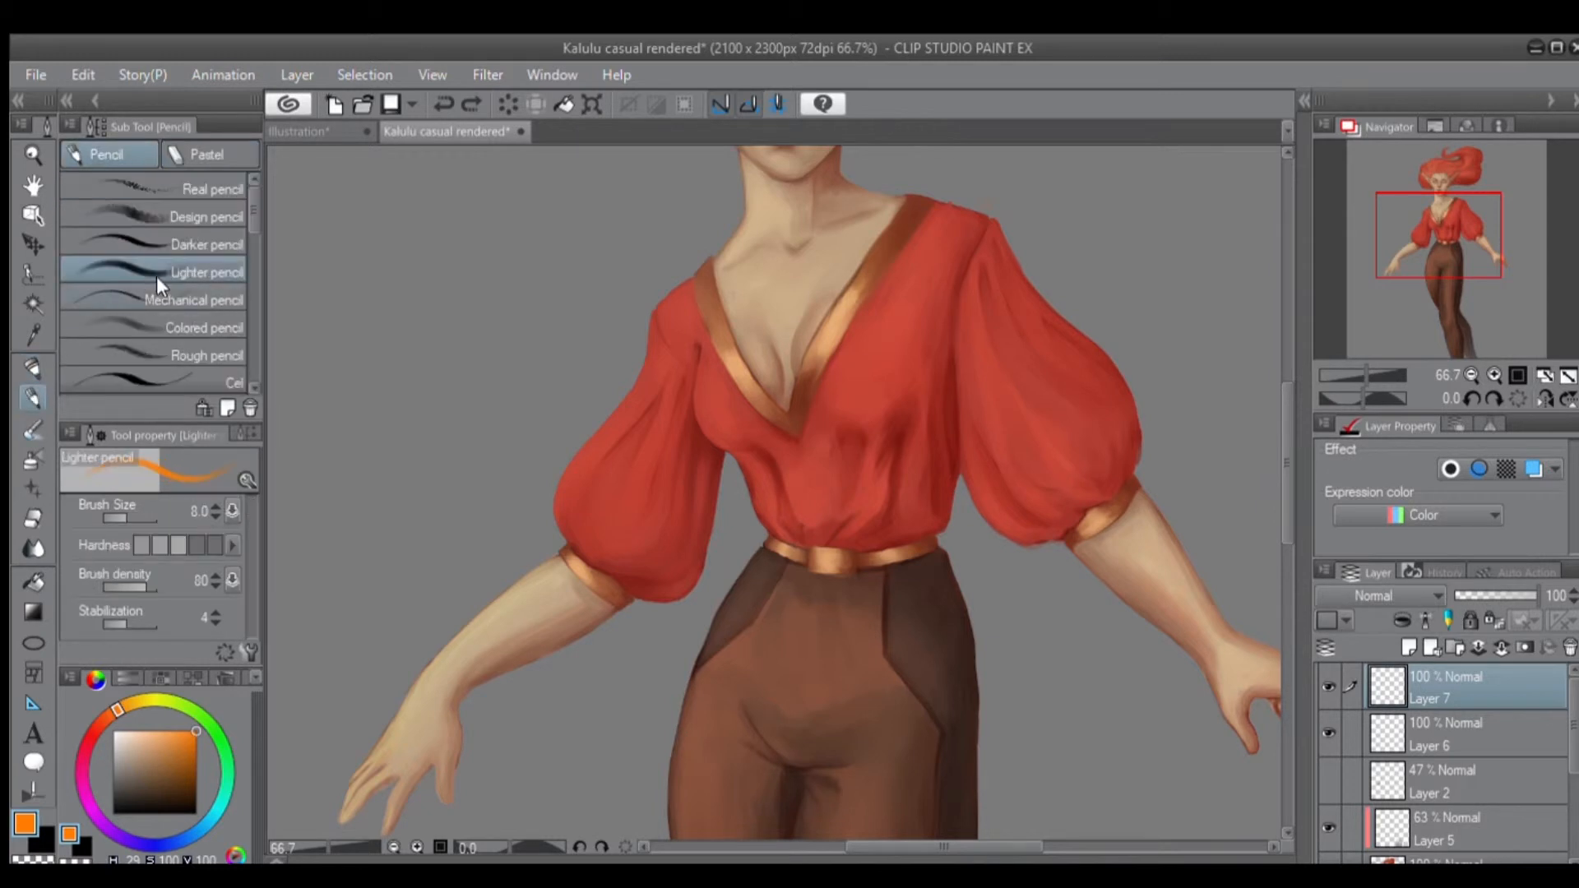
mouse_move(623, 304)
left_mouse_down()
mouse_move(663, 353)
mouse_move(847, 399)
left_mouse_up()
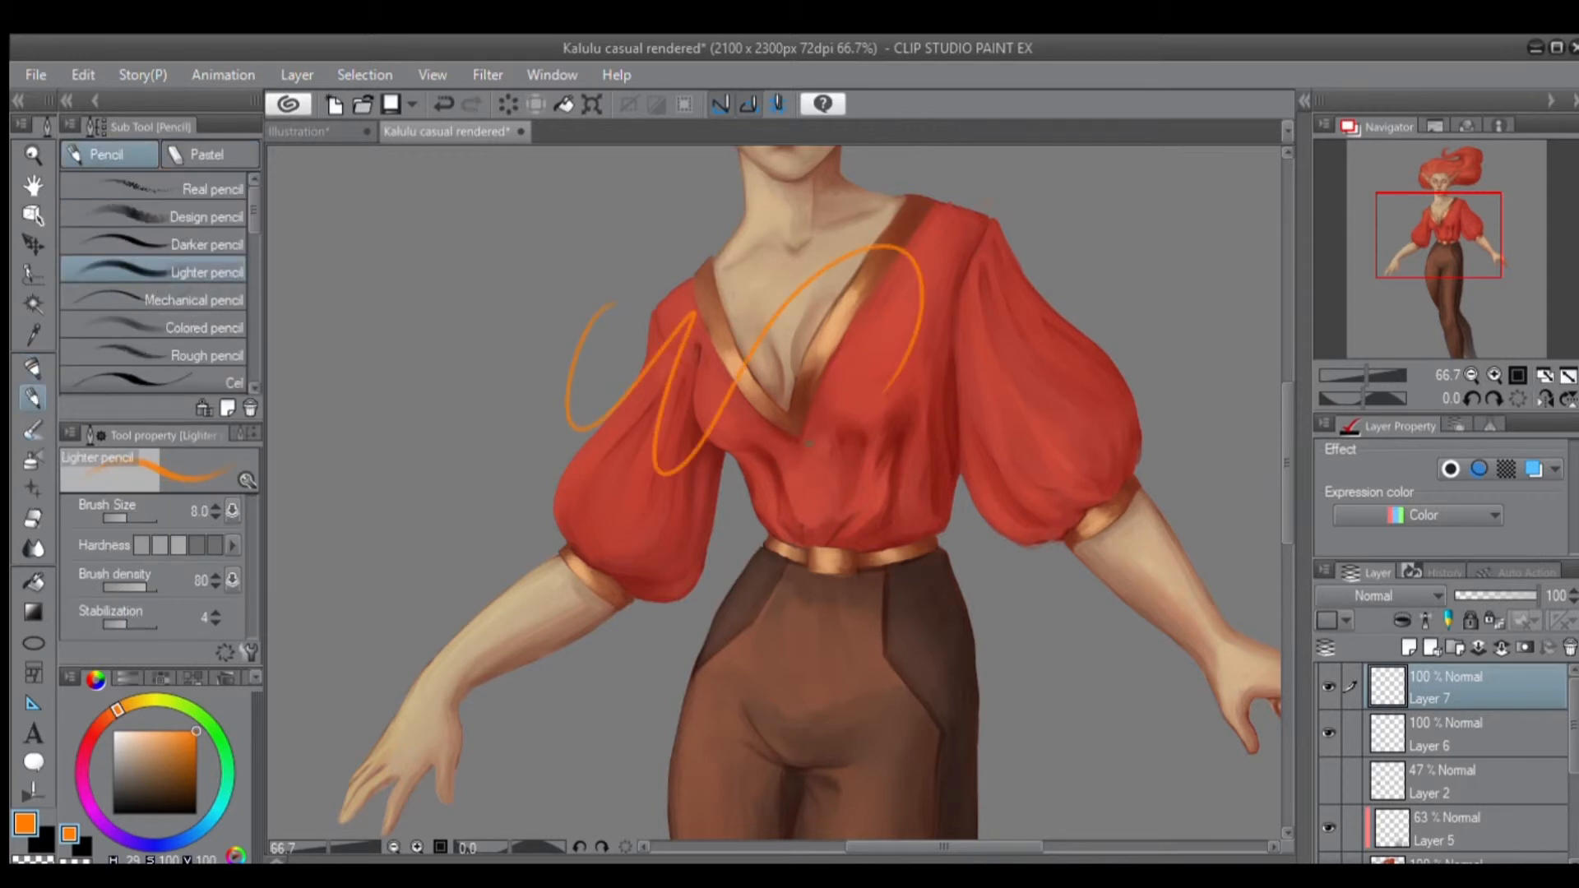
Undo the wavy orange stroke and try another Lighter pencil stroke across the blouse, undoing it too.
key("ctrl+z")
left_click_drag(848, 238, 786, 472)
key("ctrl+z")
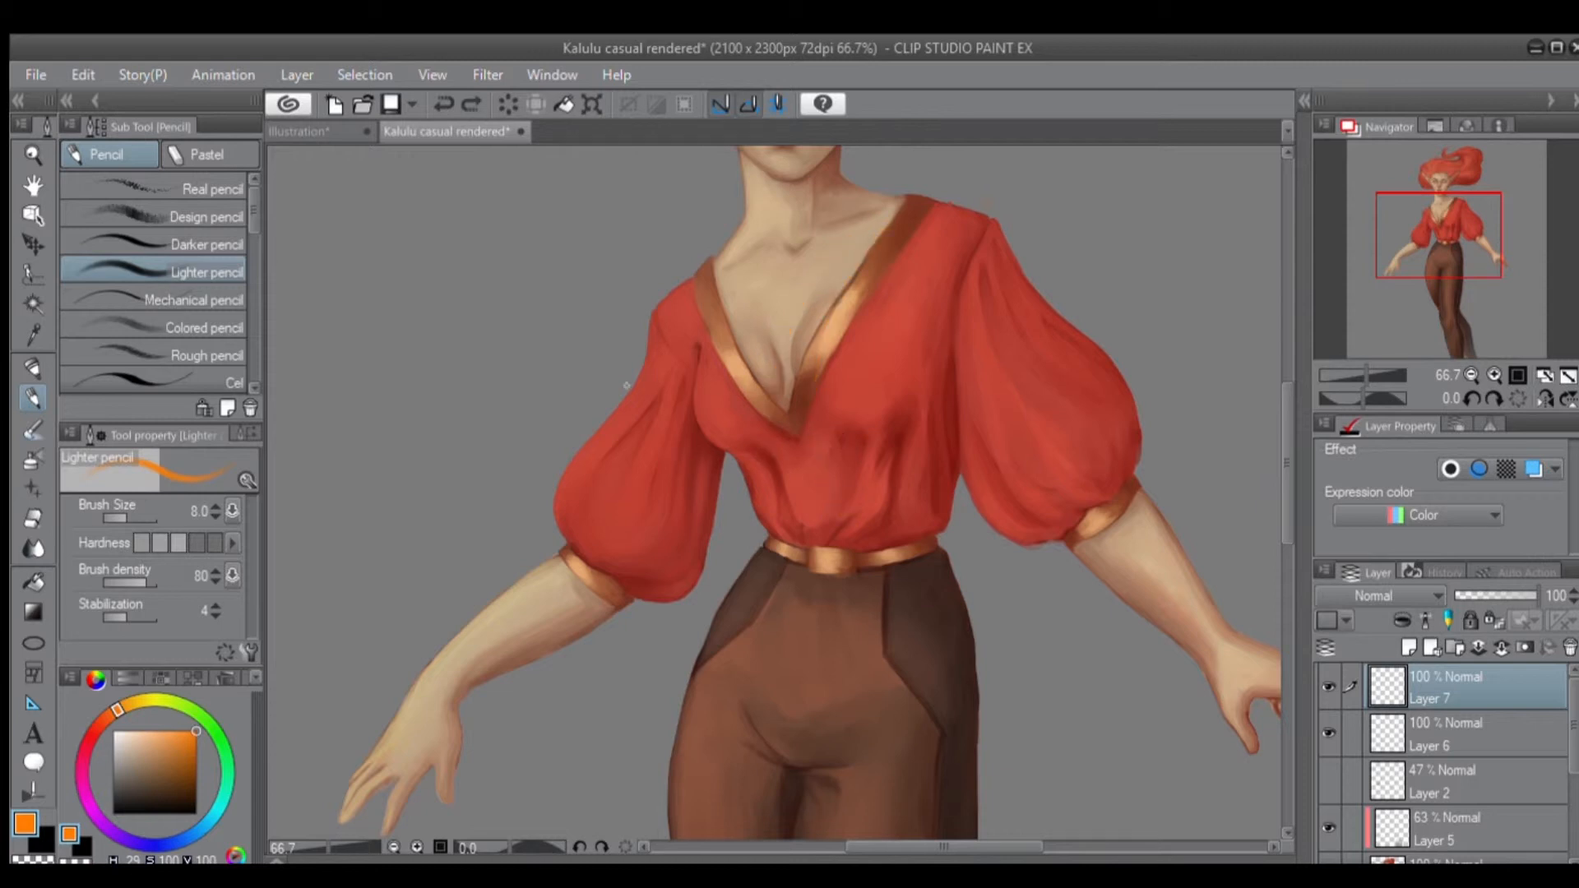
left_click_drag(673, 174, 586, 445)
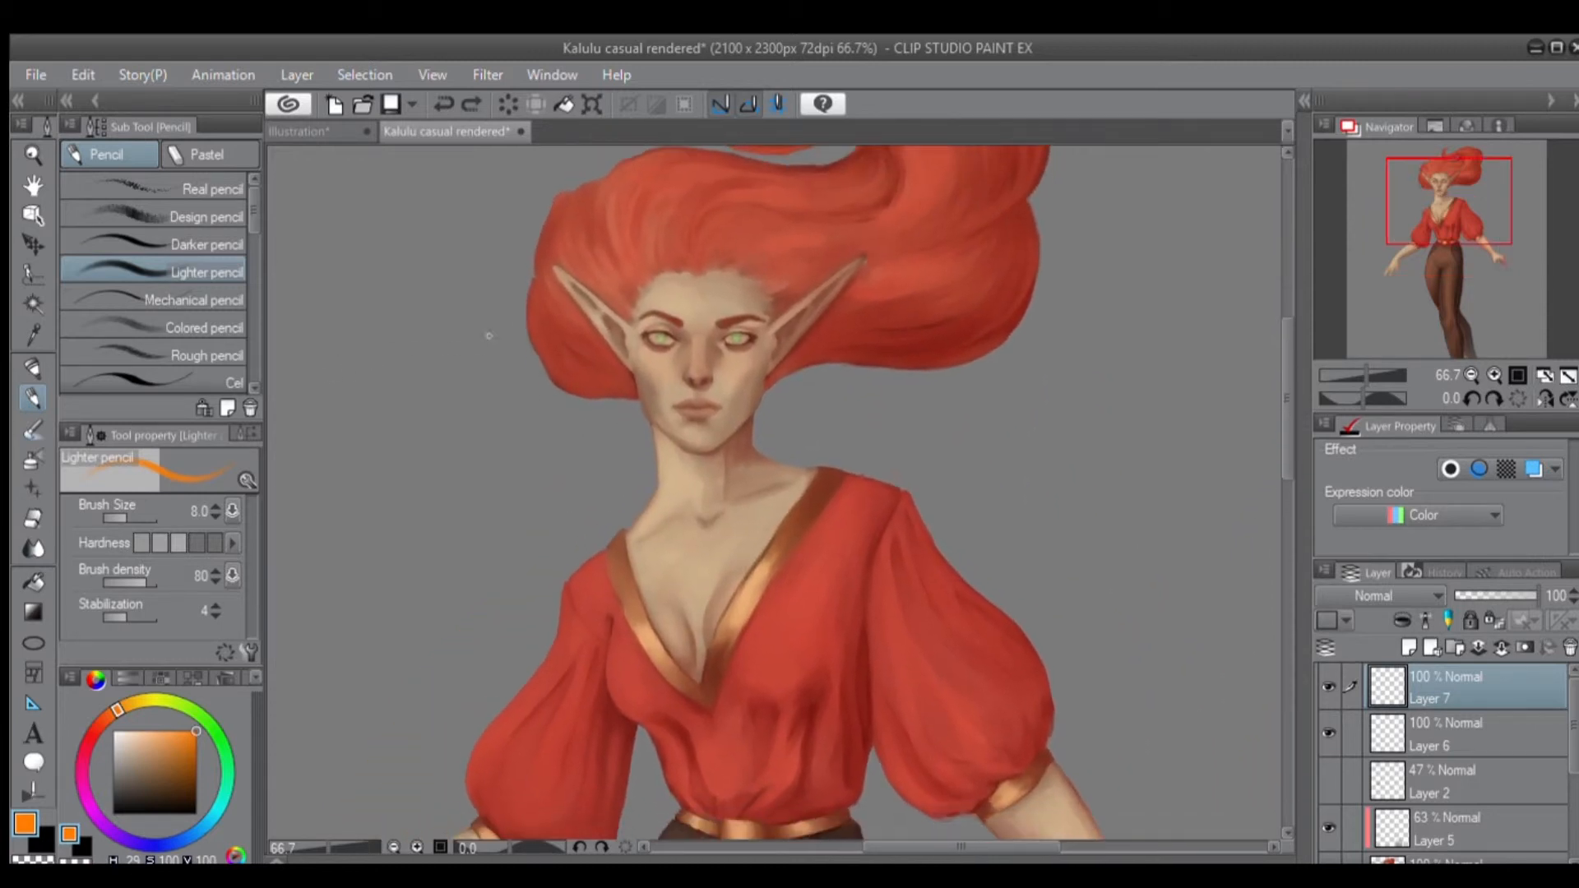
Try short Lighter pencil strokes on and beside the face at different hardness levels, undoing each one.
left_click_drag(518, 432, 622, 378)
key("ctrl+z")
left_click(137, 537)
left_click_drag(526, 400, 629, 374)
key("ctrl+z")
left_click(190, 538)
key("ctrl+z")
mouse_move(720, 345)
left_mouse_down()
mouse_move(687, 321)
mouse_move(647, 337)
mouse_move(670, 353)
mouse_move(728, 338)
left_mouse_up()
key("ctrl+z")
key("ctrl+z")
Change the Lighter pencil's brush density and try a long stroke across the face, undoing it.
mouse_move(114, 574)
left_mouse_down()
mouse_move(142, 576)
mouse_move(90, 582)
mouse_move(133, 580)
left_mouse_up()
mouse_move(493, 491)
left_mouse_down()
mouse_move(633, 370)
mouse_move(806, 316)
left_mouse_up()
key("ctrl+z")
key("ctrl+z")
Try Design pencil strokes over the face and hair at brush sizes 10.0 and 106.7, undoing each one.
left_click(156, 216)
left_click_drag(744, 259, 670, 376)
key("ctrl+z")
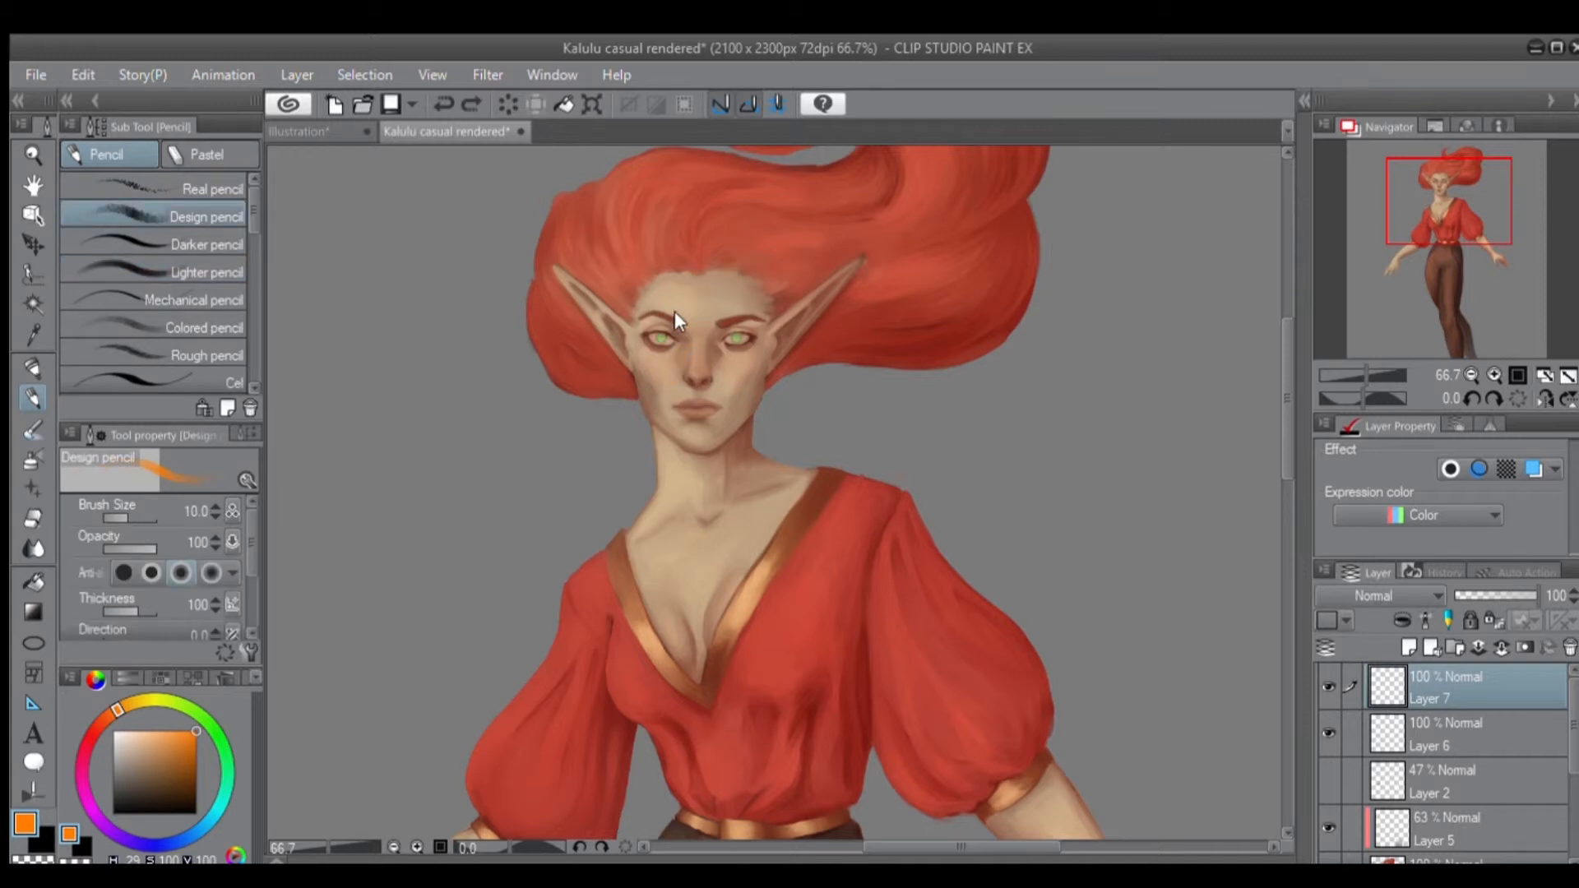
mouse_move(673, 267)
left_mouse_down()
mouse_move(720, 226)
mouse_move(817, 187)
left_mouse_up()
key("ctrl+z")
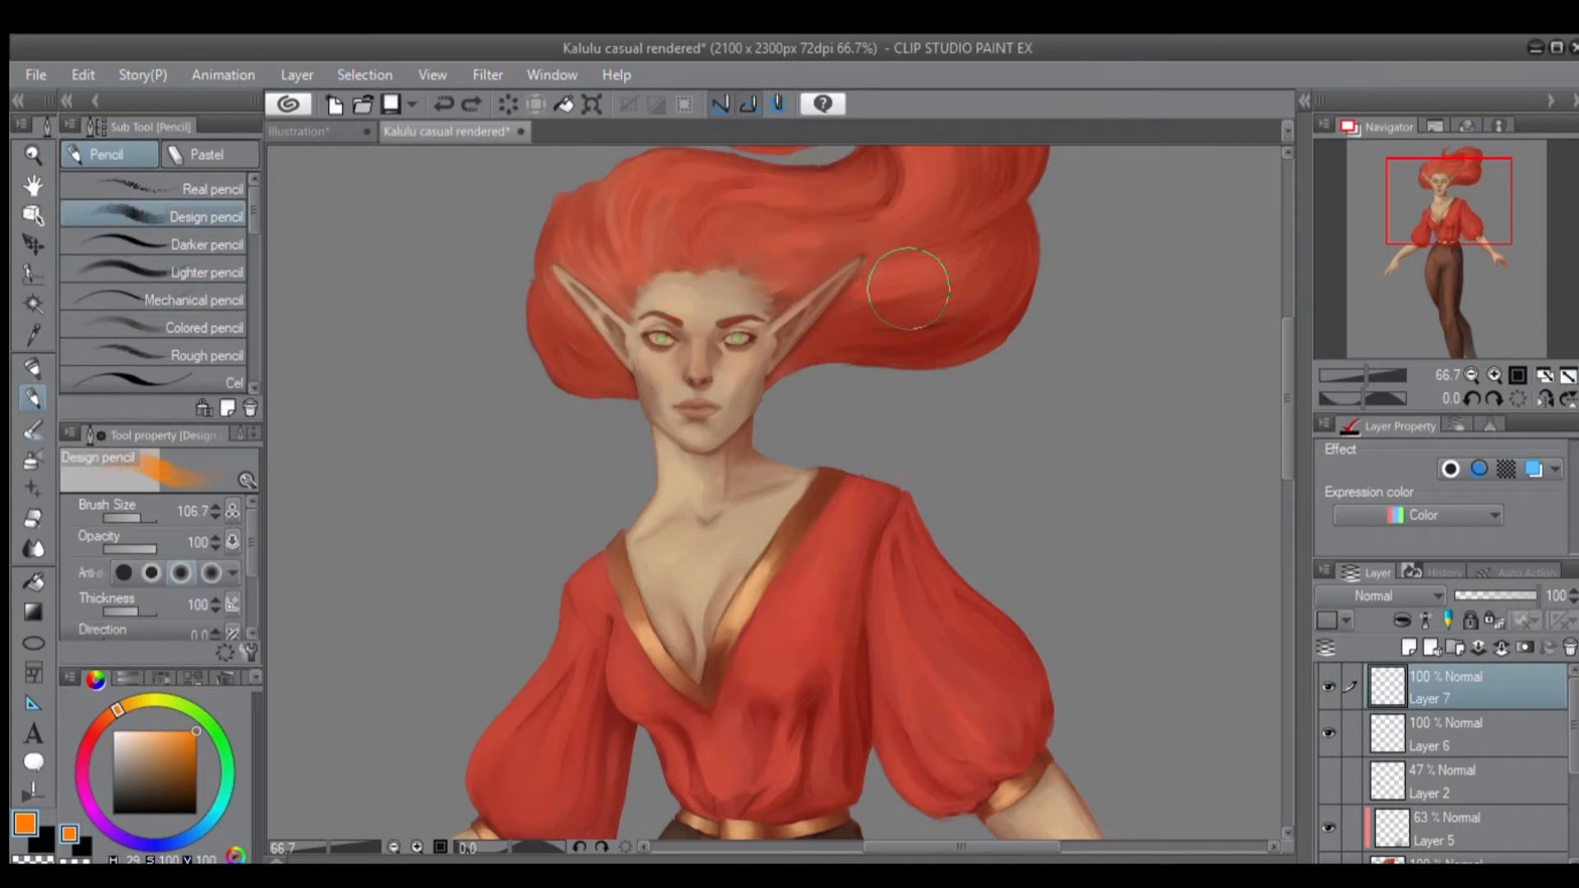
left_click_drag(979, 267, 890, 415)
key("ctrl+z")
mouse_move(801, 337)
left_mouse_down()
mouse_move(888, 274)
mouse_move(1008, 280)
left_mouse_up()
key("ctrl+z")
Try a Rough pencil stroke at brush size 10.0 over the hair, undoing it.
left_click(152, 342)
left_click_drag(890, 252, 1020, 341)
key("ctrl+z")
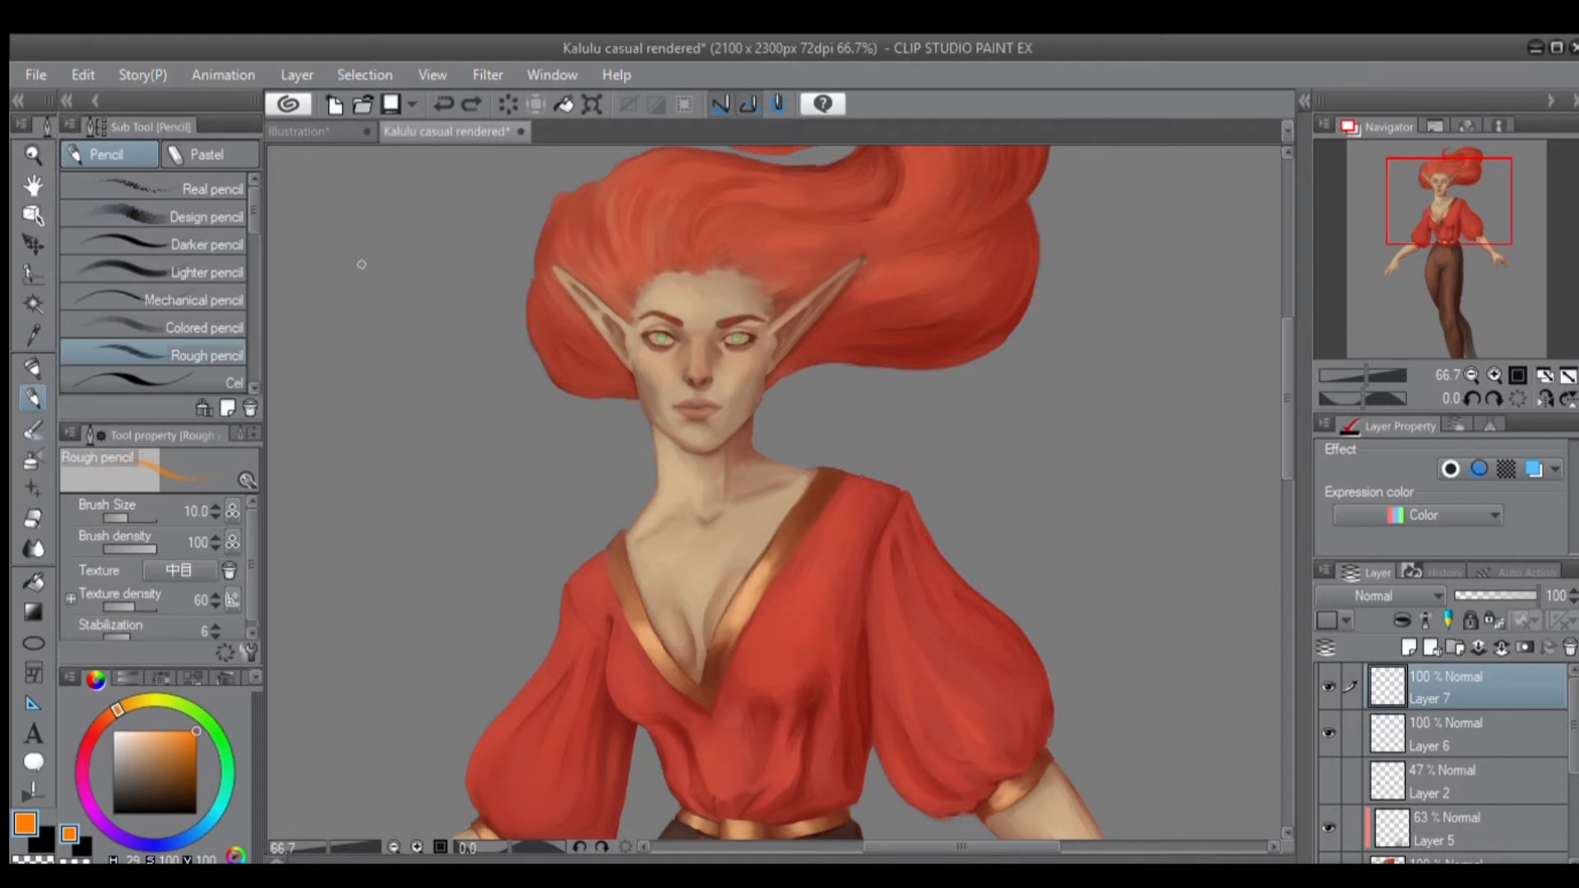
Try strokes with several pastel brushes, including Crayon and Noise, over the hair and face, undoing each one.
left_click(174, 146)
left_click_drag(491, 325, 519, 436)
key("ctrl+z")
left_click(164, 270)
mouse_move(715, 226)
left_mouse_down()
mouse_move(650, 395)
mouse_move(913, 205)
left_mouse_up()
key("ctrl+z")
left_click(165, 359)
mouse_move(576, 251)
left_mouse_down()
mouse_move(680, 262)
mouse_move(807, 420)
left_mouse_up()
key("ctrl+z")
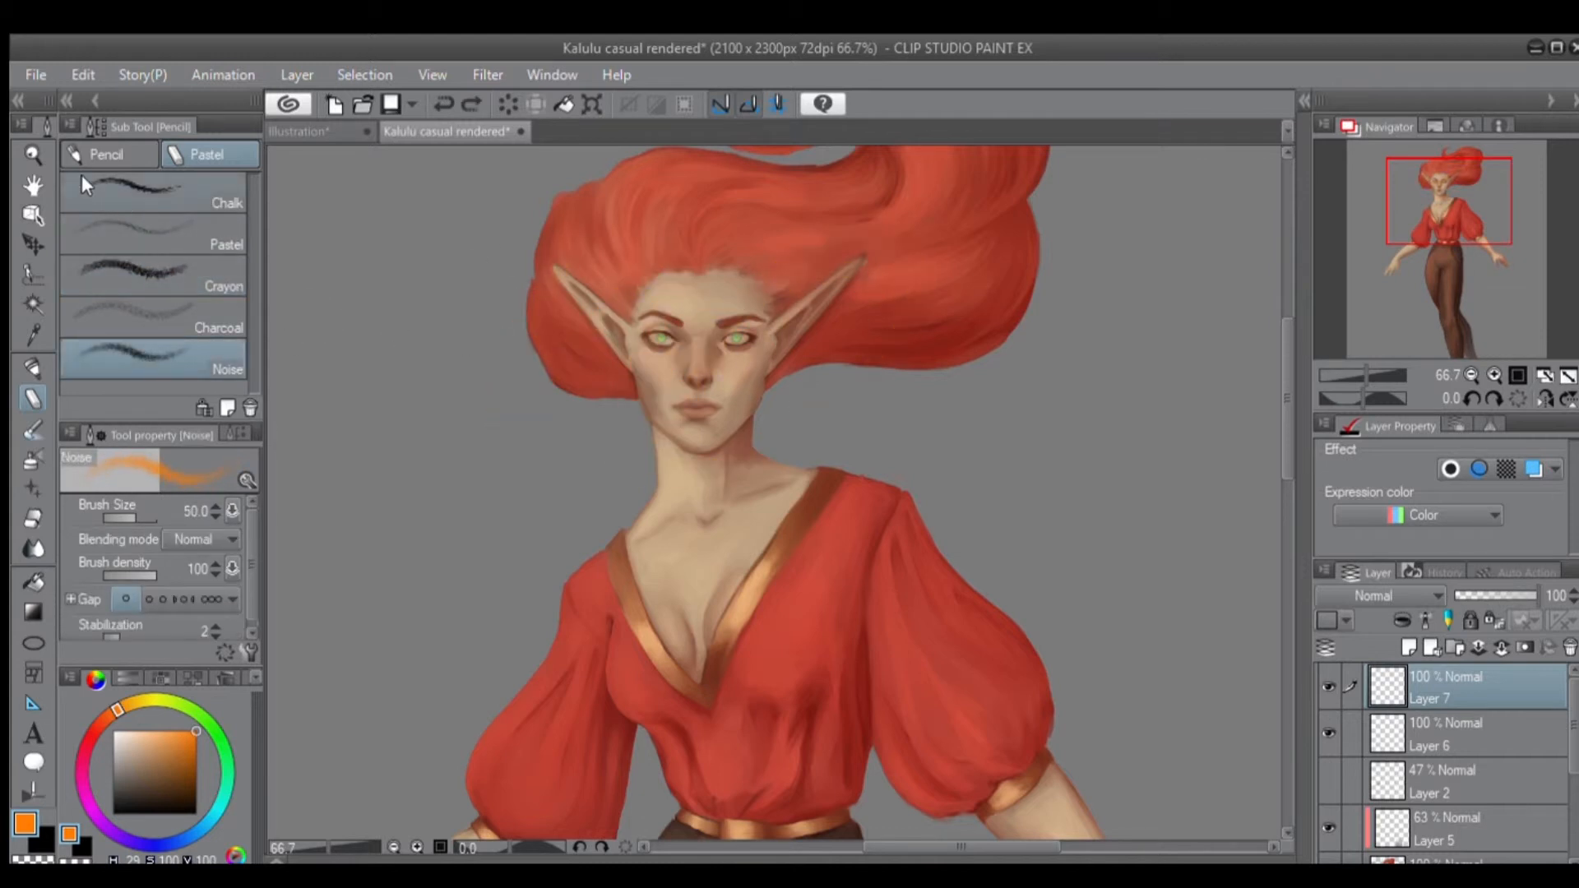
Paint a solid orange patch over the hair beside the pointed ear with the Dense watercolor brush.
left_click(72, 159)
left_click(28, 423)
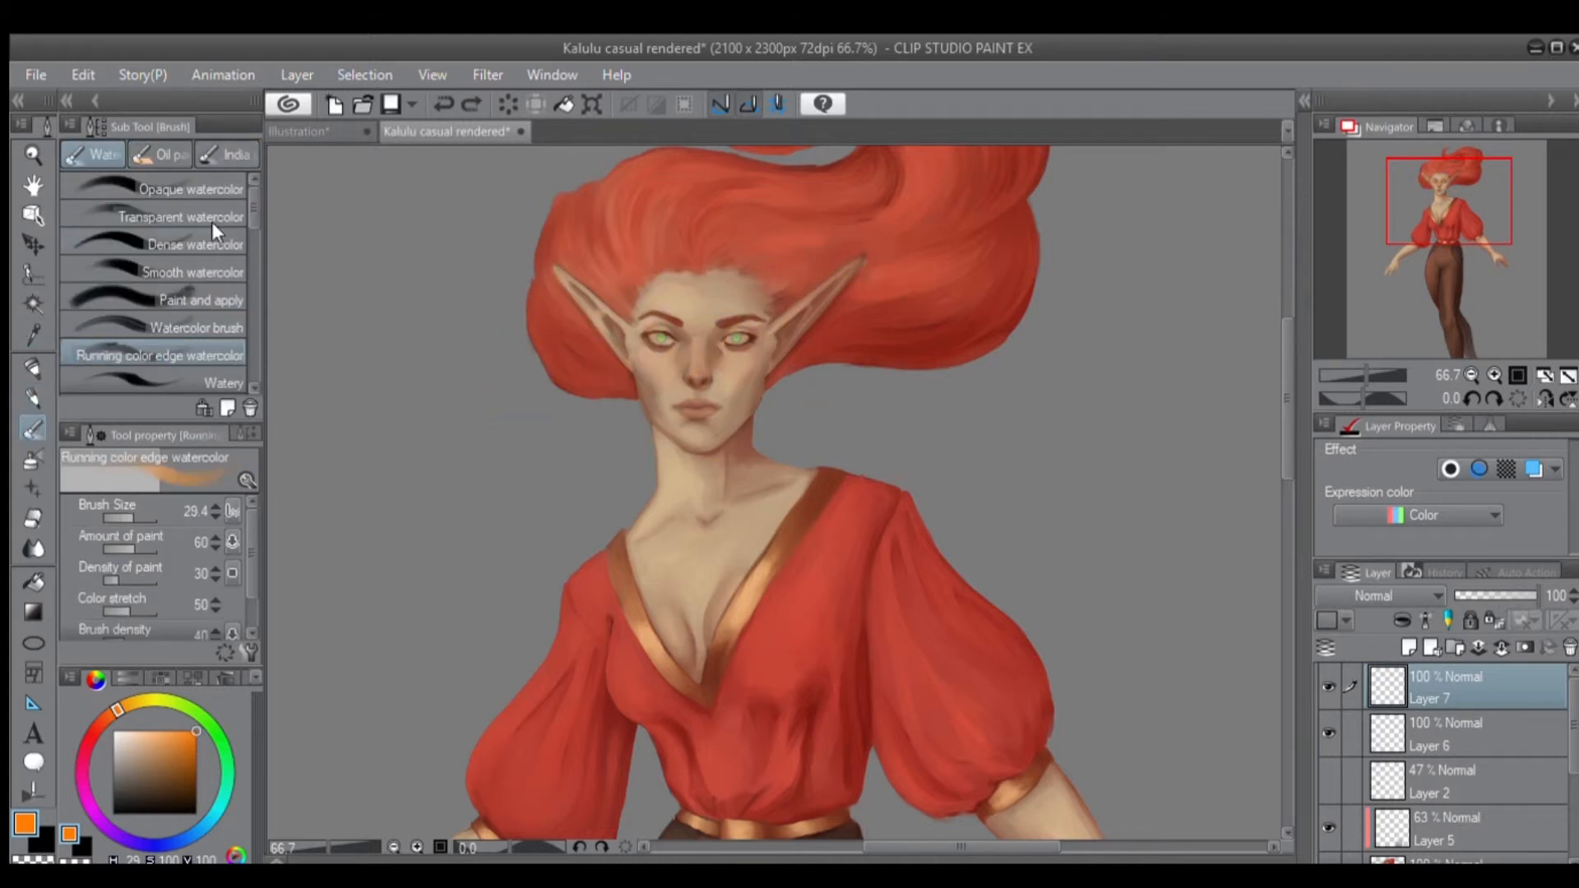
left_click(179, 240)
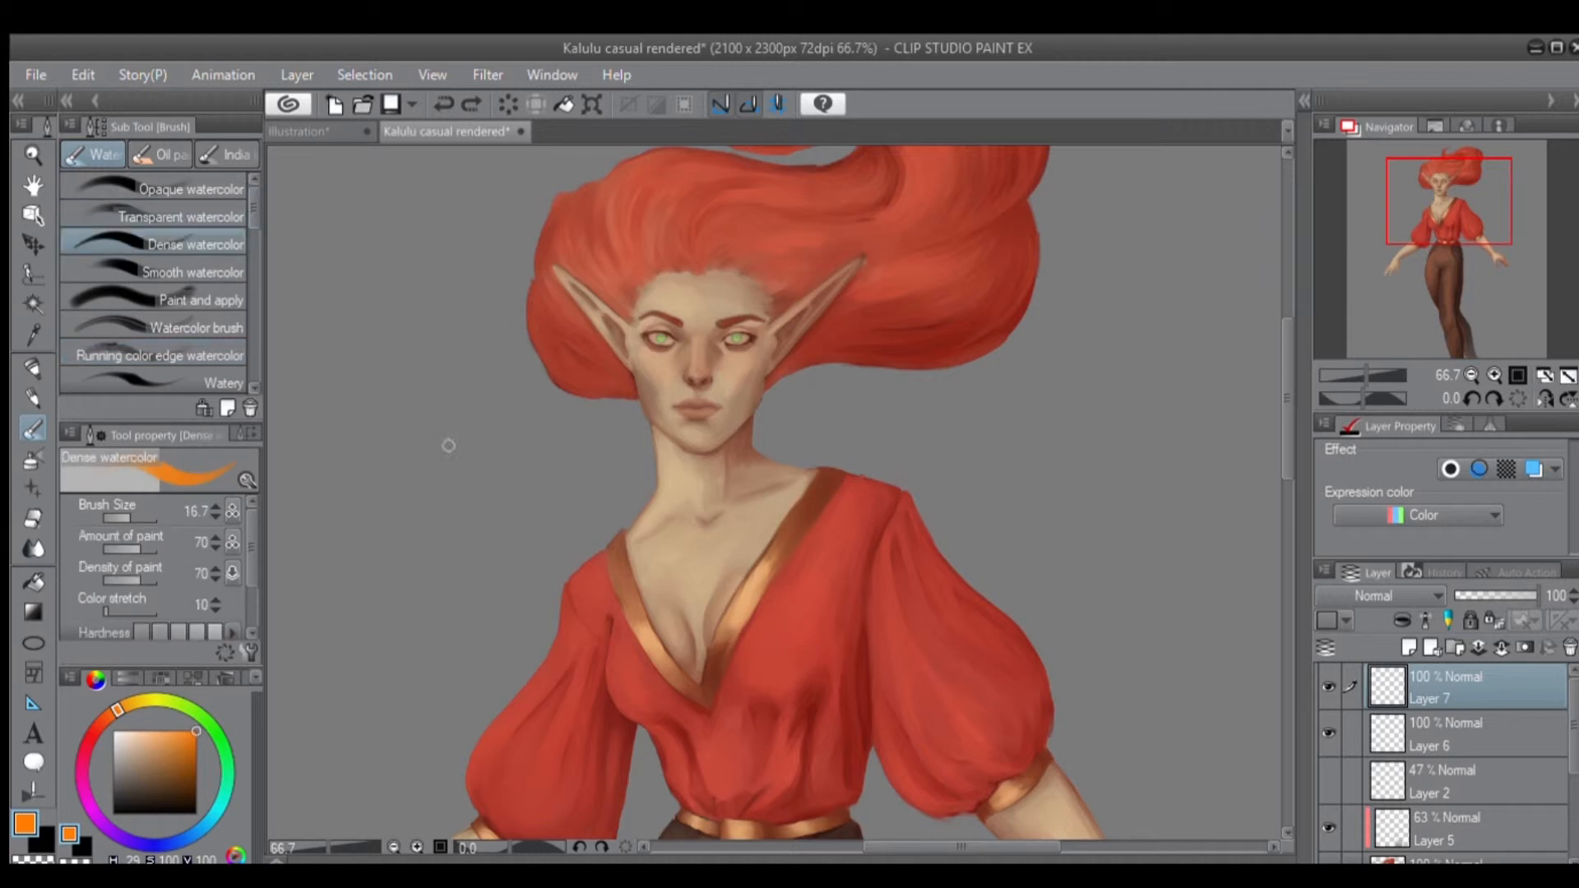
left_click(986, 286)
mouse_move(987, 285)
left_mouse_down()
mouse_move(969, 346)
mouse_move(945, 255)
mouse_move(948, 280)
left_mouse_up()
Blend dark brown into the orange patch with the Opaque watercolor brush and try it on the nearby hair.
left_click(169, 187)
left_click_drag(164, 761, 193, 784)
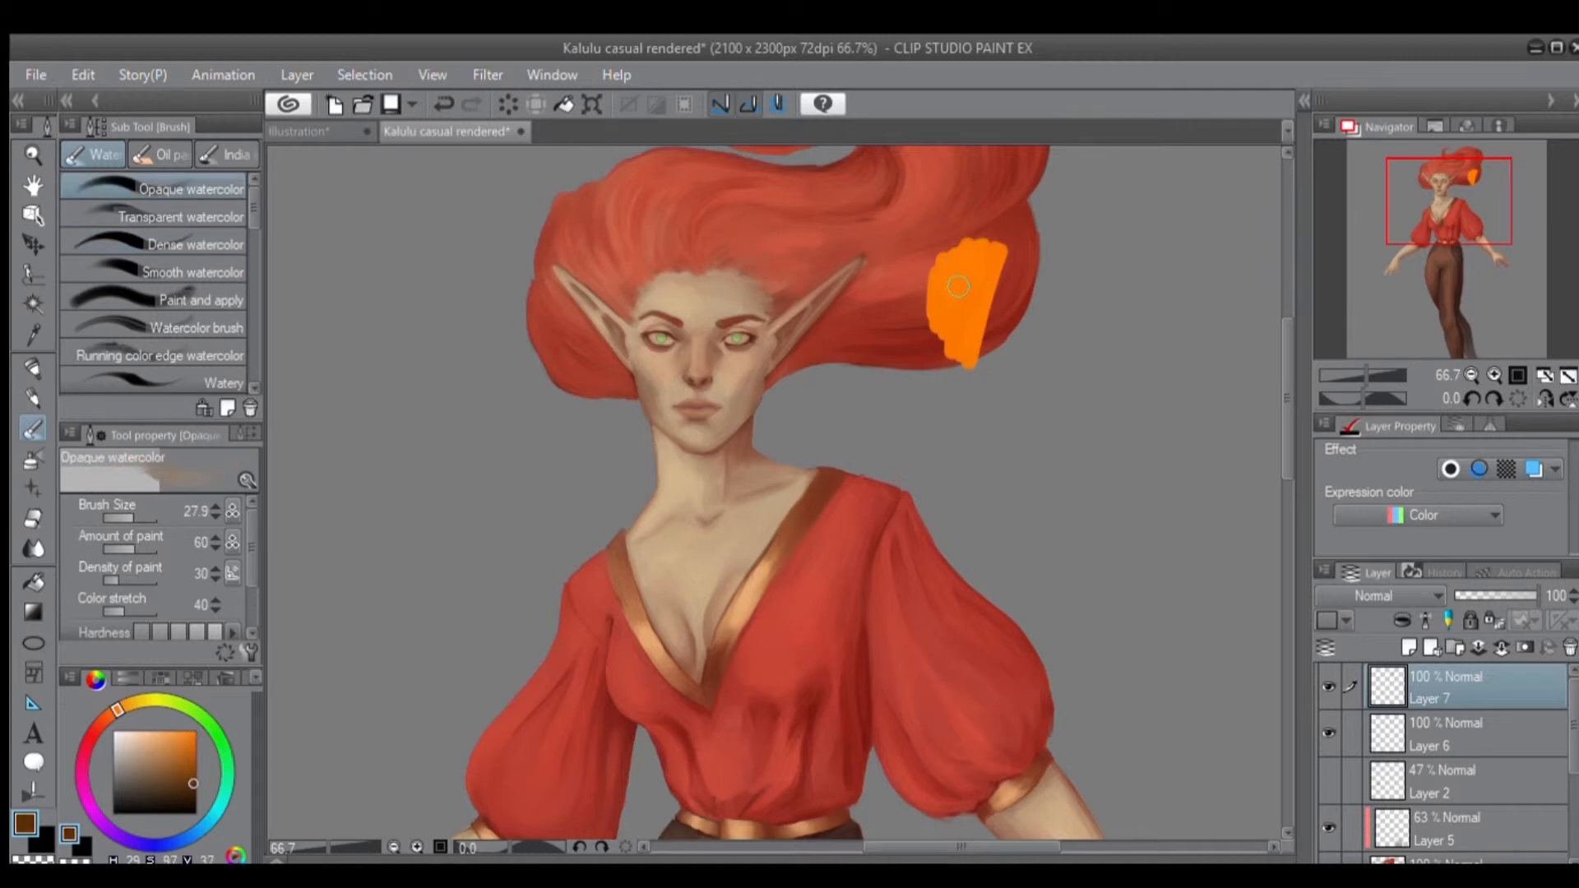
mouse_move(956, 299)
left_mouse_down()
mouse_move(956, 251)
mouse_move(947, 350)
mouse_move(965, 264)
mouse_move(966, 379)
mouse_move(959, 261)
mouse_move(959, 357)
mouse_move(996, 251)
mouse_move(965, 343)
mouse_move(977, 255)
left_mouse_up()
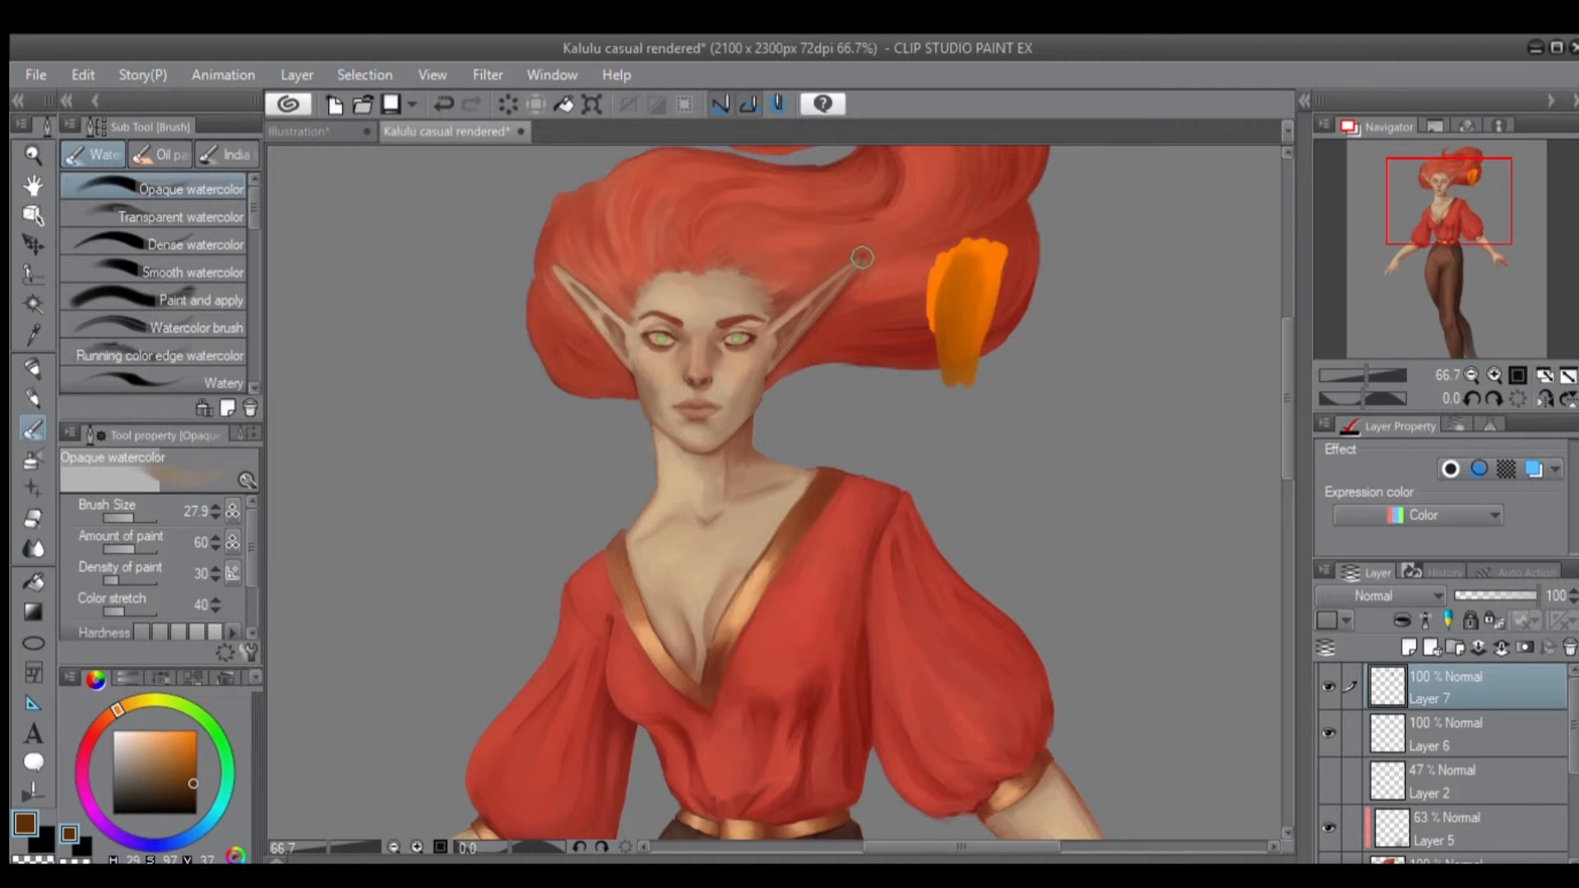
mouse_move(862, 258)
left_mouse_down()
mouse_move(976, 258)
mouse_move(930, 262)
mouse_move(973, 285)
mouse_move(954, 350)
mouse_move(958, 265)
left_mouse_up()
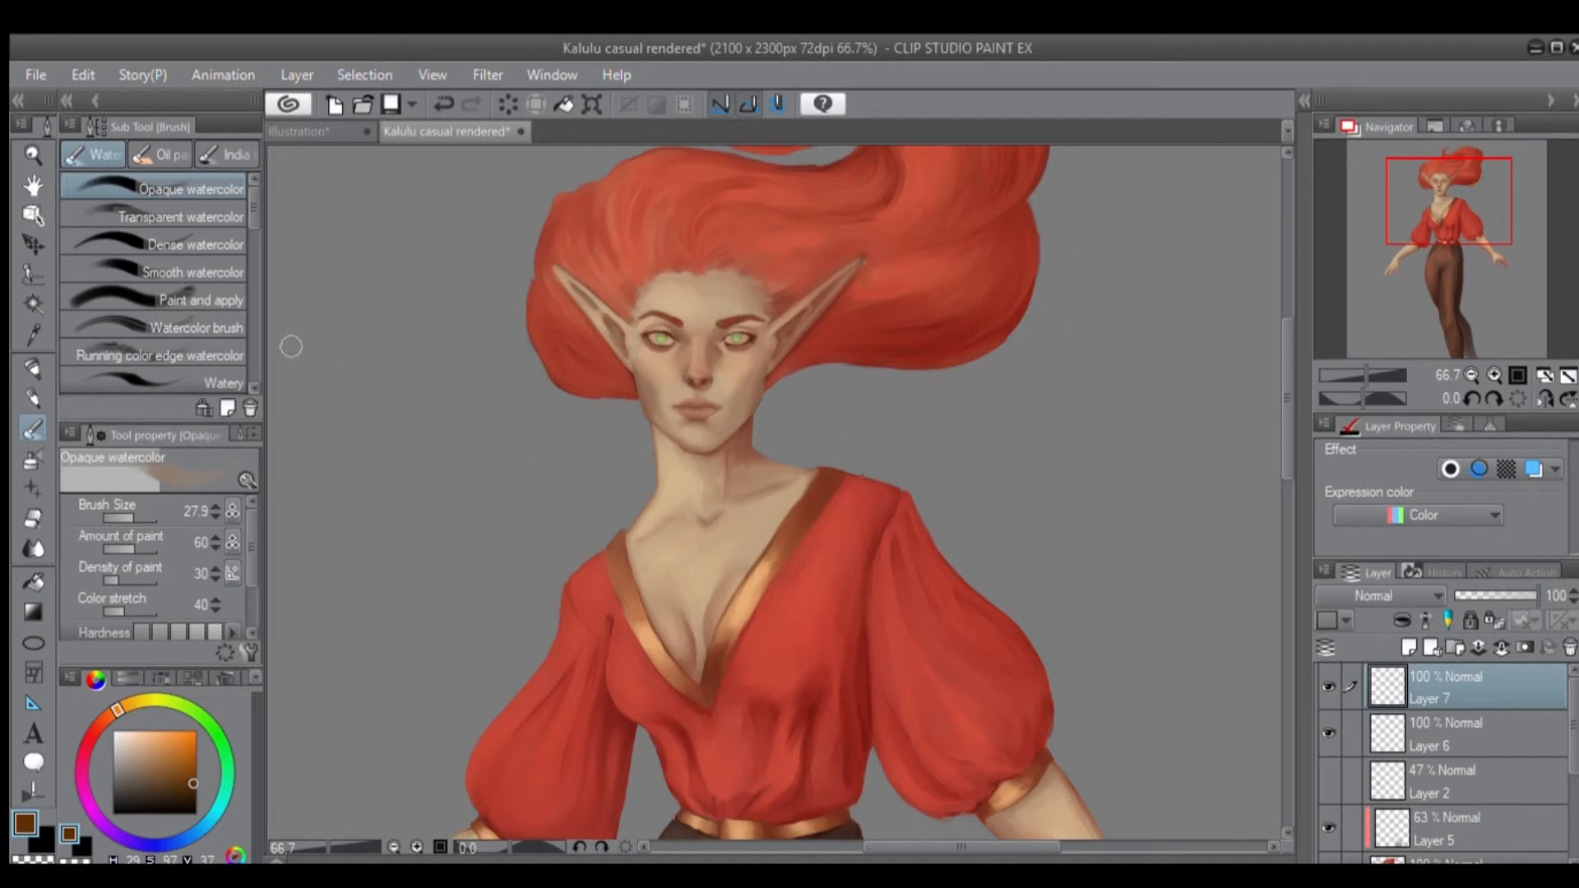
Try dark brown and orange Dense watercolor strokes over the ear and hair, undoing them and the orange patch.
left_click(102, 233)
mouse_move(865, 269)
left_mouse_down()
mouse_move(861, 304)
mouse_move(912, 237)
mouse_move(910, 301)
mouse_move(836, 303)
mouse_move(862, 315)
mouse_move(827, 343)
mouse_move(883, 201)
mouse_move(801, 281)
mouse_move(845, 258)
mouse_move(810, 310)
mouse_move(880, 251)
left_mouse_up()
key("ctrl+z")
left_click(196, 731)
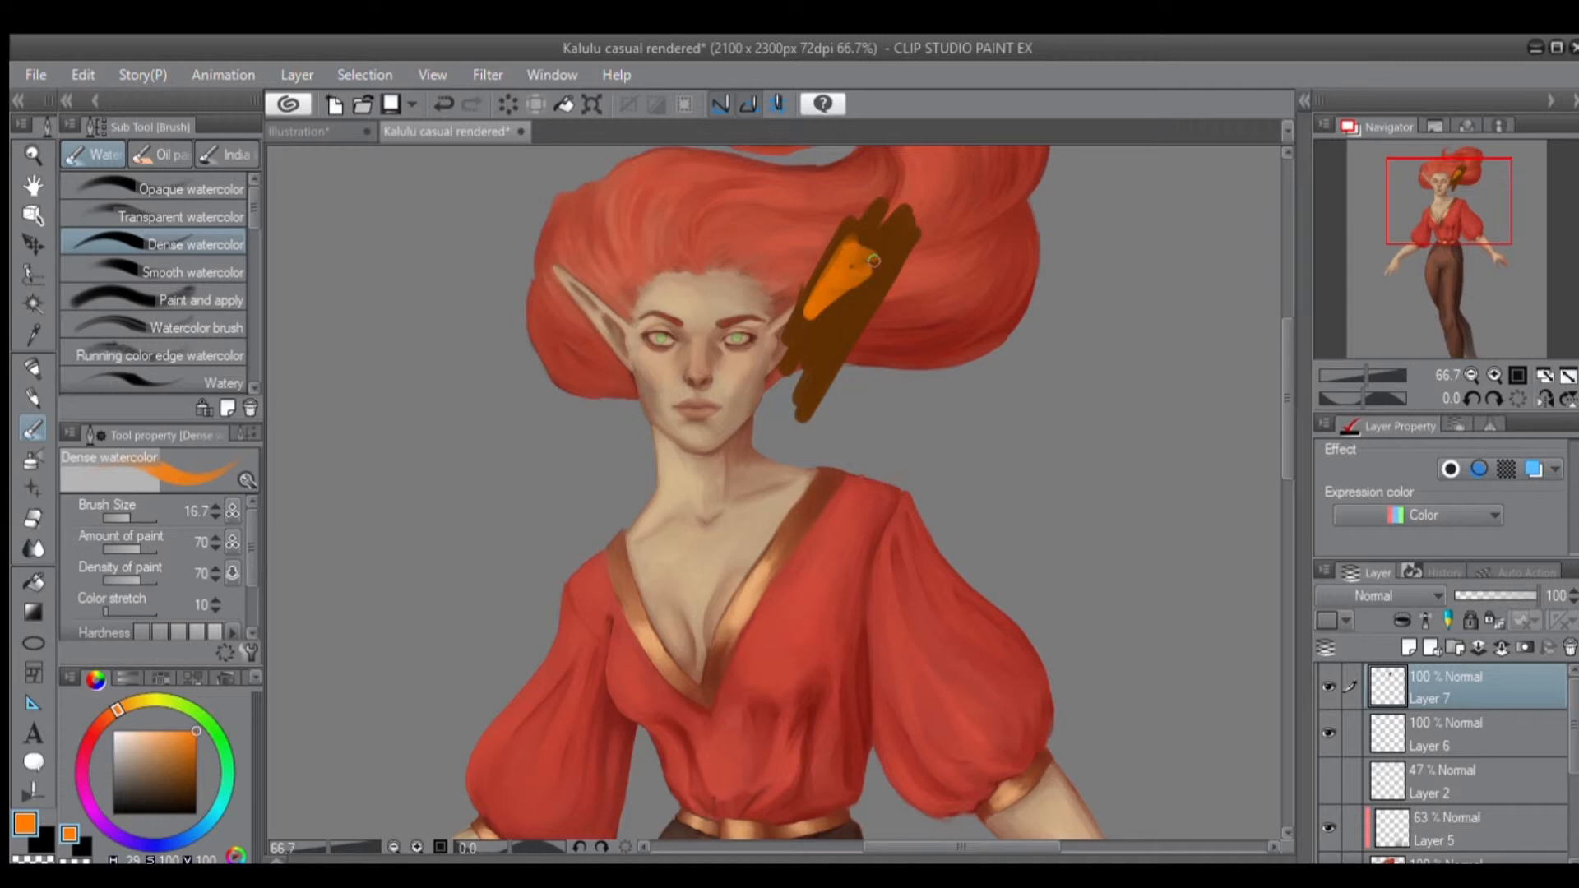
key("ctrl+z")
key("ctrl+z")
key("ctrl+z")
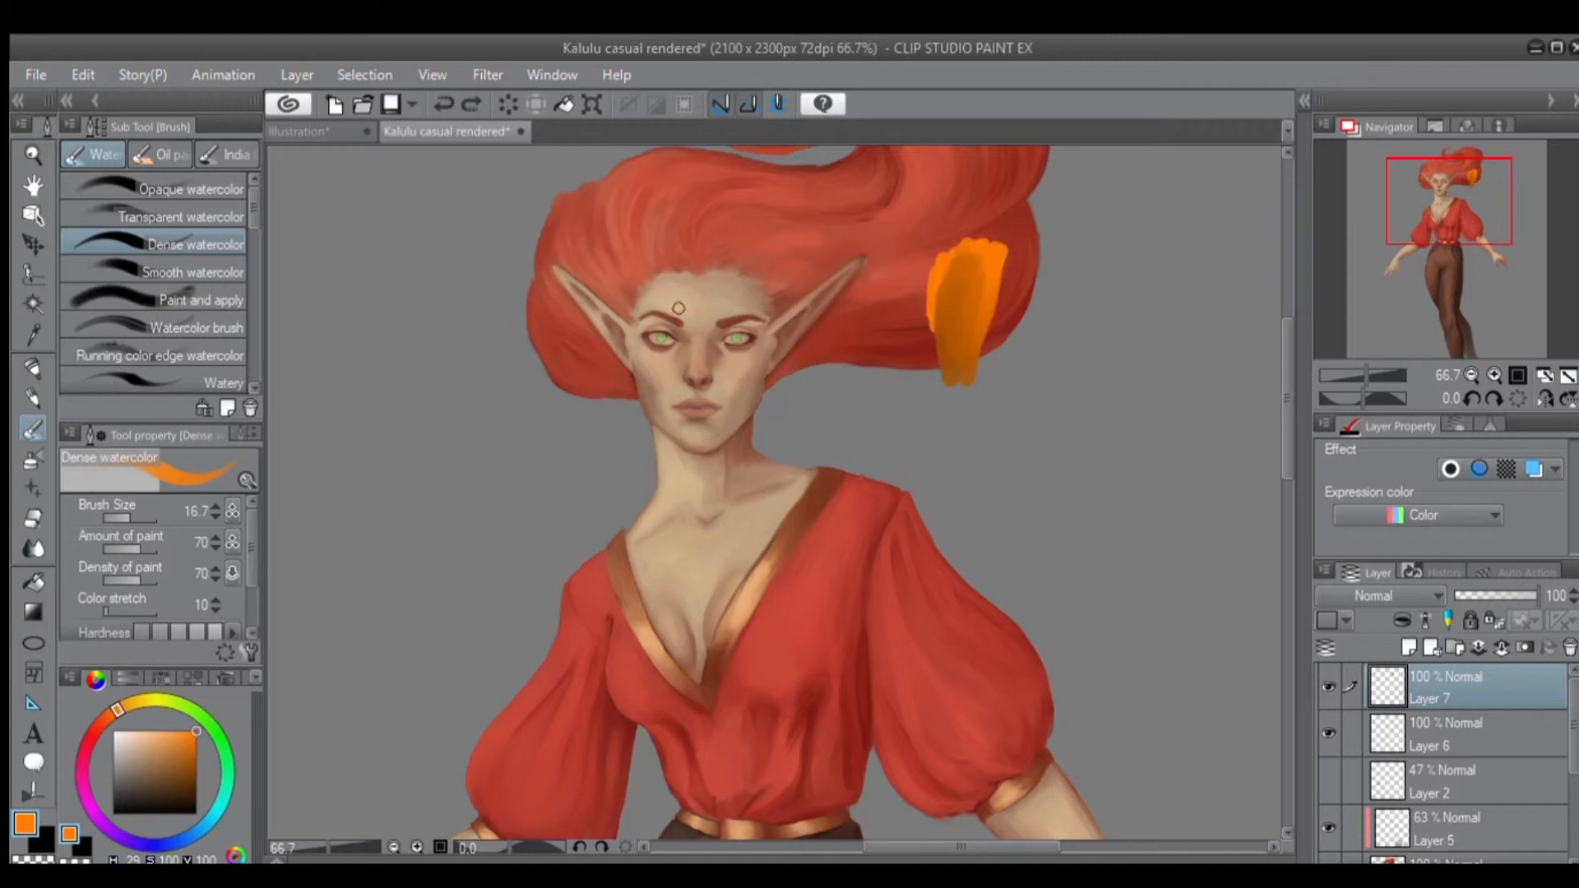
key("ctrl+z")
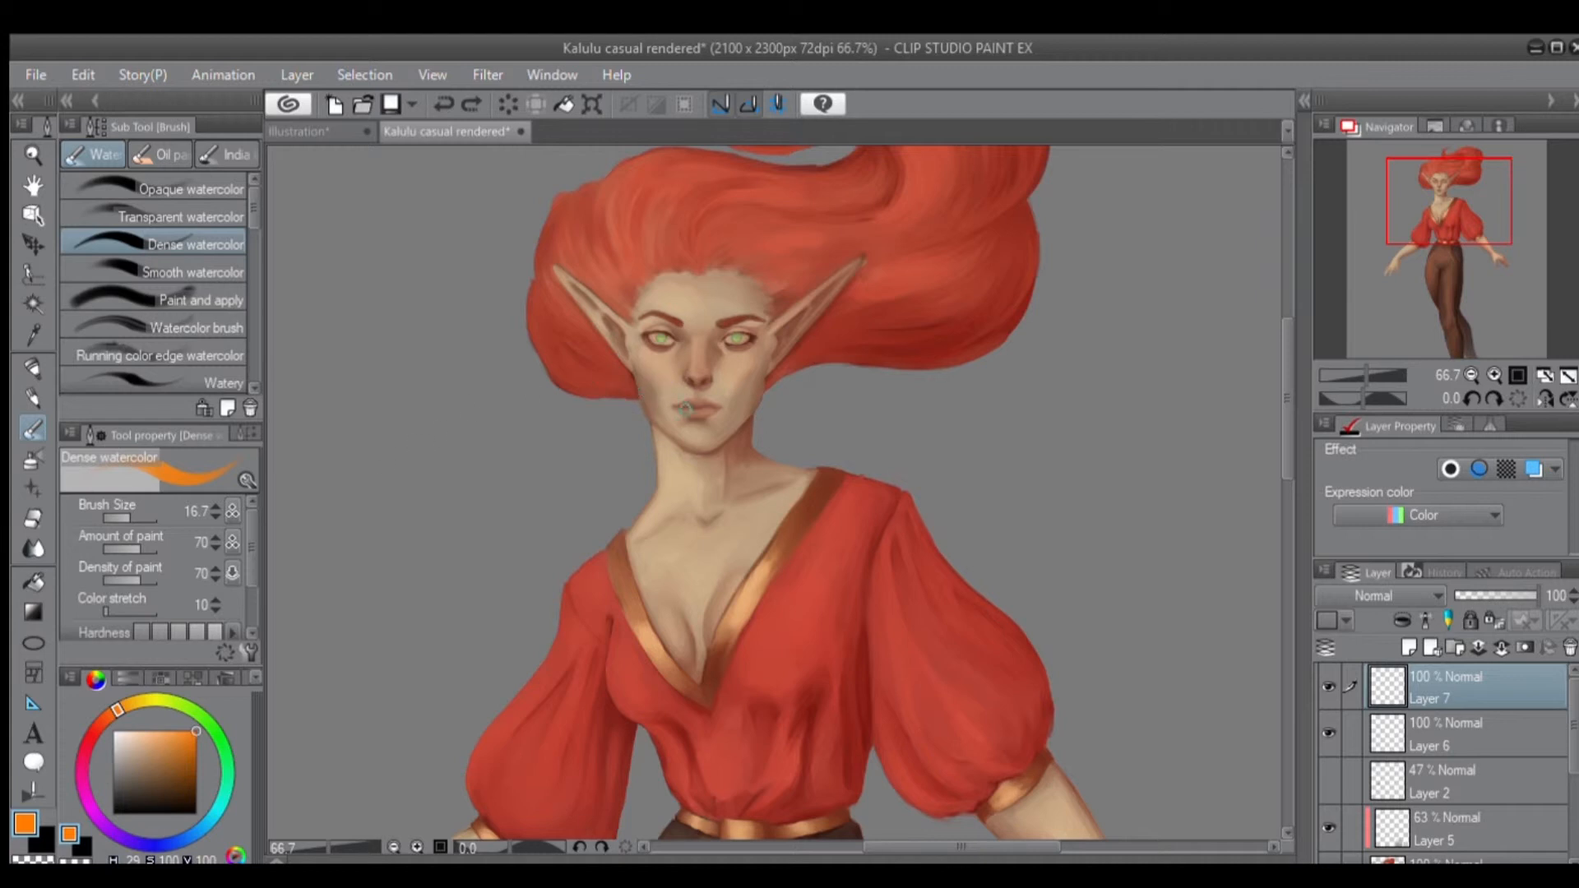
Sample skin tones from the face, neck and chest and paint them over one side of the face with Dense watercolor.
left_click(741, 407, "alt")
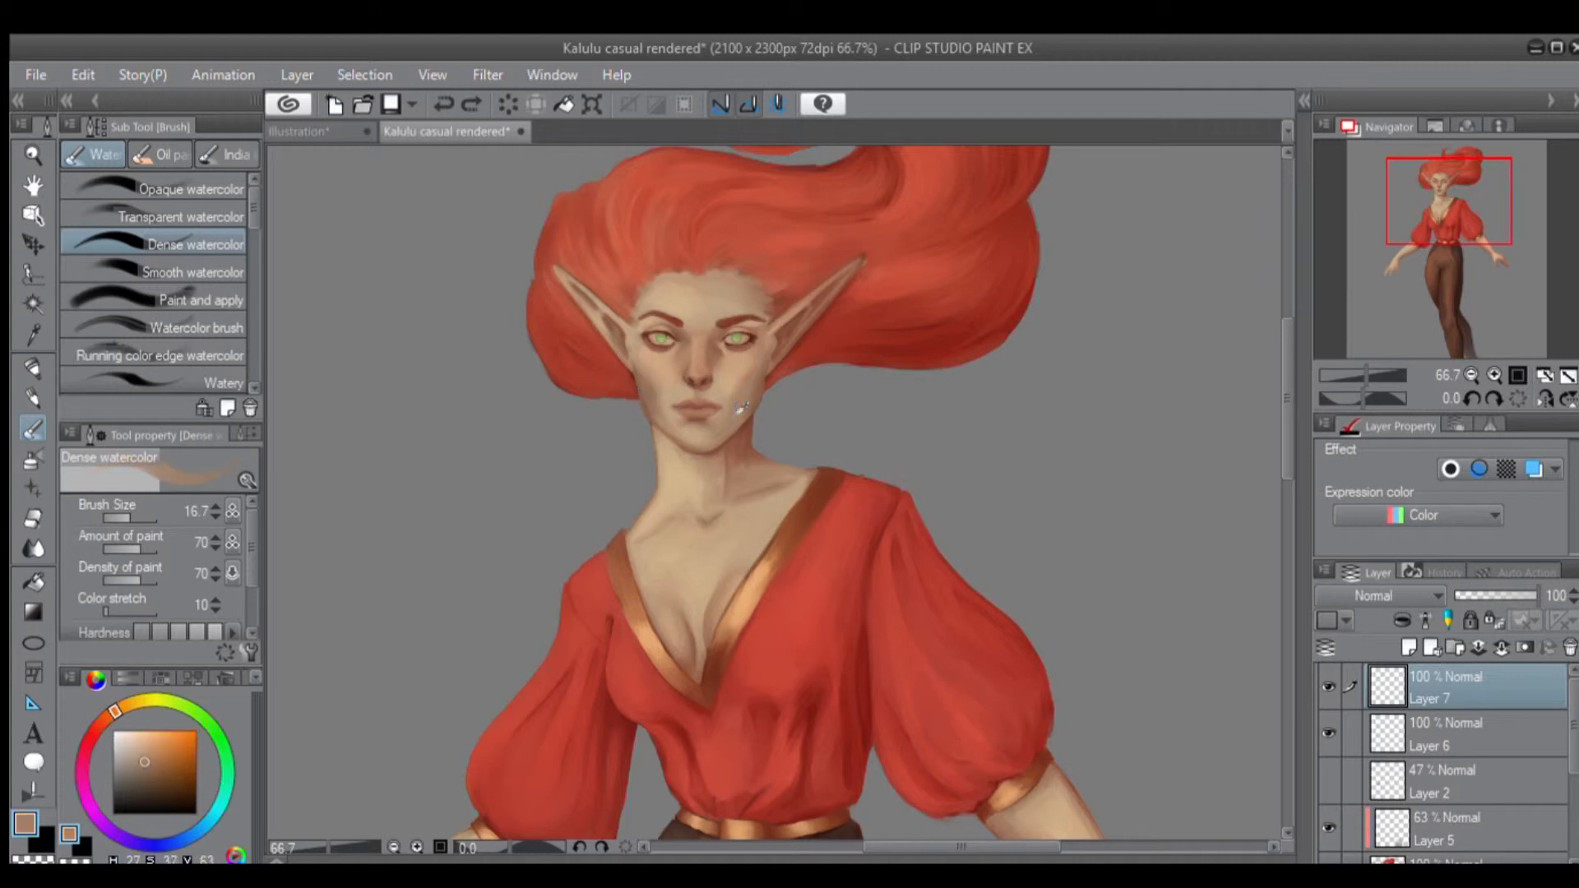
left_click(737, 468, "alt")
mouse_move(708, 385)
left_mouse_down()
mouse_move(756, 347)
mouse_move(720, 421)
mouse_move(722, 345)
mouse_move(728, 379)
mouse_move(745, 356)
mouse_move(733, 380)
mouse_move(724, 358)
mouse_move(756, 355)
mouse_move(723, 376)
left_mouse_up()
left_click(695, 543, "alt")
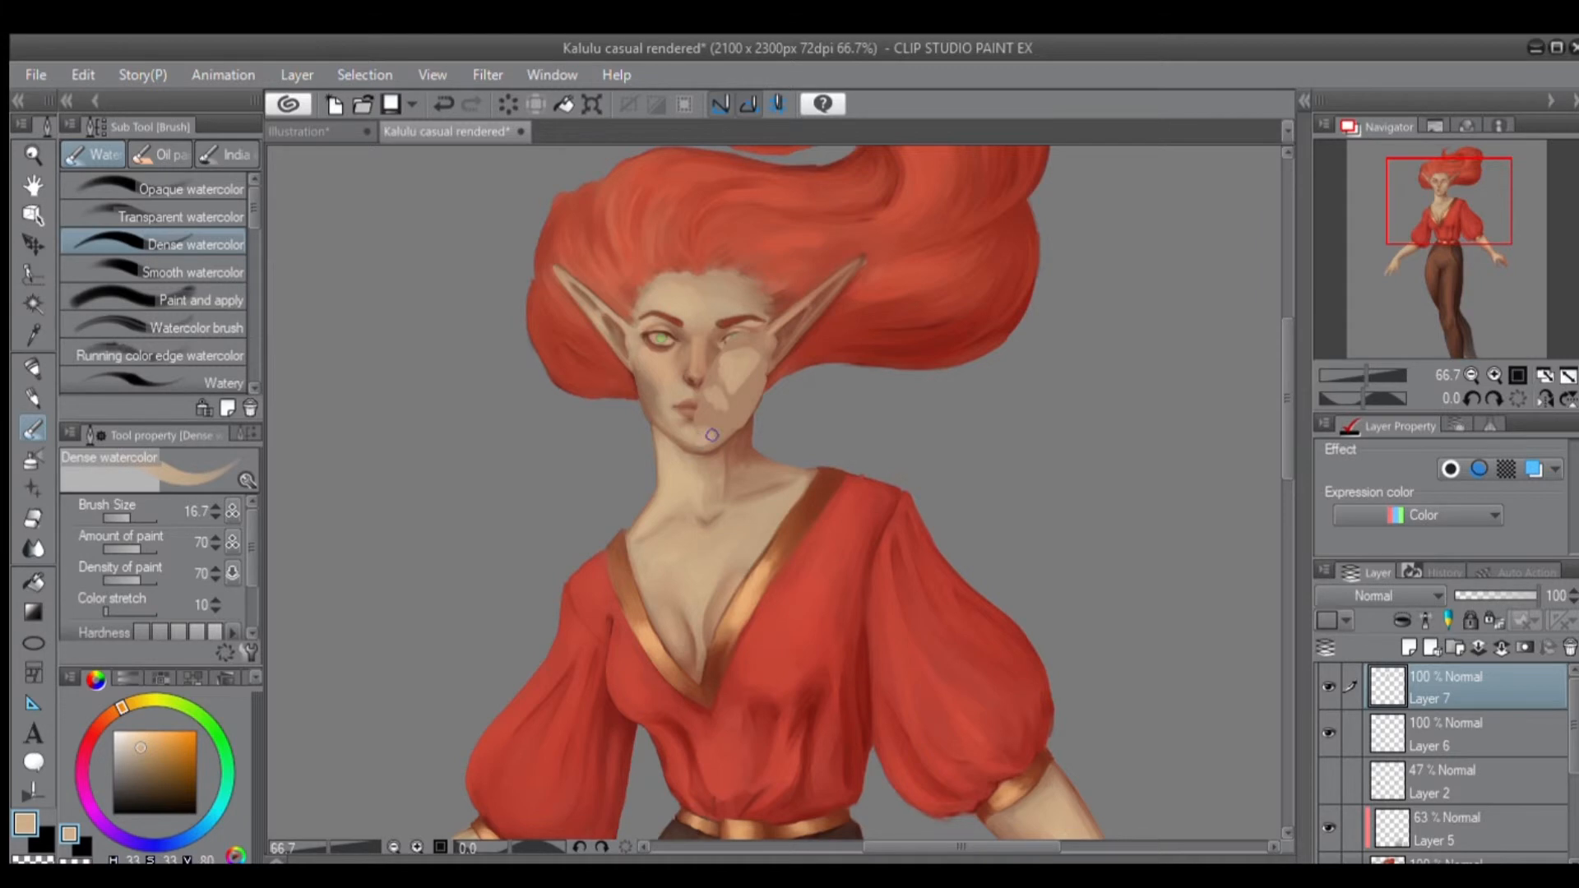
left_click(748, 443, "alt")
left_click_drag(743, 428, 757, 397)
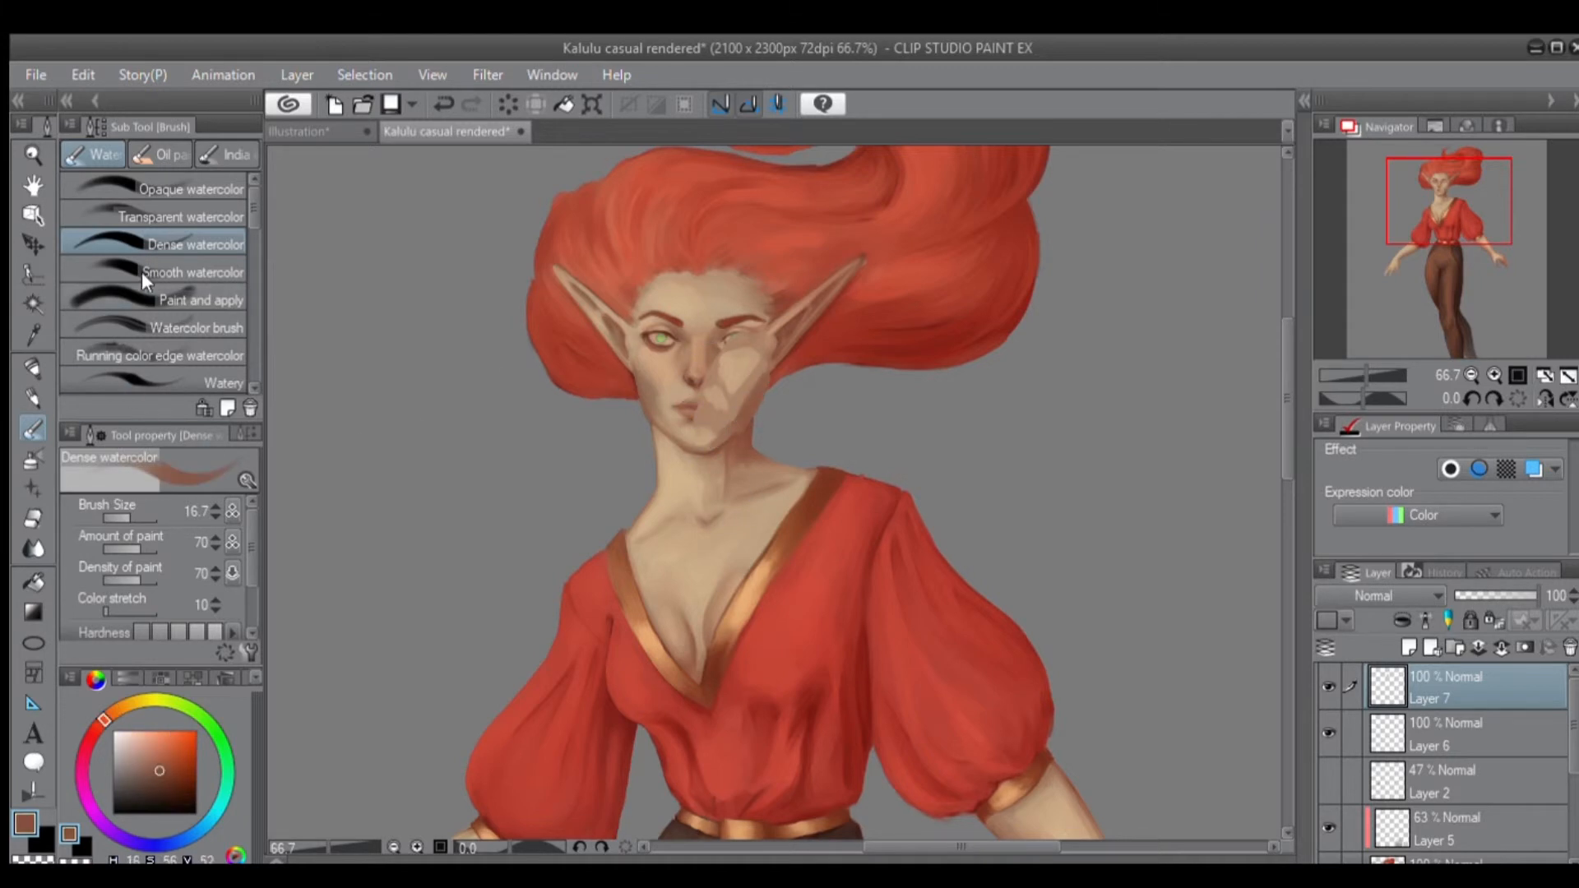
Try blending the painted skin tones on the face with the Opaque watercolor brush at size 27.9.
left_click(169, 188)
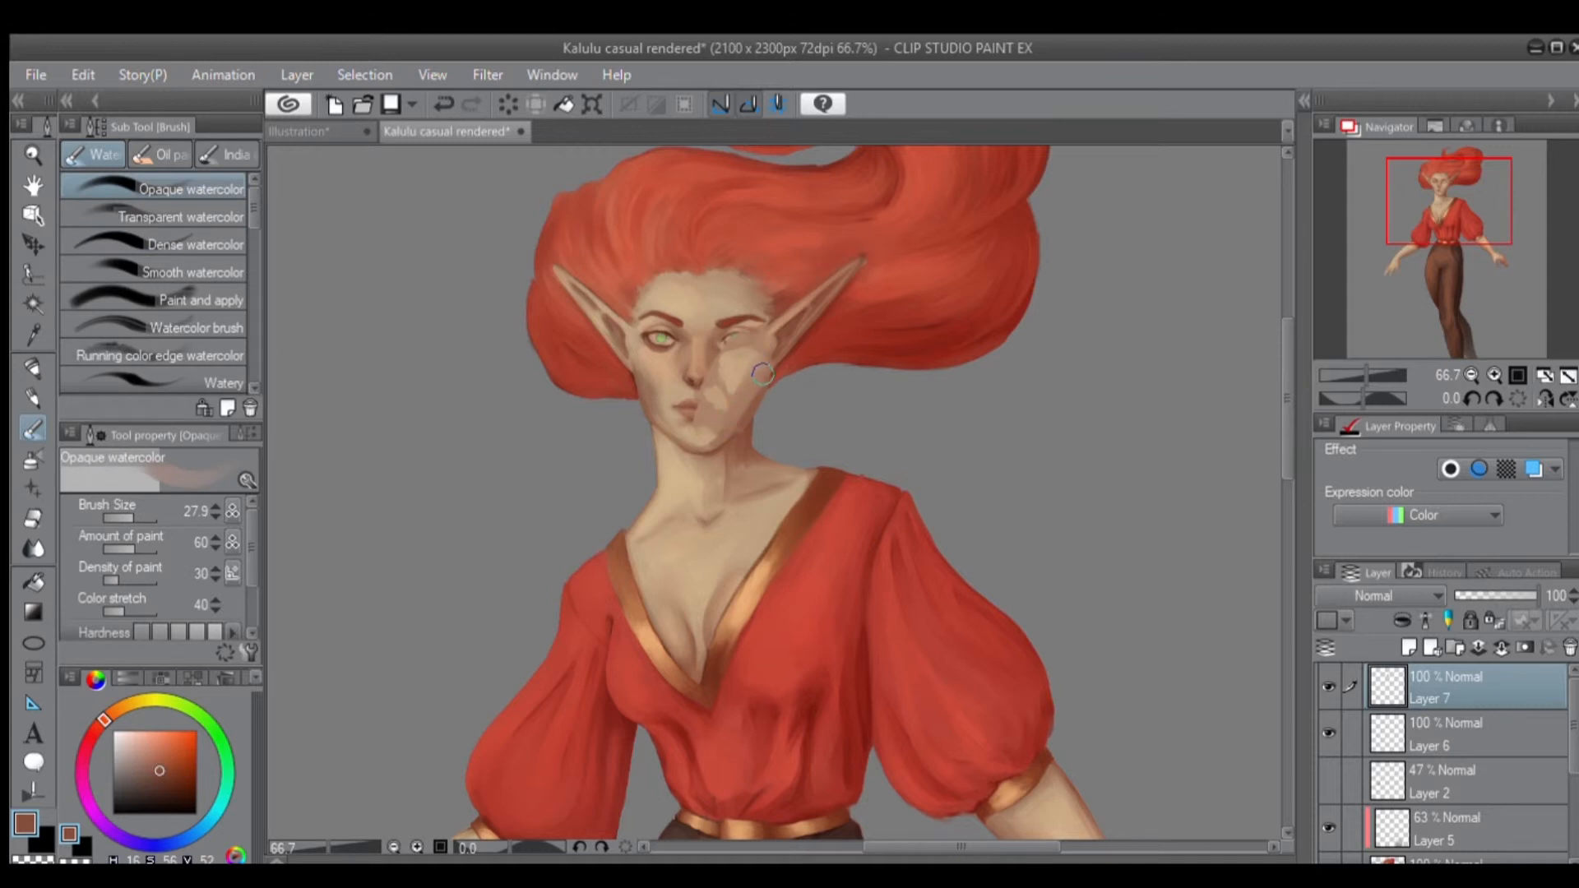
mouse_move(723, 369)
left_mouse_down()
mouse_move(752, 346)
mouse_move(727, 371)
mouse_move(743, 392)
mouse_move(708, 389)
mouse_move(719, 428)
mouse_move(701, 421)
mouse_move(743, 398)
mouse_move(720, 408)
left_mouse_up()
mouse_move(708, 419)
left_mouse_down()
mouse_move(760, 383)
mouse_move(765, 278)
left_mouse_up()
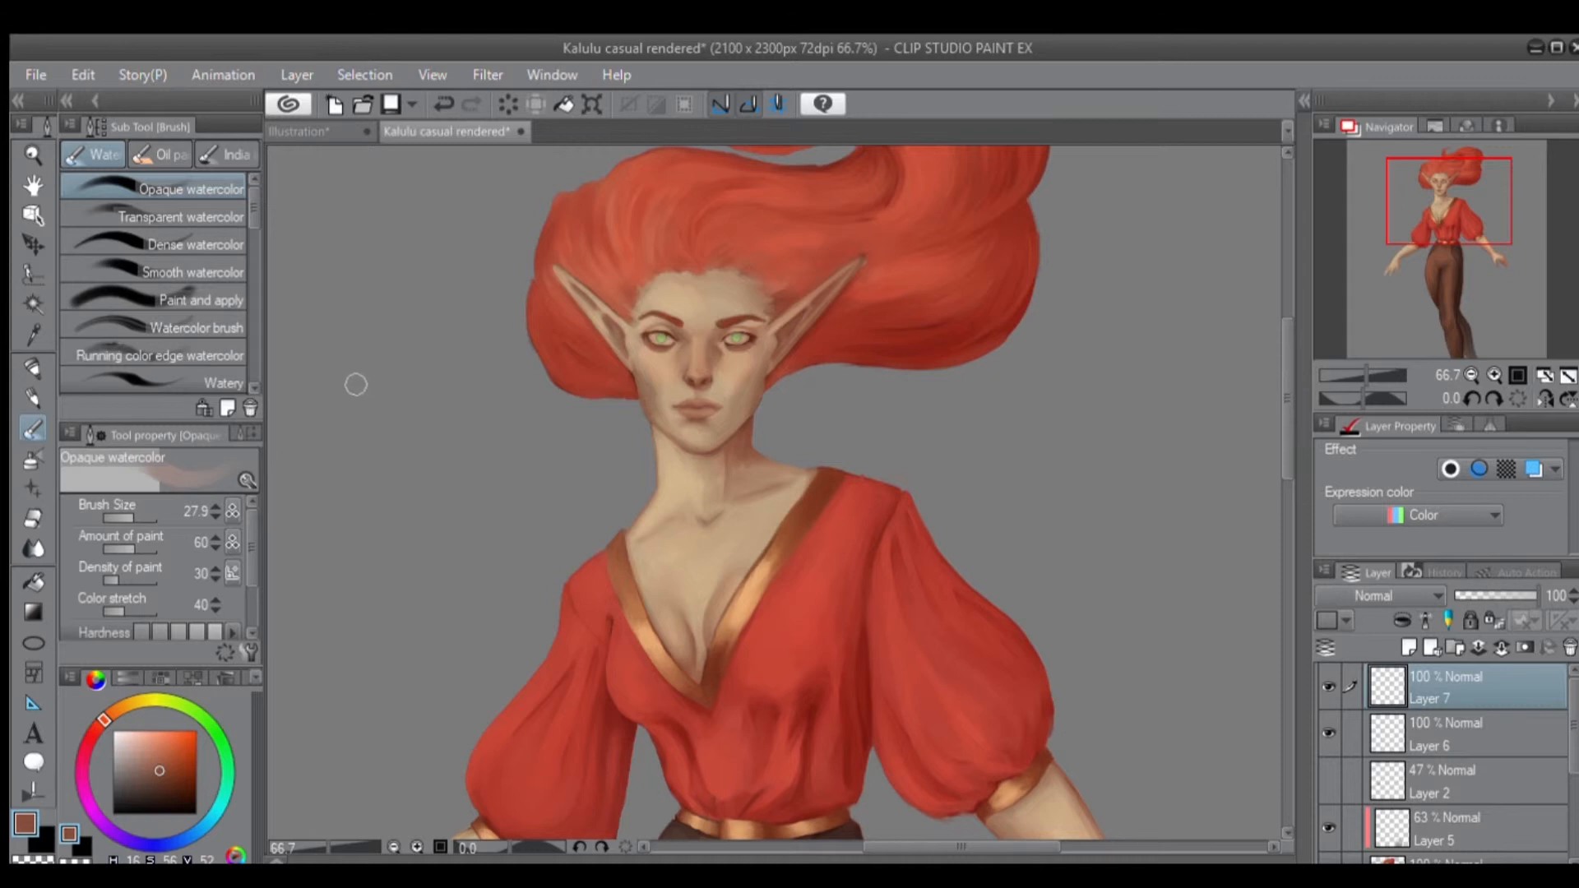
Browse the oil paint brushes and try speckled and 5-line 2 strokes over the figure, undoing them.
left_click(146, 153)
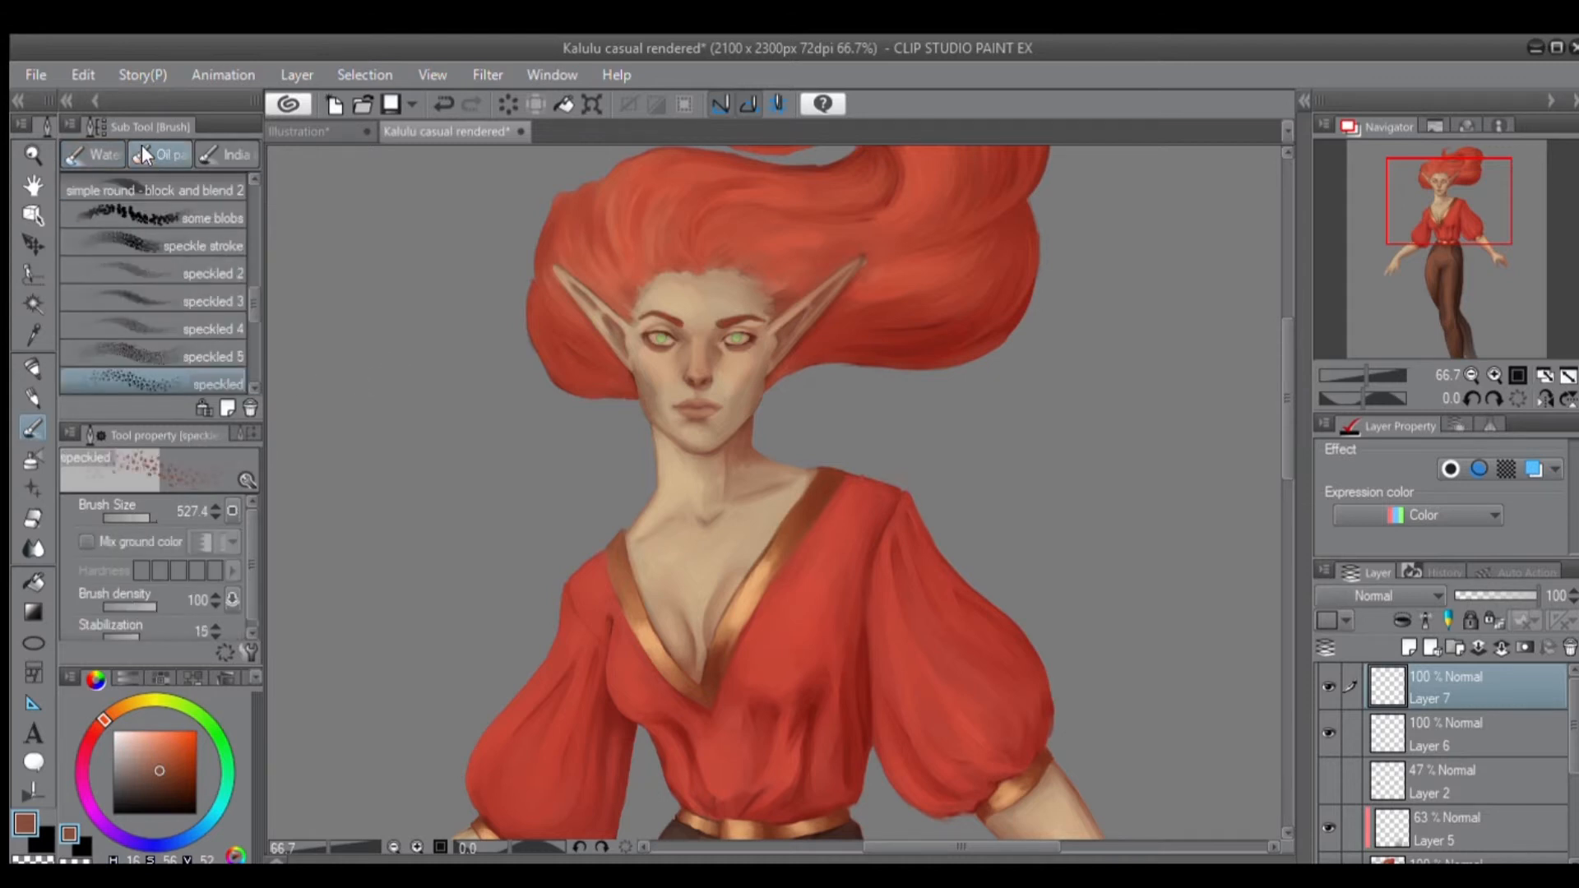
left_click_drag(247, 293, 245, 190)
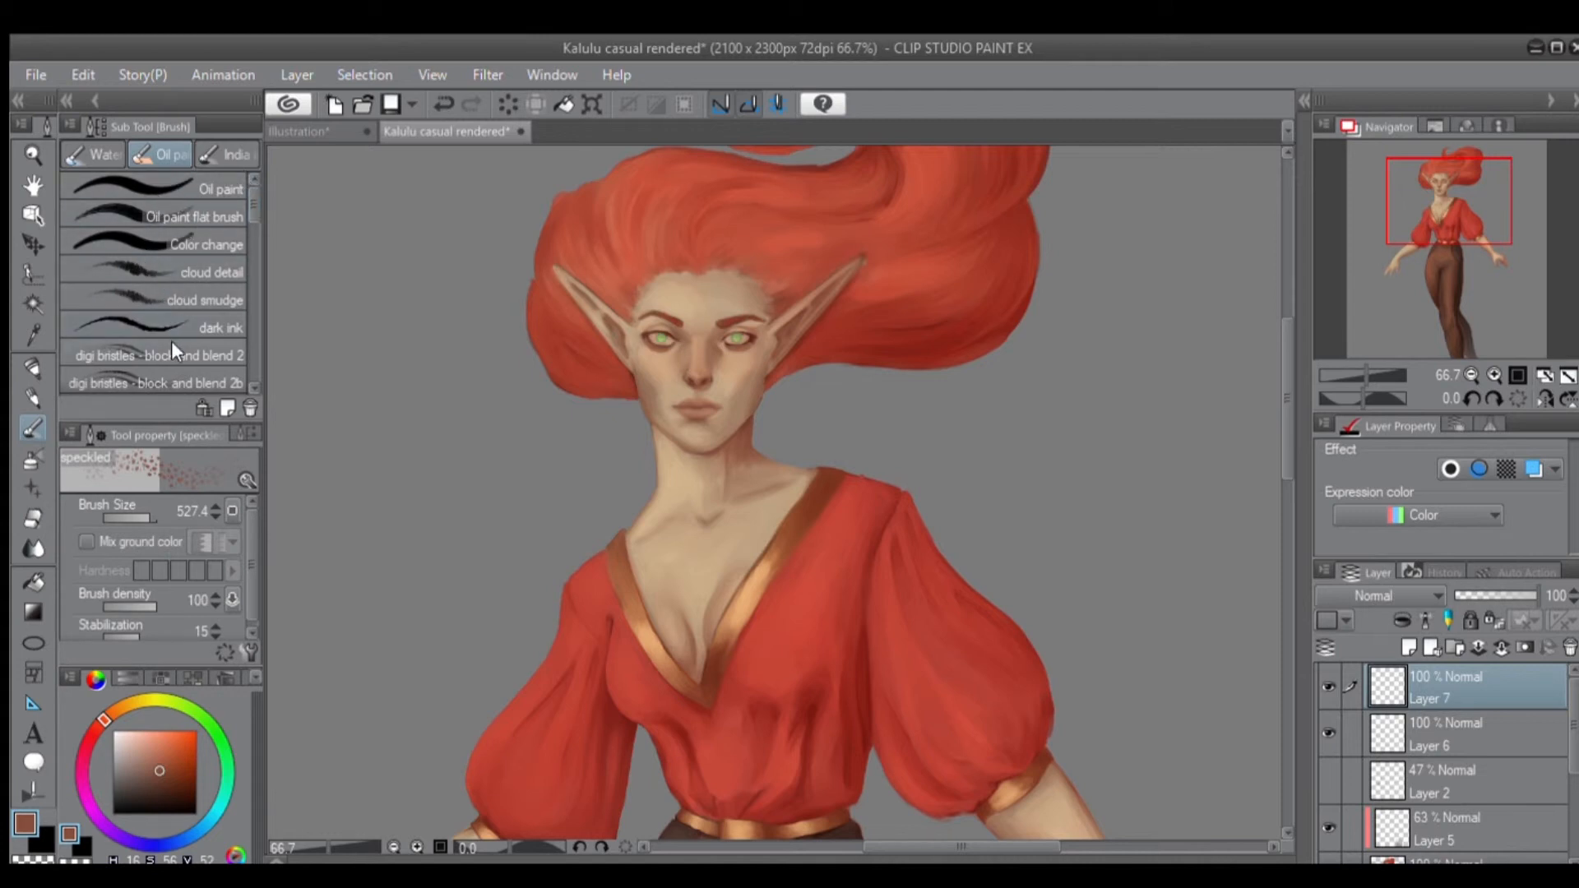
left_click_drag(244, 185, 246, 353)
left_click_drag(909, 332, 775, 508)
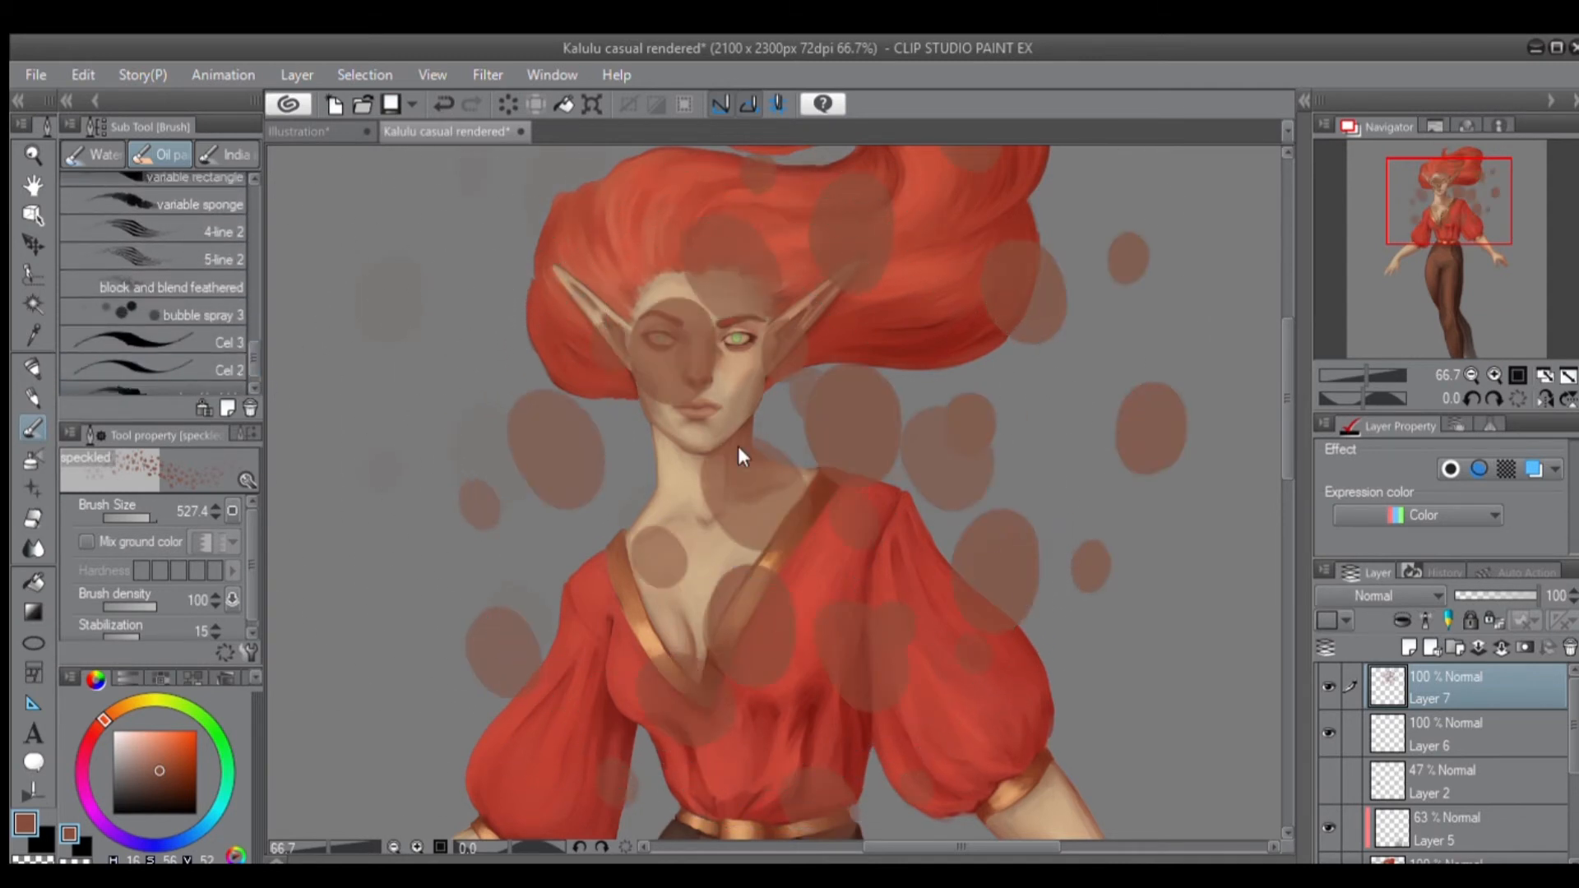
key("ctrl+z")
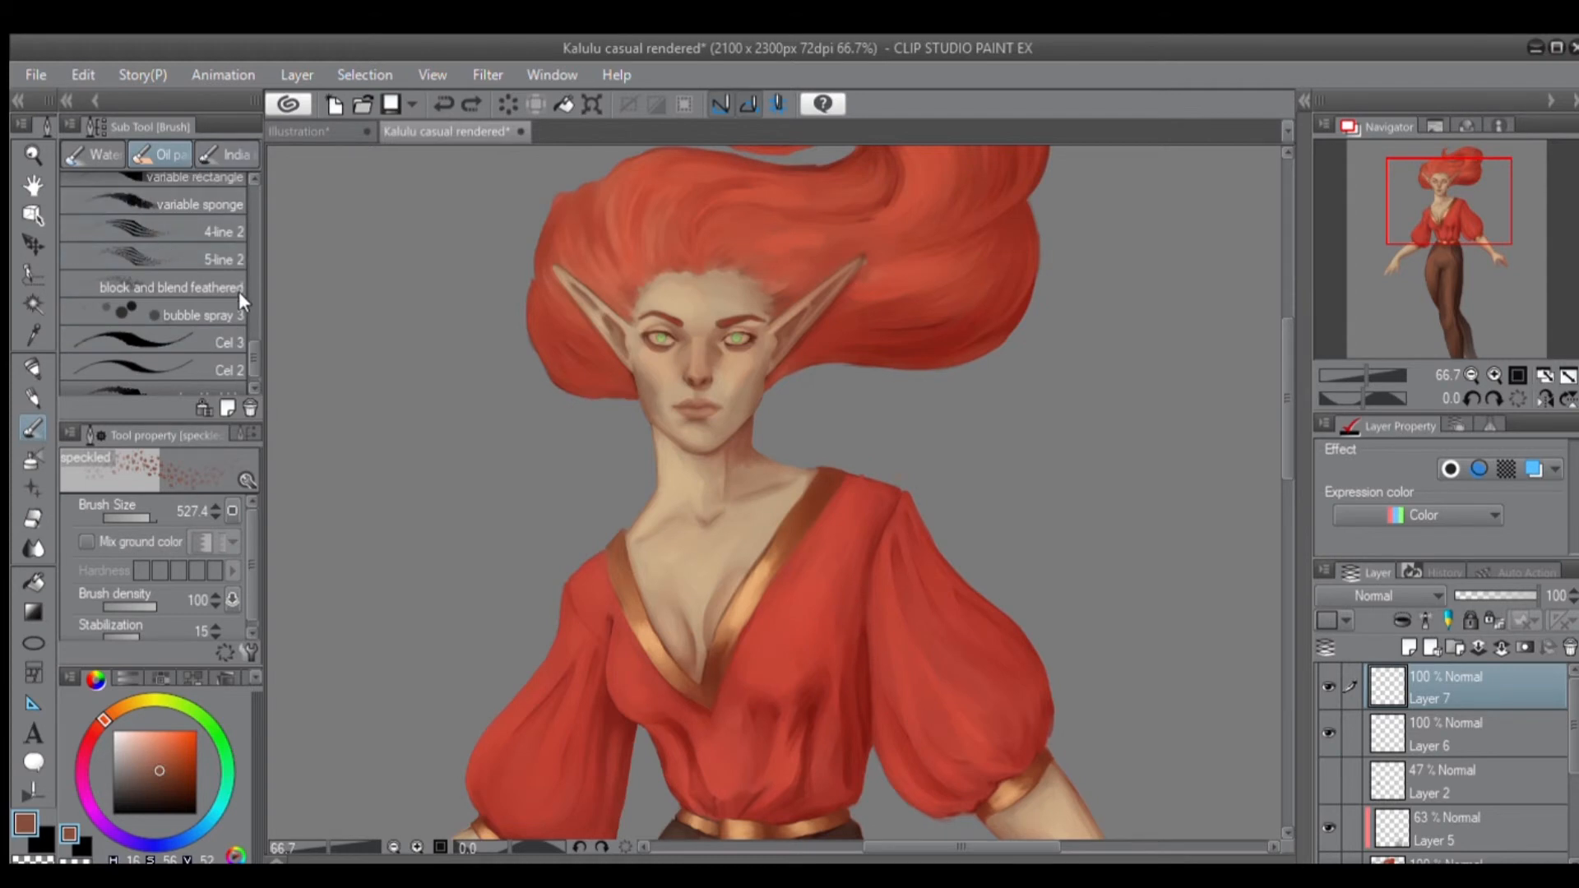
left_click(171, 249)
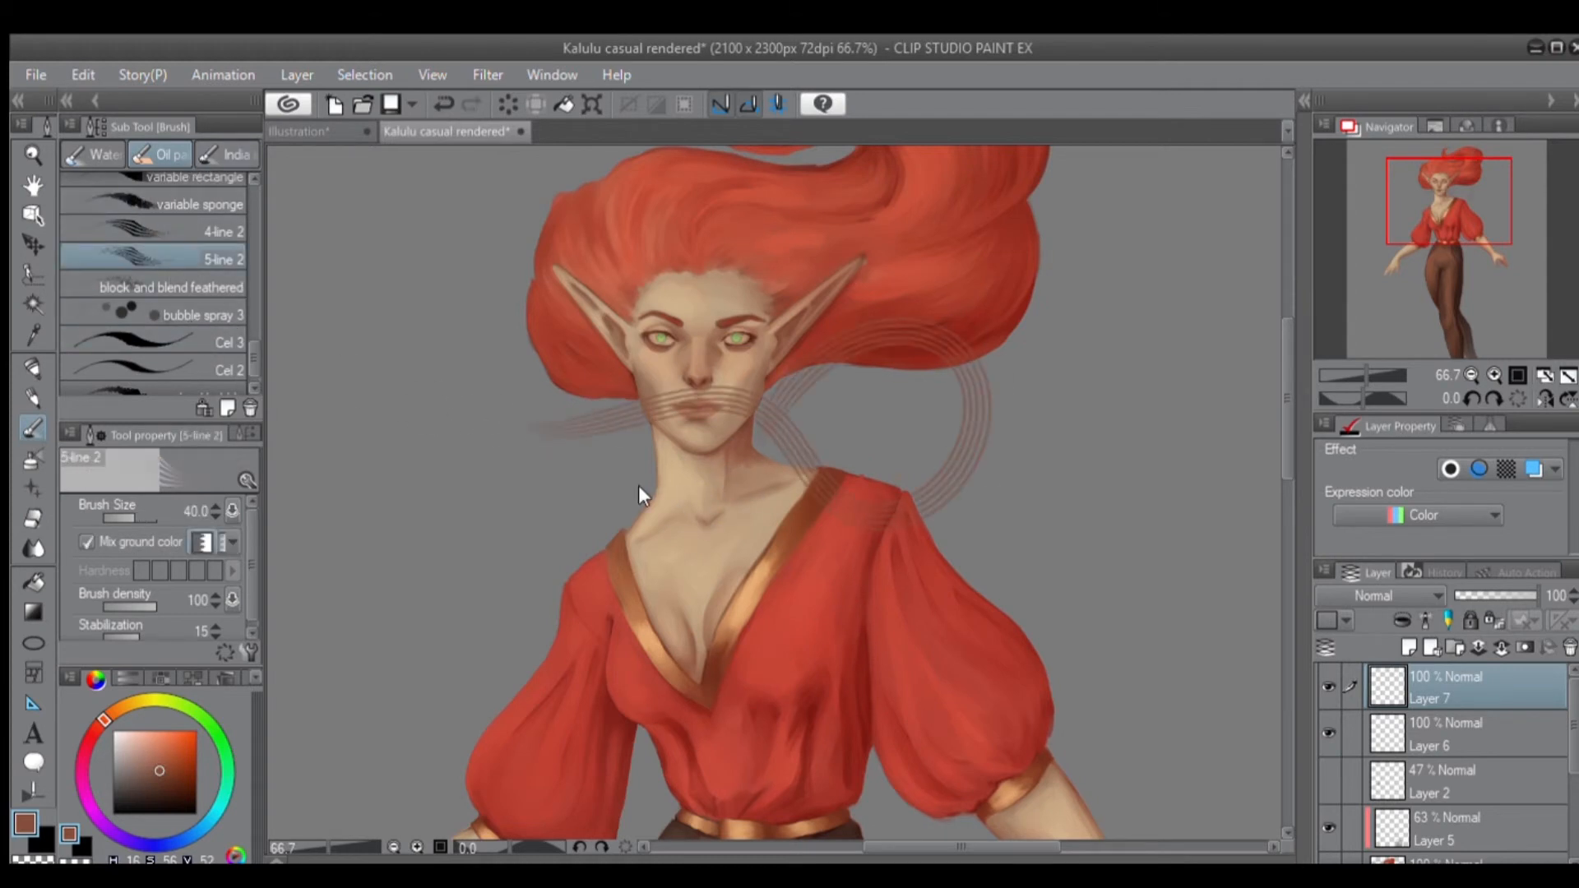
Try India ink strokes over the face with the Darker bleed brush at size 100.0, undoing the larger ones.
left_click(227, 155)
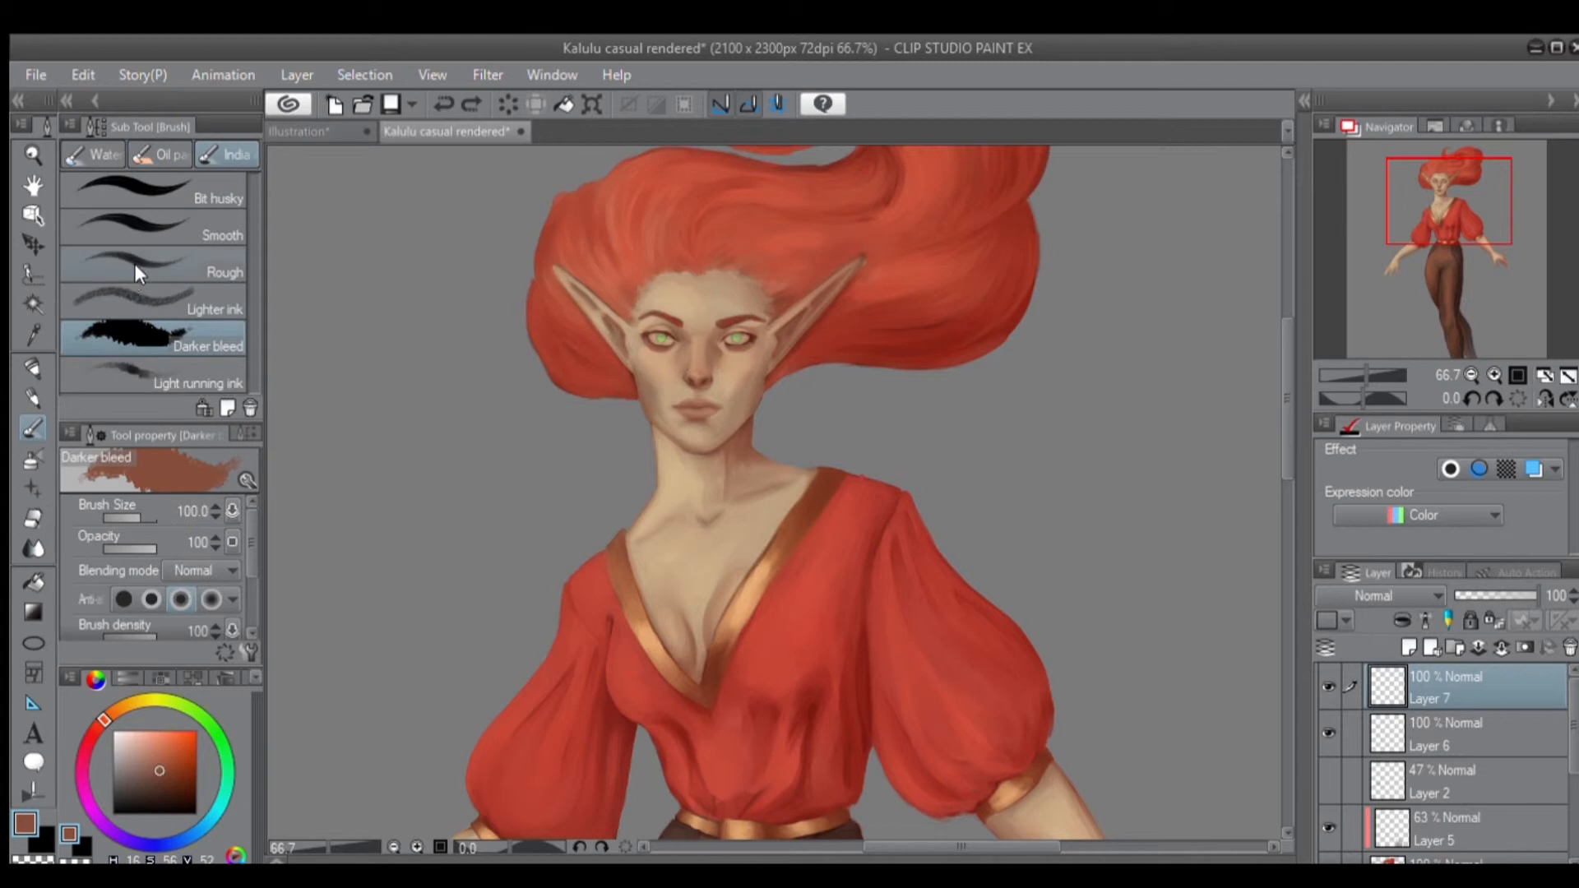
mouse_move(555, 396)
left_mouse_down()
mouse_move(687, 320)
mouse_move(757, 346)
mouse_move(713, 308)
mouse_move(641, 329)
mouse_move(724, 288)
mouse_move(592, 337)
mouse_move(588, 249)
mouse_move(617, 299)
mouse_move(592, 254)
mouse_move(707, 259)
left_mouse_up()
key("ctrl+z")
key("ctrl+z")
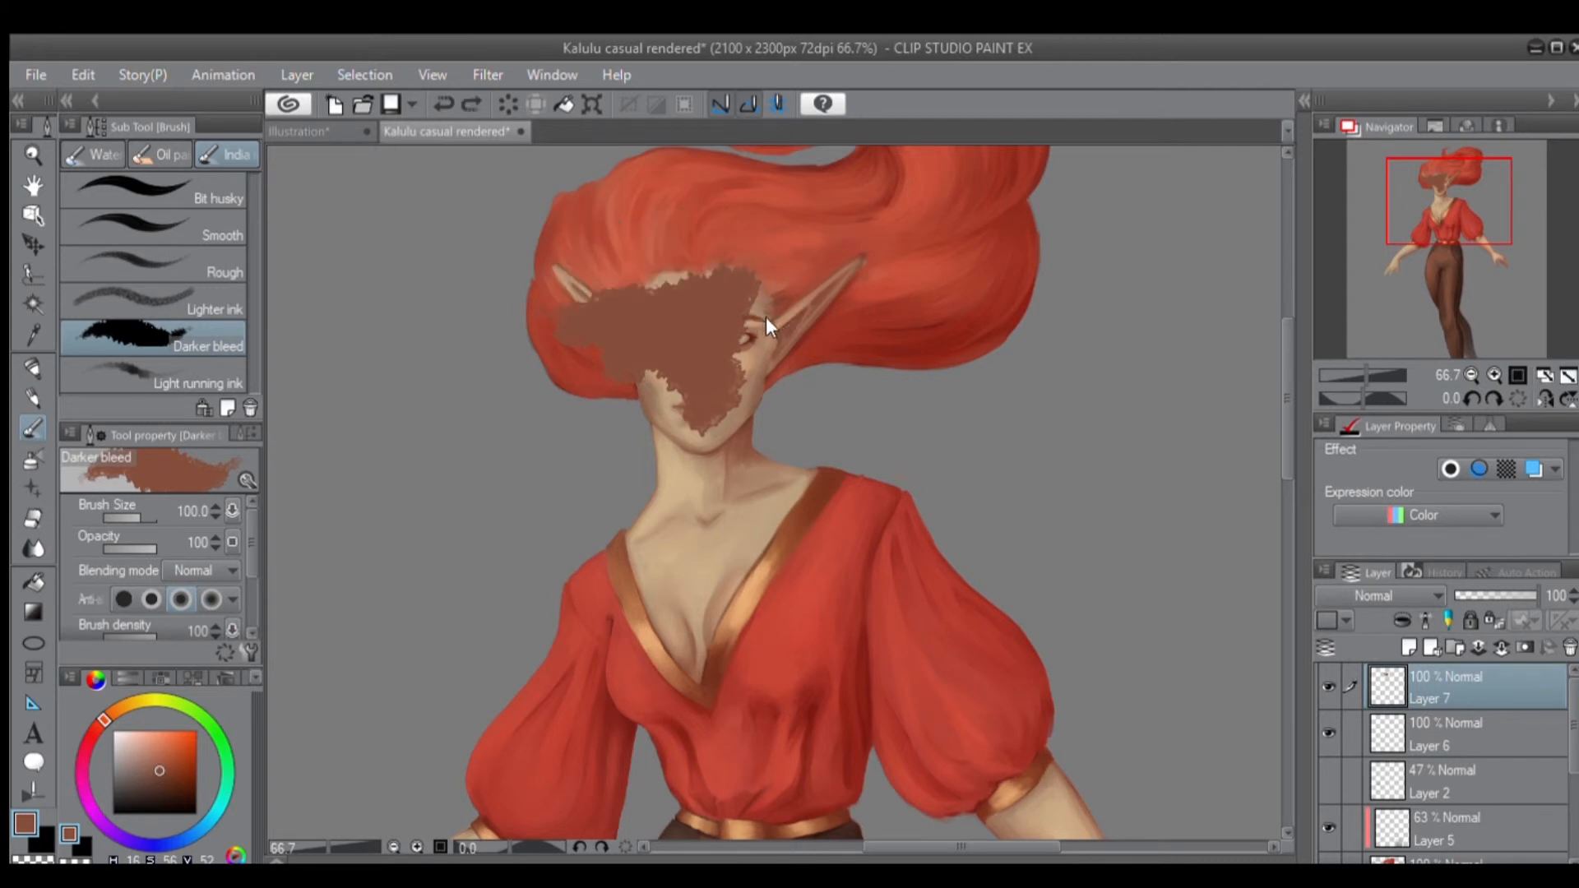
key("ctrl+z")
mouse_move(750, 362)
left_mouse_down()
mouse_move(734, 411)
mouse_move(695, 362)
mouse_move(713, 355)
left_mouse_up()
key("ctrl+z")
key("ctrl+z")
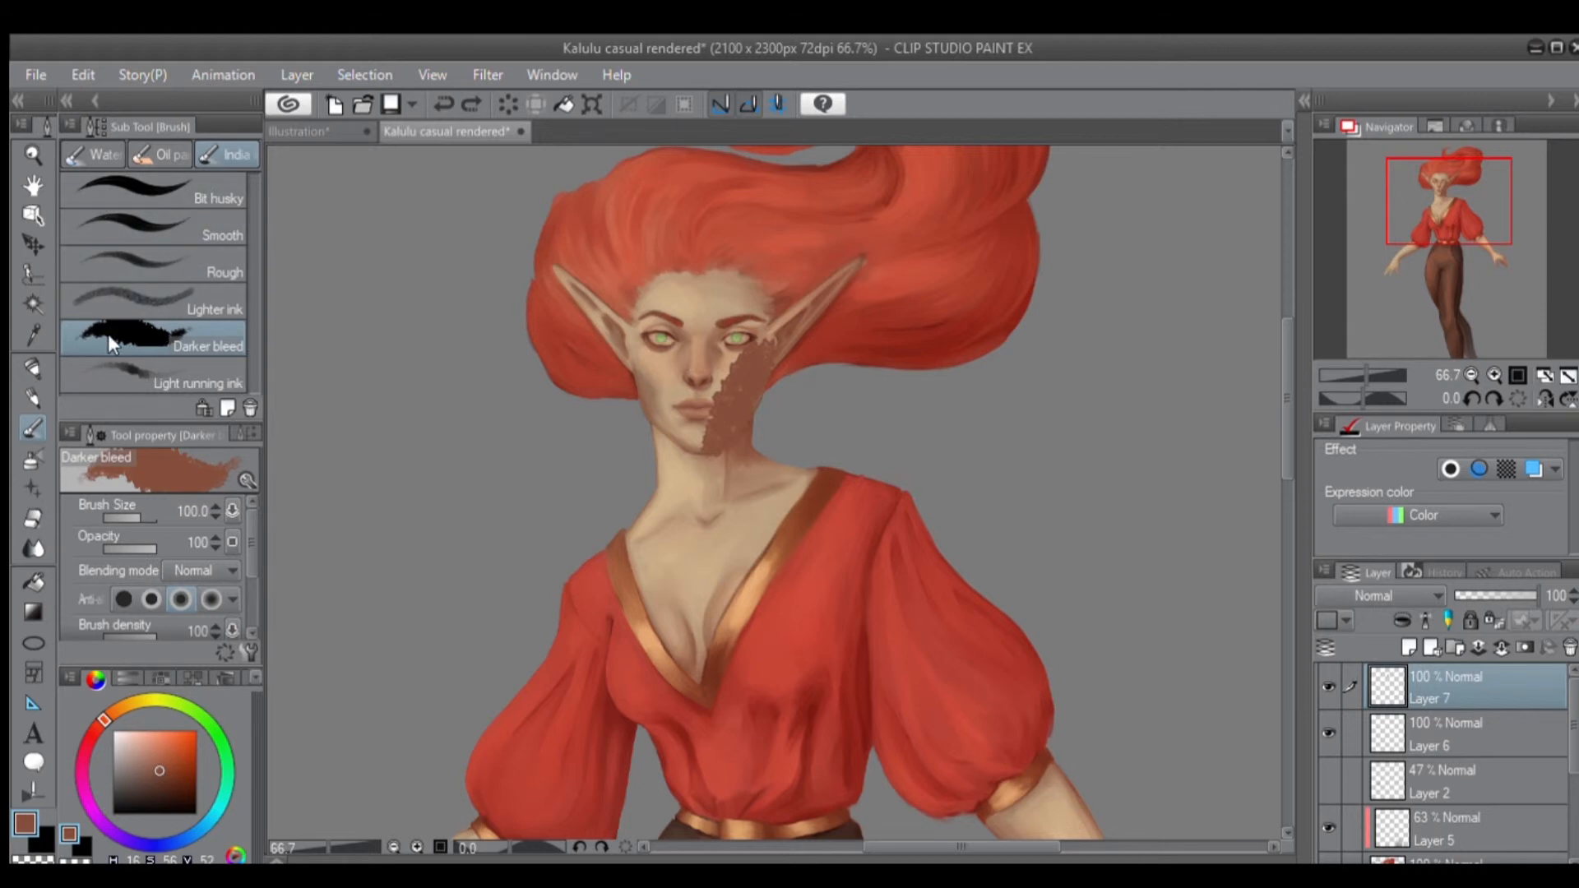
Try softening the Darker bleed patch on the face with the Light running ink brush, undoing all the ink strokes.
left_click(197, 376)
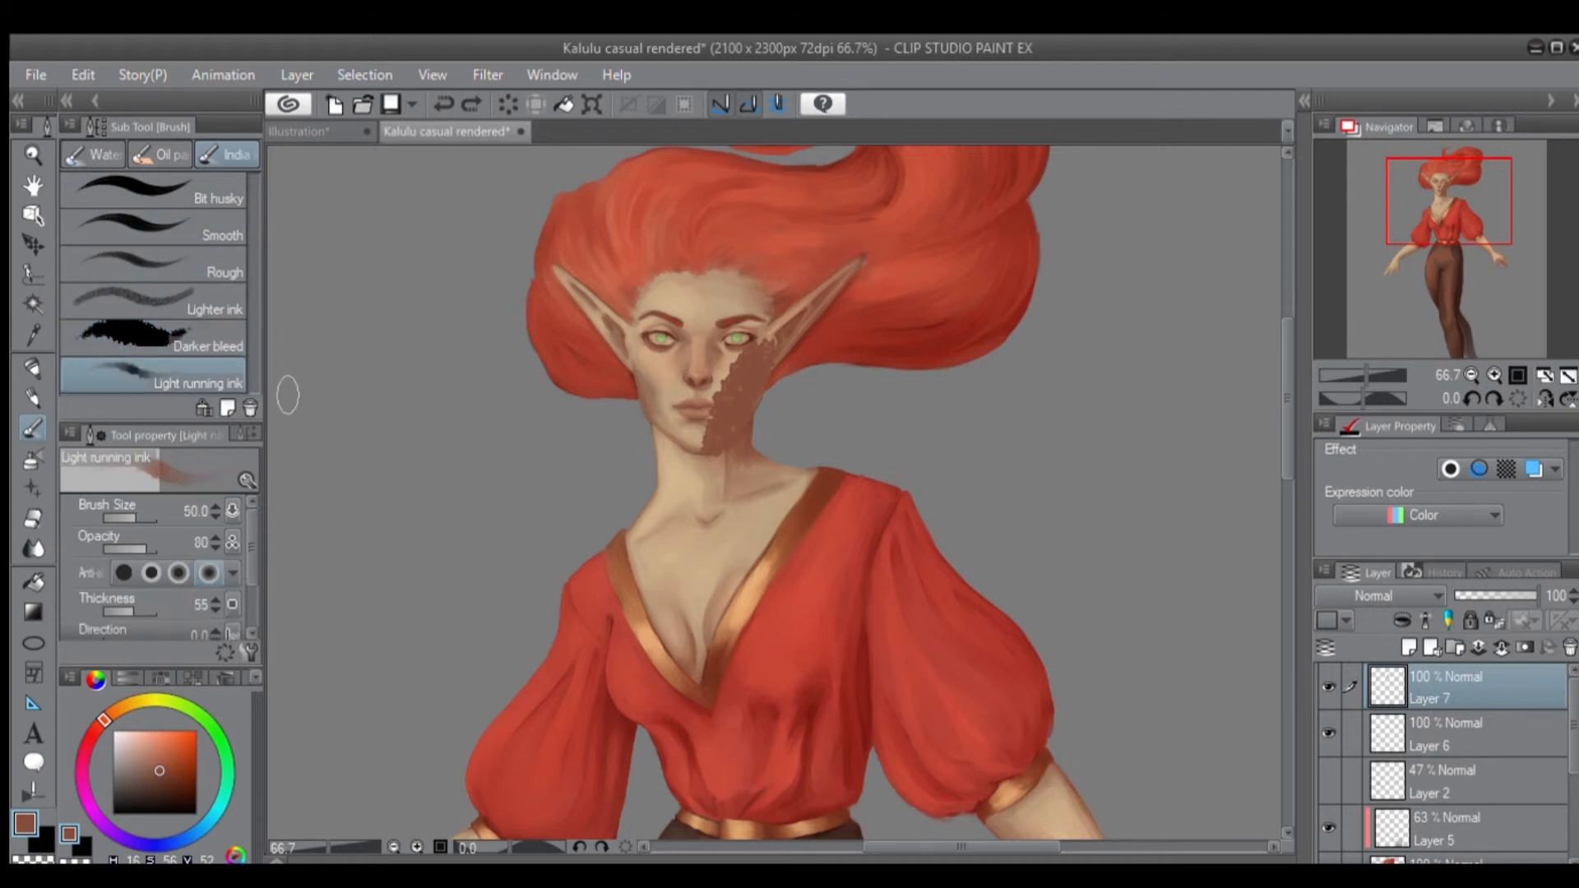
left_click_drag(701, 375, 773, 329)
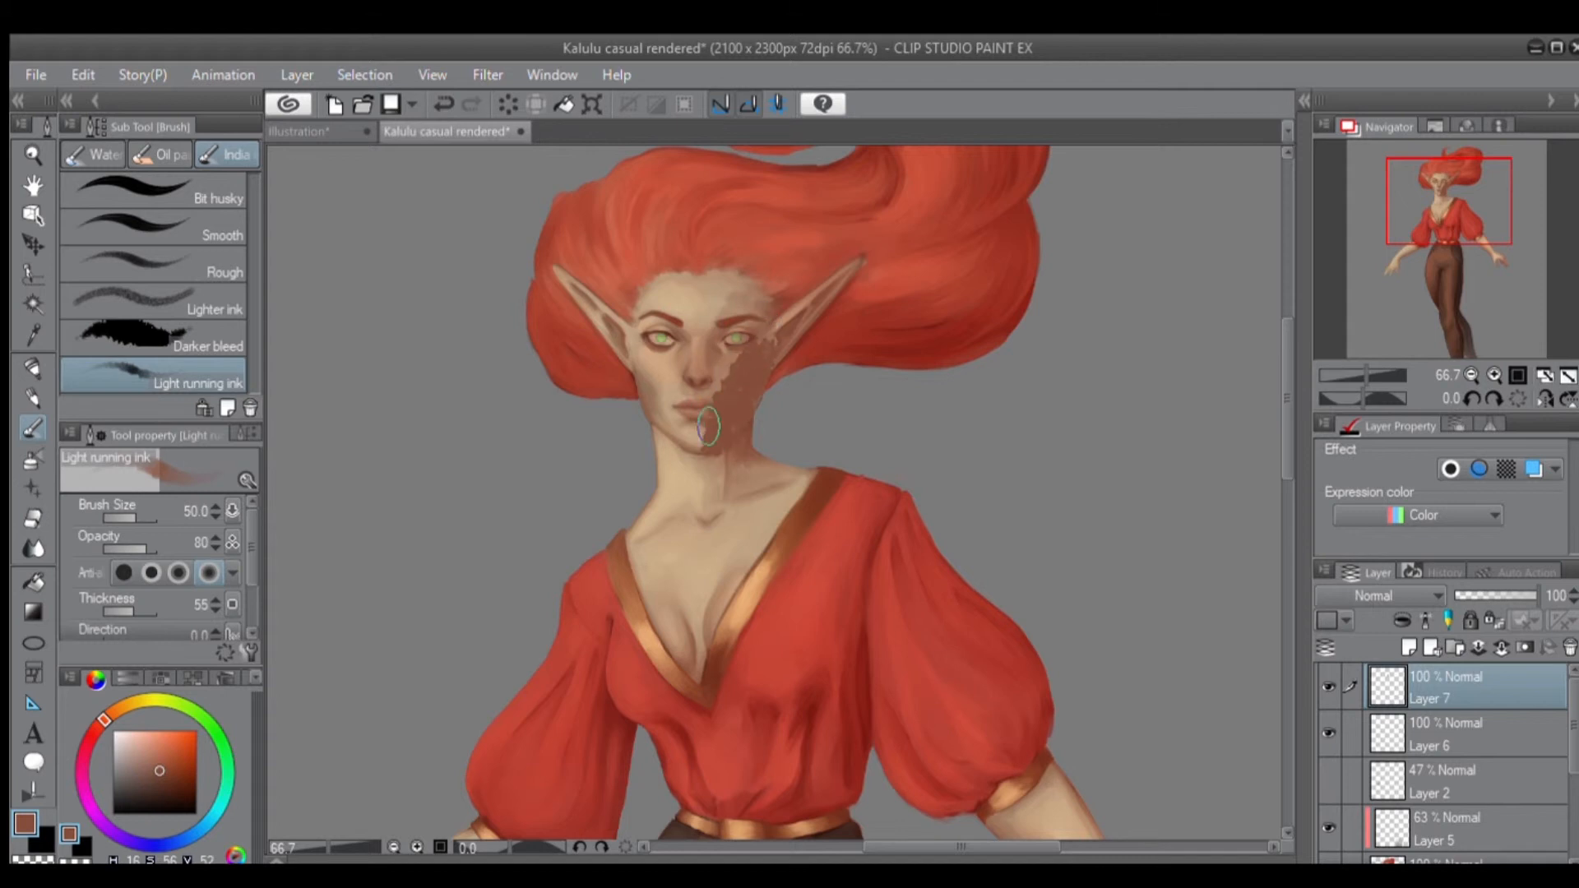
key("ctrl+z")
key("ctrl+z")
key("ctrl+z")
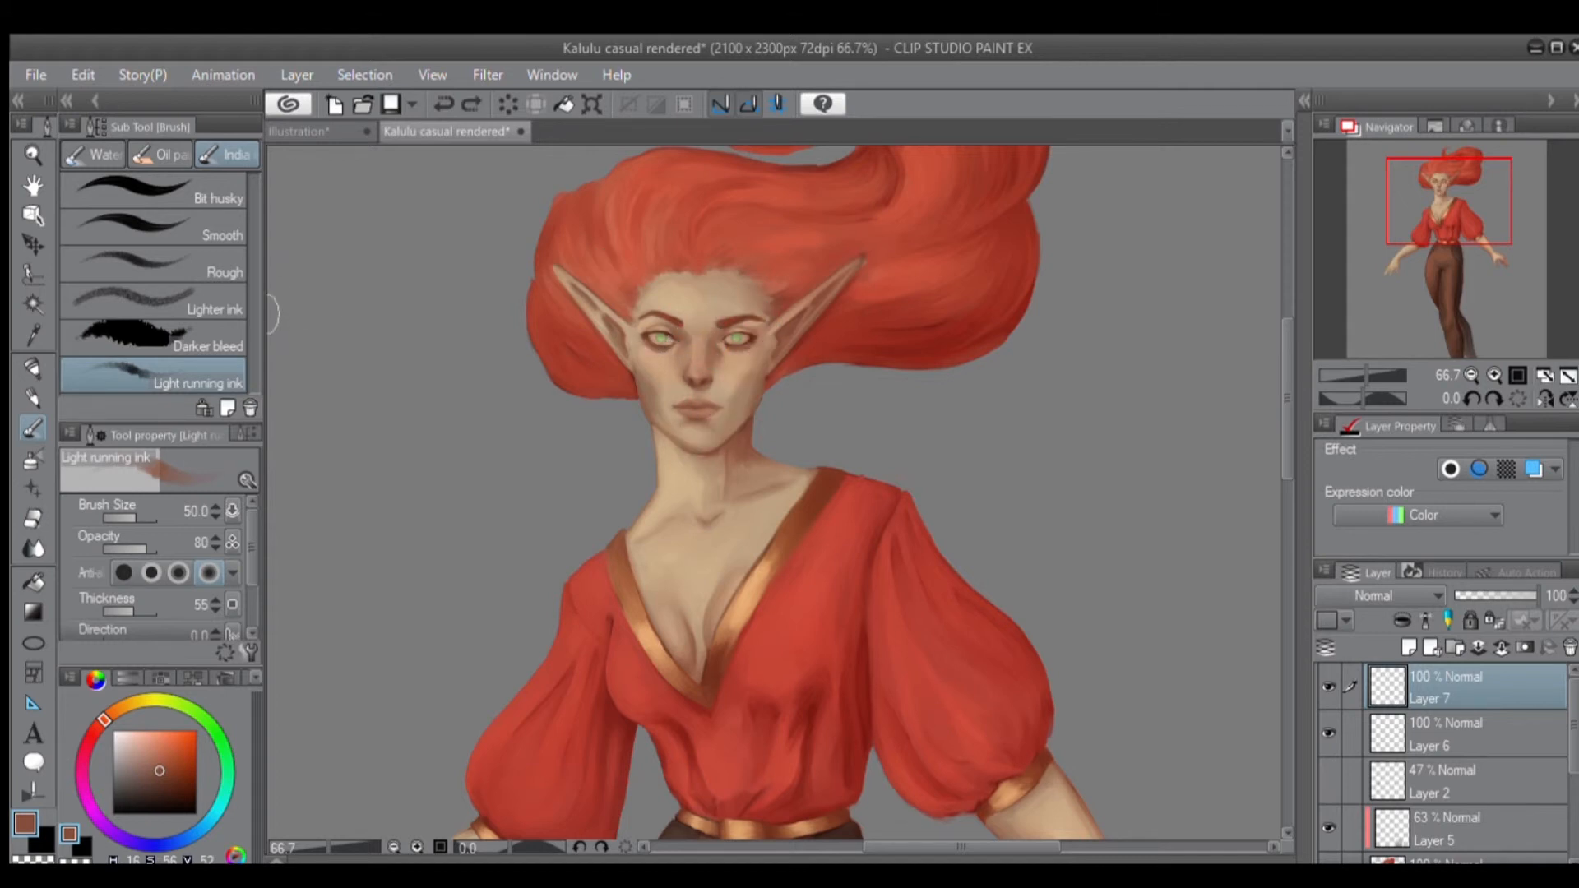
Switch to the Airbrush tool and select its Spray brush.
left_click(31, 460)
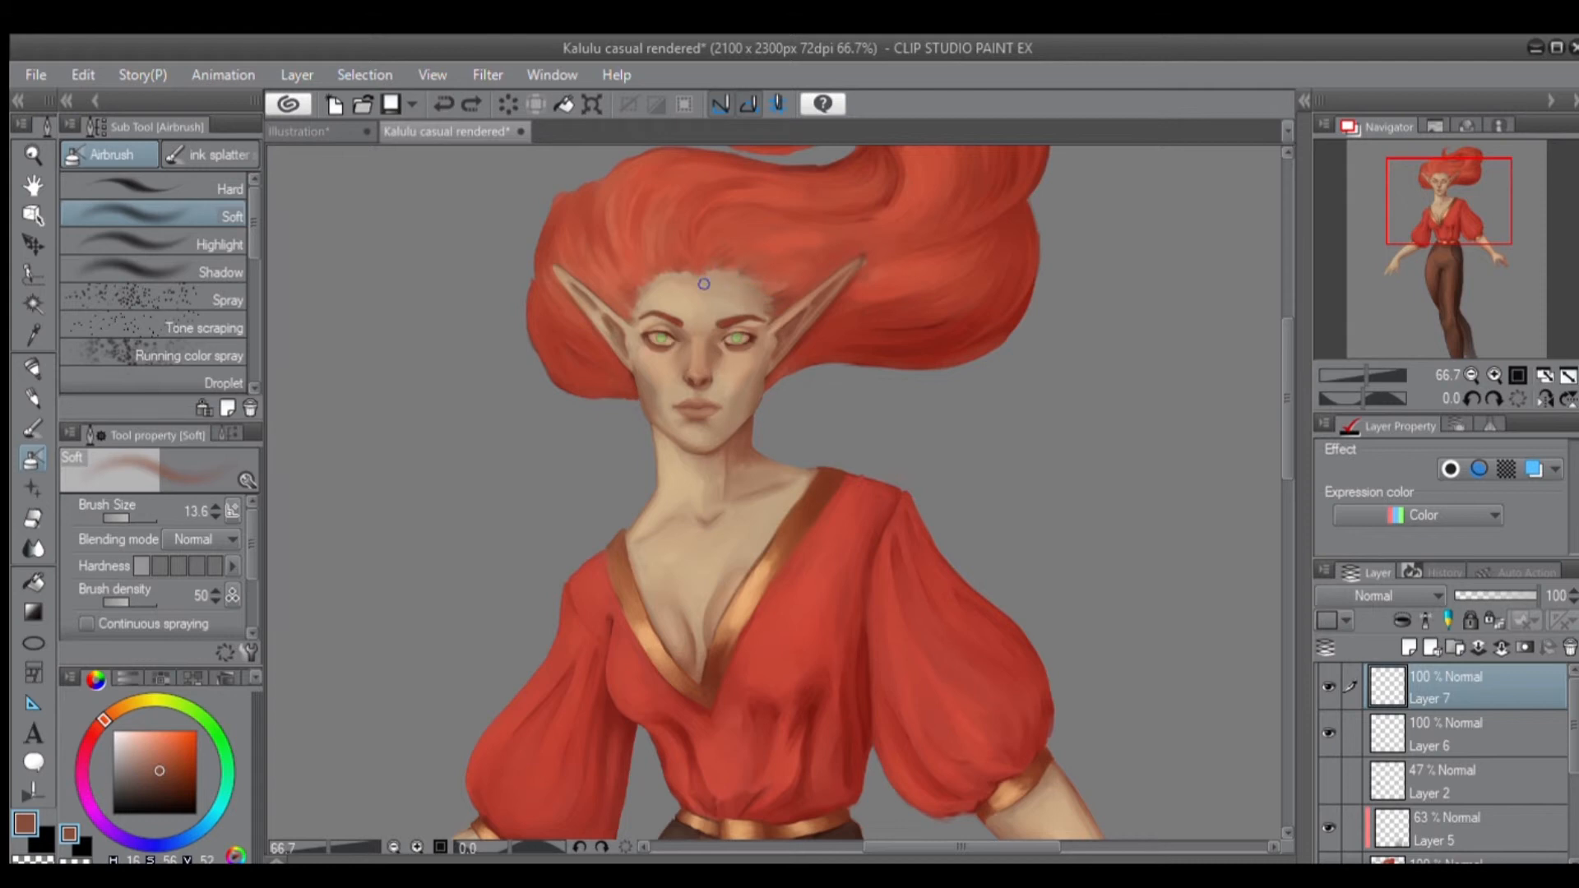
left_click(168, 298)
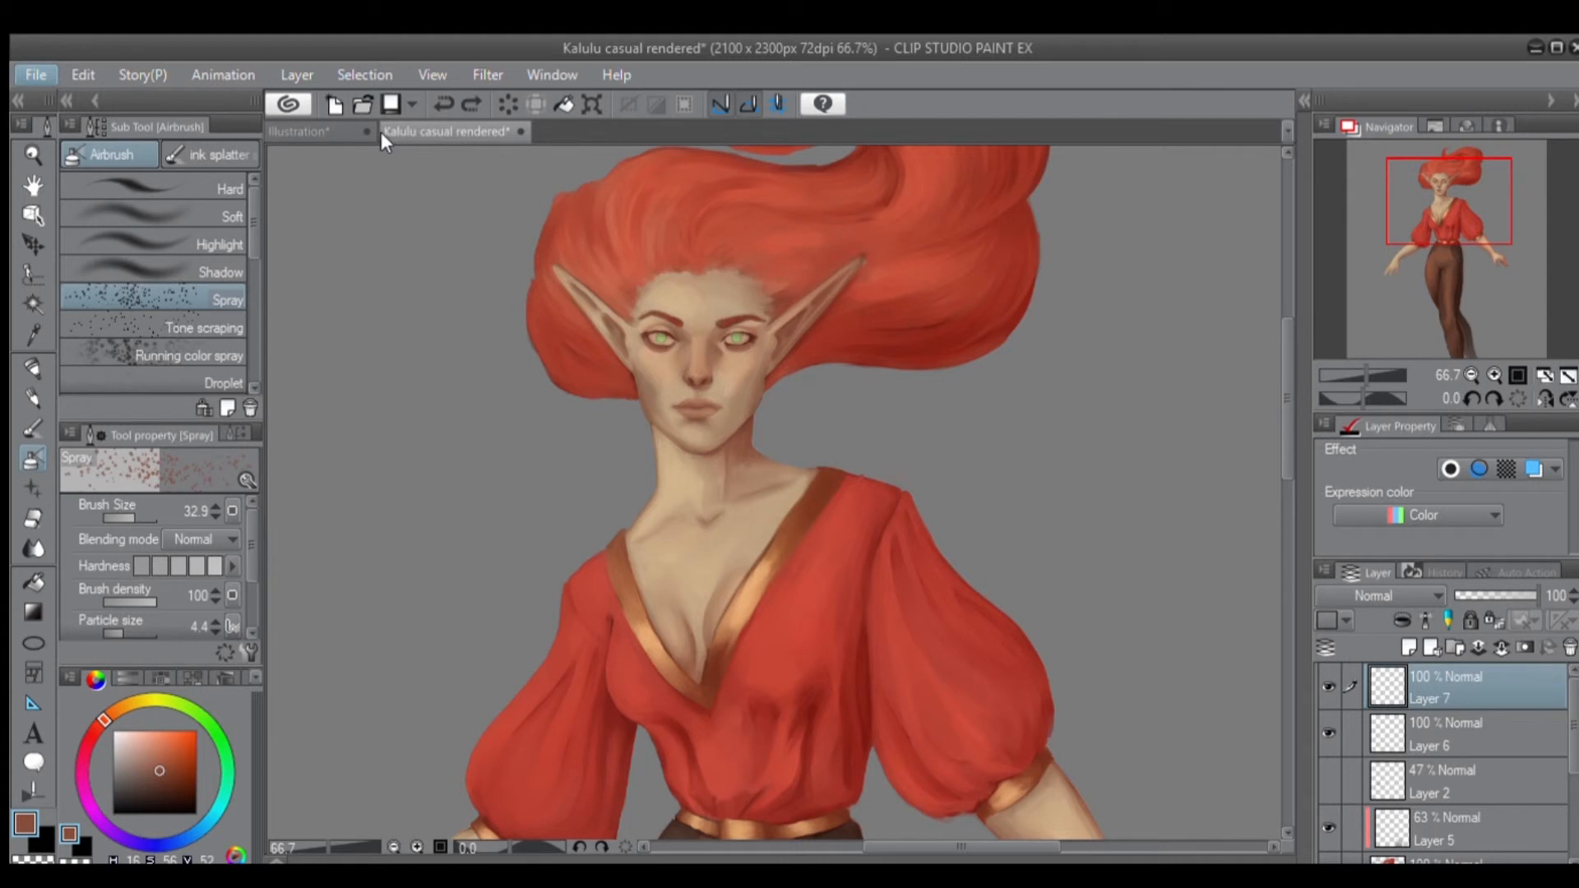
Open the Kalulu comic document and examine the sprayed stars in its middle and bottom panels.
key("alt+Tab")
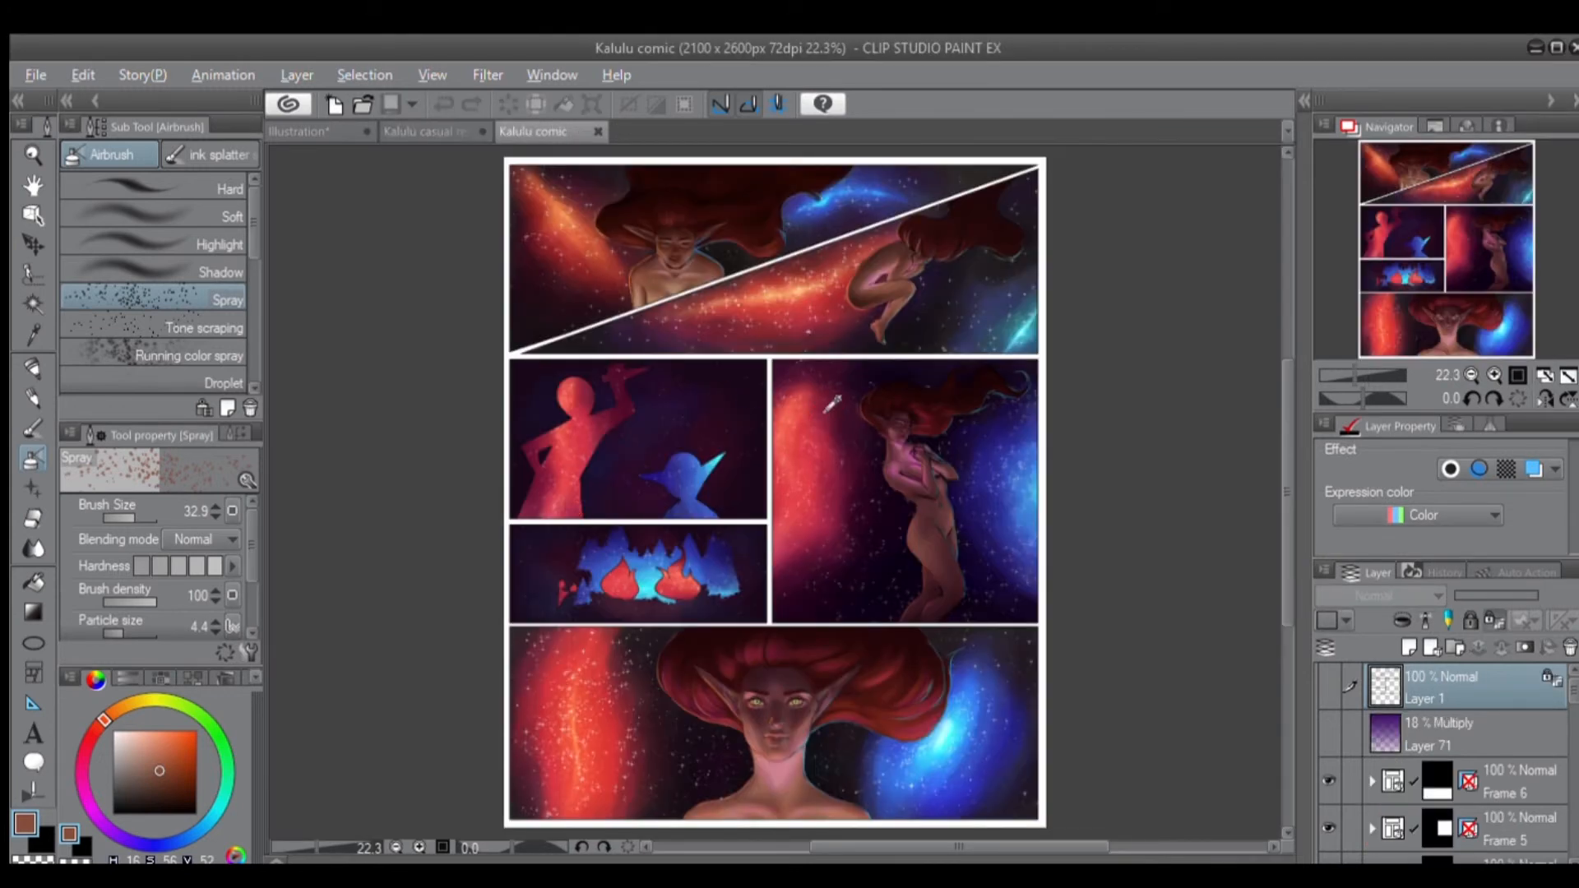
scroll(837, 404, "up", 3)
left_click_drag(857, 472, 857, 279)
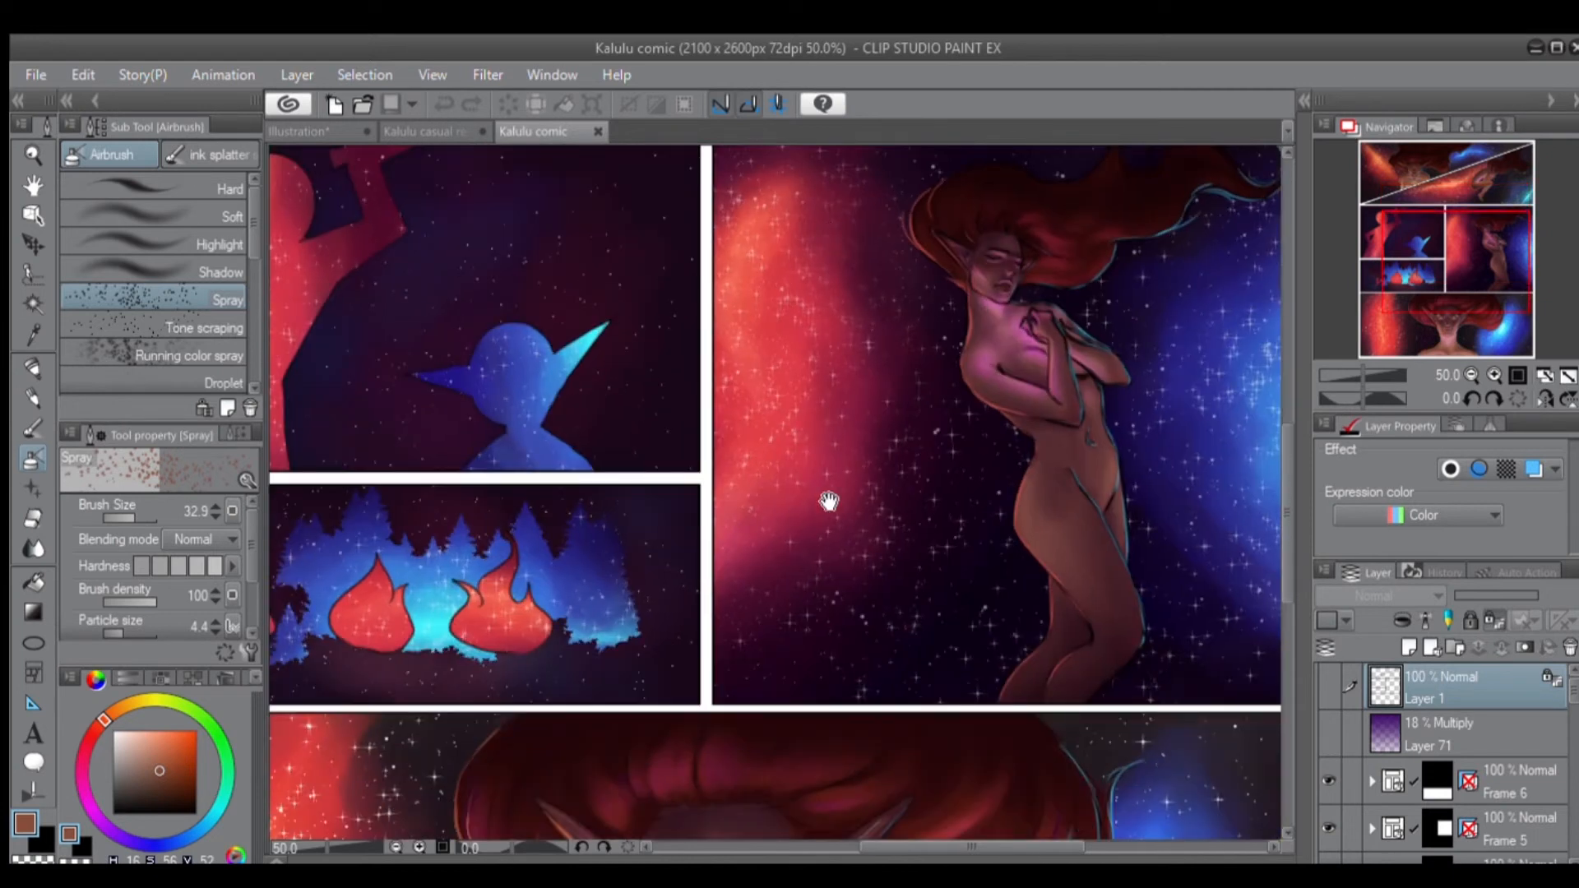
left_click_drag(677, 746, 772, 342)
left_click_drag(638, 447, 847, 434)
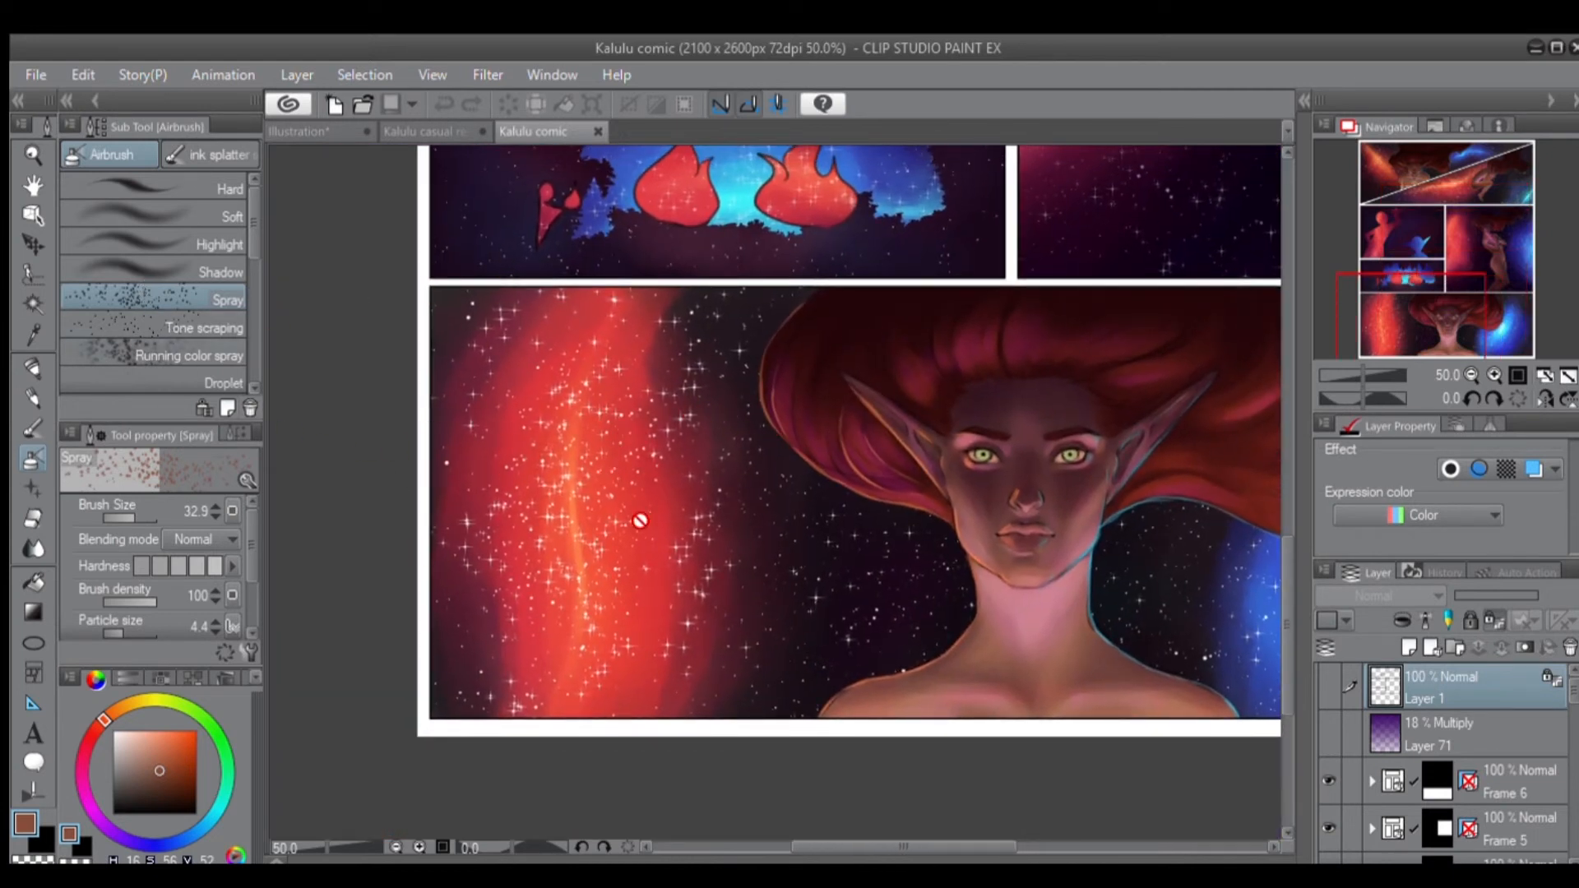
Examine the sprayed stars across the lower panels of the comic page with the Airbrush tool active.
left_click(32, 488)
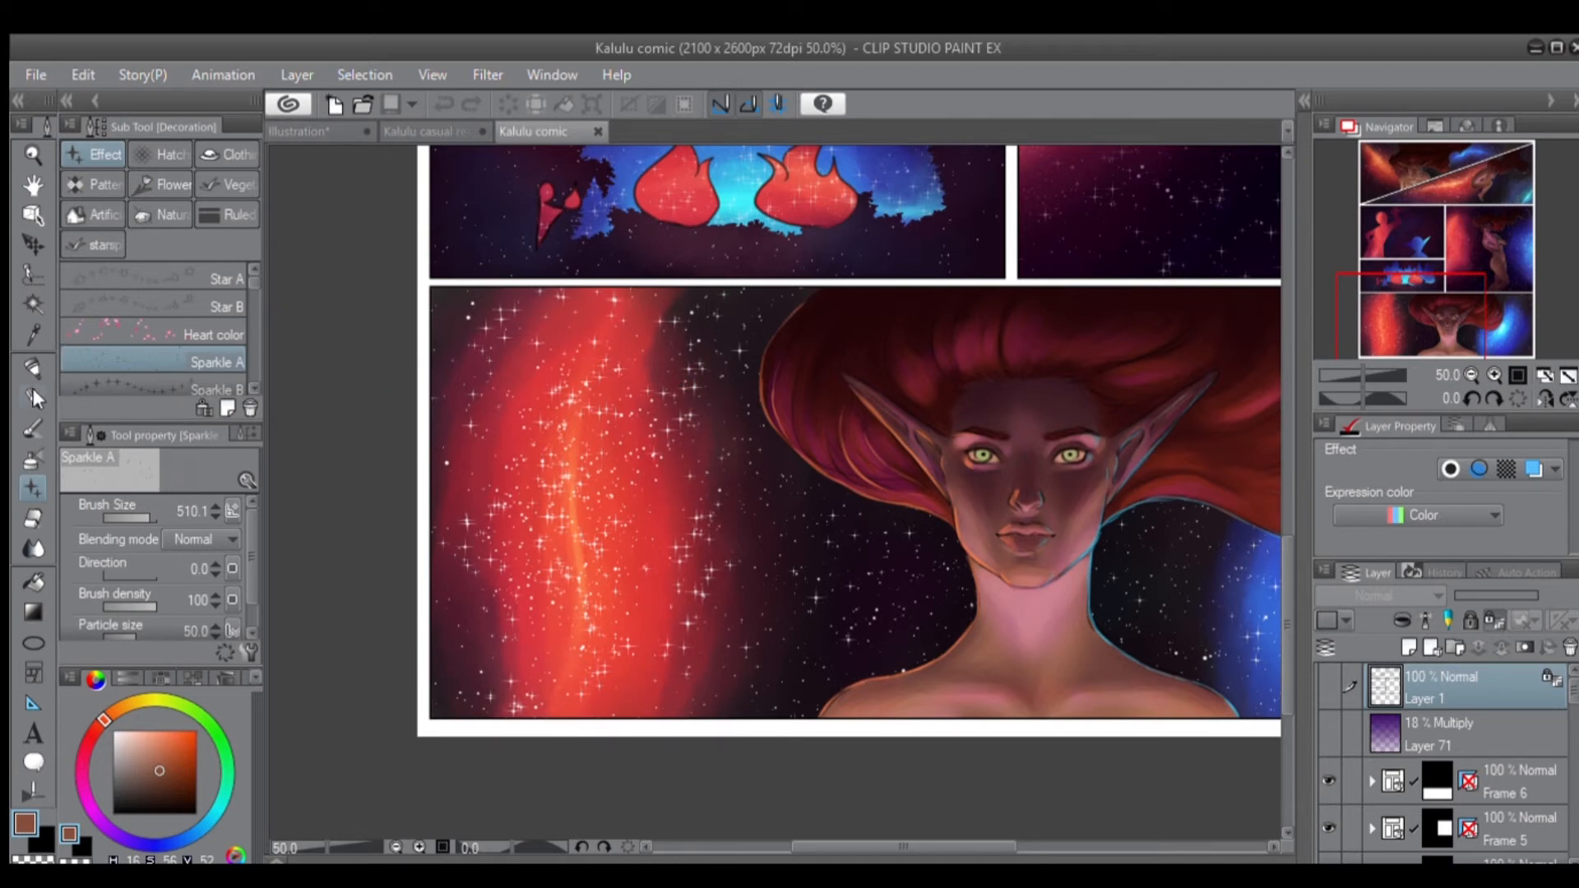
left_click(31, 460)
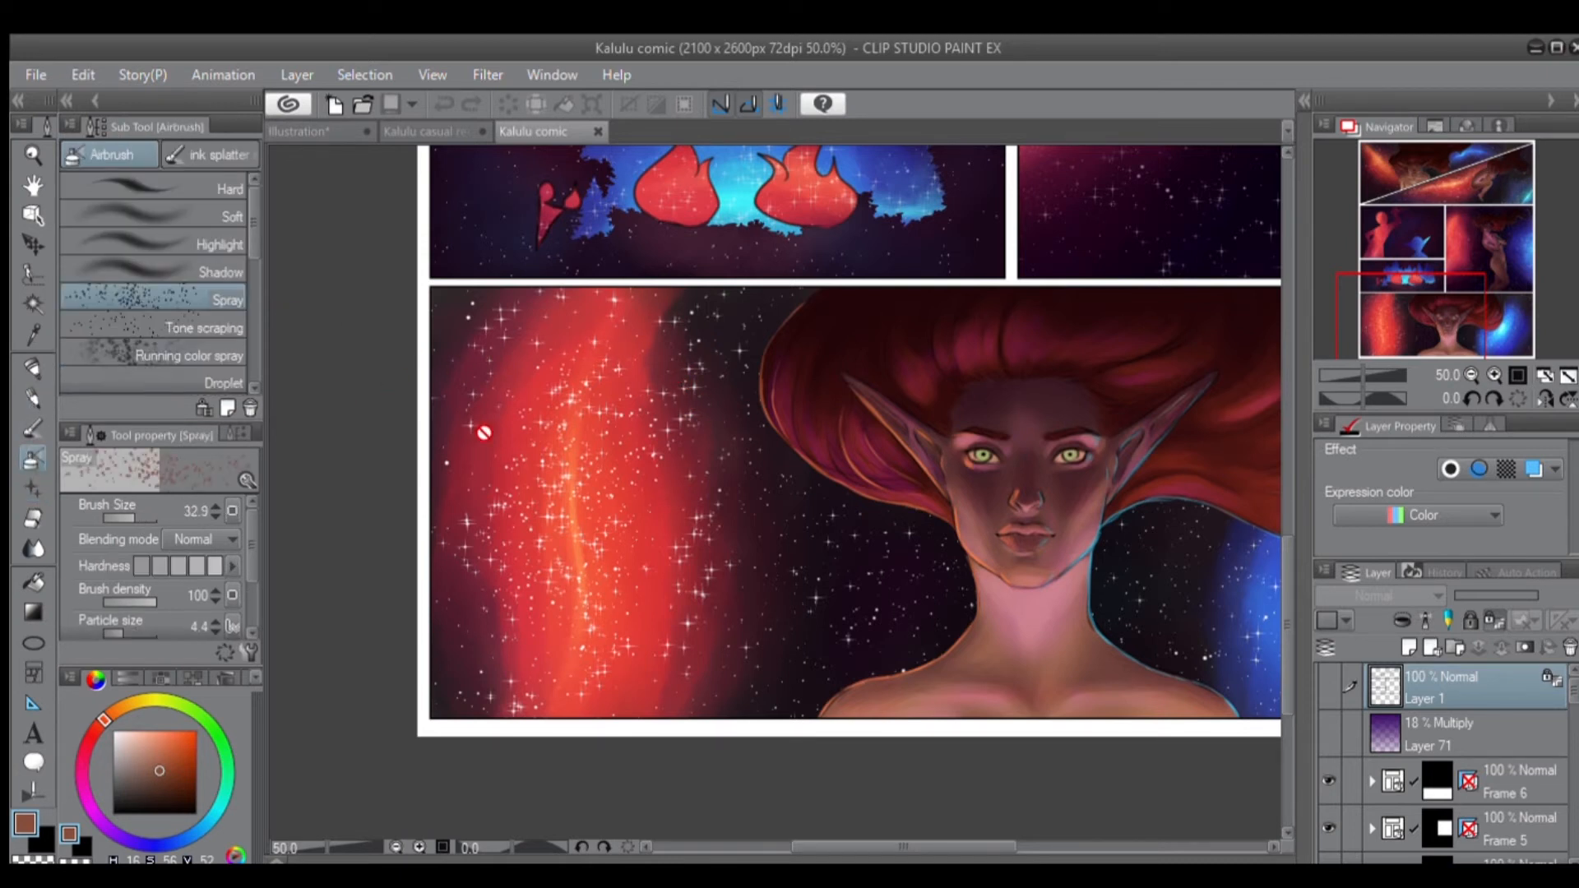
scroll(483, 432, "down", 3)
left_click_drag(620, 386, 593, 466)
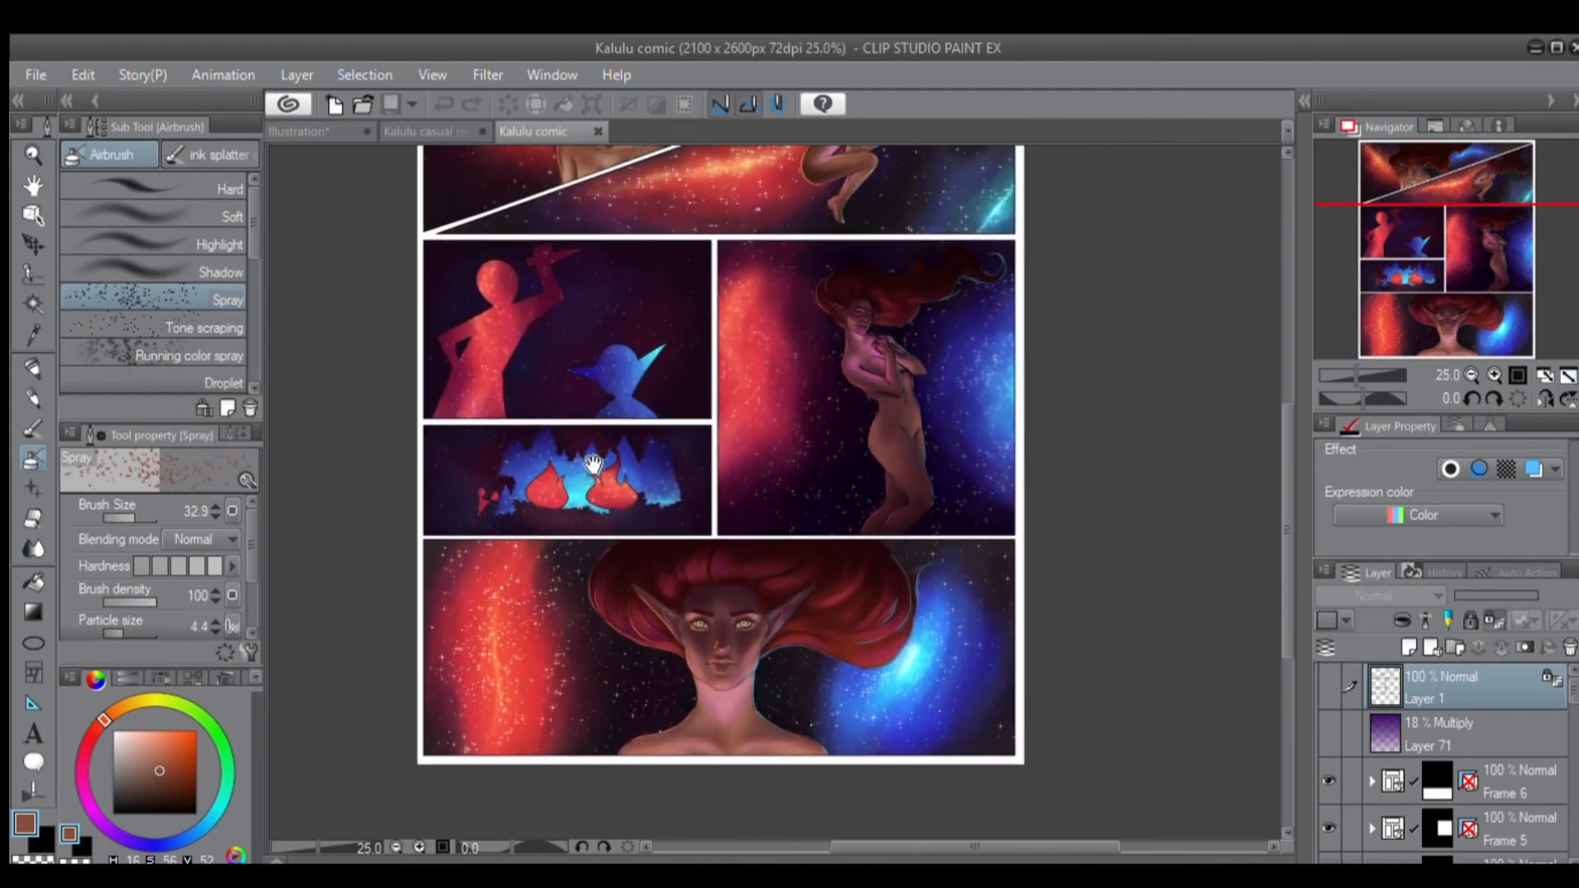
Return to the Kalulu casual rendered document and browse the brushes in the Airbrush and ink splatter groups.
left_click(403, 130)
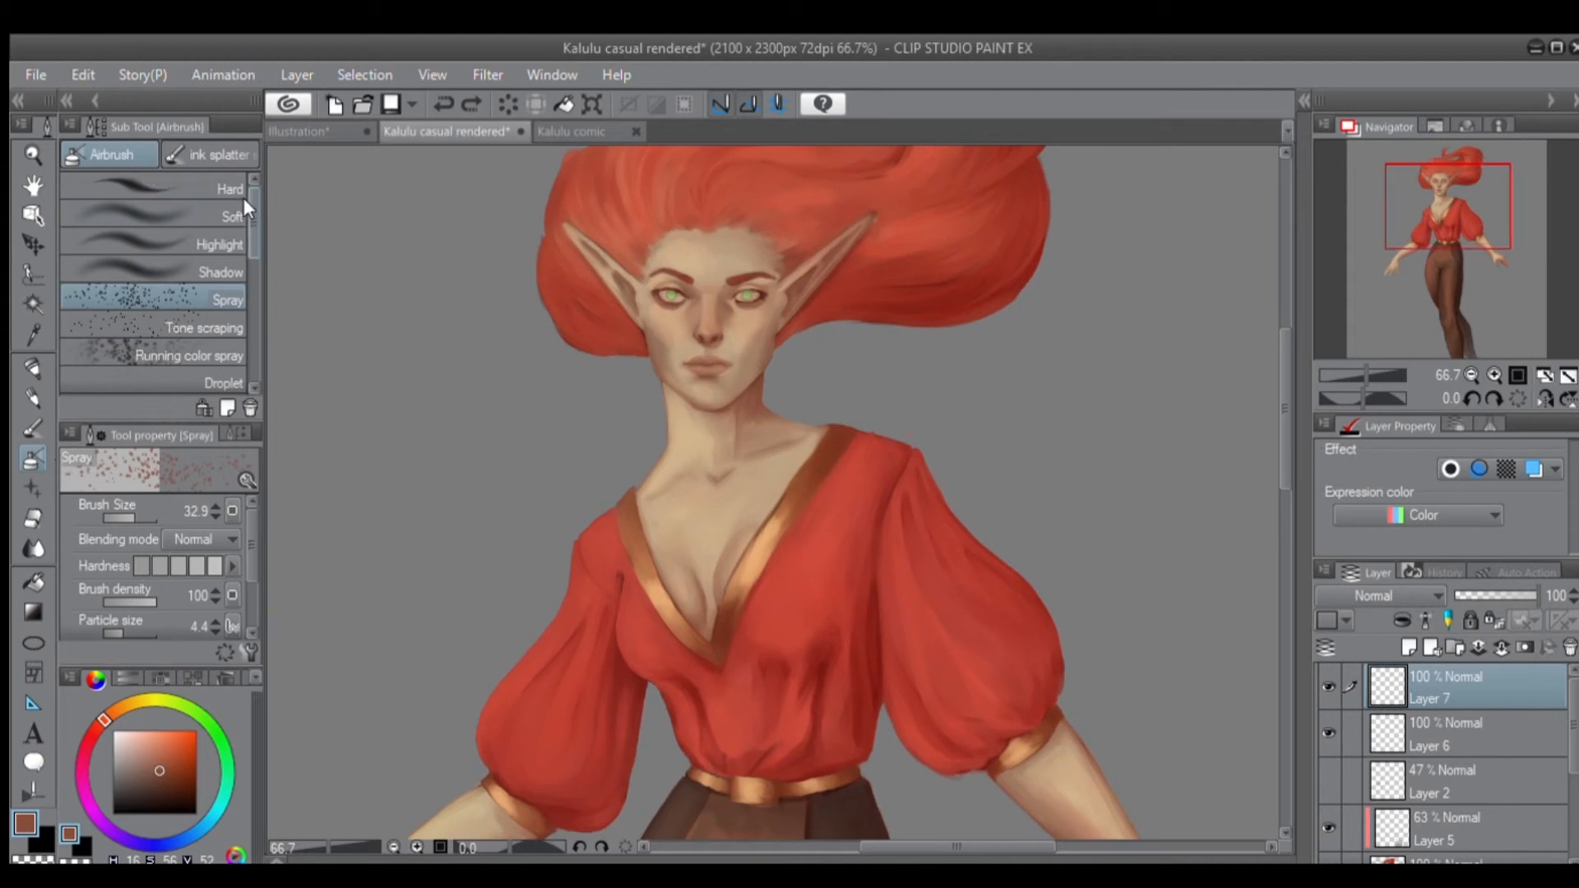
mouse_move(247, 212)
left_mouse_down()
mouse_move(249, 348)
mouse_move(240, 222)
left_mouse_up()
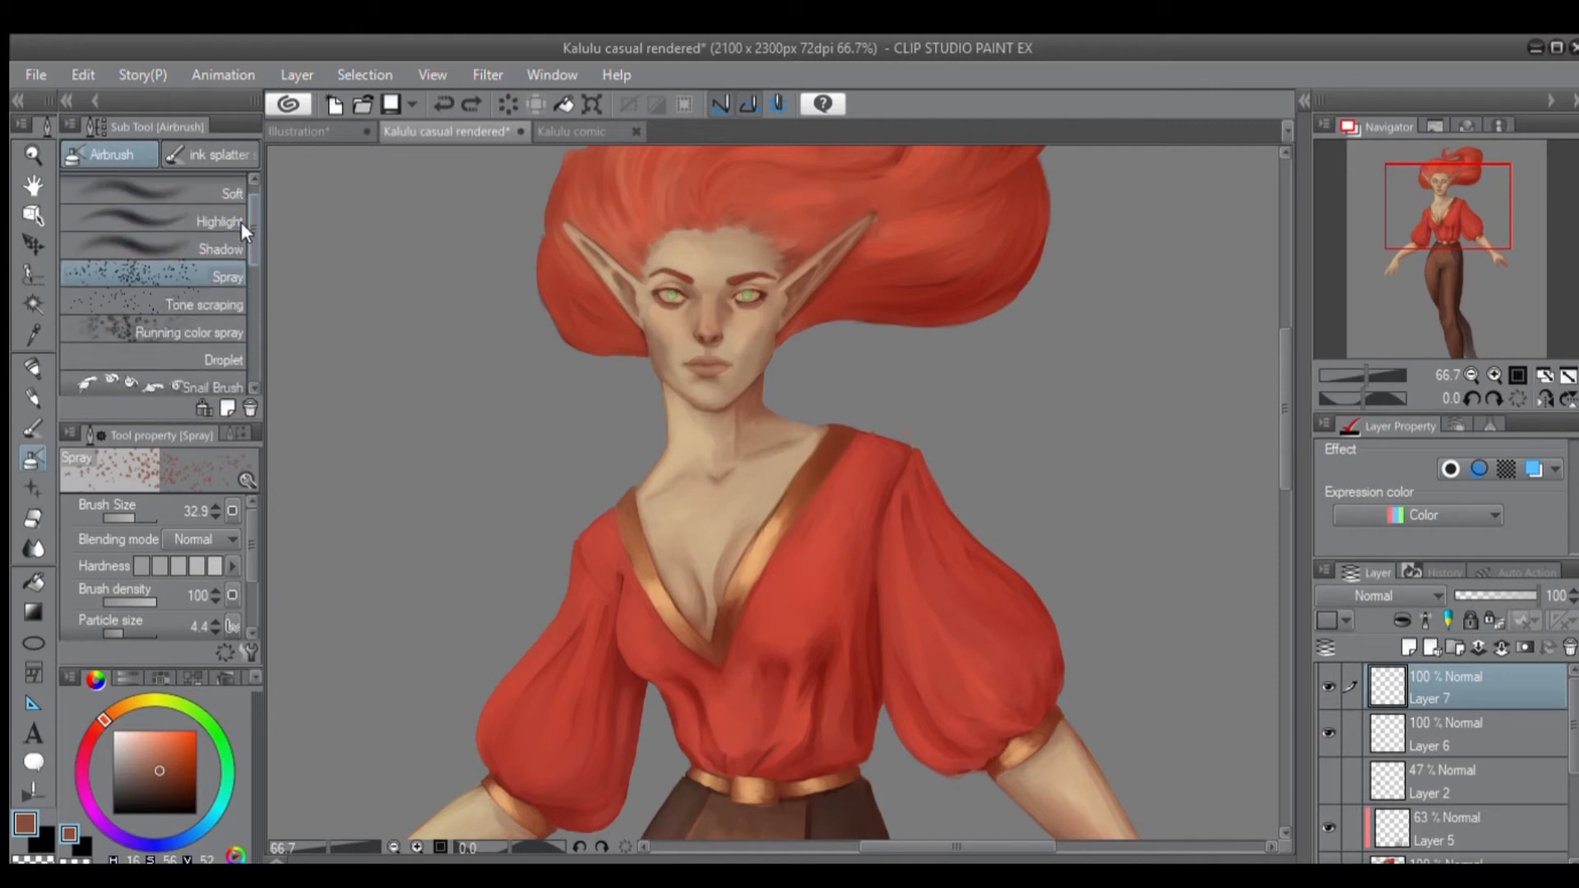
left_click(196, 148)
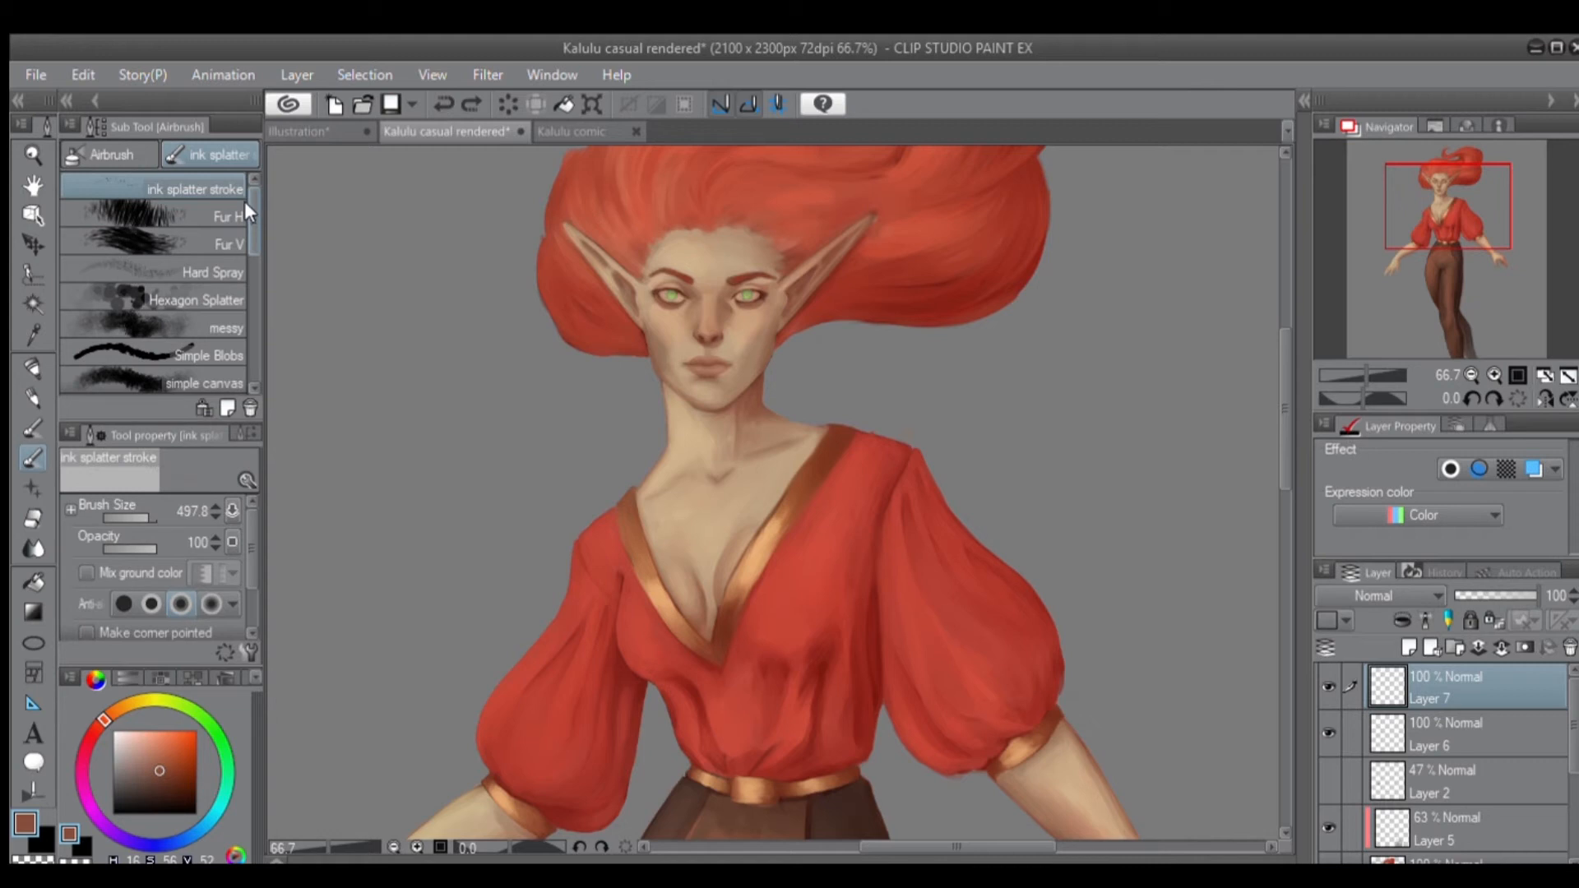
left_click_drag(245, 208, 230, 312)
scroll(230, 313, "up", 10)
Switch to the Decoration tool and browse the brushes in its Effect, Hatching and Flower groups.
left_click(25, 489)
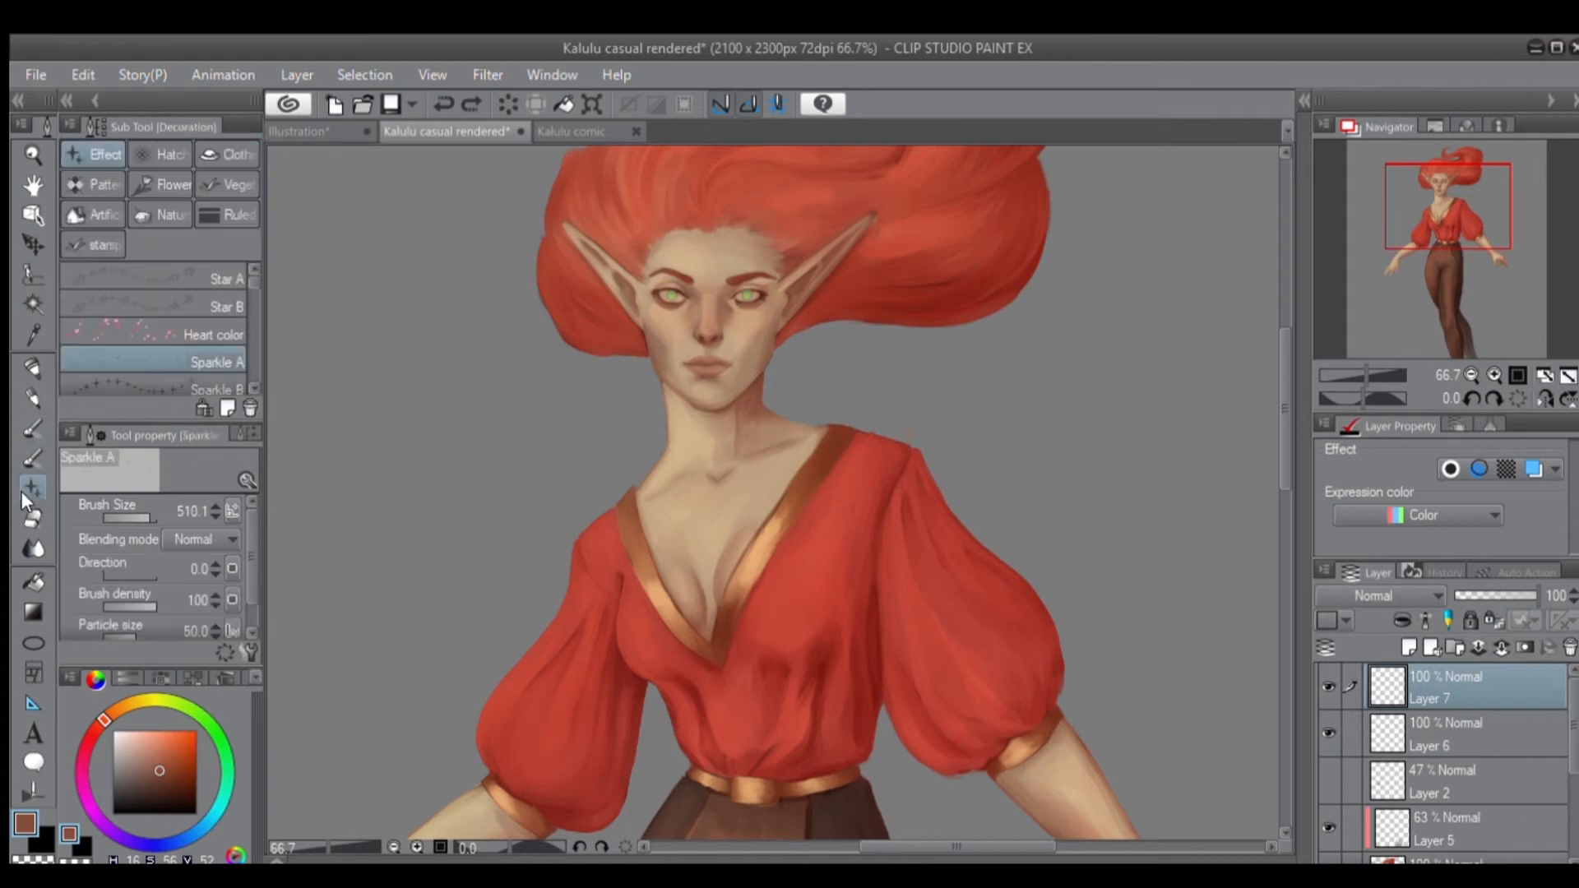
scroll(243, 320, "down", 10)
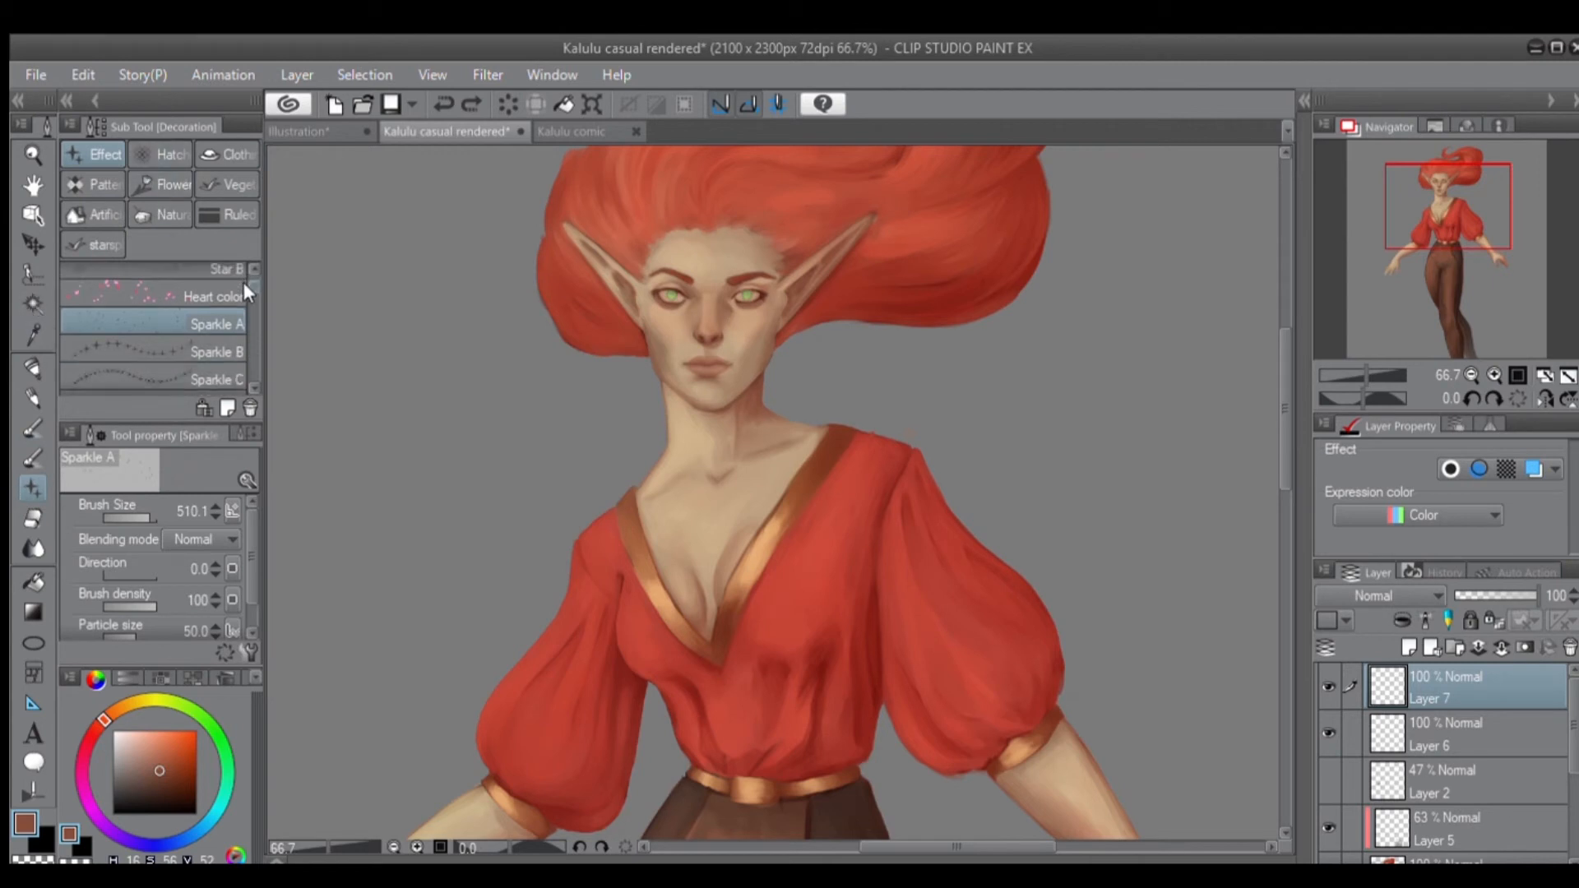
scroll(245, 342, "up", 10)
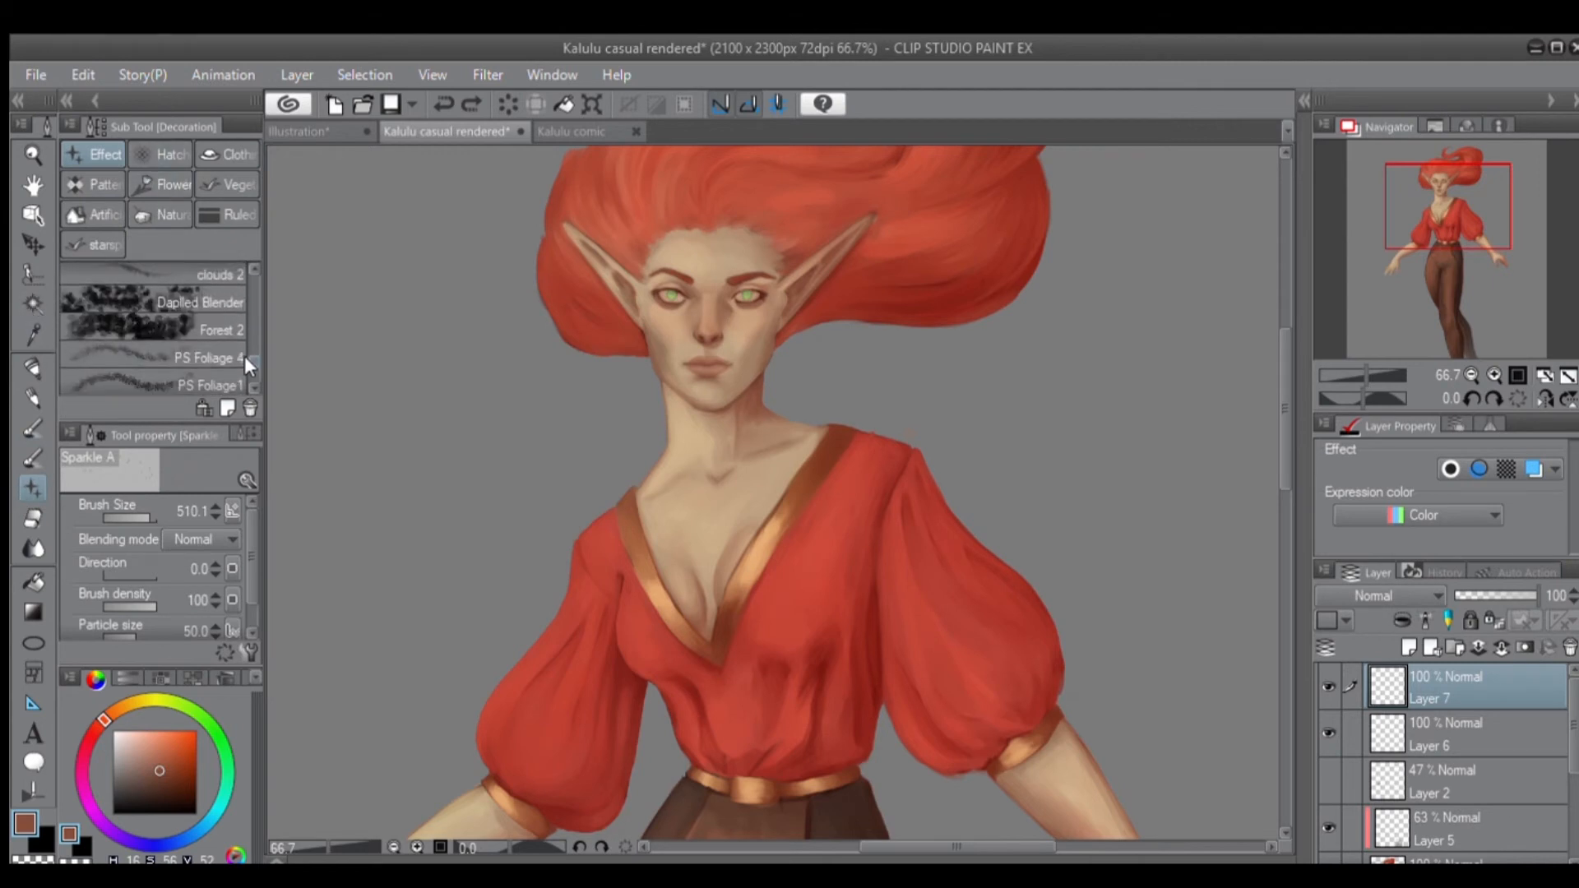
scroll(248, 283, "down", 4)
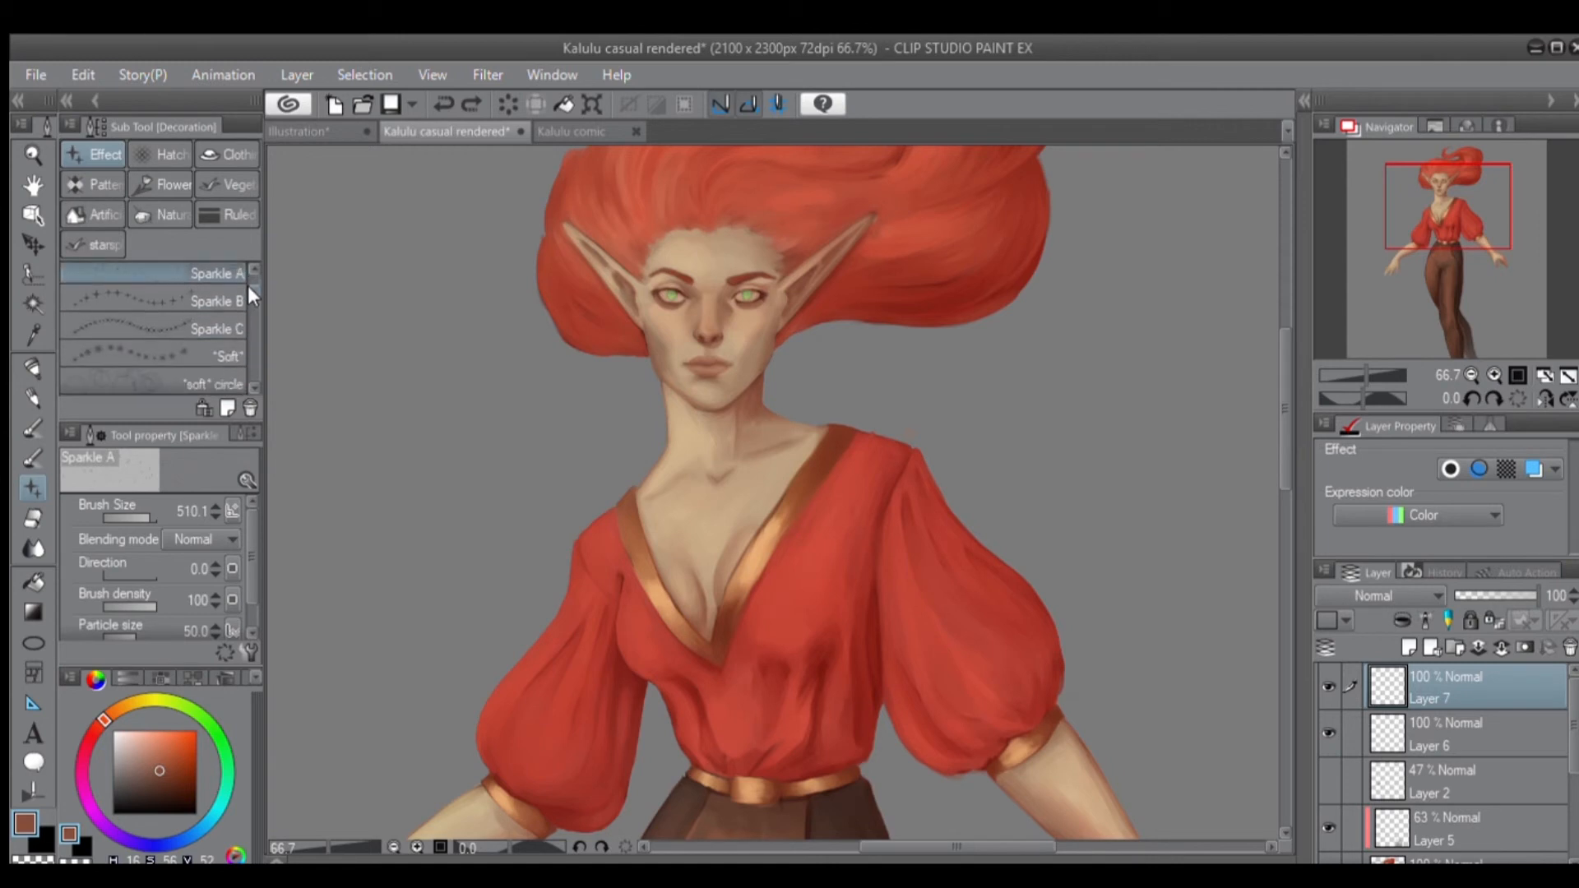
scroll(249, 290, "up", 4)
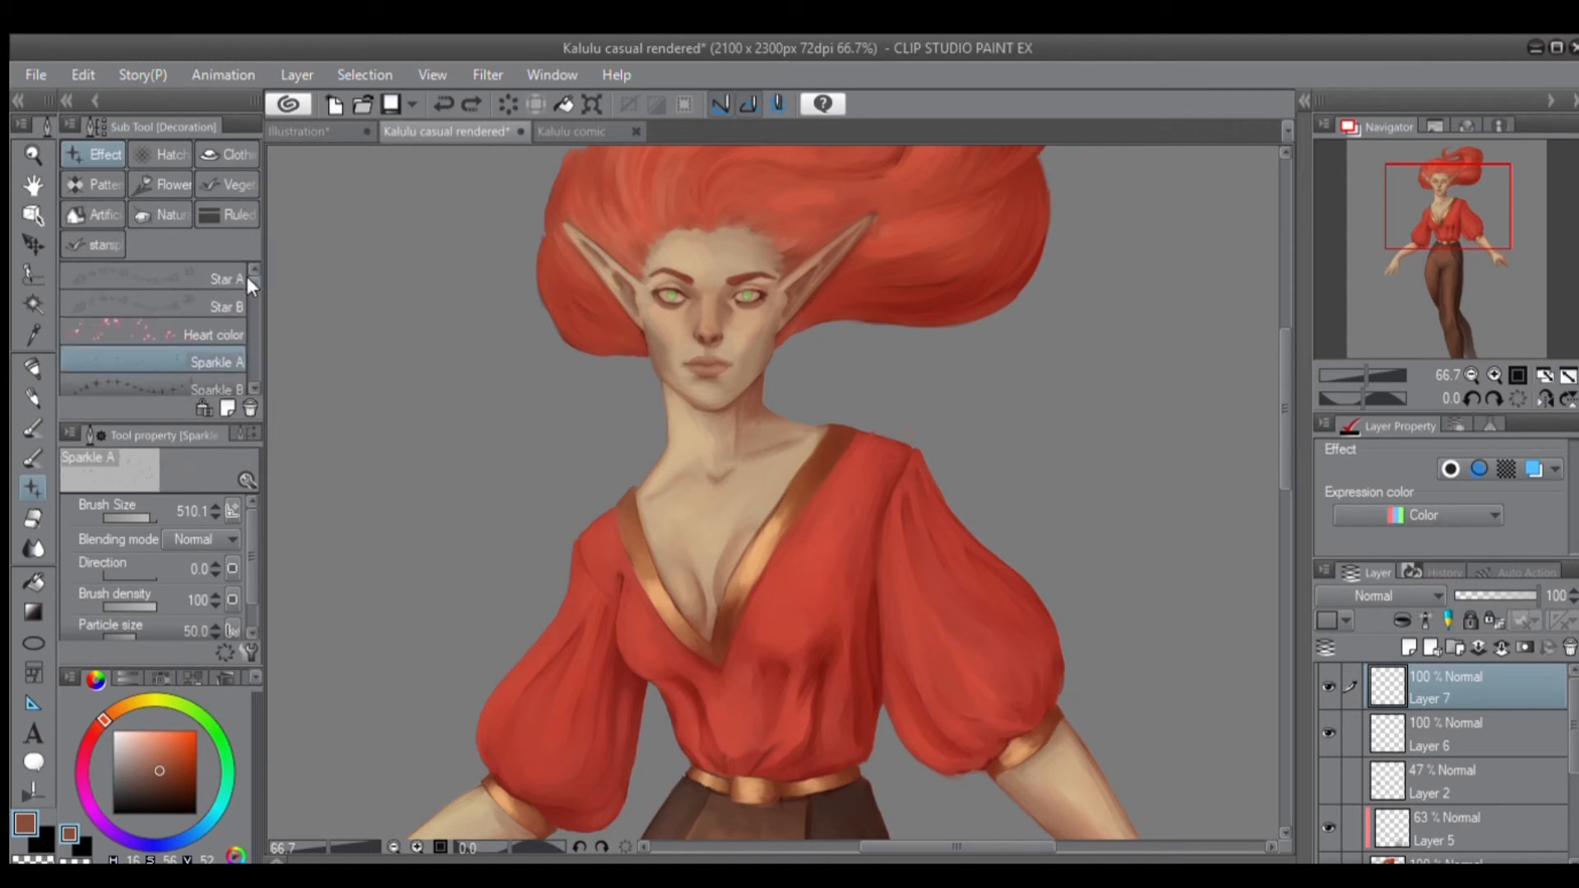
left_click(139, 161)
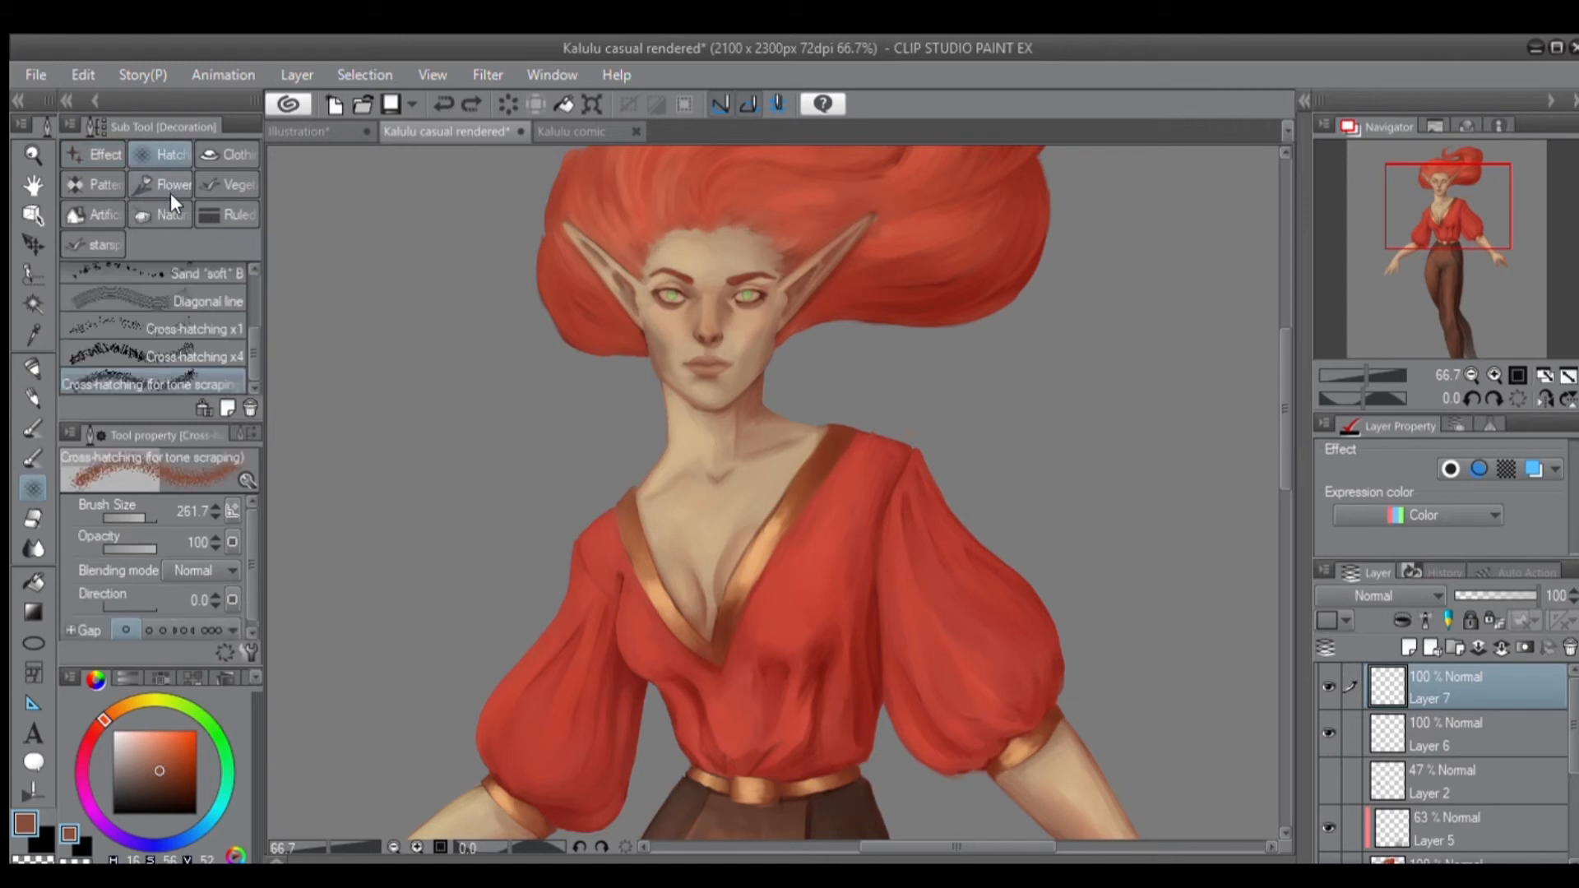
left_click(168, 189)
left_click(91, 158)
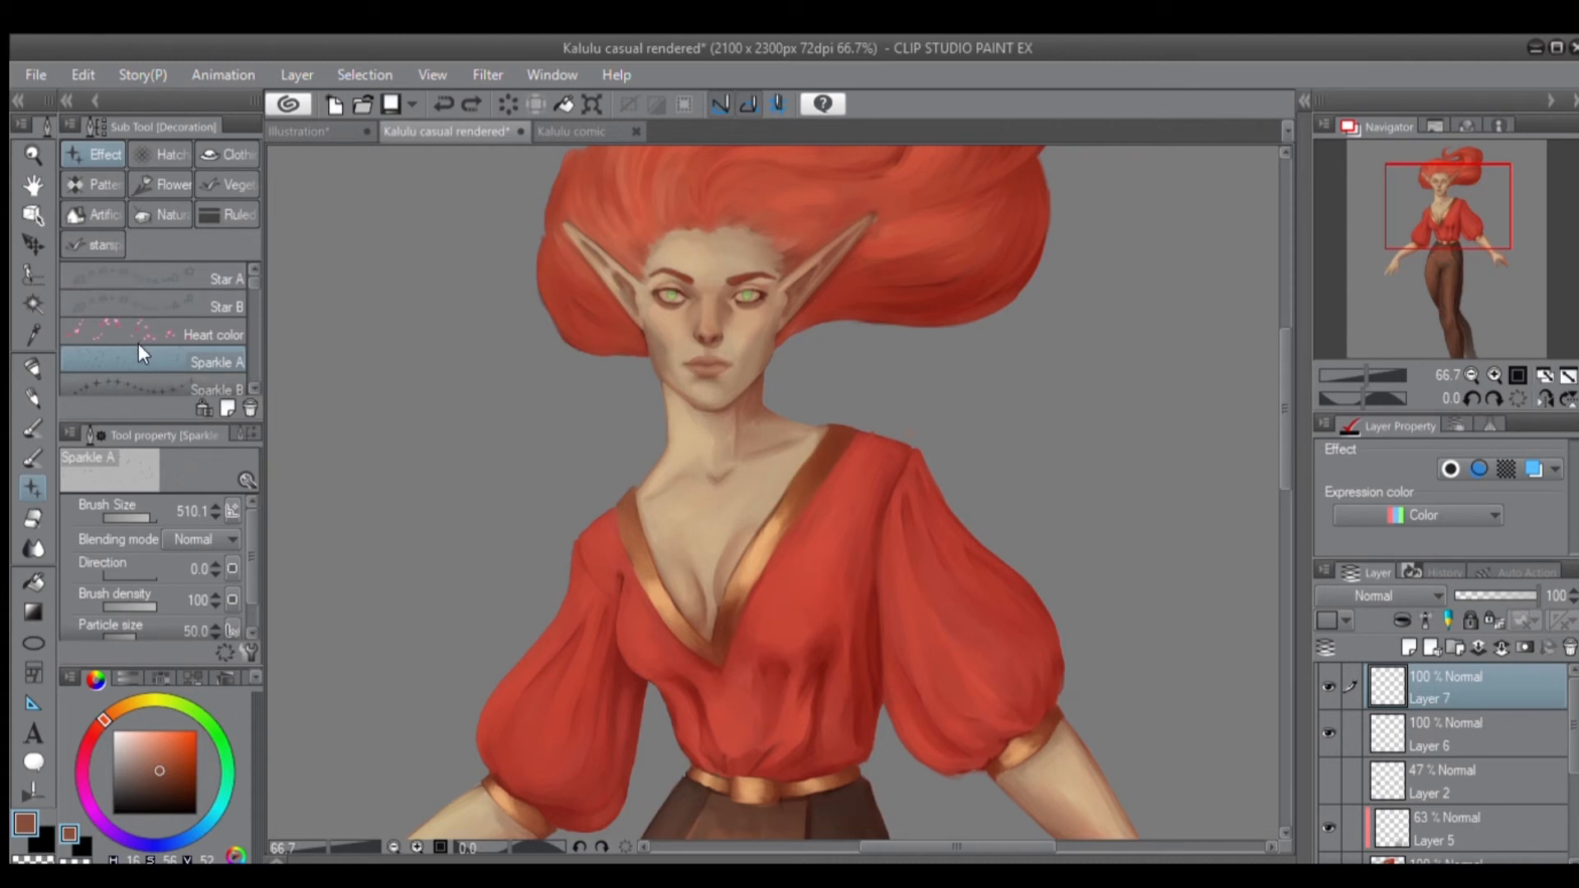
Switch to the Eraser tool and compare its Hard, Snap eraser and Real Eraser sub tools.
left_click(31, 517)
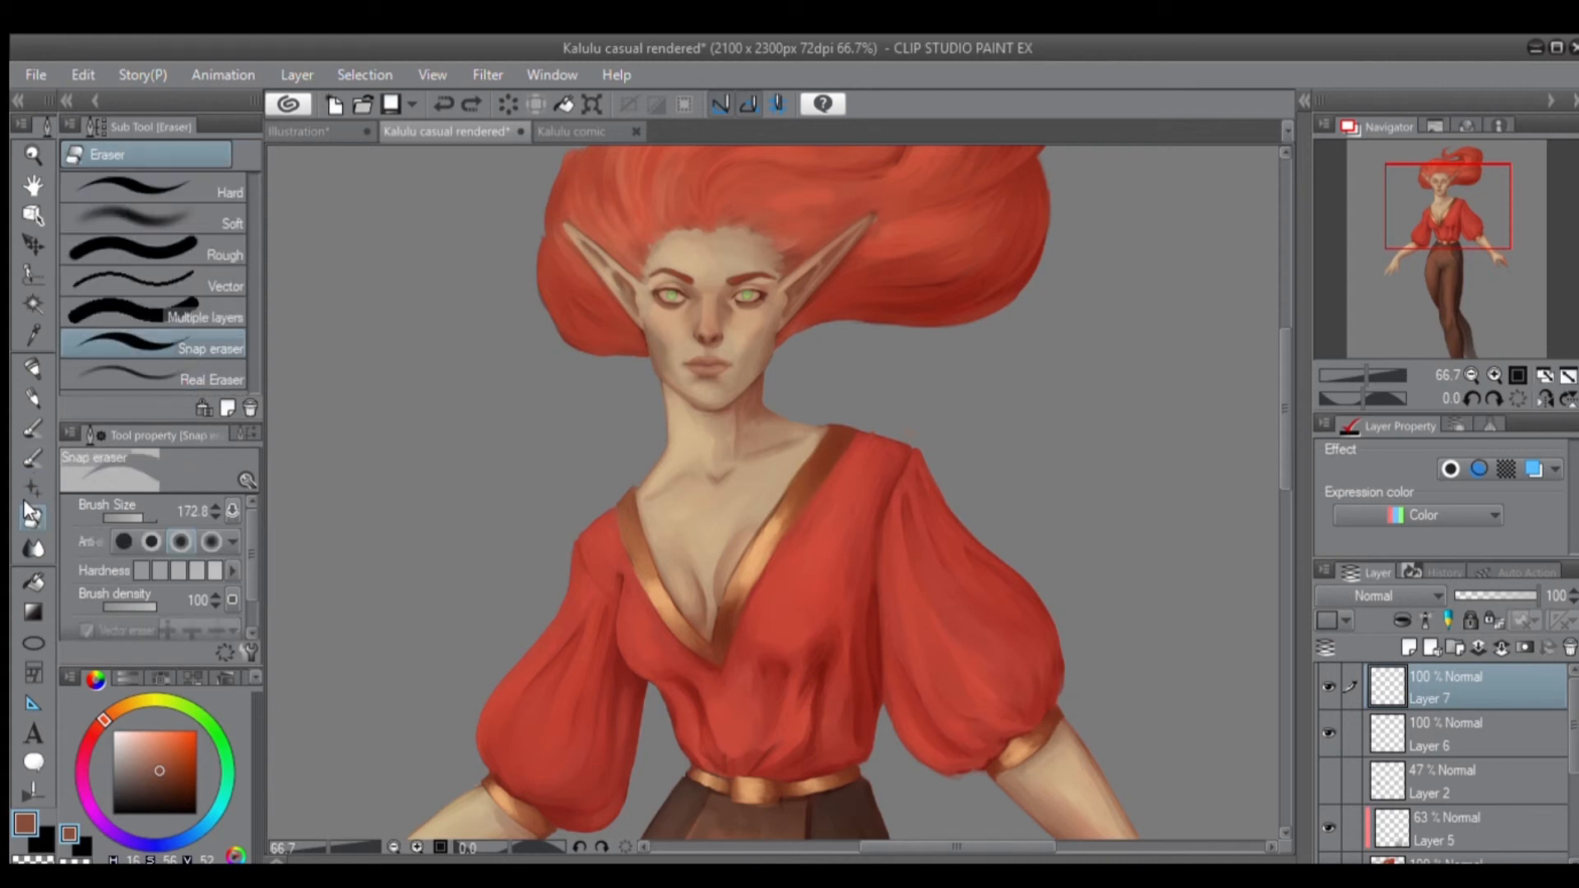
left_click(175, 196)
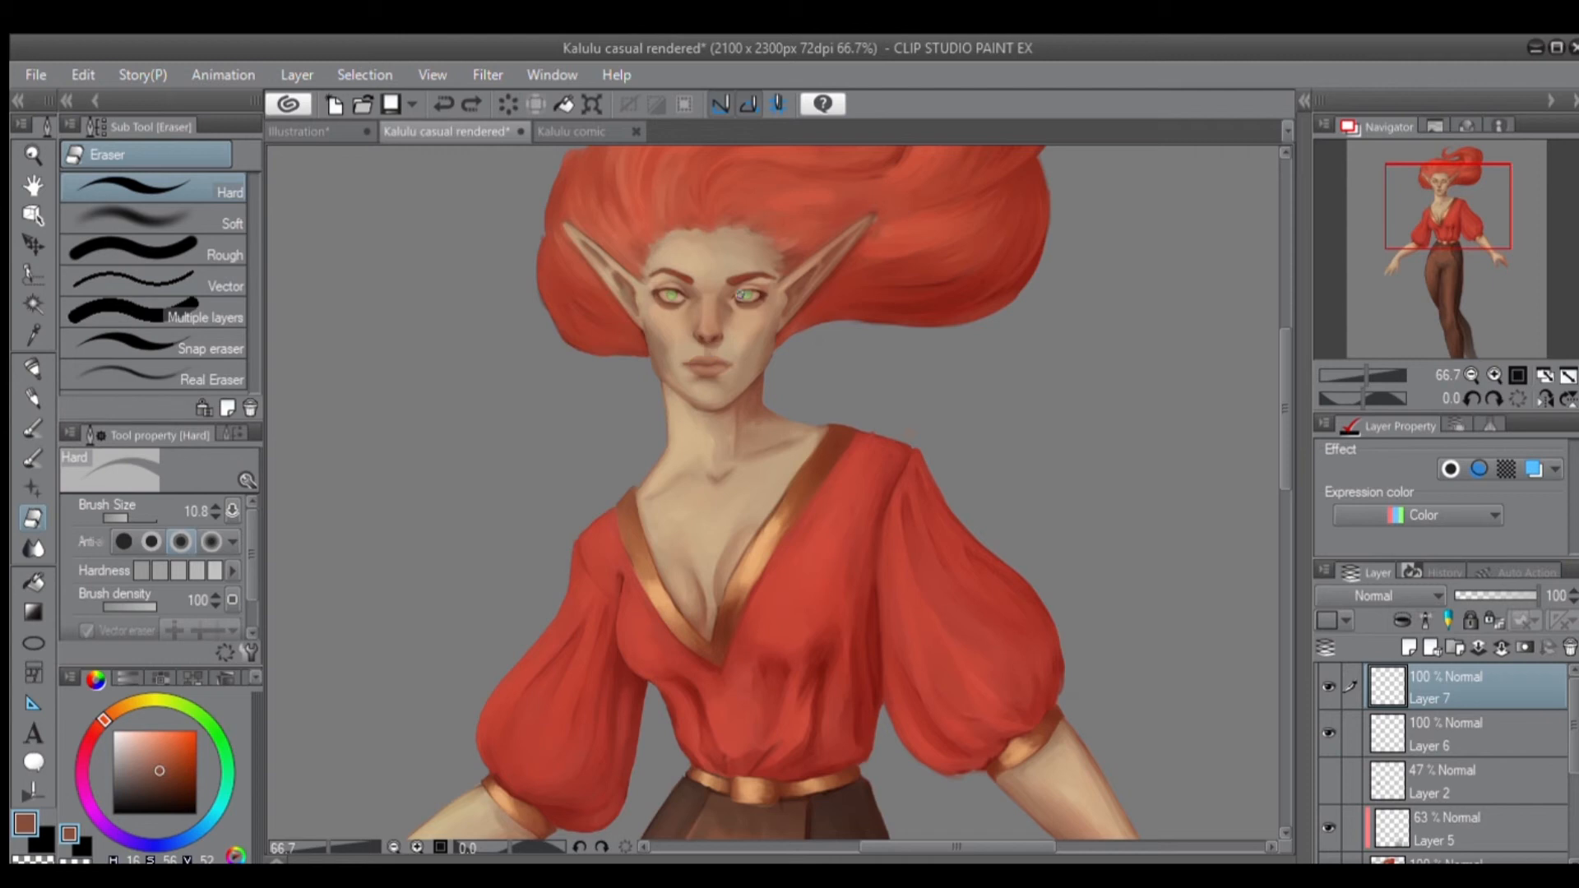
left_click(161, 337)
left_click(155, 378)
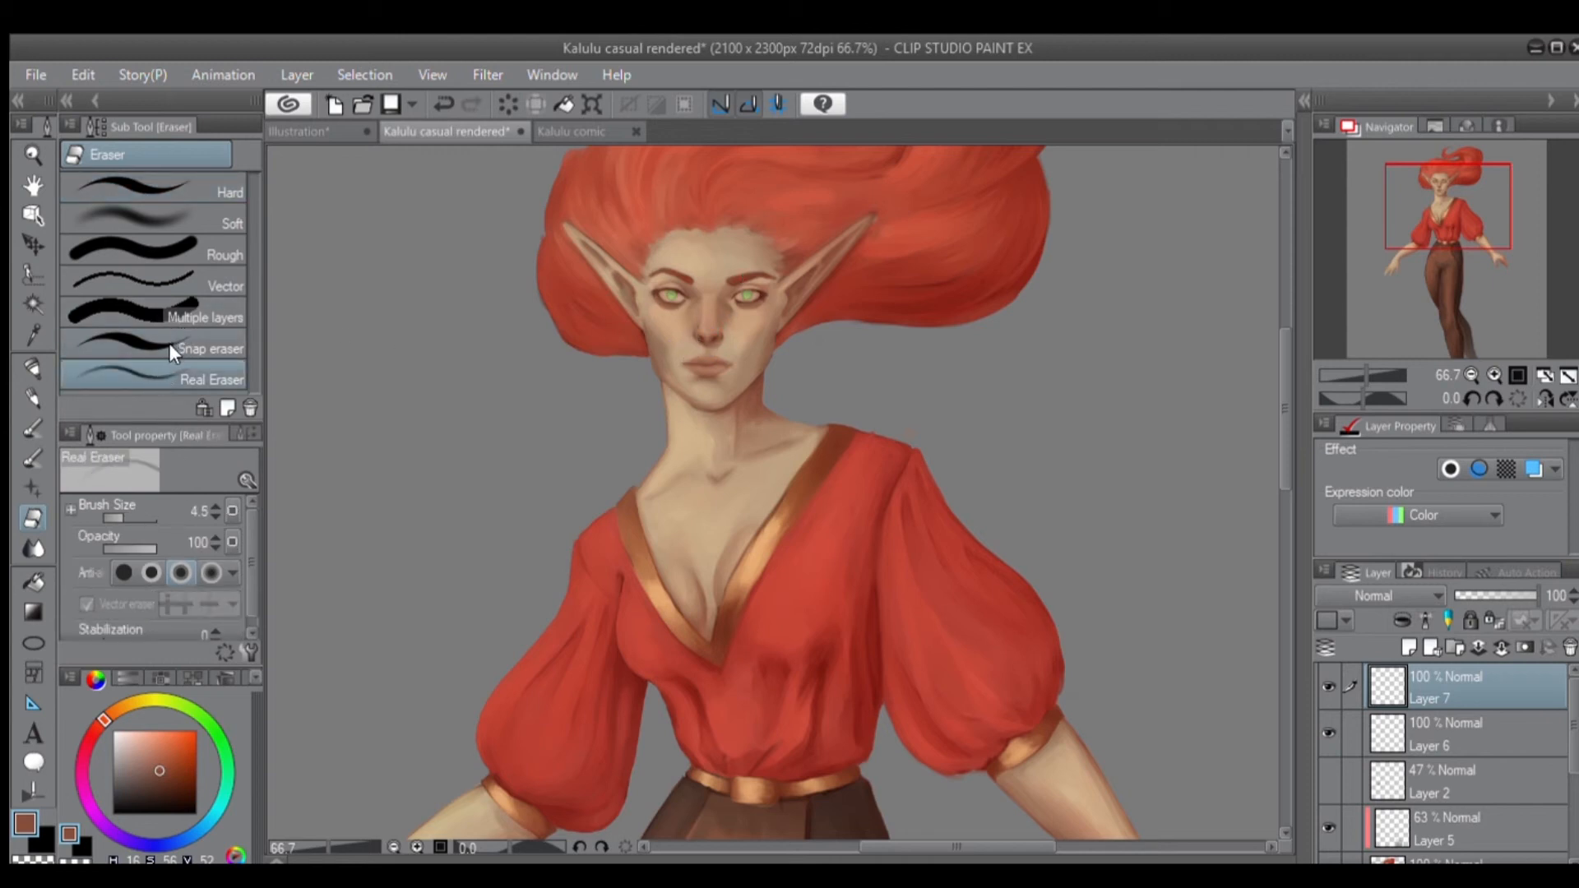
left_click(156, 339)
left_click(156, 363)
left_click(151, 335)
left_click(155, 367)
Switch to the Blend tool and select its Blend sub tool.
left_click(32, 548)
left_click(183, 193)
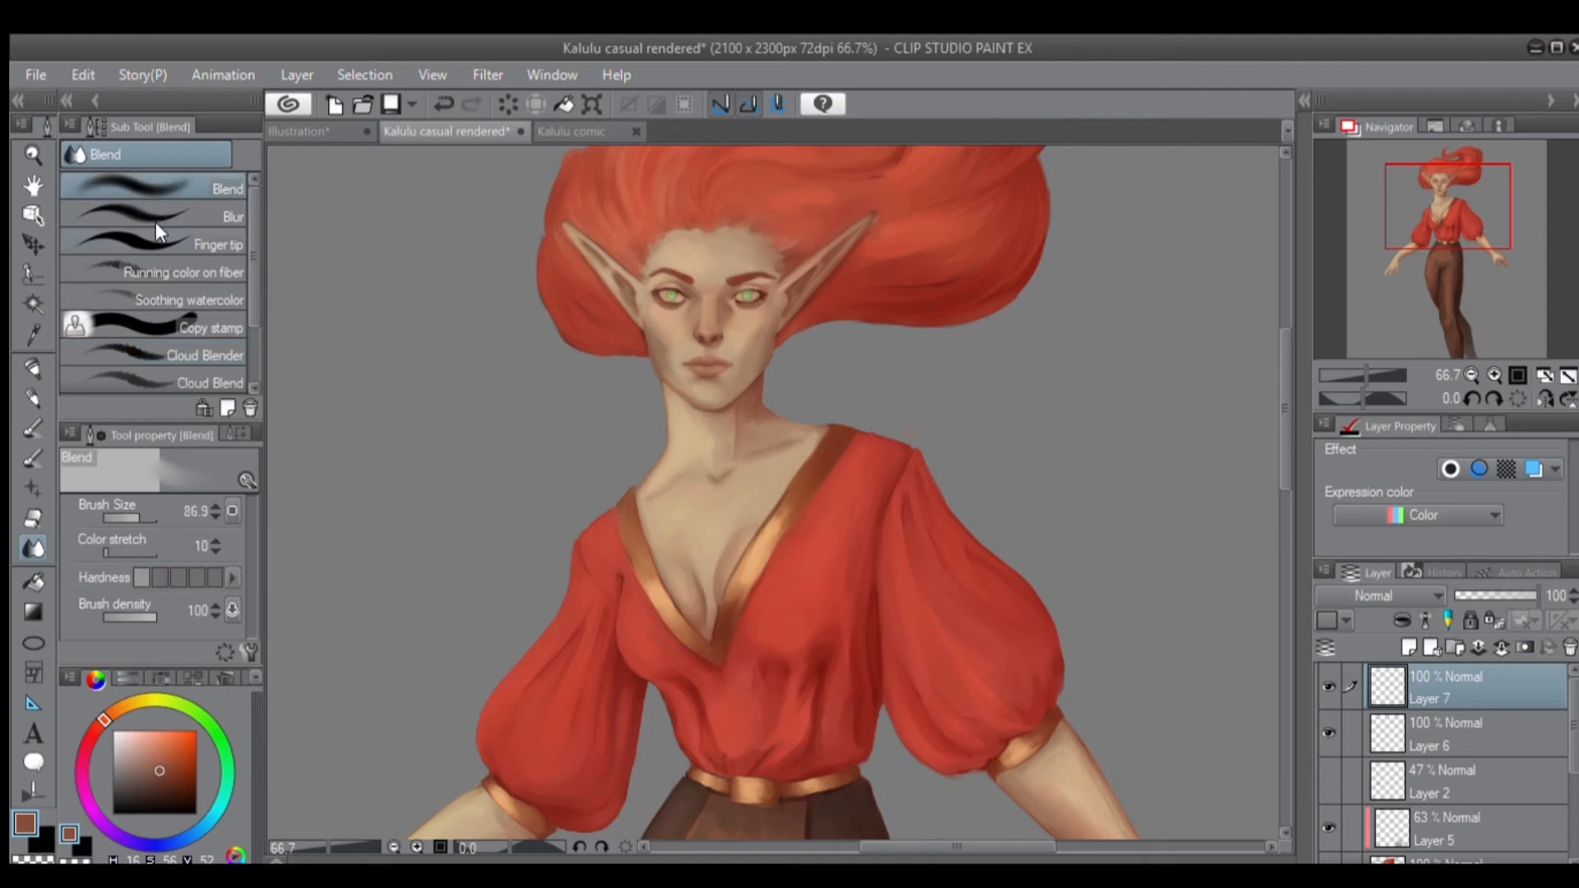
left_click_drag(847, 381, 782, 406)
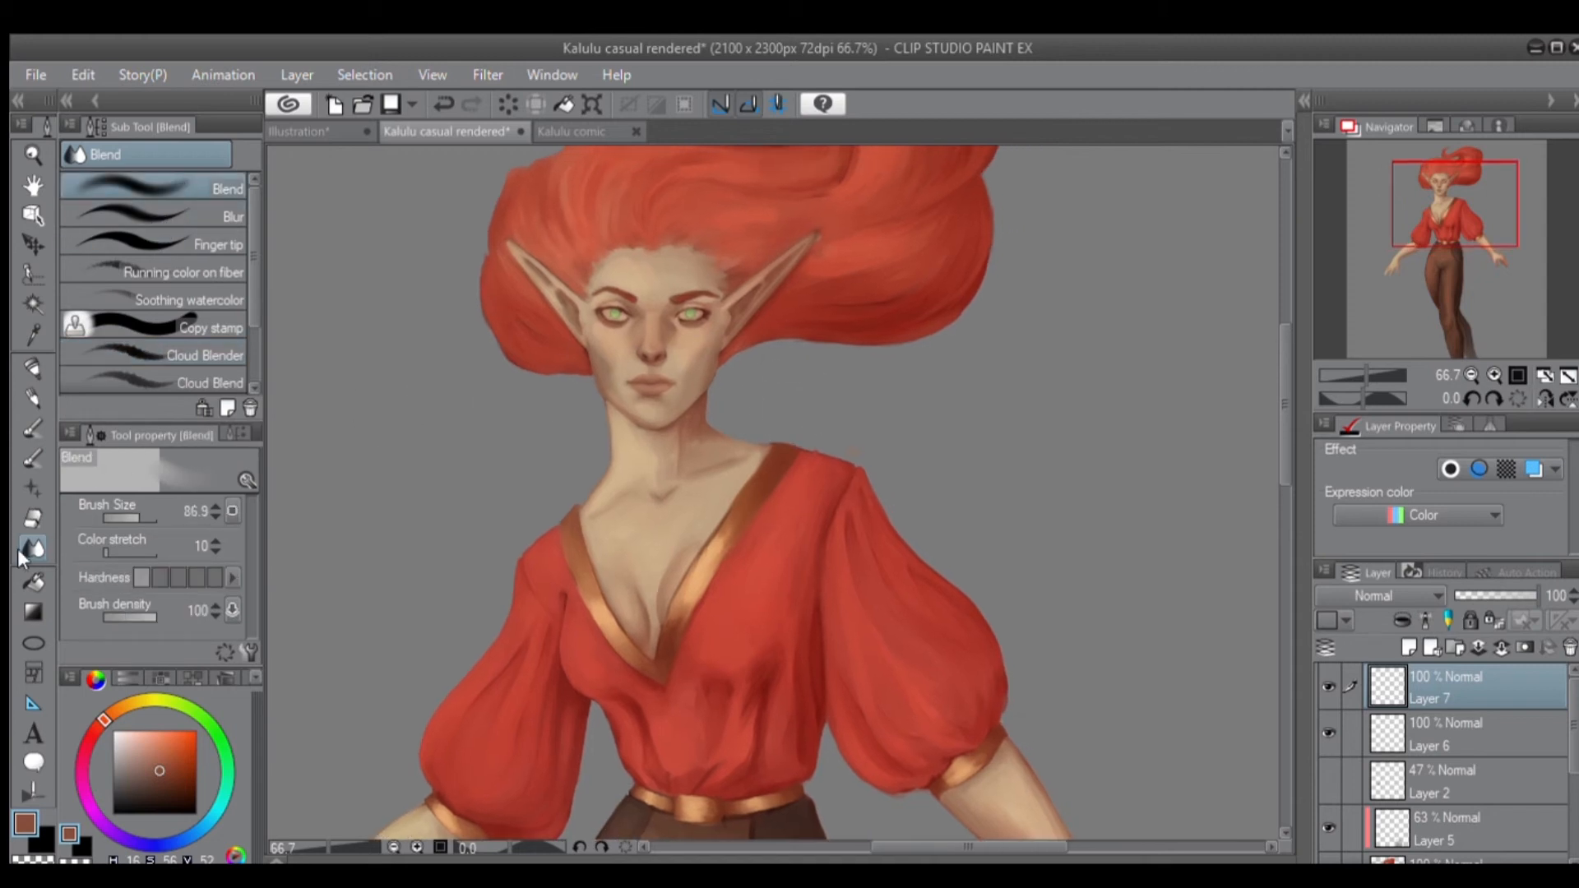
Paint a slanted orange patch on the gray background beside the figure with the Dense watercolor brush on Layer 7.
left_click(22, 427)
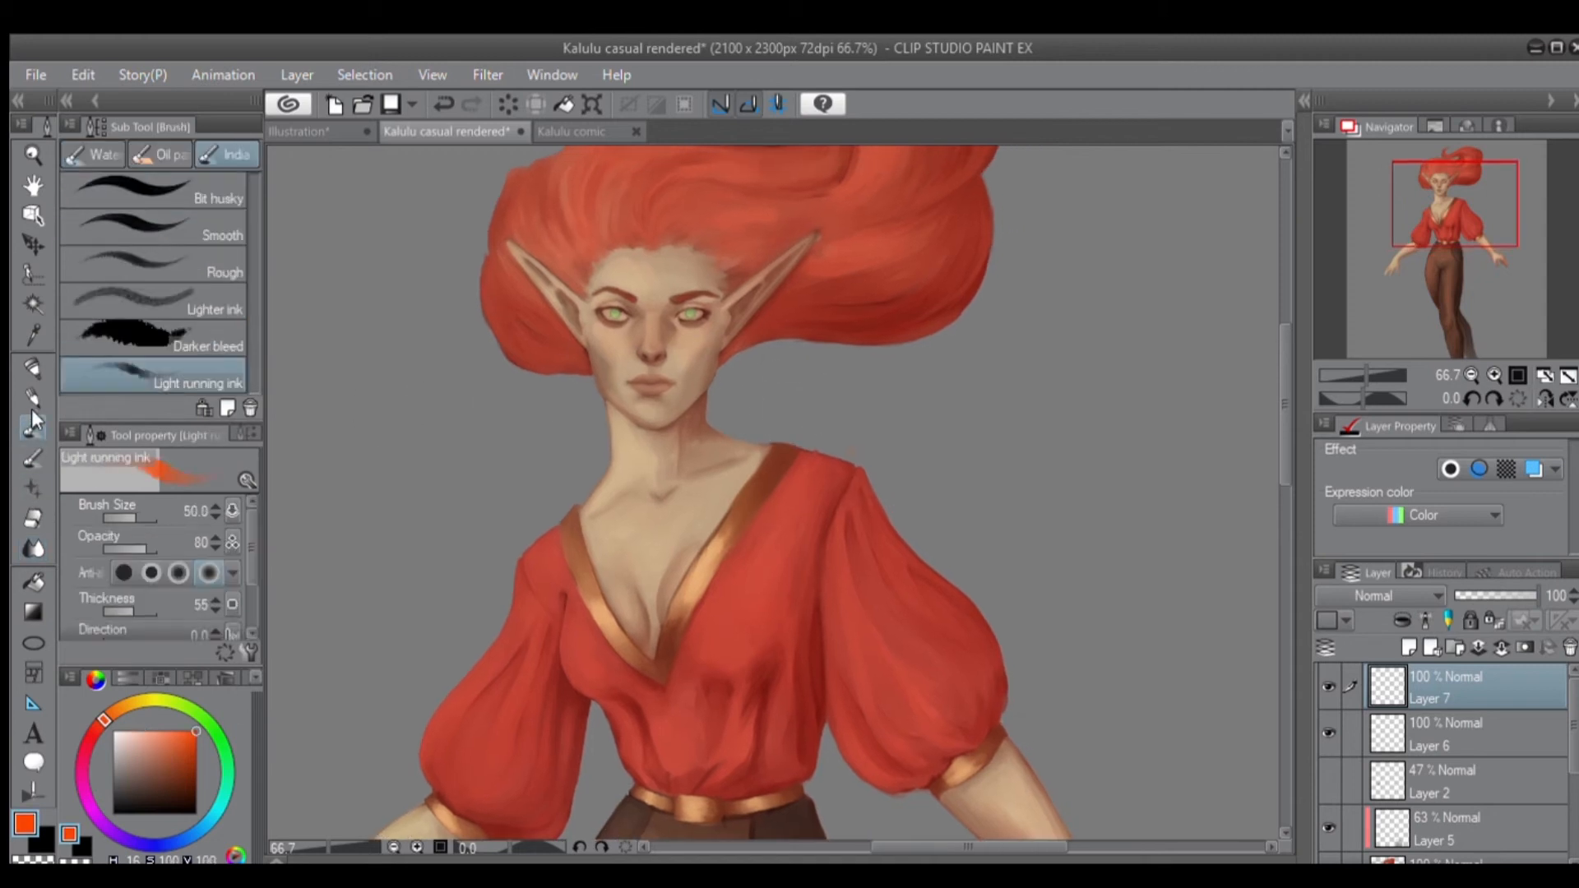
left_click(105, 153)
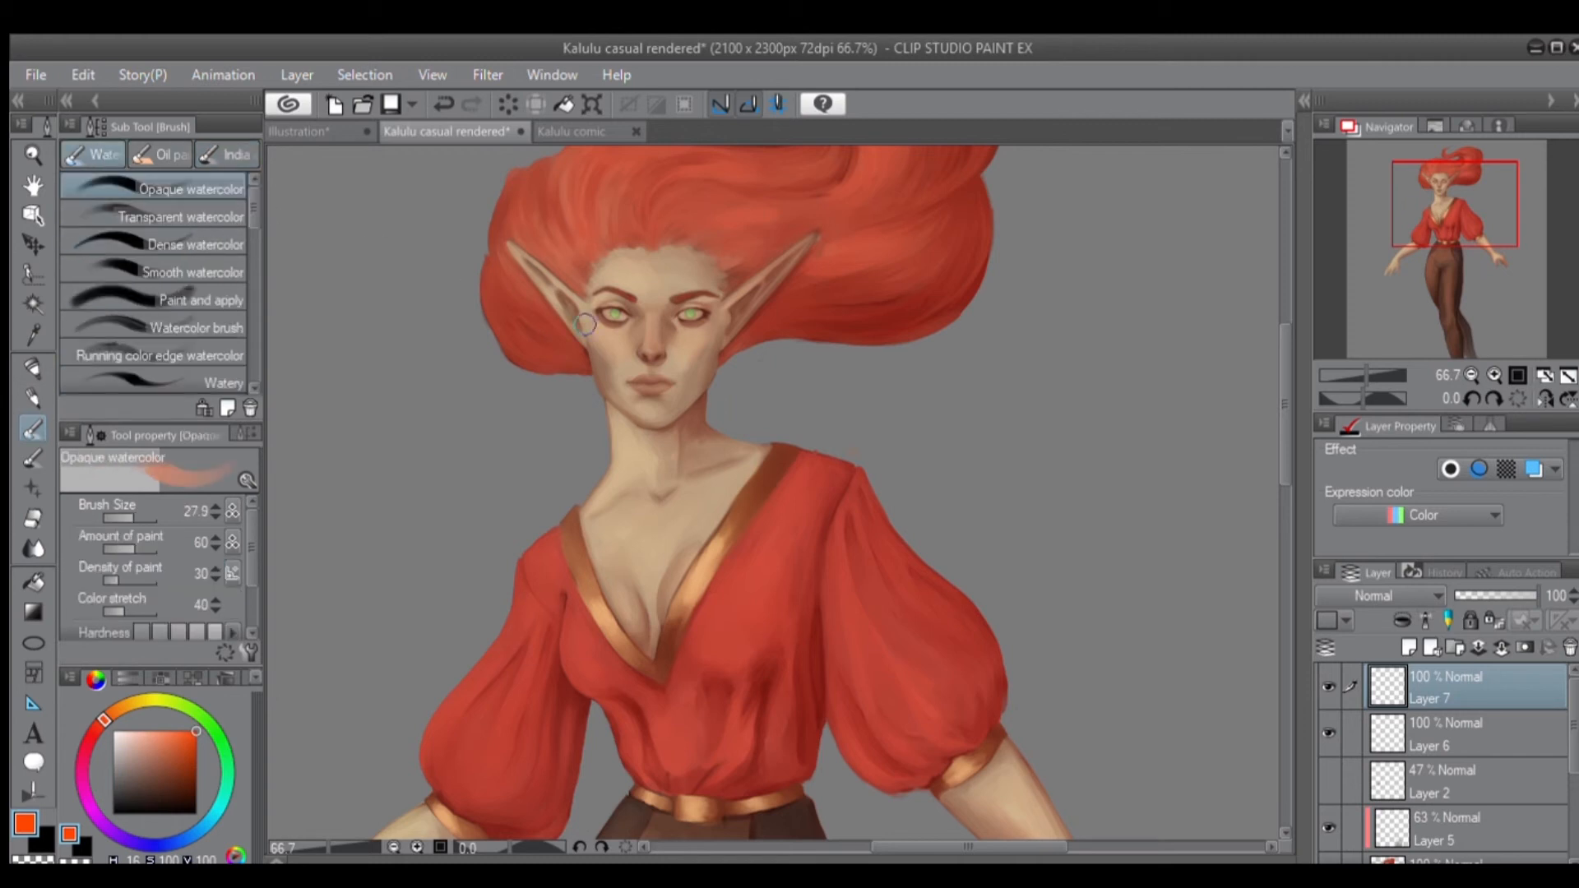
left_click(149, 234)
left_click_drag(814, 391, 456, 254)
left_click_drag(730, 276, 771, 253)
mouse_move(745, 363)
left_mouse_down()
mouse_move(764, 239)
mouse_move(707, 386)
left_mouse_up()
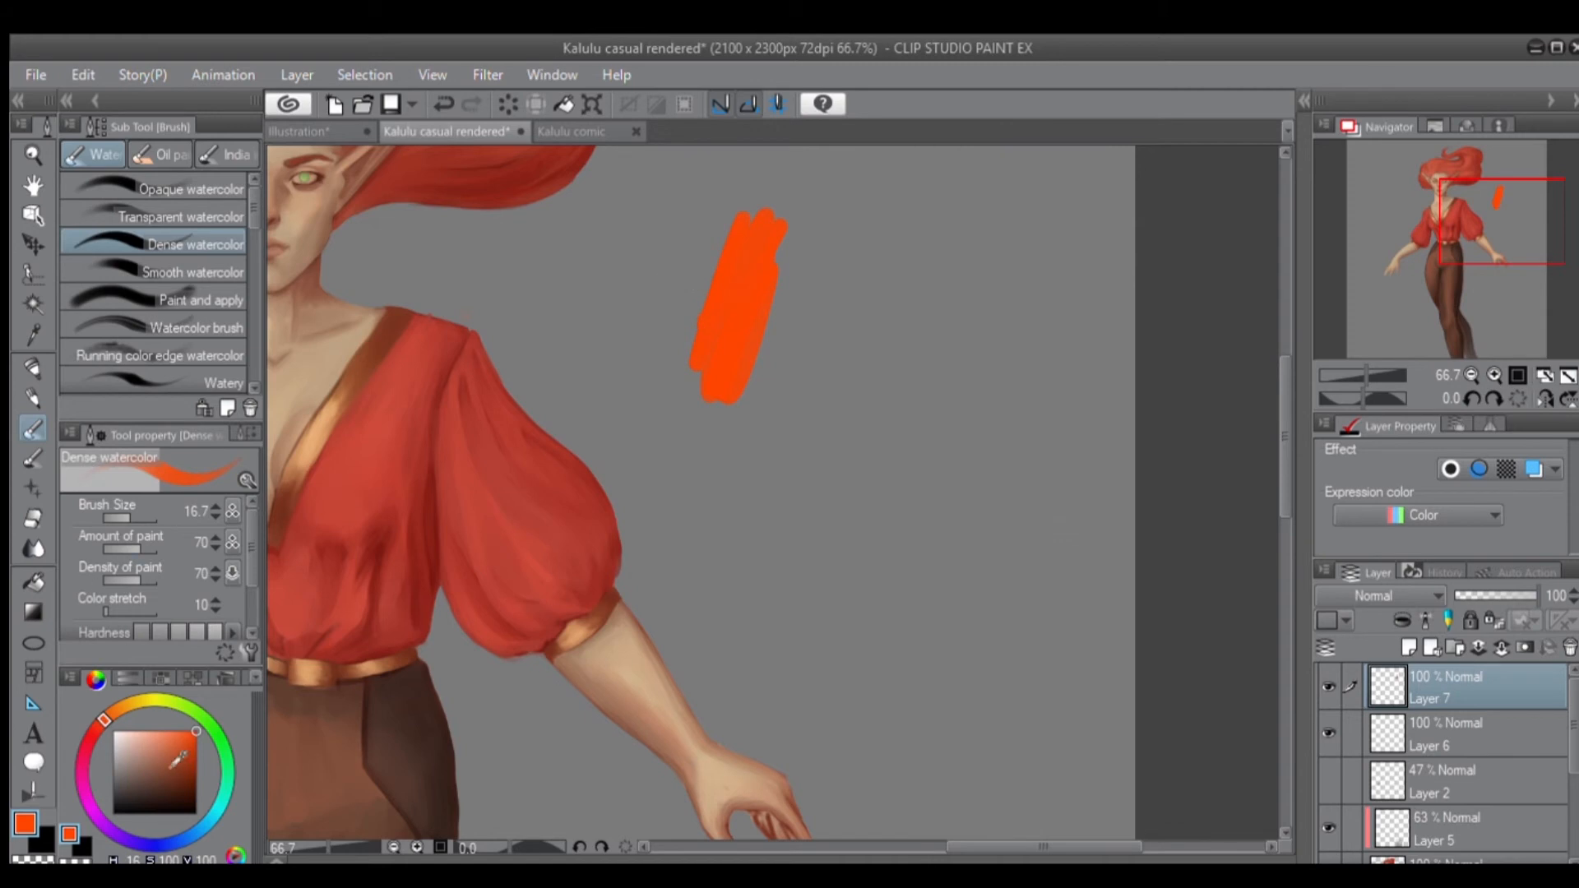
Paint slanted magenta strokes against the orange patch's right edge with the Dense watercolor brush.
left_click(220, 802)
mouse_move(765, 326)
left_mouse_down()
mouse_move(791, 268)
mouse_move(773, 379)
mouse_move(823, 271)
left_mouse_up()
key("ctrl+z")
left_click(82, 758)
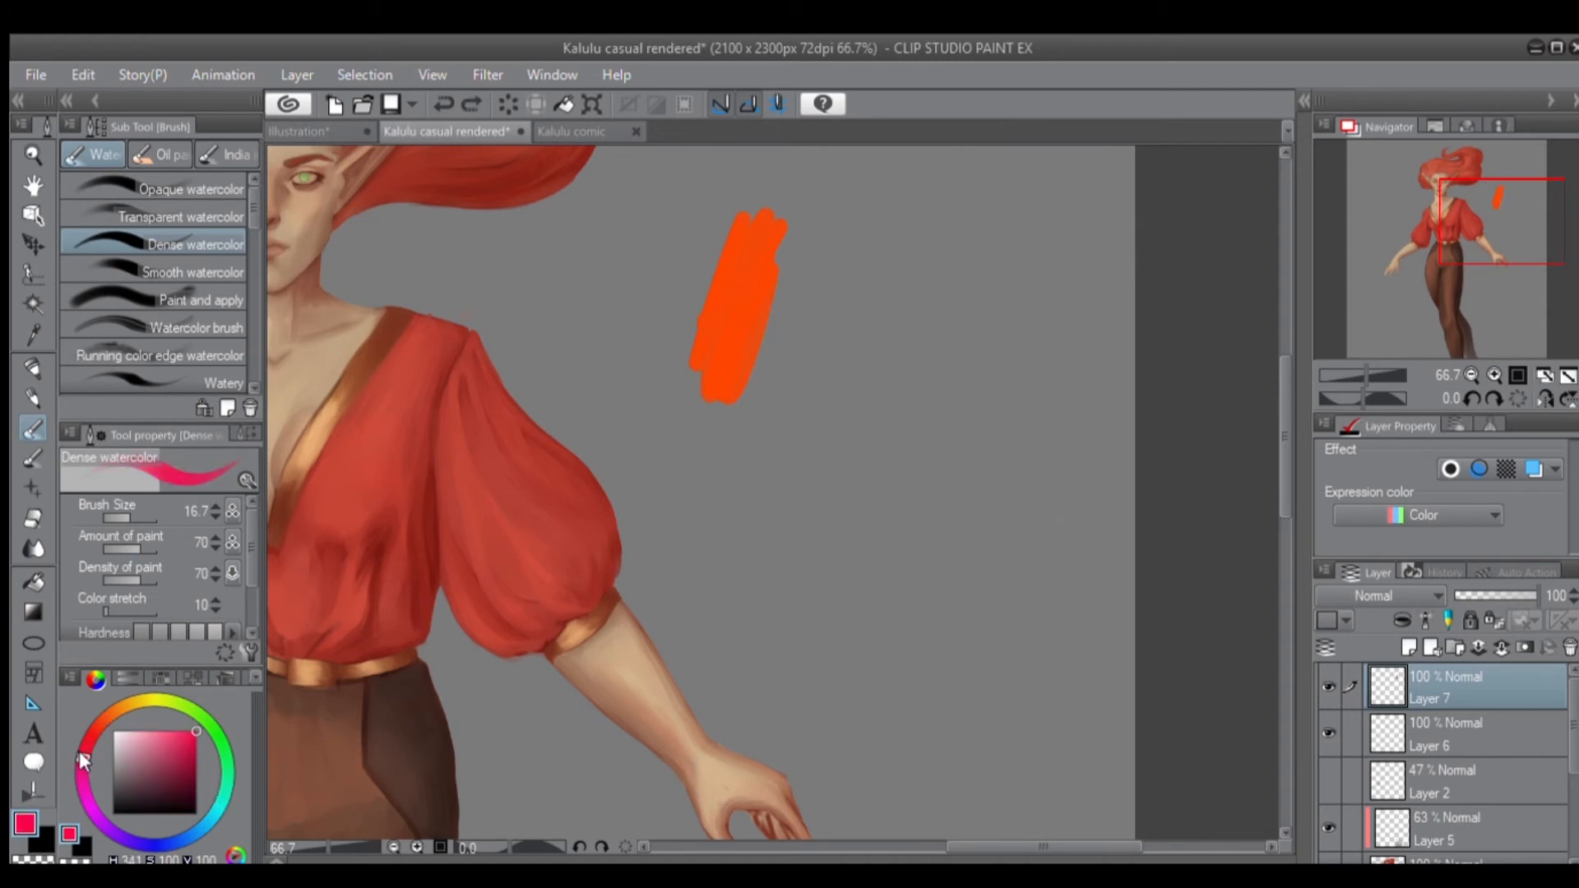
mouse_move(763, 386)
left_mouse_down()
mouse_move(784, 300)
mouse_move(764, 375)
mouse_move(796, 393)
mouse_move(770, 370)
mouse_move(790, 245)
left_mouse_up()
Try smearing the orange and magenta strokes together with the Blend brush, undoing all the blending.
left_click(33, 548)
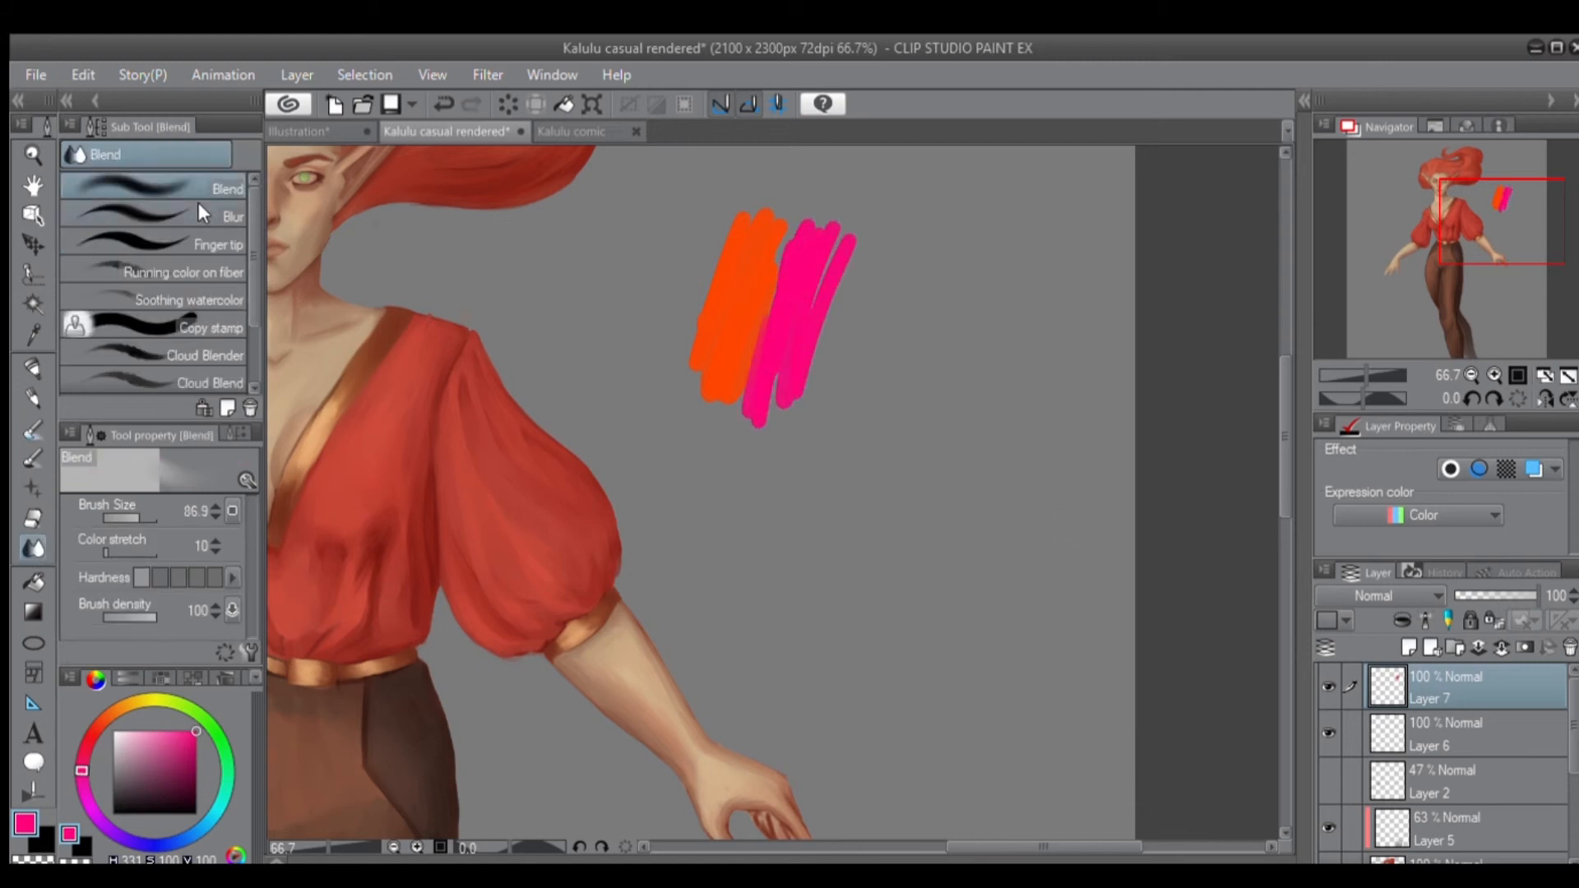
mouse_move(699, 267)
left_mouse_down()
mouse_move(765, 328)
mouse_move(814, 333)
mouse_move(909, 299)
mouse_move(817, 324)
mouse_move(823, 392)
mouse_move(924, 423)
left_mouse_up()
mouse_move(815, 334)
left_mouse_down()
mouse_move(811, 254)
mouse_move(856, 155)
mouse_move(804, 211)
mouse_move(854, 336)
mouse_move(797, 387)
left_mouse_up()
mouse_move(803, 328)
left_mouse_down()
mouse_move(766, 463)
mouse_move(761, 411)
mouse_move(807, 370)
mouse_move(796, 588)
mouse_move(791, 424)
mouse_move(816, 706)
mouse_move(794, 384)
mouse_move(916, 506)
mouse_move(896, 444)
left_mouse_up()
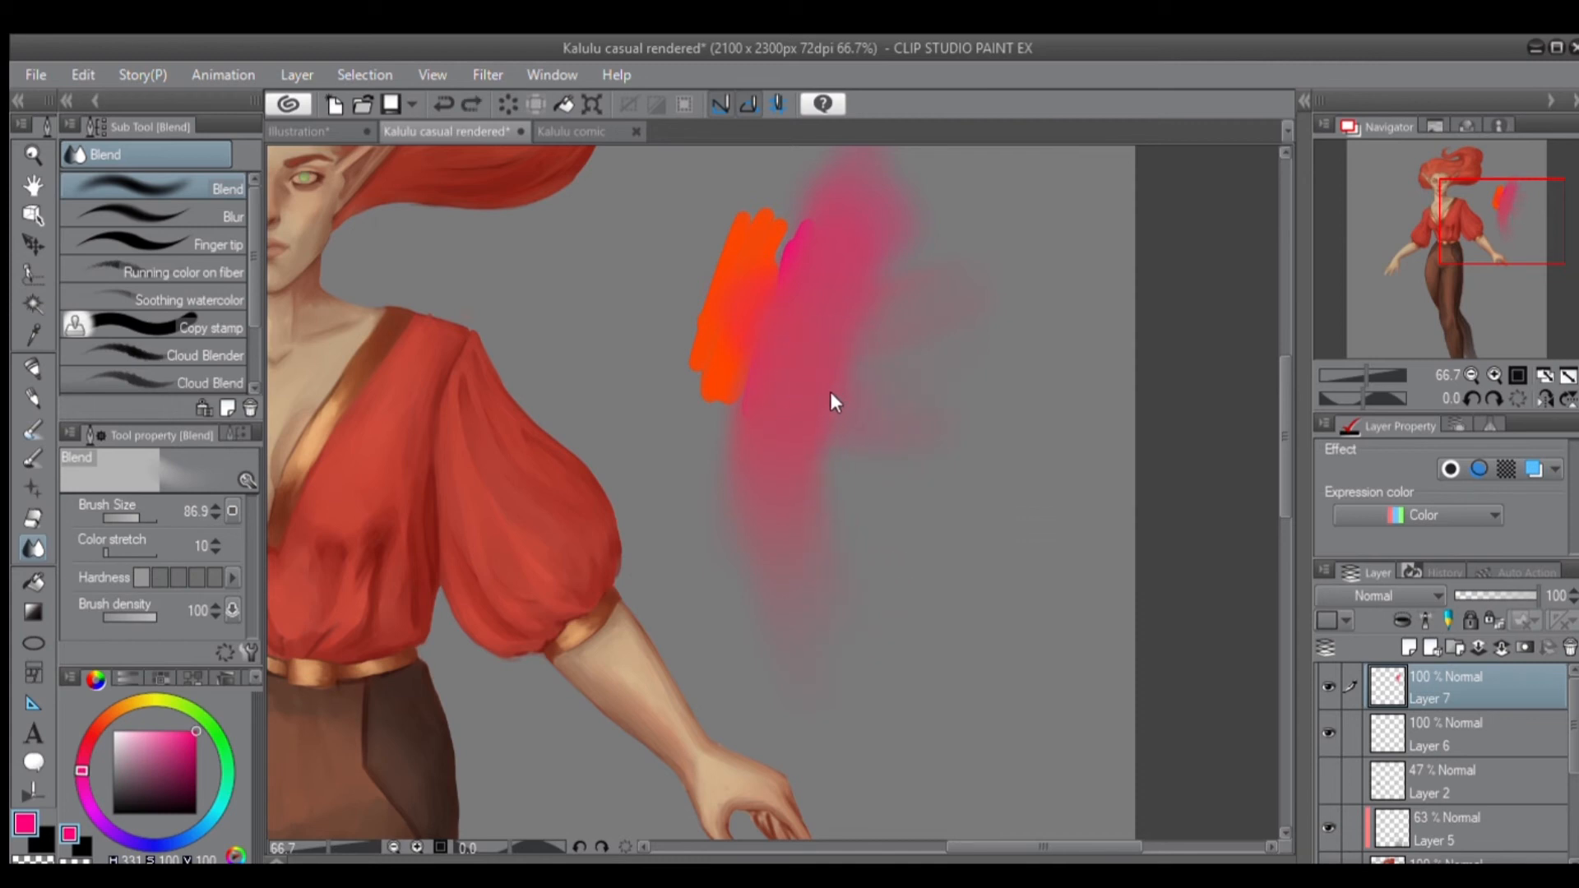
key("ctrl+z")
key("ctrl+z")
key("ctrl+z")
key("ctrl+z")
key("ctrl+z")
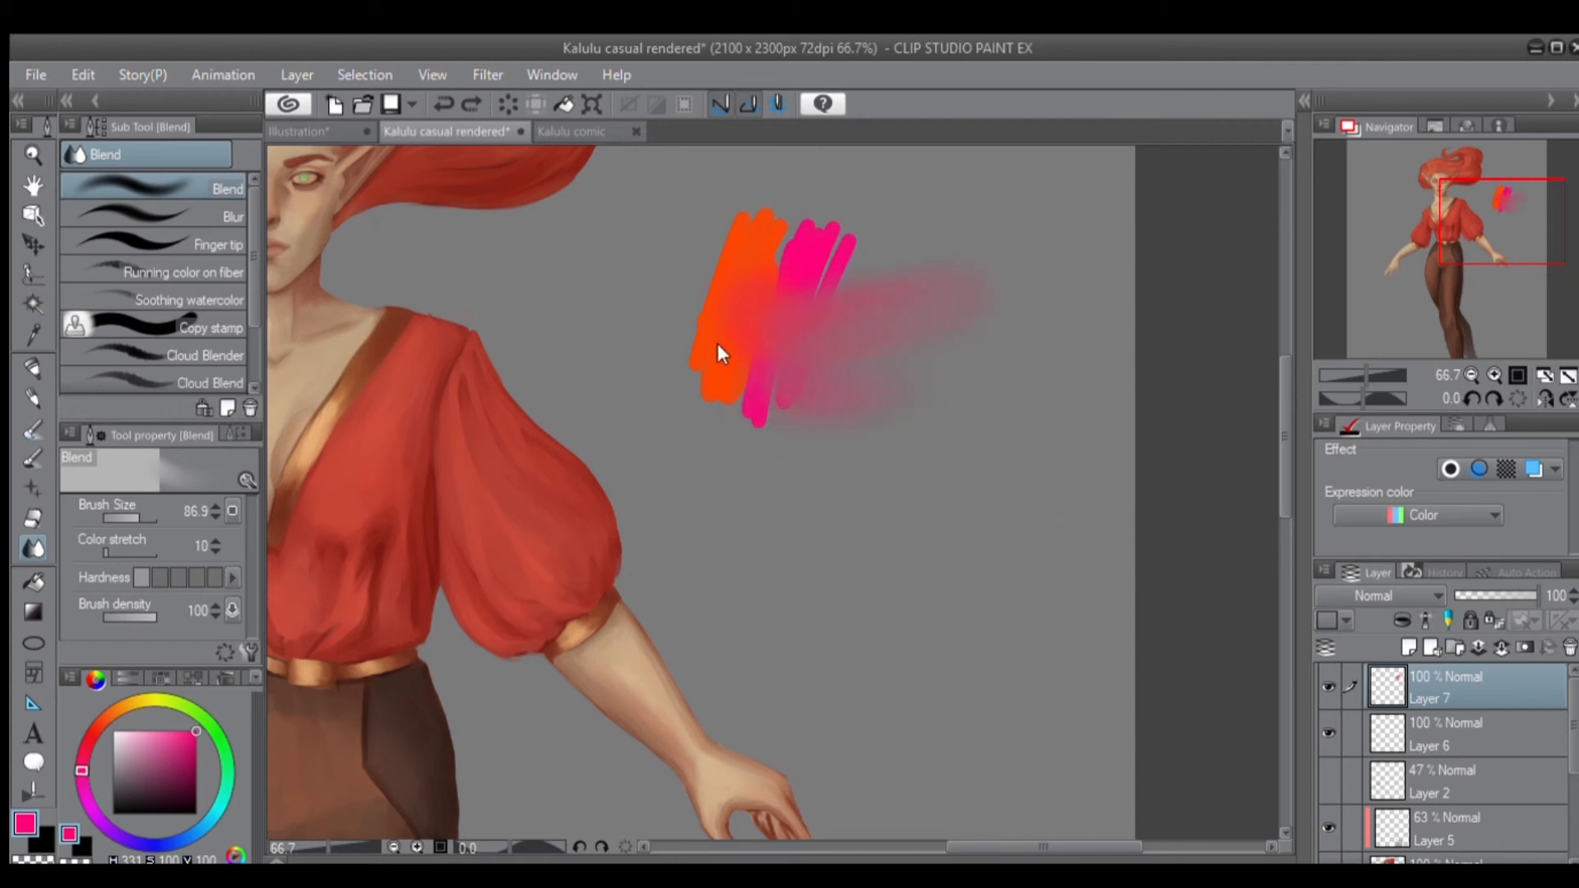
key("ctrl+z")
key("ctrl+z")
mouse_move(773, 345)
left_mouse_down()
mouse_move(757, 304)
mouse_move(797, 349)
mouse_move(719, 372)
mouse_move(771, 314)
mouse_move(755, 365)
mouse_move(768, 243)
mouse_move(770, 259)
mouse_move(820, 223)
mouse_move(782, 253)
mouse_move(837, 230)
mouse_move(795, 220)
mouse_move(833, 218)
mouse_move(804, 318)
mouse_move(854, 235)
mouse_move(802, 366)
mouse_move(840, 239)
left_mouse_up()
key("ctrl+z")
Try softening the edges of the orange and magenta strokes with the Blur brush, undoing the blur but keeping both colors.
left_click(138, 214)
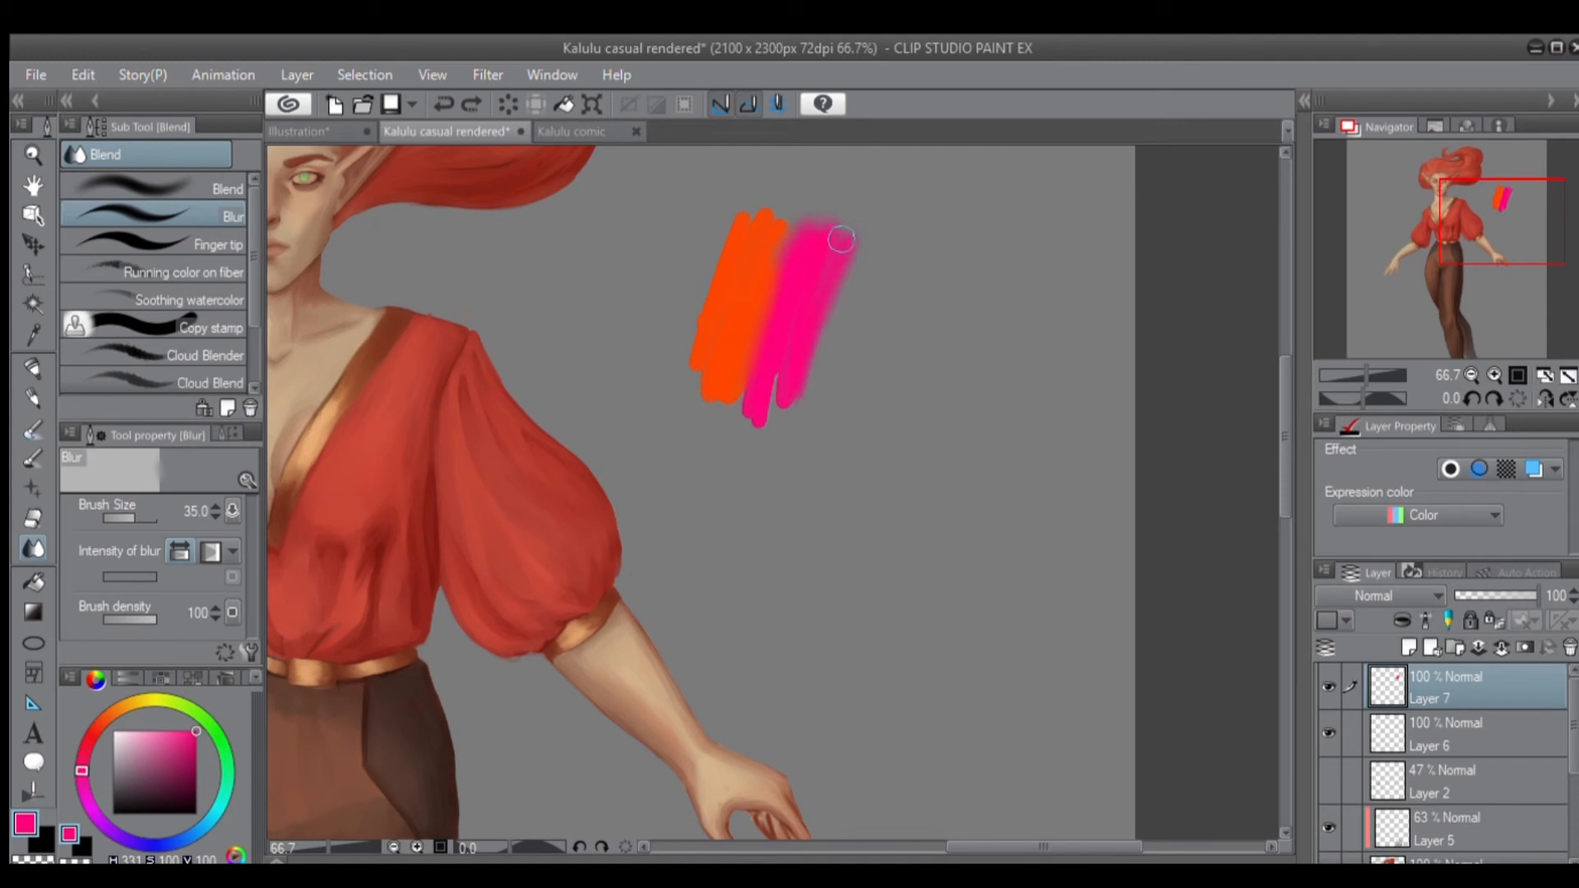
mouse_move(756, 410)
left_mouse_down()
mouse_move(767, 423)
mouse_move(779, 399)
left_mouse_up()
mouse_move(765, 261)
left_mouse_down()
mouse_move(737, 200)
mouse_move(690, 403)
mouse_move(747, 205)
left_mouse_up()
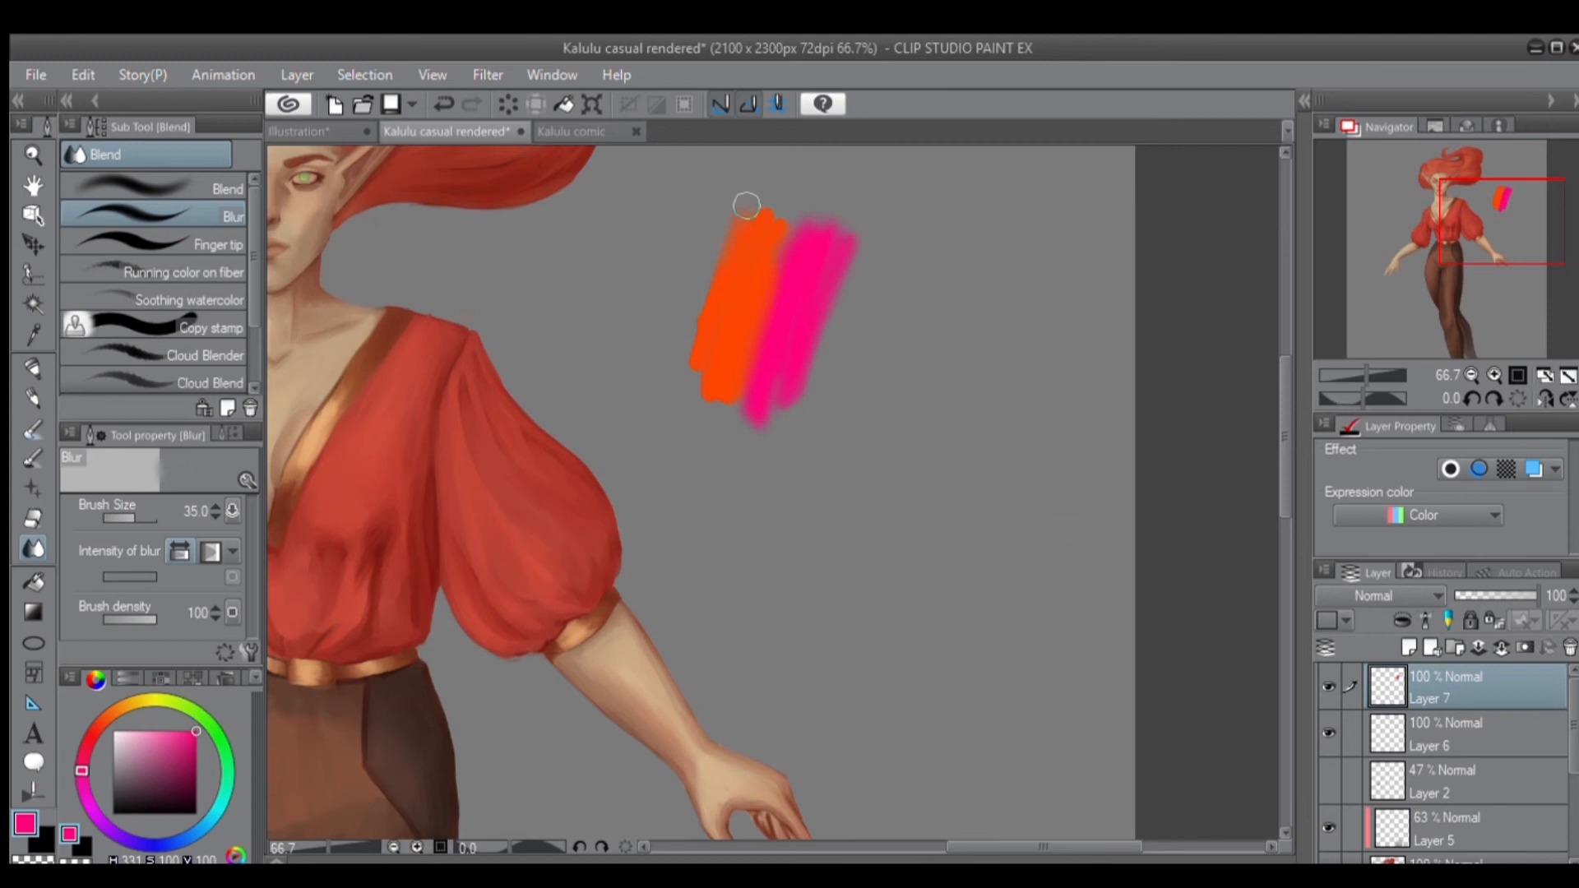
key("ctrl+z")
key("ctrl+z")
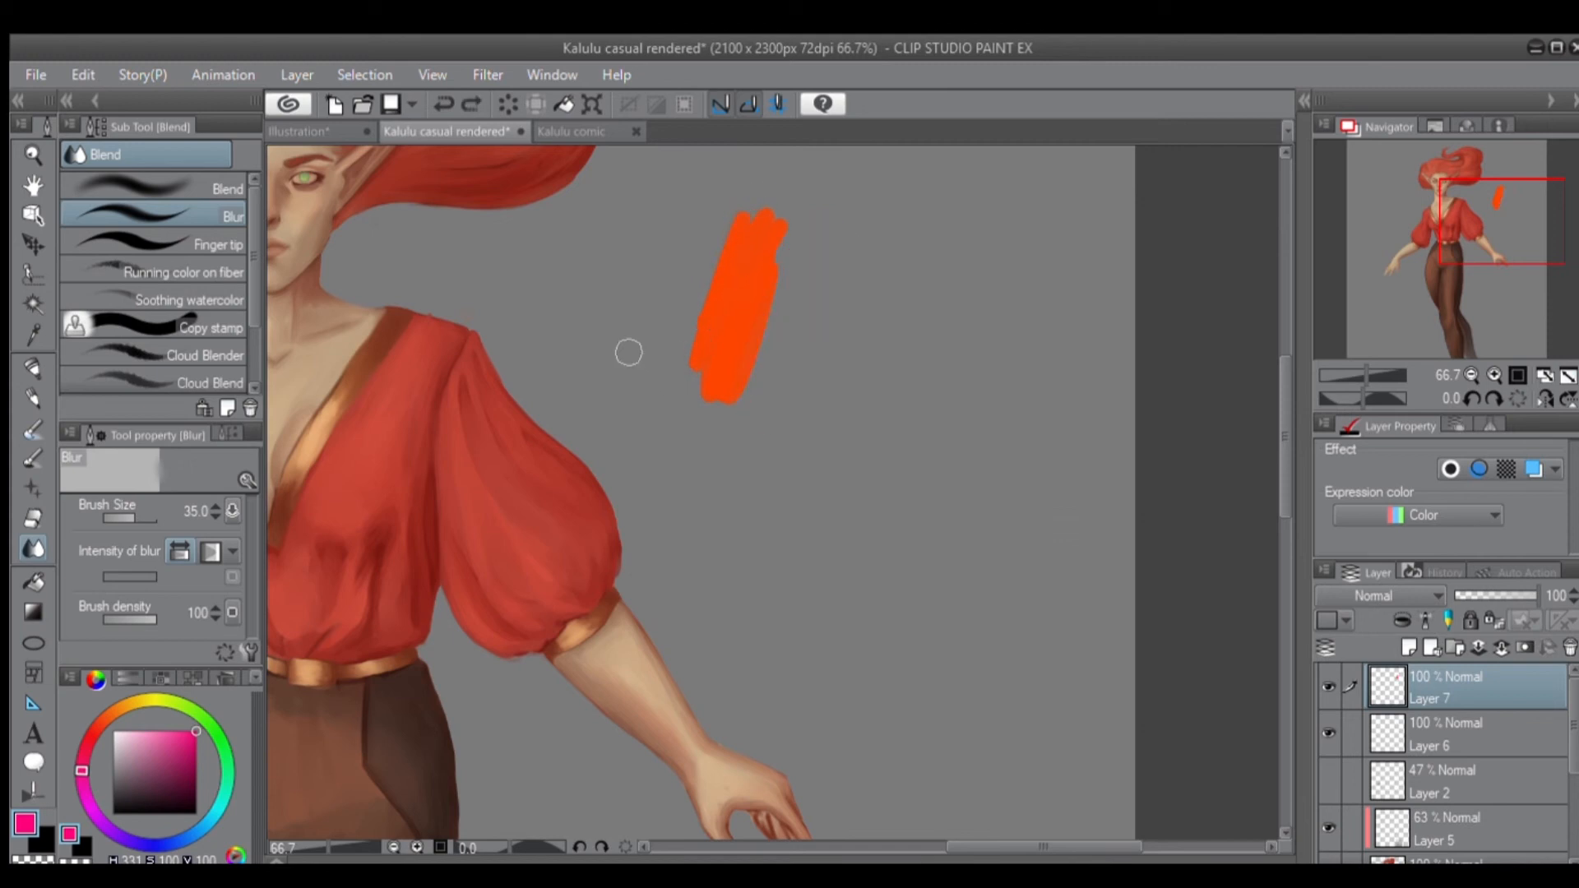
left_click(470, 103)
Smear the orange patch into the magenta strokes along their shared edge with the Finger tip brush.
left_click(126, 246)
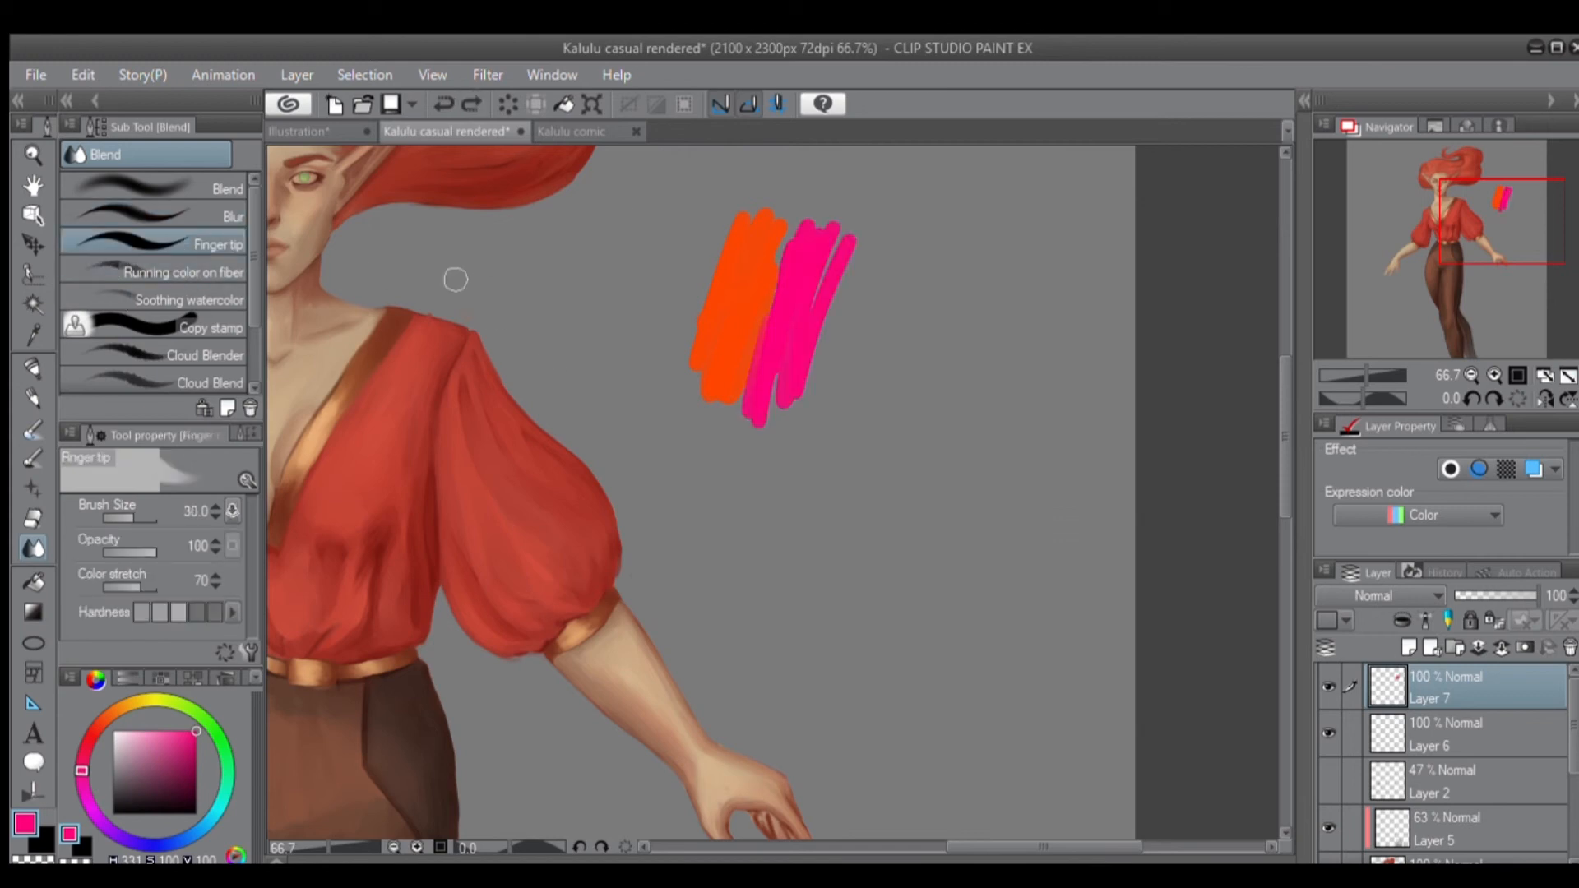
left_click_drag(737, 287, 730, 315)
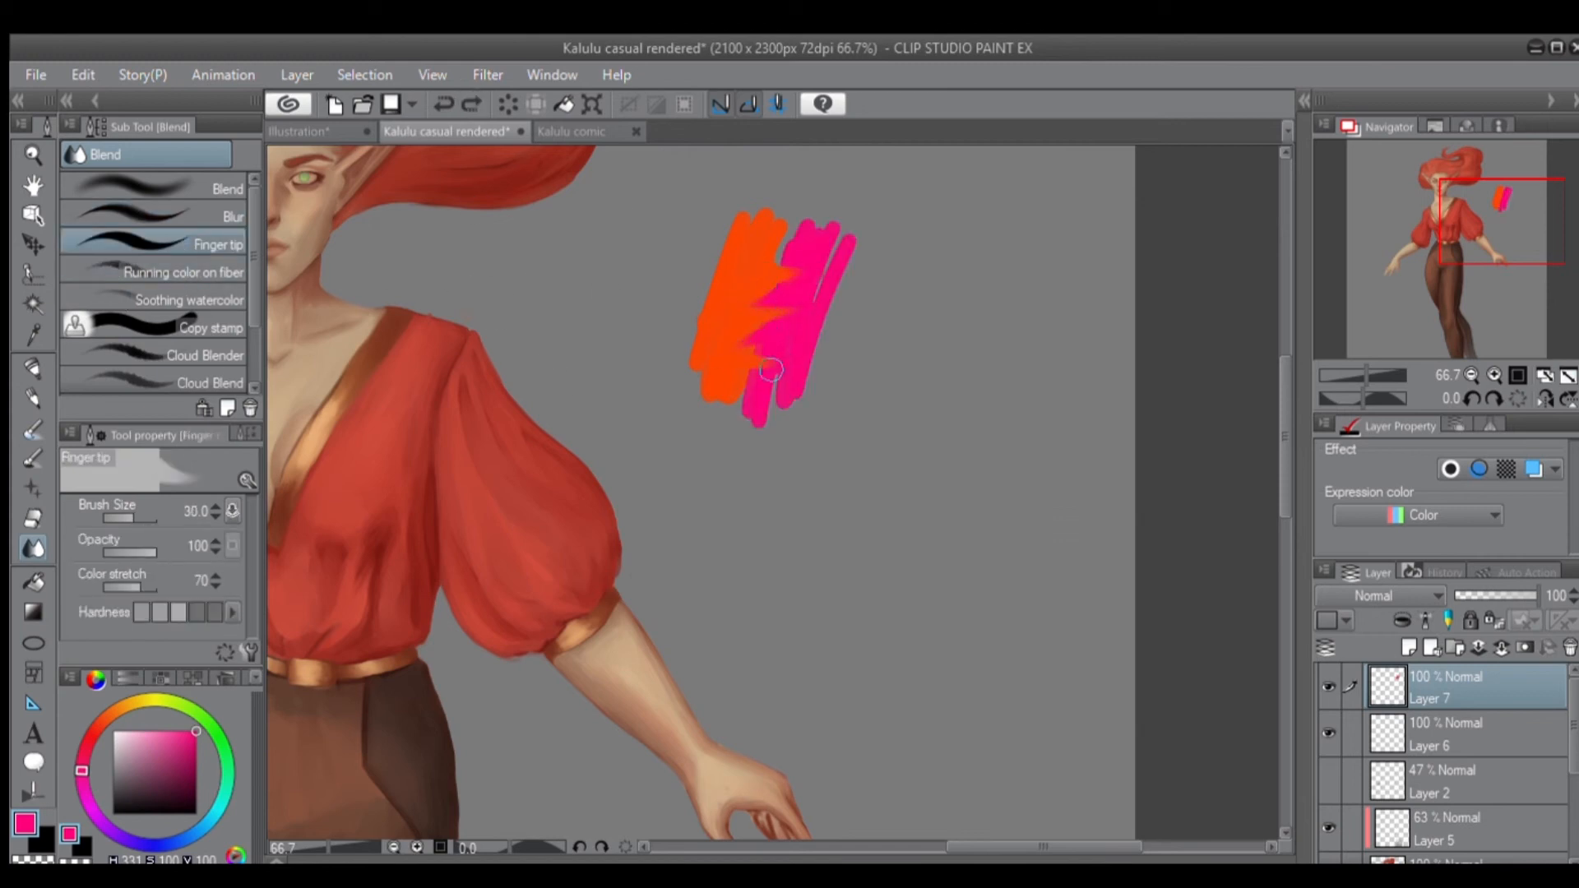
key("ctrl+z")
left_click_drag(728, 346, 770, 379)
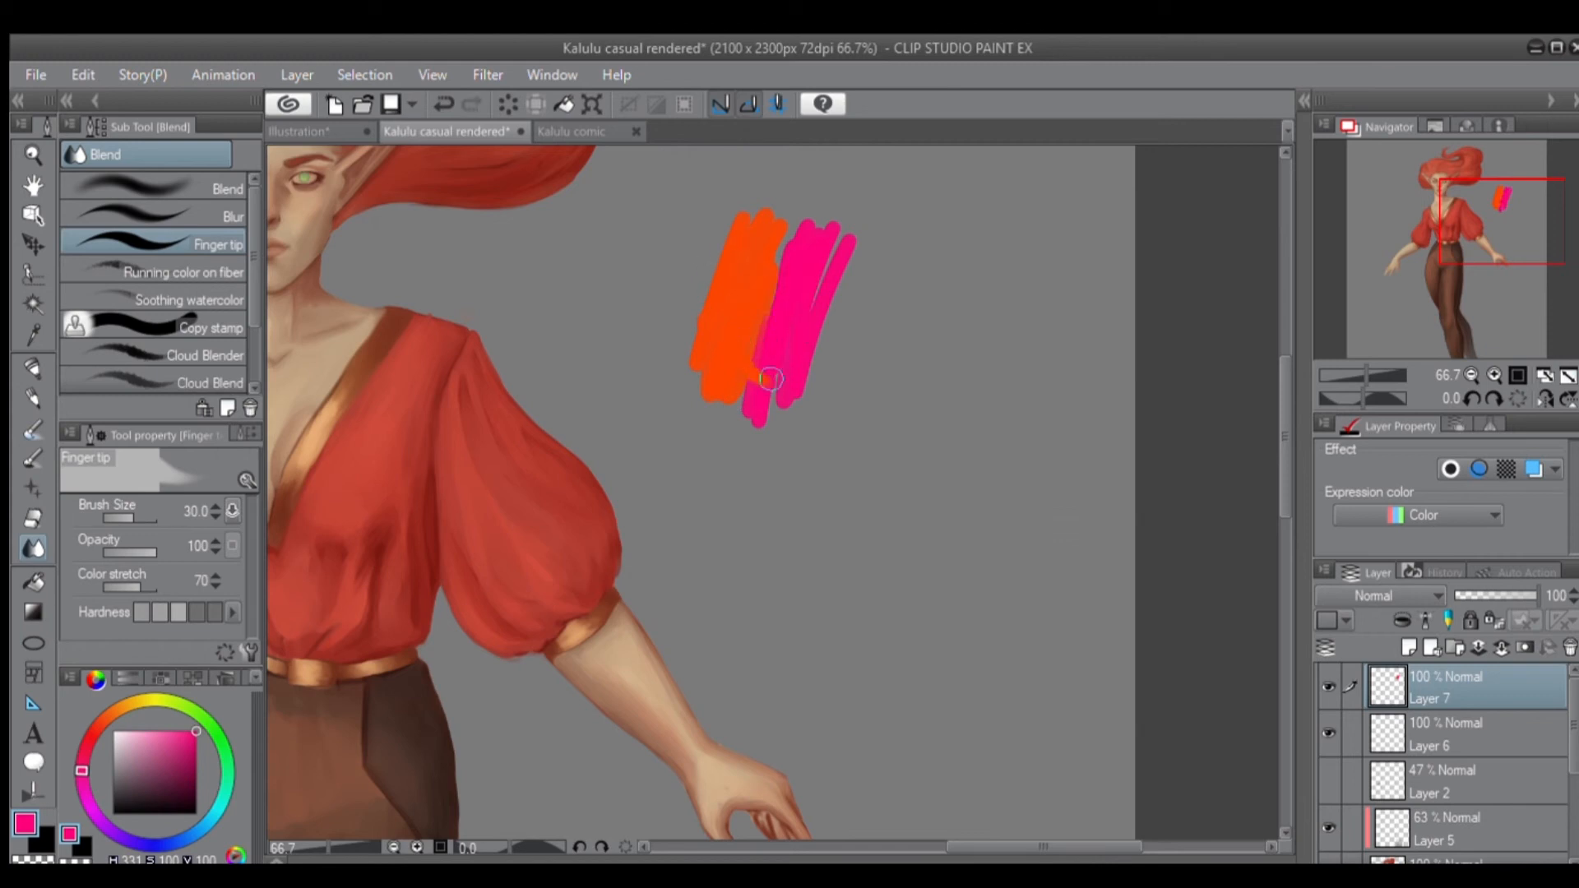
mouse_move(747, 310)
left_mouse_down()
mouse_move(781, 328)
mouse_move(735, 263)
mouse_move(795, 316)
mouse_move(756, 277)
mouse_move(801, 291)
mouse_move(742, 260)
mouse_move(802, 296)
mouse_move(753, 257)
mouse_move(785, 278)
mouse_move(772, 309)
left_mouse_up()
mouse_move(774, 394)
left_mouse_down()
mouse_move(750, 419)
mouse_move(699, 375)
mouse_move(783, 411)
left_mouse_up()
mouse_move(785, 271)
left_mouse_down()
mouse_move(760, 230)
mouse_move(789, 234)
mouse_move(769, 213)
mouse_move(844, 244)
left_mouse_up()
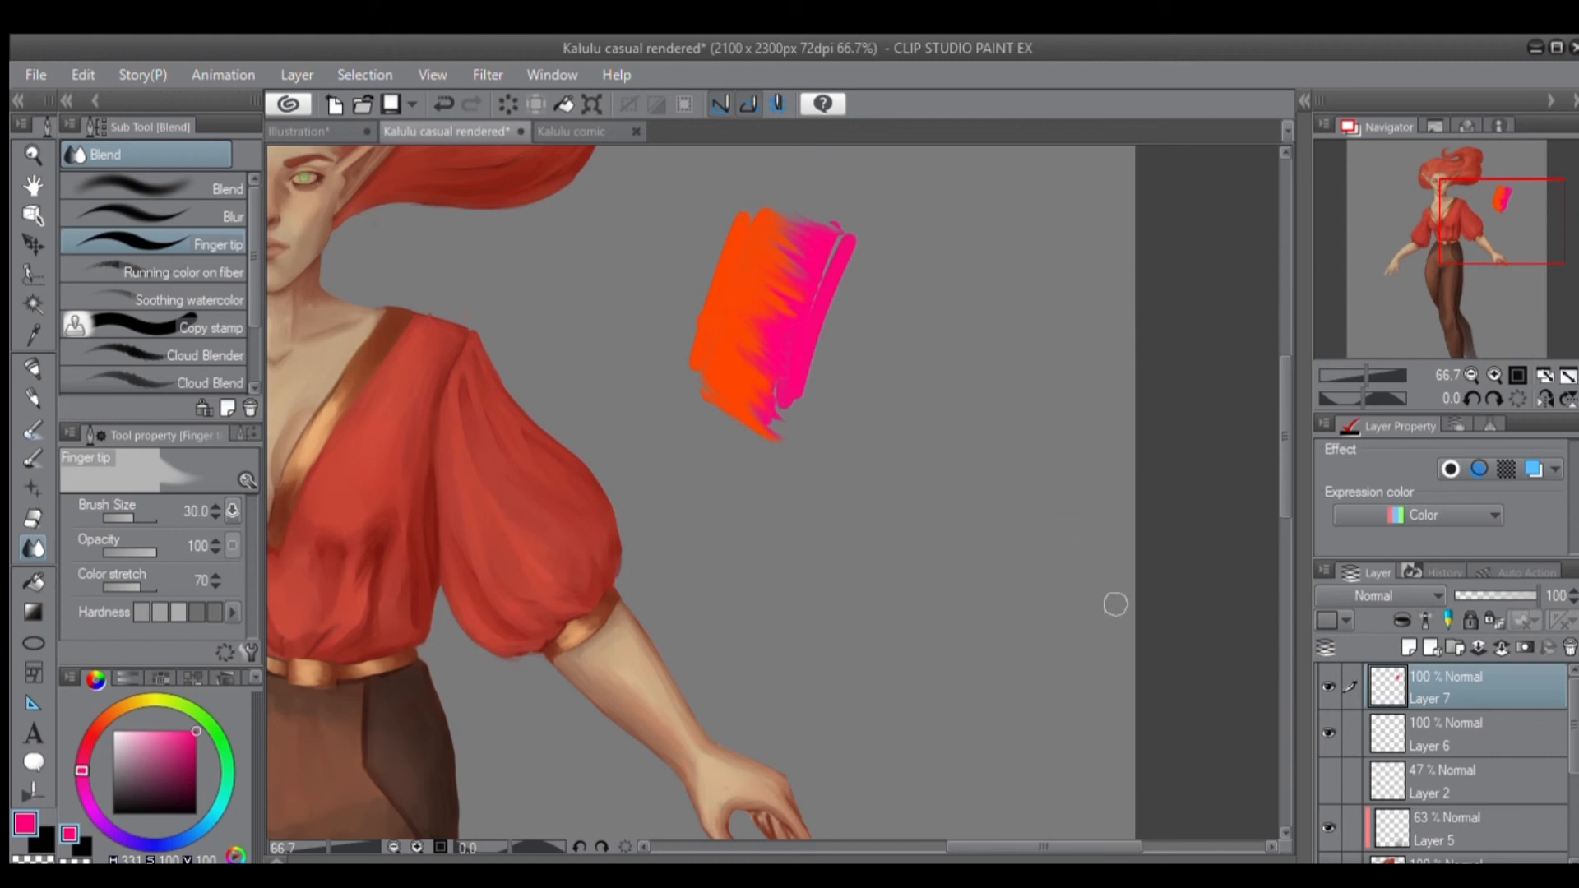
Try pulling the edges of the forearm and red sleeve outward on Layer 3 with the Finger tip brush, undoing every smear.
left_click(1447, 859)
left_click_drag(652, 634, 702, 628)
key("ctrl+z")
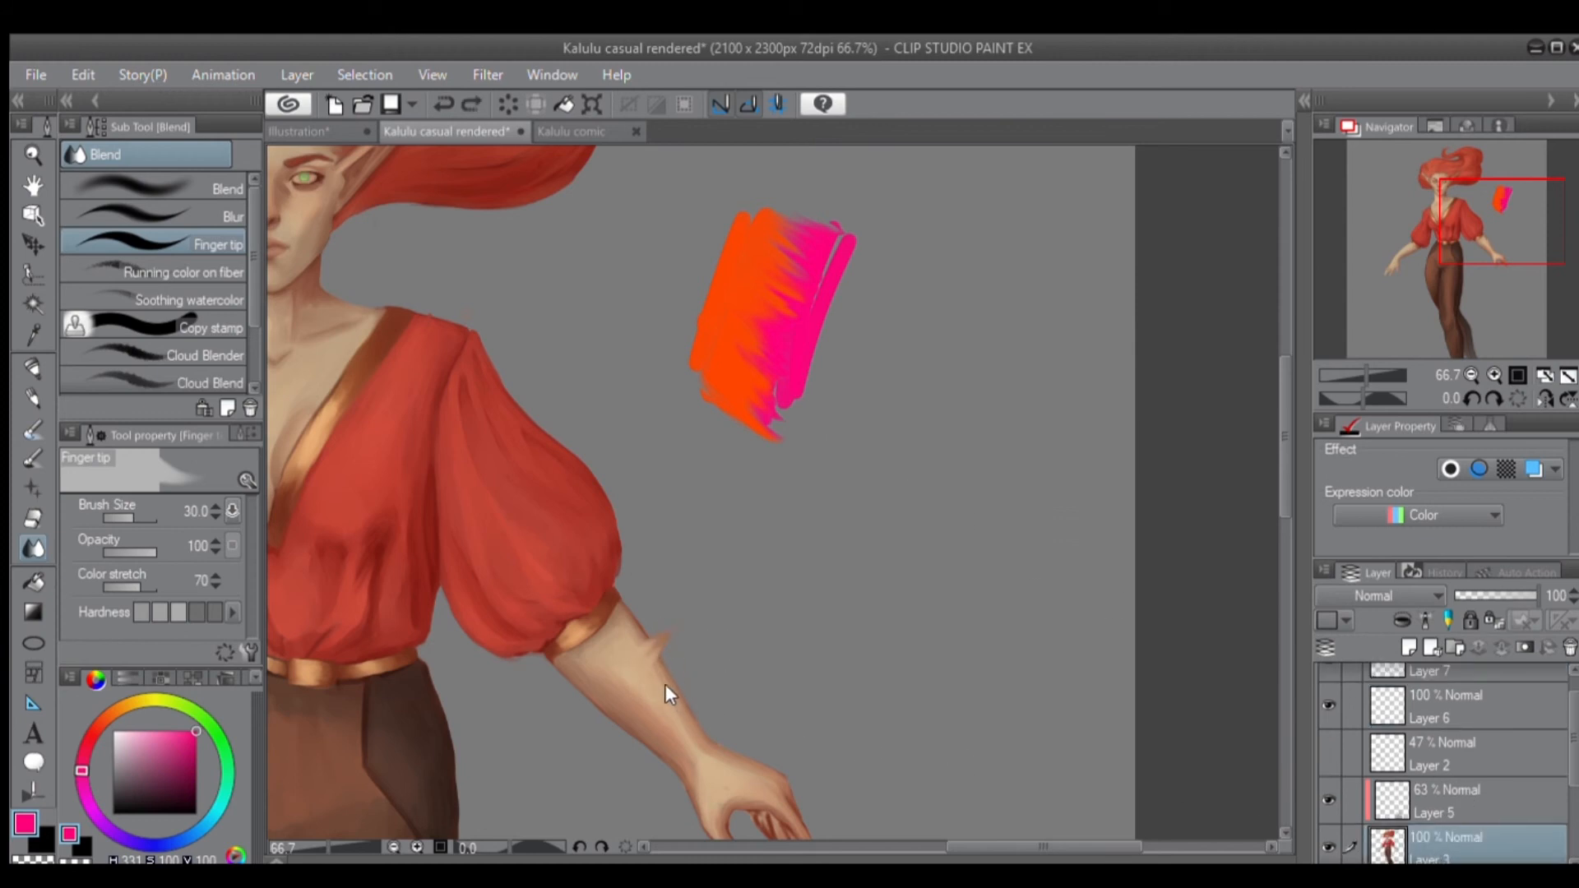
left_click_drag(615, 551, 659, 549)
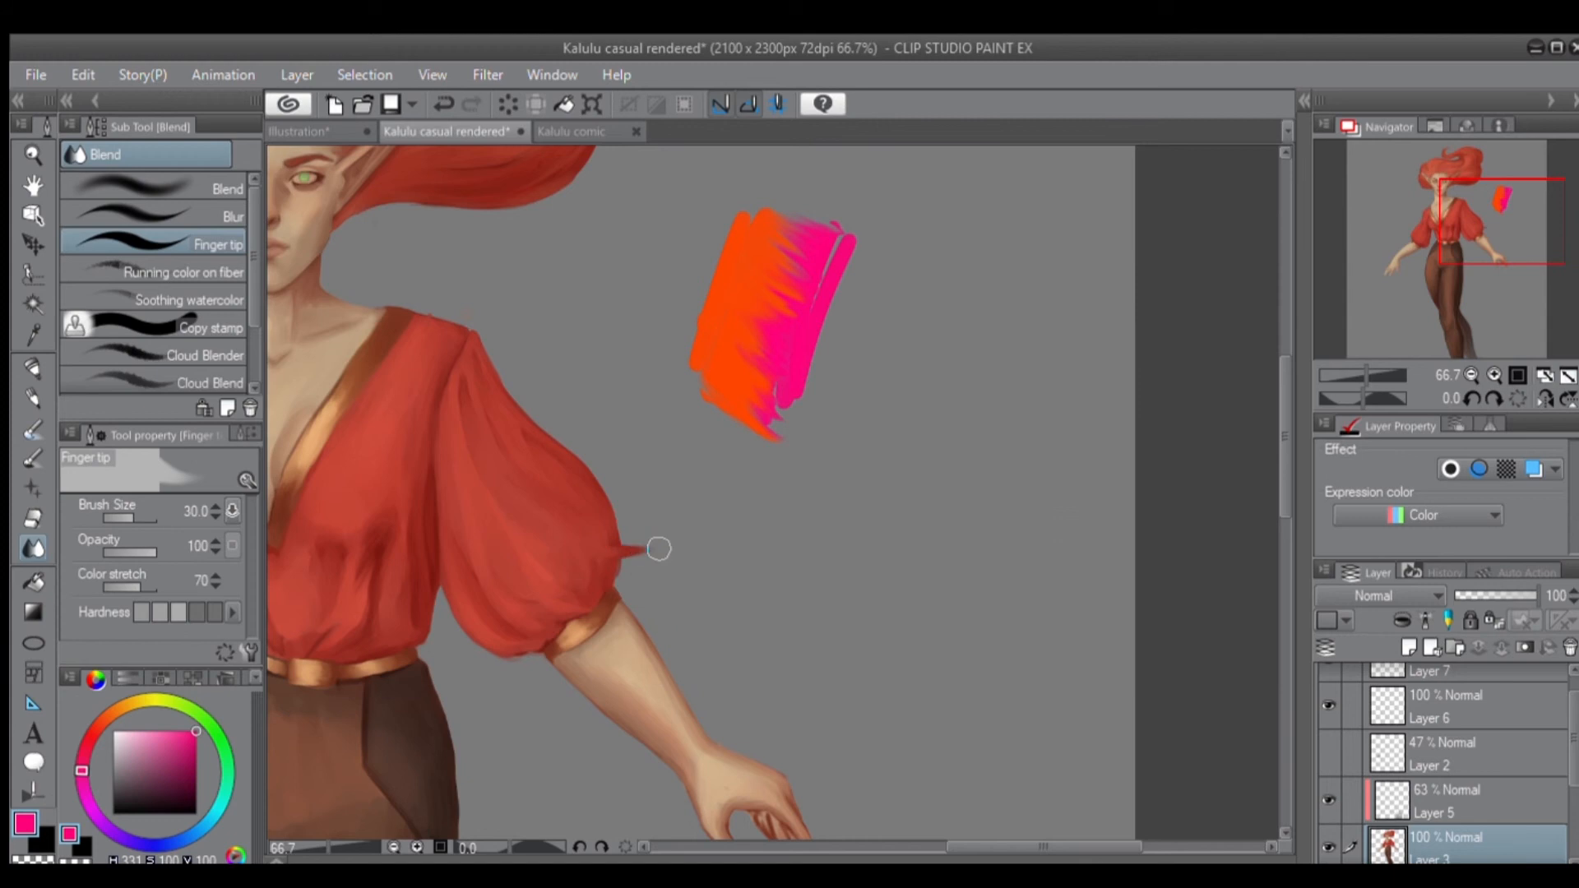
mouse_move(600, 483)
left_mouse_down()
mouse_move(615, 454)
mouse_move(589, 440)
left_mouse_up()
left_click_drag(564, 513, 609, 463)
left_click_drag(592, 498, 631, 489)
key("ctrl+z")
key("ctrl+z")
key("ctrl+z")
key("ctrl+z")
key("ctrl+z")
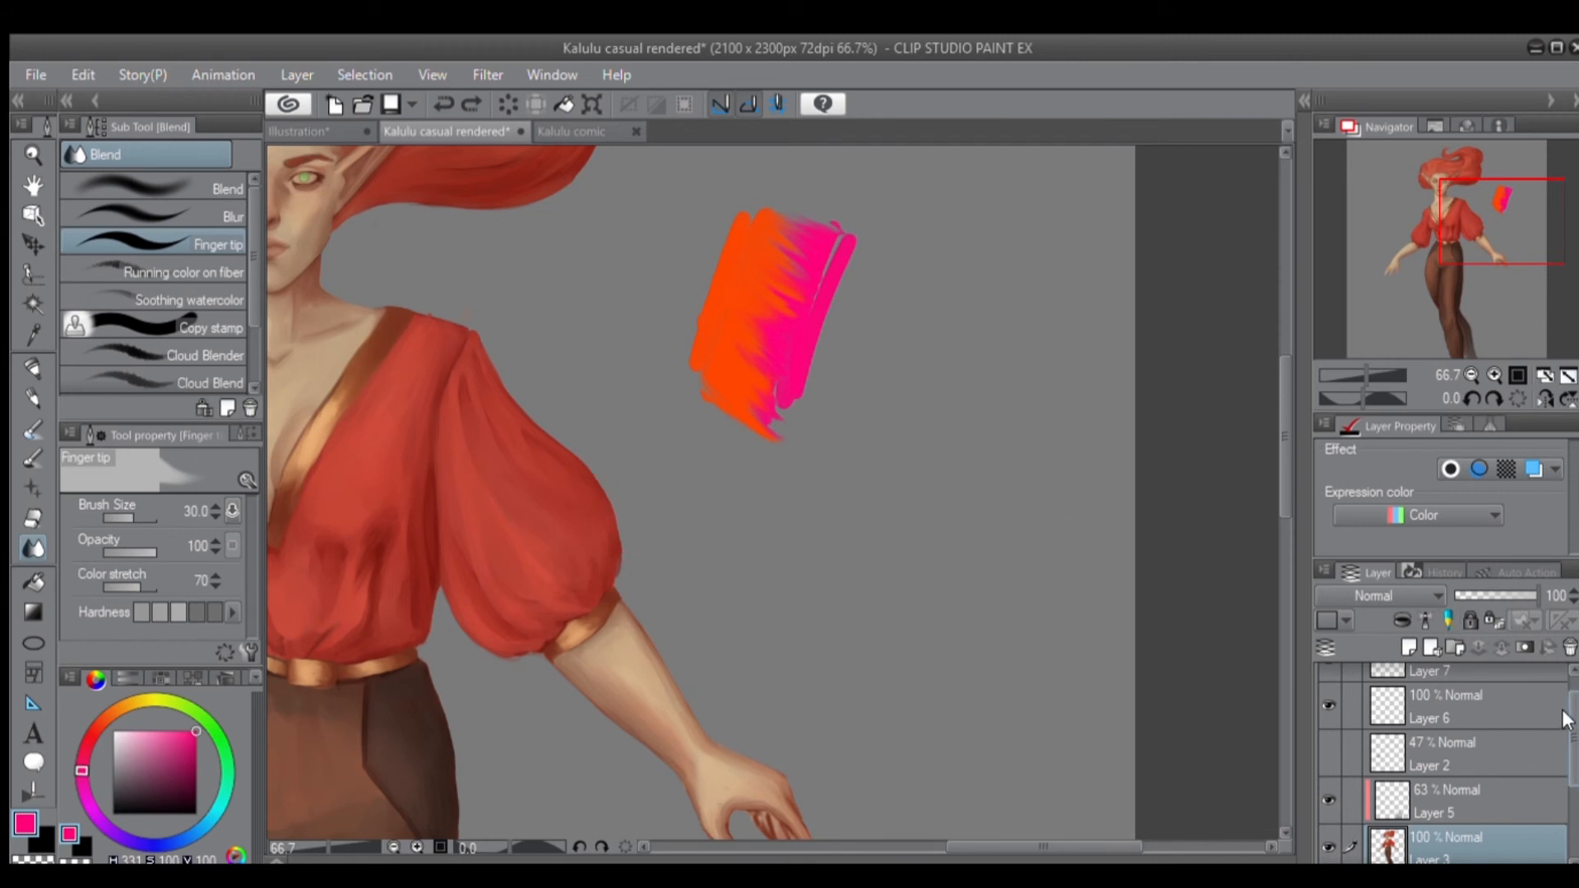
Blend the orange and magenta patch on Layer 7 and soften its outer edges with the Running color on fiber brush.
scroll(1564, 720, "up", 1)
left_click(1463, 687)
left_click(155, 272)
mouse_move(773, 246)
left_mouse_down()
mouse_move(790, 211)
mouse_move(814, 251)
mouse_move(789, 211)
mouse_move(731, 240)
mouse_move(697, 383)
mouse_move(714, 319)
mouse_move(795, 201)
mouse_move(744, 216)
mouse_move(838, 227)
mouse_move(797, 313)
mouse_move(792, 394)
left_mouse_up()
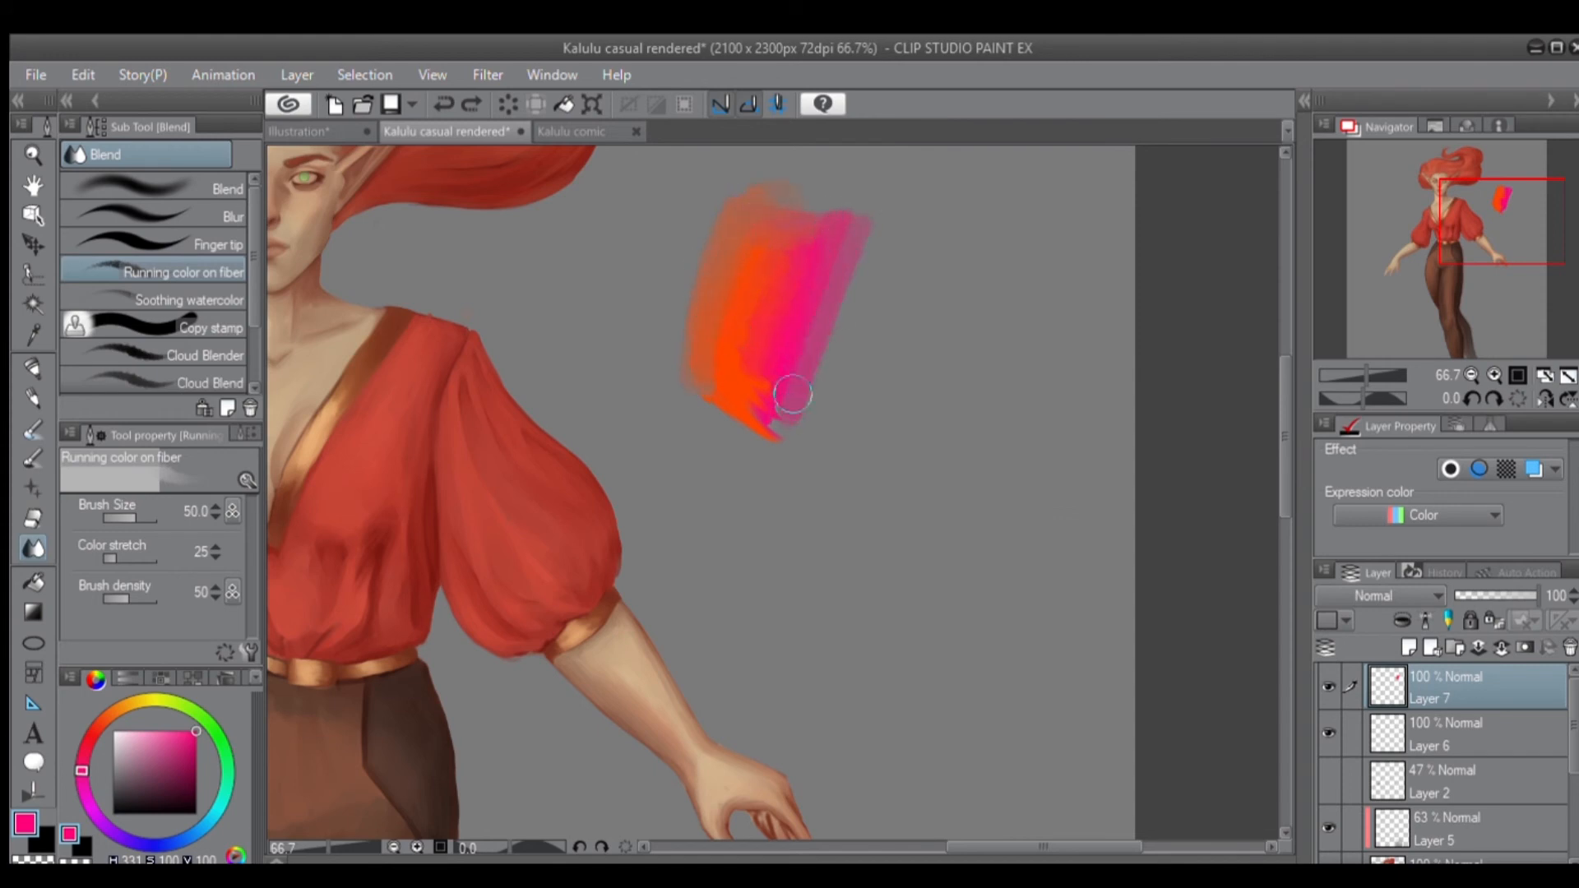
scroll(792, 395, "up", 4)
mouse_move(866, 460)
left_mouse_down()
mouse_move(997, 291)
mouse_move(967, 293)
mouse_move(740, 566)
mouse_move(772, 415)
mouse_move(786, 476)
mouse_move(729, 517)
mouse_move(646, 513)
mouse_move(789, 588)
mouse_move(728, 496)
mouse_move(771, 566)
mouse_move(739, 586)
left_mouse_up()
scroll(776, 610, "down", 2)
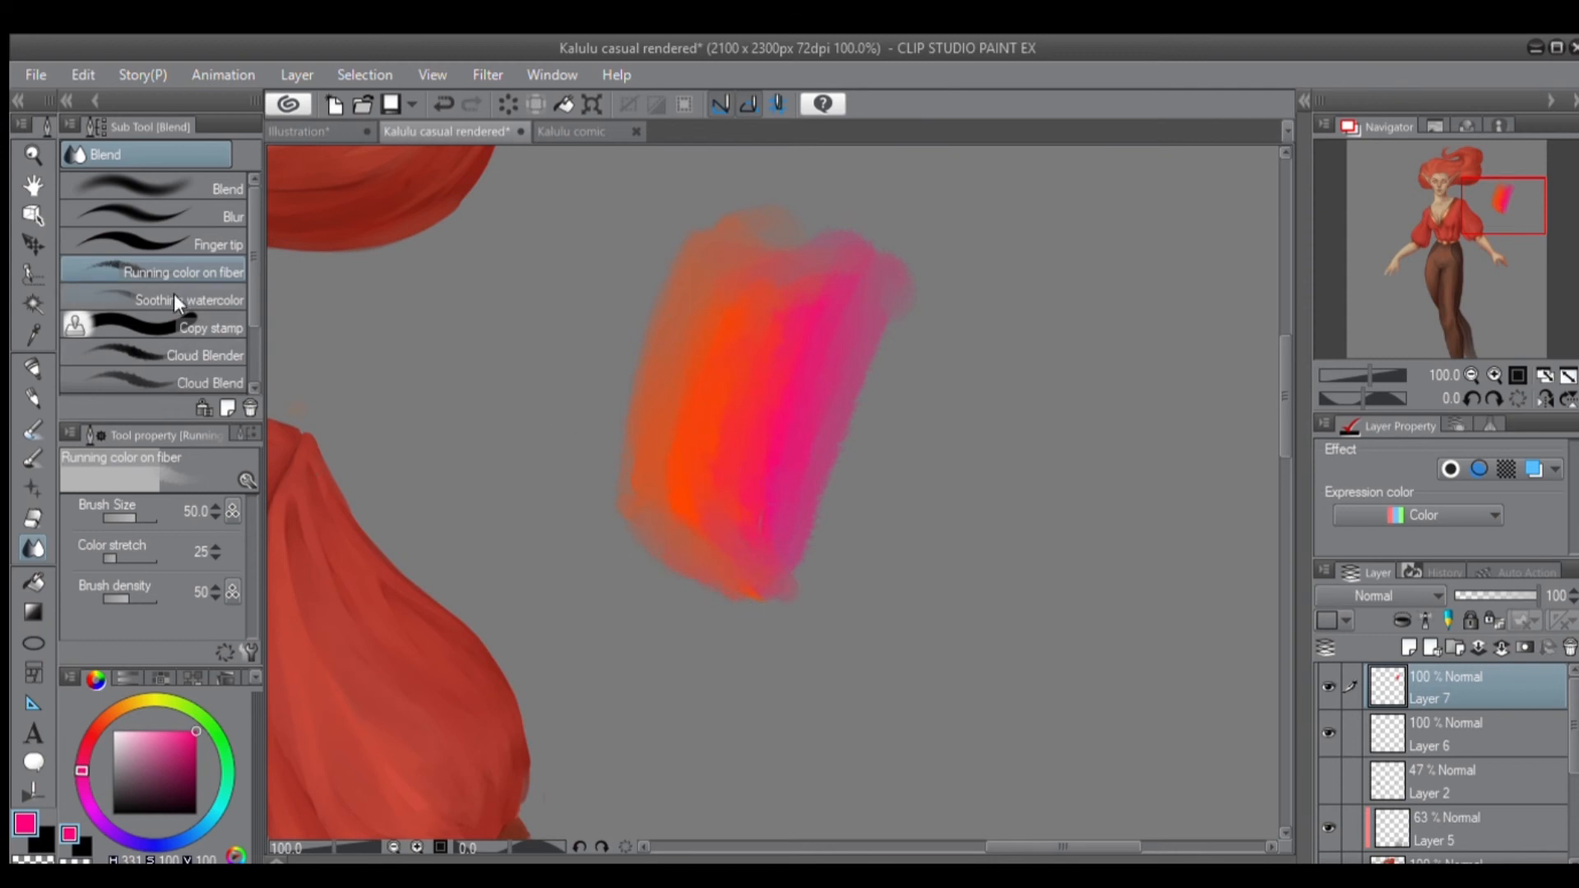
Streak the outer edge of the magenta strokes with the Soothing watercolor brush.
left_click(174, 296)
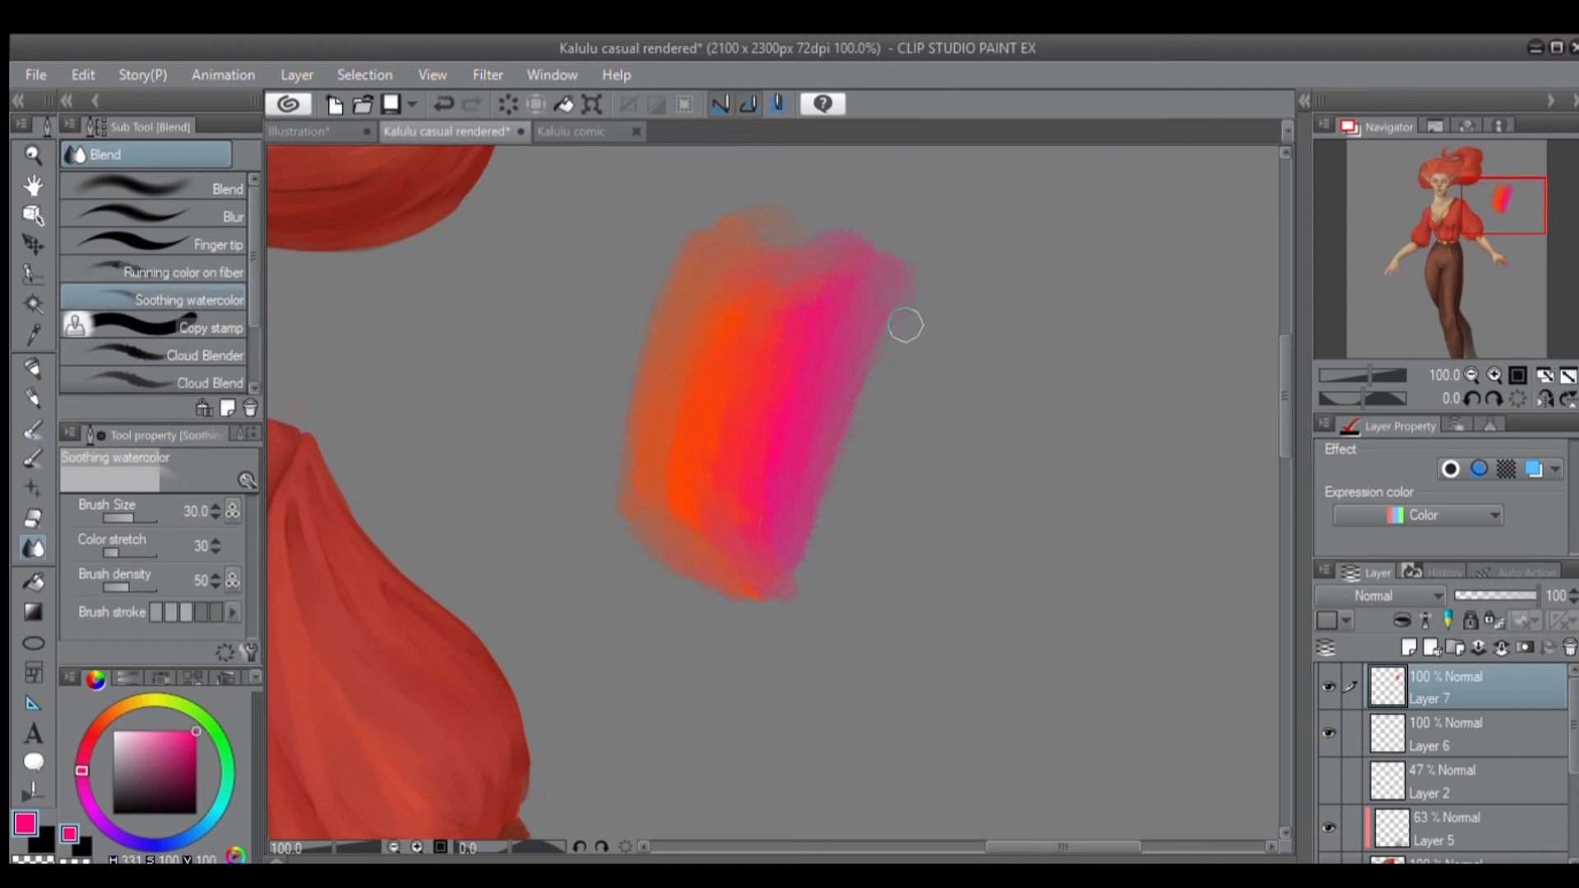
left_click_drag(834, 416, 864, 447)
Look through the Copy stamp and Cloud Blender brushes, and smooth the magenta side of the patch with the paint blend brush.
left_click(199, 316)
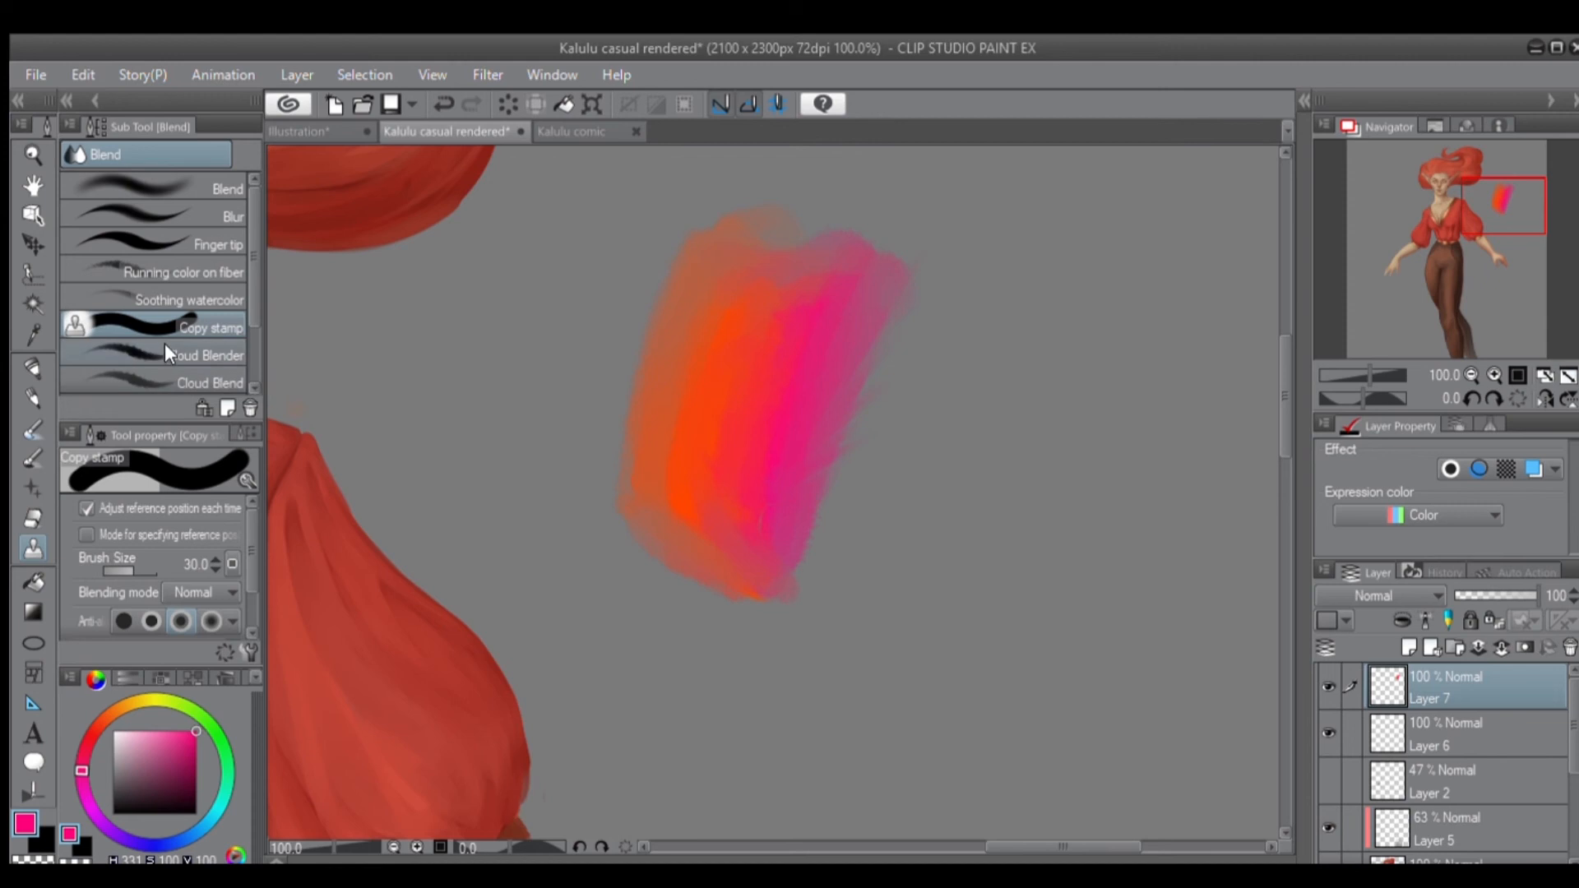
left_click(165, 349)
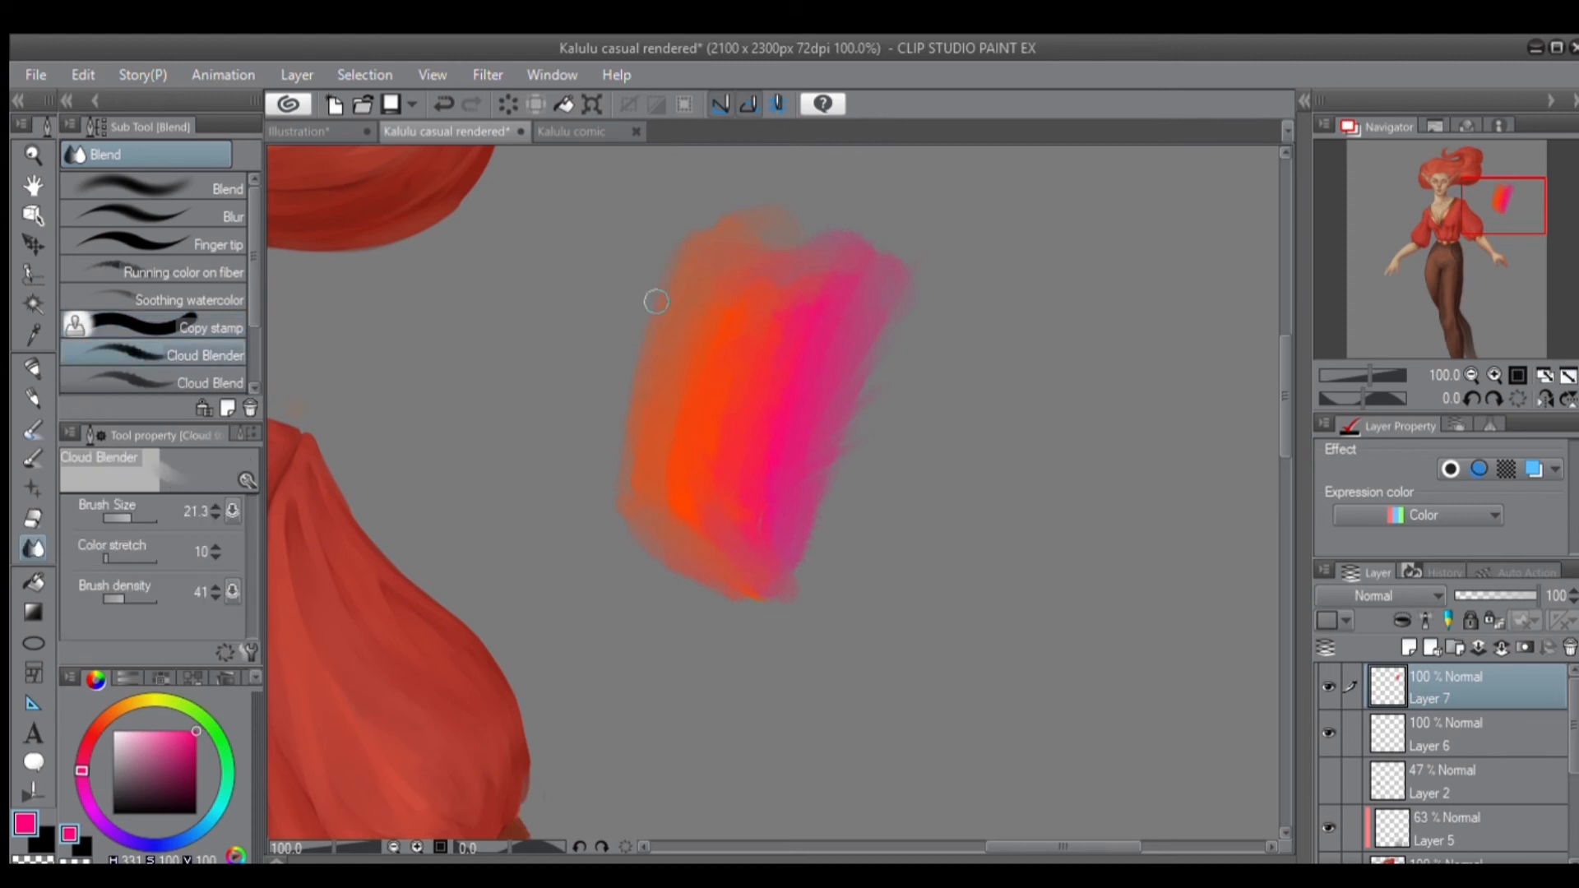
scroll(214, 304, "down", 3)
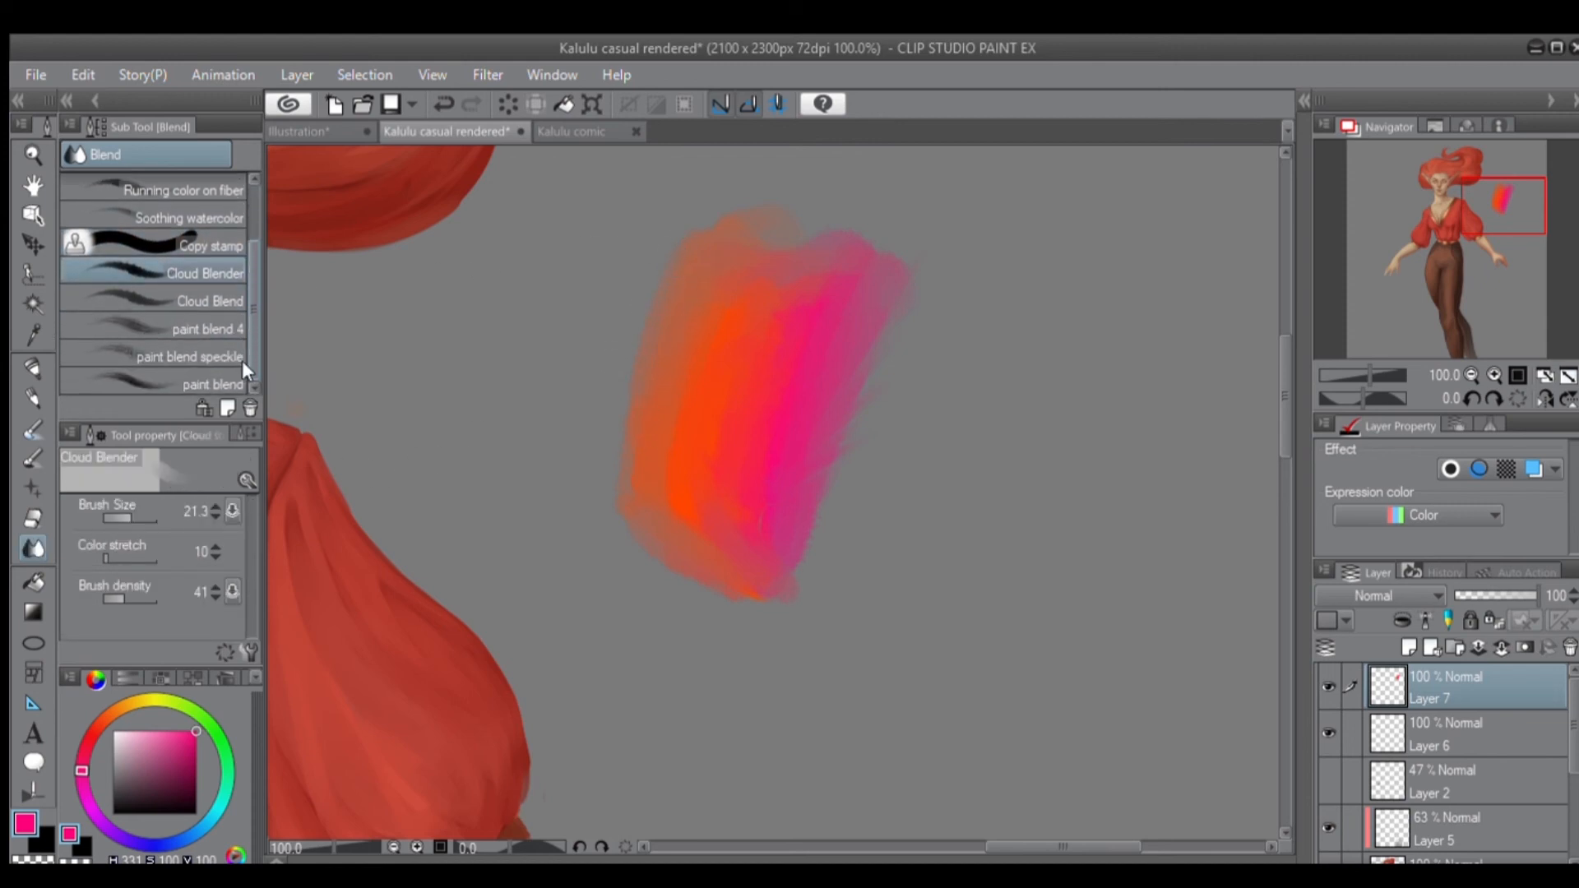
left_click(198, 380)
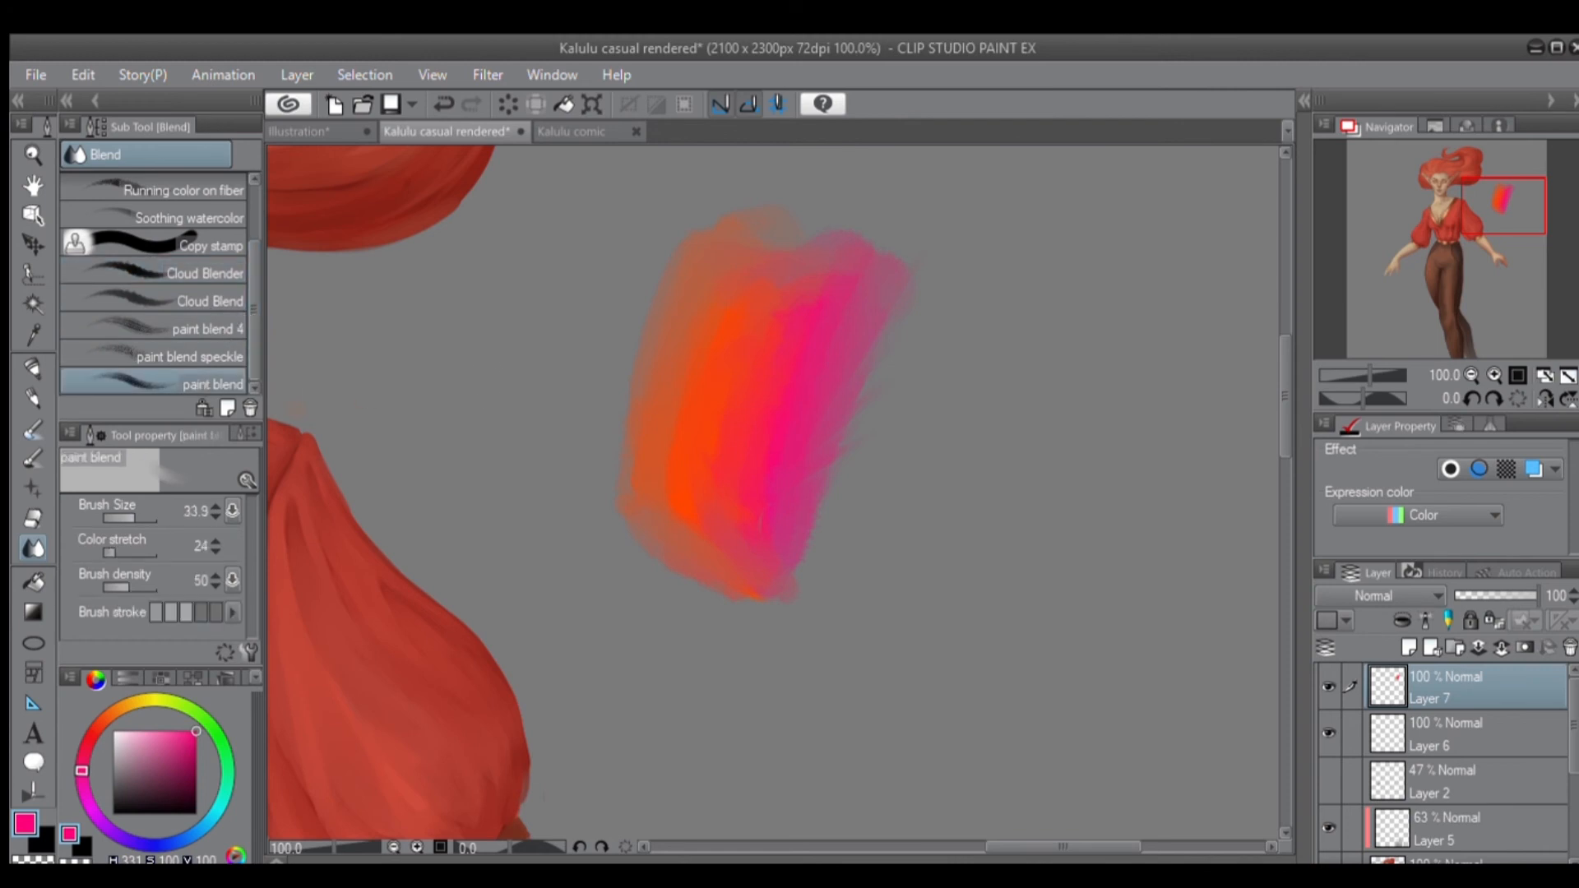
mouse_move(842, 386)
left_mouse_down()
mouse_move(875, 306)
mouse_move(893, 296)
mouse_move(782, 551)
left_mouse_up()
mouse_move(787, 576)
left_mouse_down()
mouse_move(874, 280)
mouse_move(809, 455)
mouse_move(771, 487)
mouse_move(768, 516)
mouse_move(801, 357)
mouse_move(820, 409)
left_mouse_up()
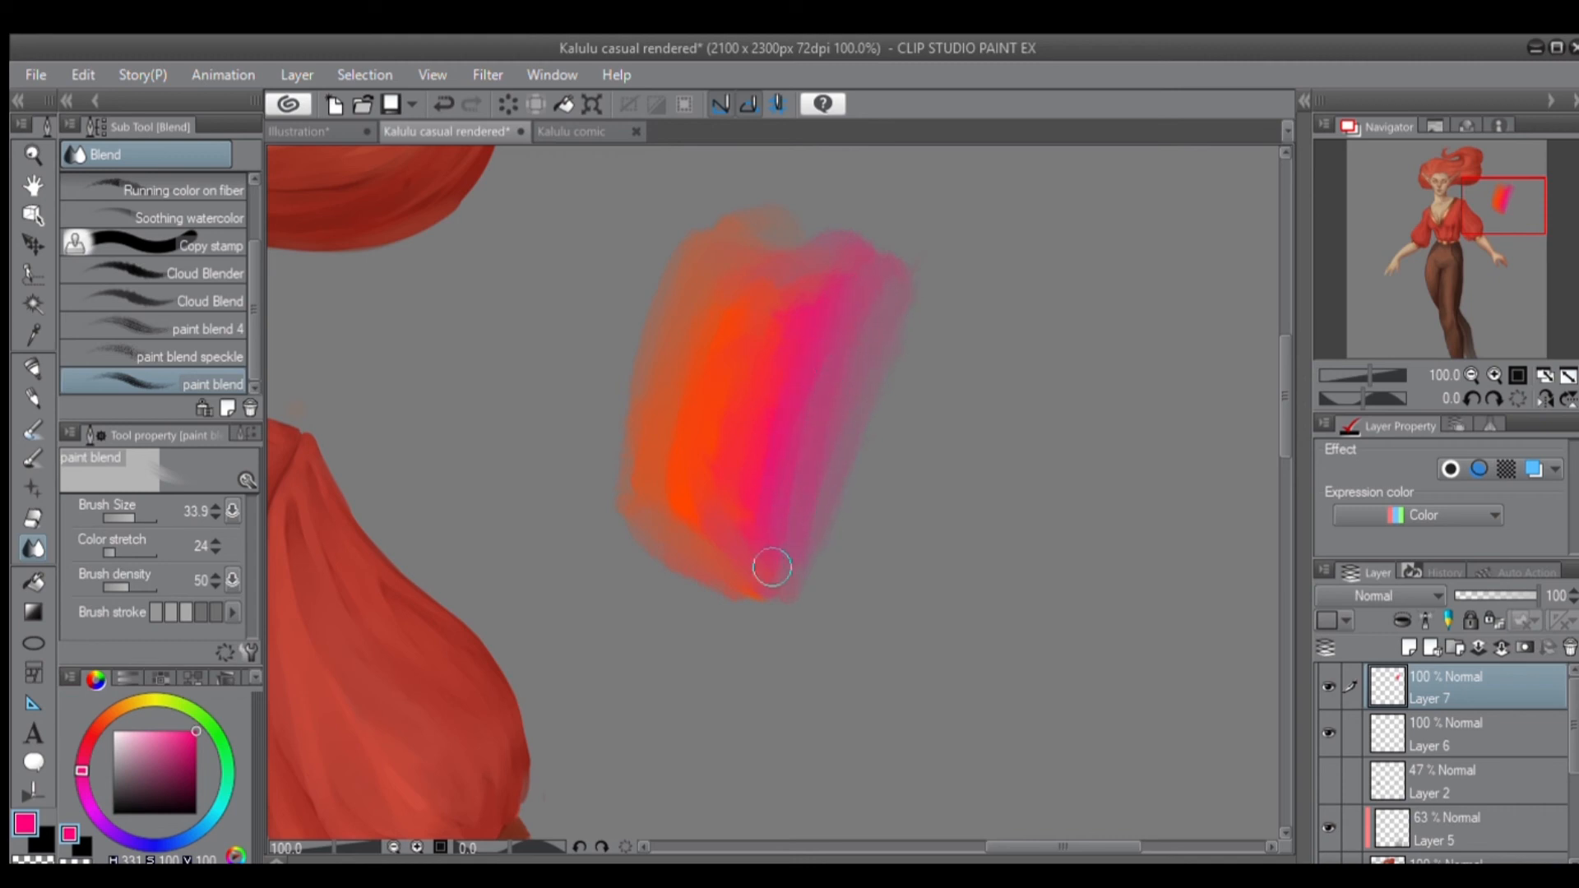
scroll(680, 564, "down", 3)
scroll(675, 534, "up", 2)
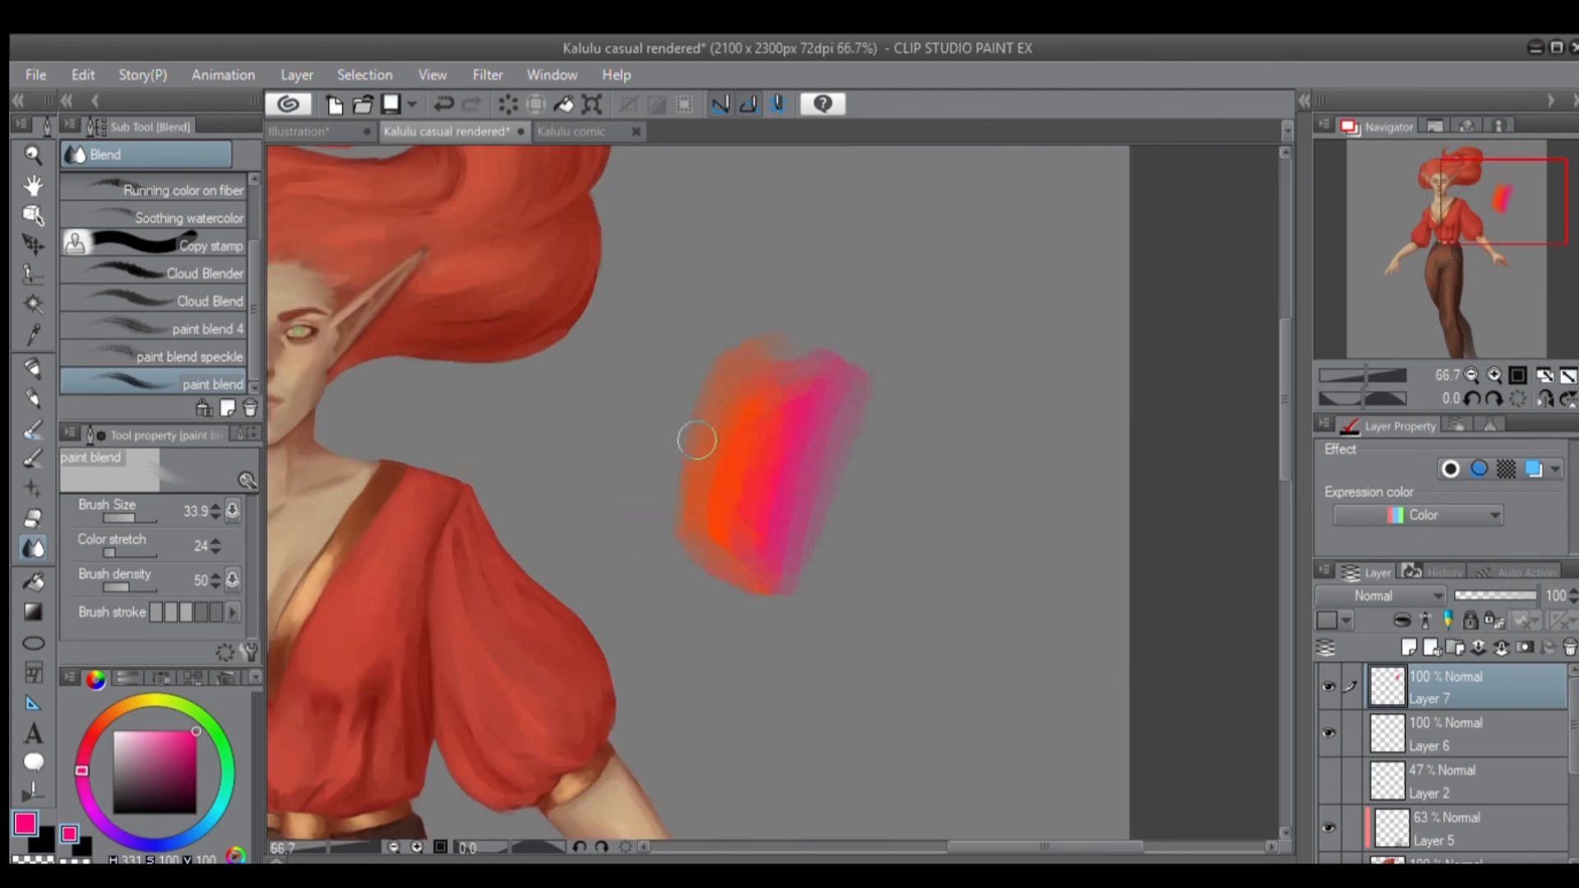